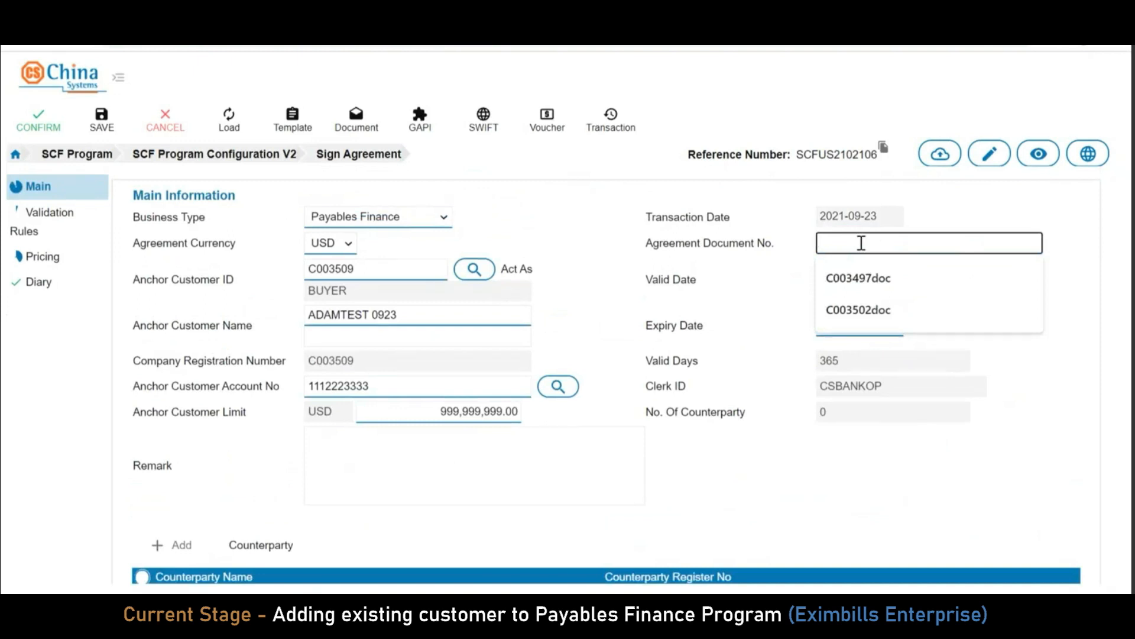
Enter ADAMTEST001 as the agreement document number
{"action": "type", "text": "ADAM"}
{"action": "key", "text": "BackSpace"}
{"action": "type", "text": "MTE"}
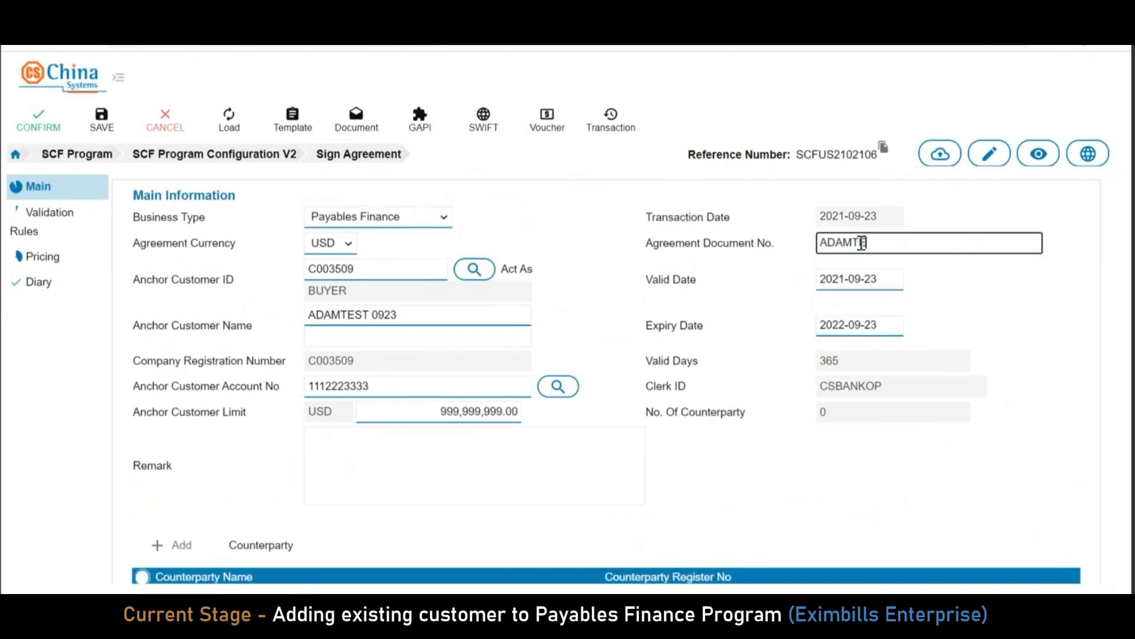
{"action": "type", "text": "ST001"}
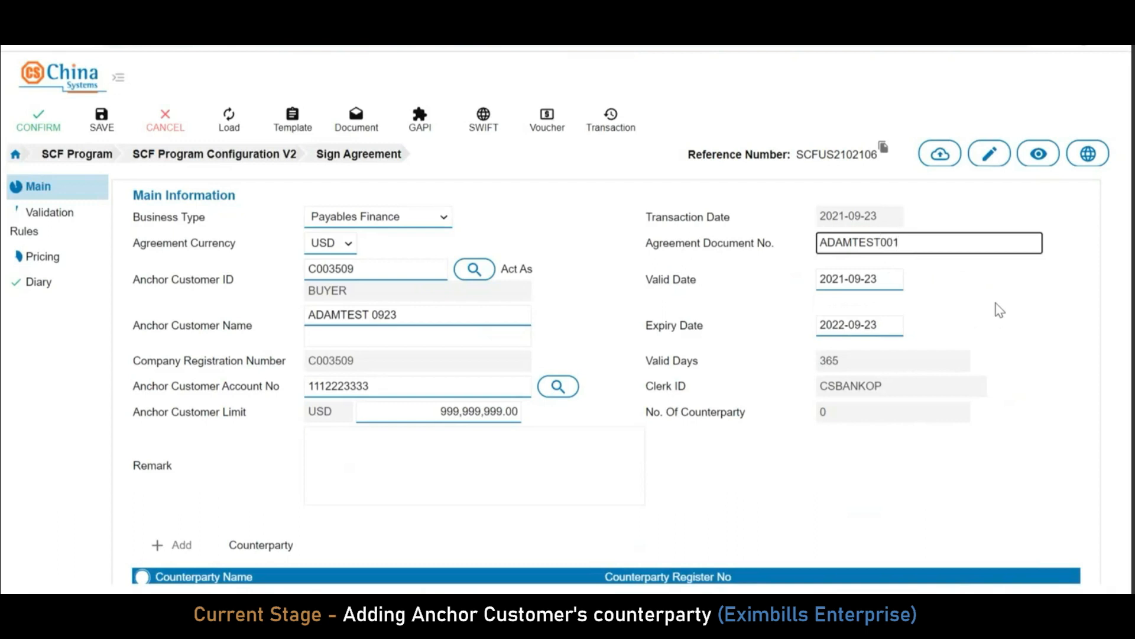
{"action": "scroll", "coordinate": [778, 365], "scroll_direction": "down", "scroll_amount": 2}
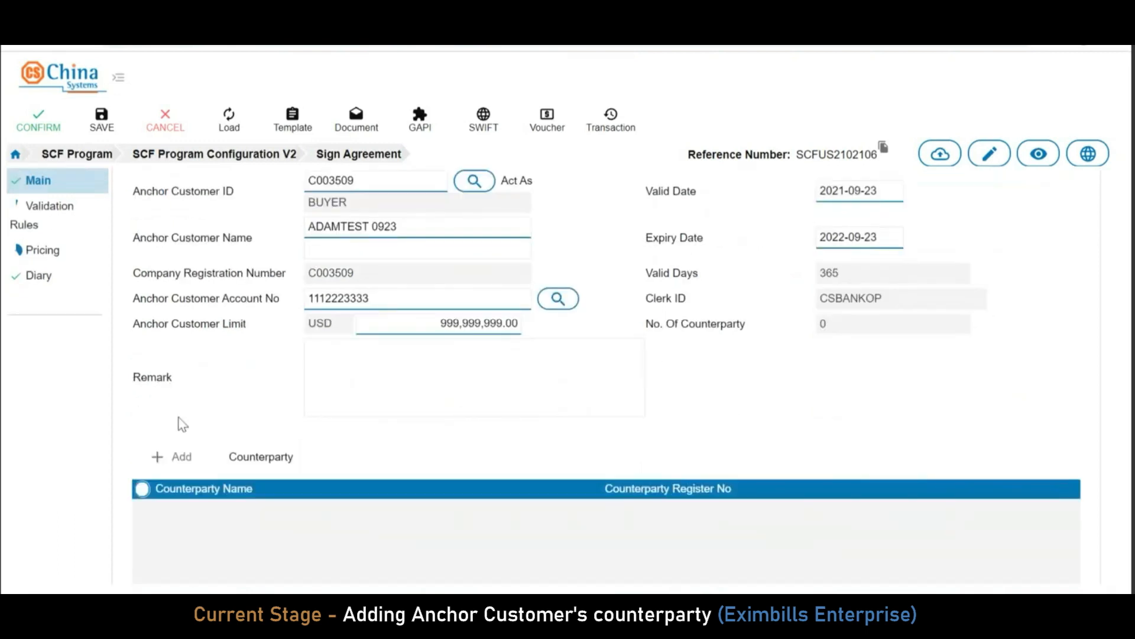
Add a counterparty with registration number ADAMTEST002 and name ADAM001
{"action": "left_click", "coordinate": [179, 458]}
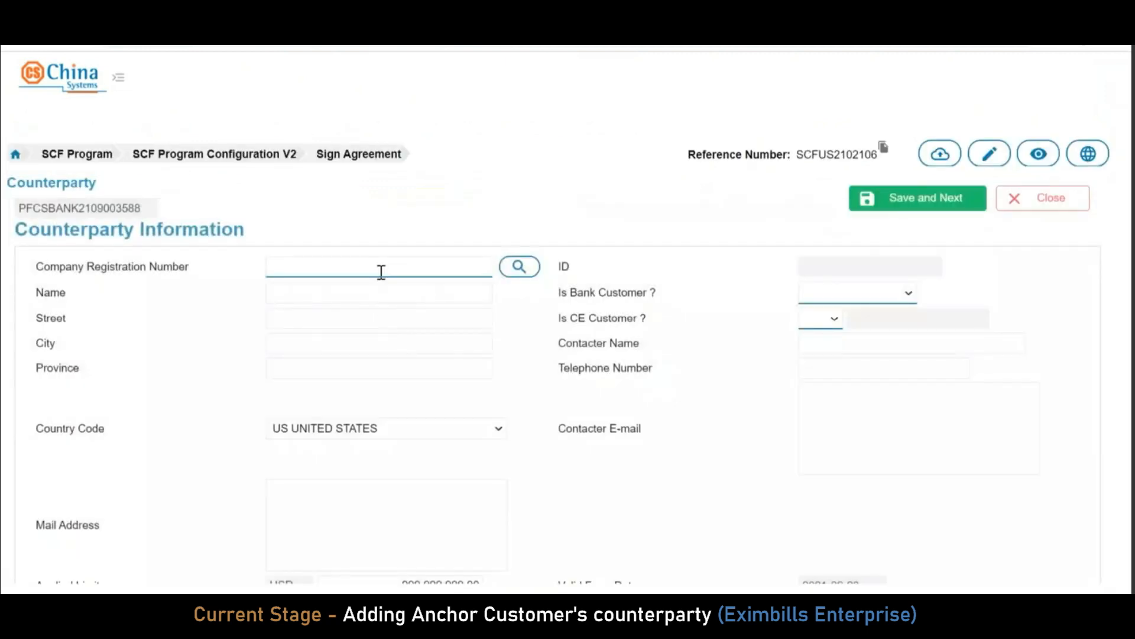
{"action": "left_click", "coordinate": [382, 272]}
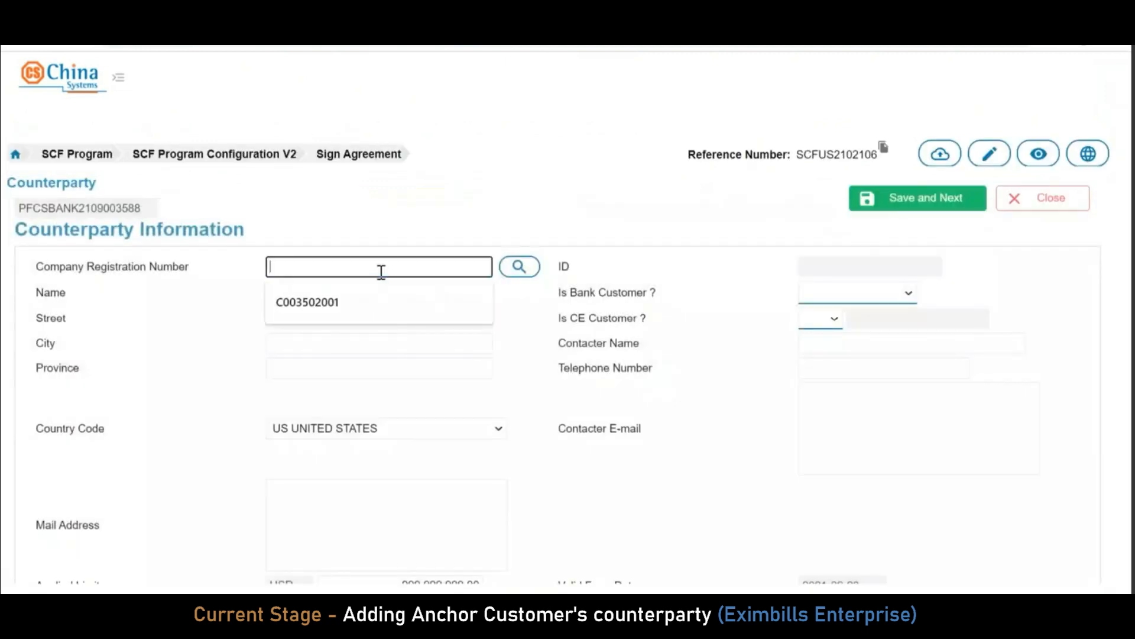
{"action": "type", "text": "ADA"}
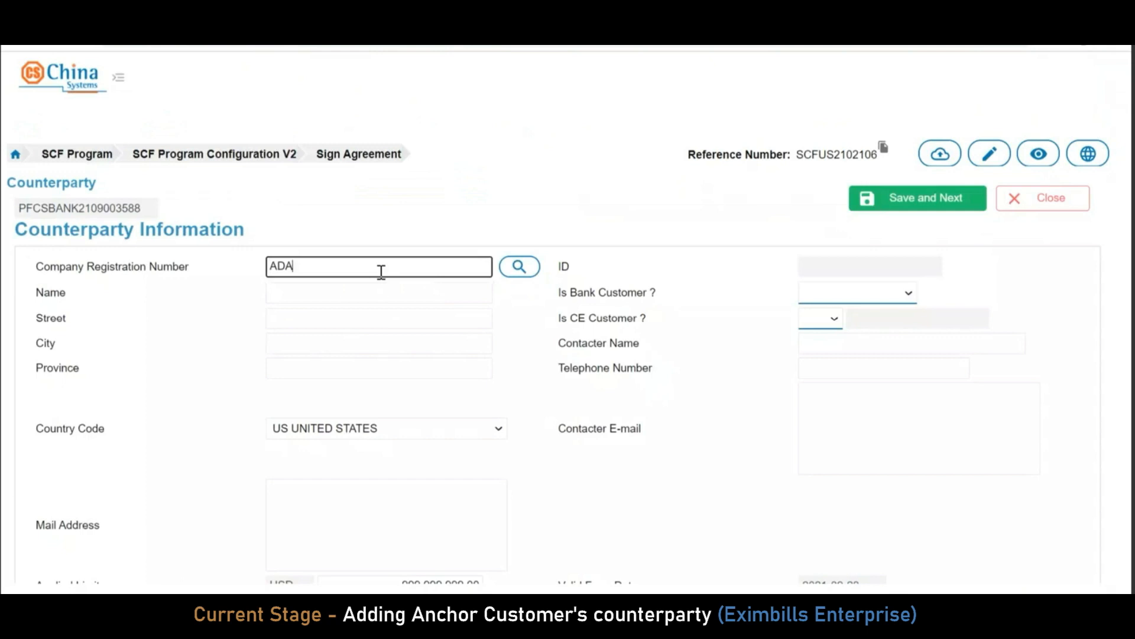
{"action": "type", "text": "MTEST002"}
{"action": "left_click", "coordinate": [342, 288]}
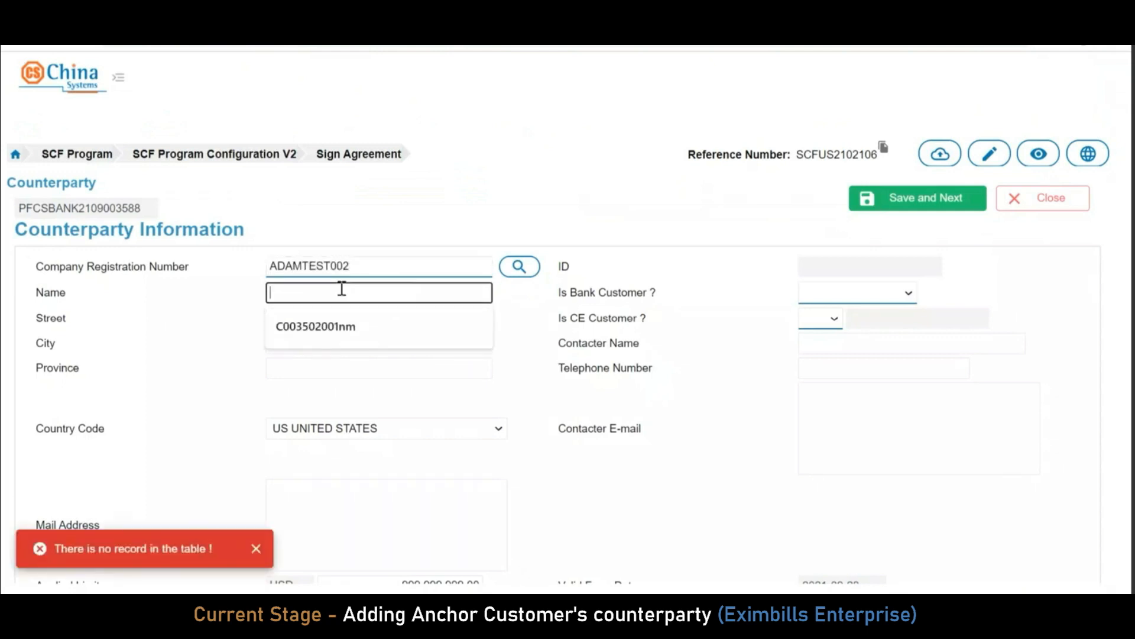
{"action": "type", "text": "ADAN=M001"}
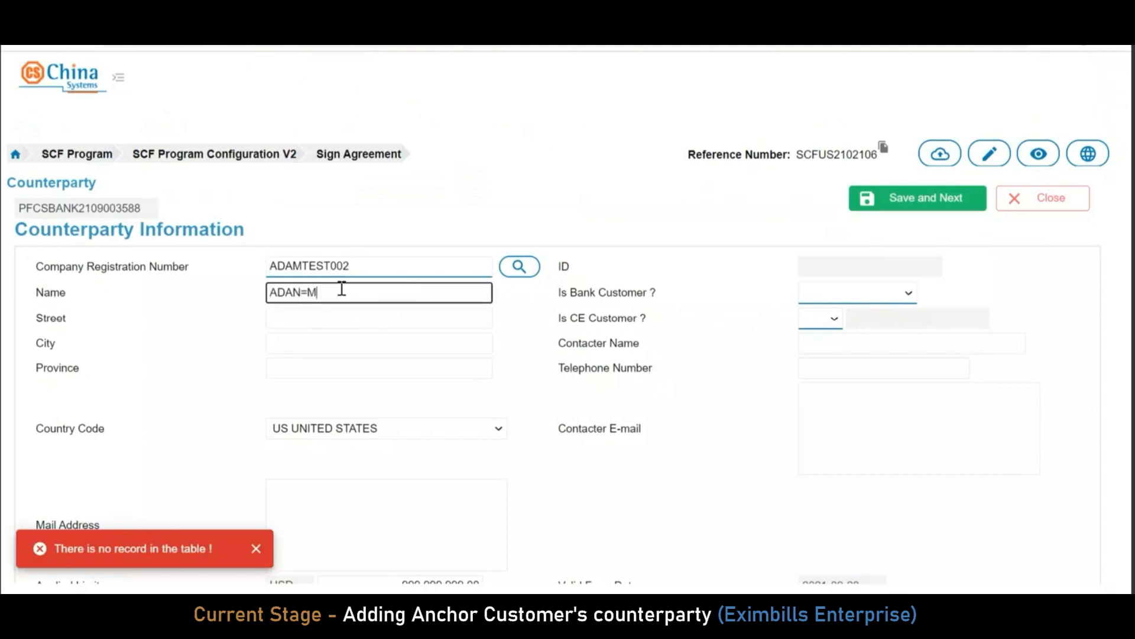
{"action": "key", "text": "BackSpace"}
{"action": "key", "text": "BackSpace"}
{"action": "key", "text": "BackSpace"}
{"action": "key", "text": "BackSpace"}
{"action": "key", "text": "BackSpace"}
{"action": "key", "text": "BackSpace"}
{"action": "type", "text": "M001"}
{"action": "left_click", "coordinate": [547, 339]}
Mark the counterparty as a bank customer and a CE customer
{"action": "left_click", "coordinate": [863, 296]}
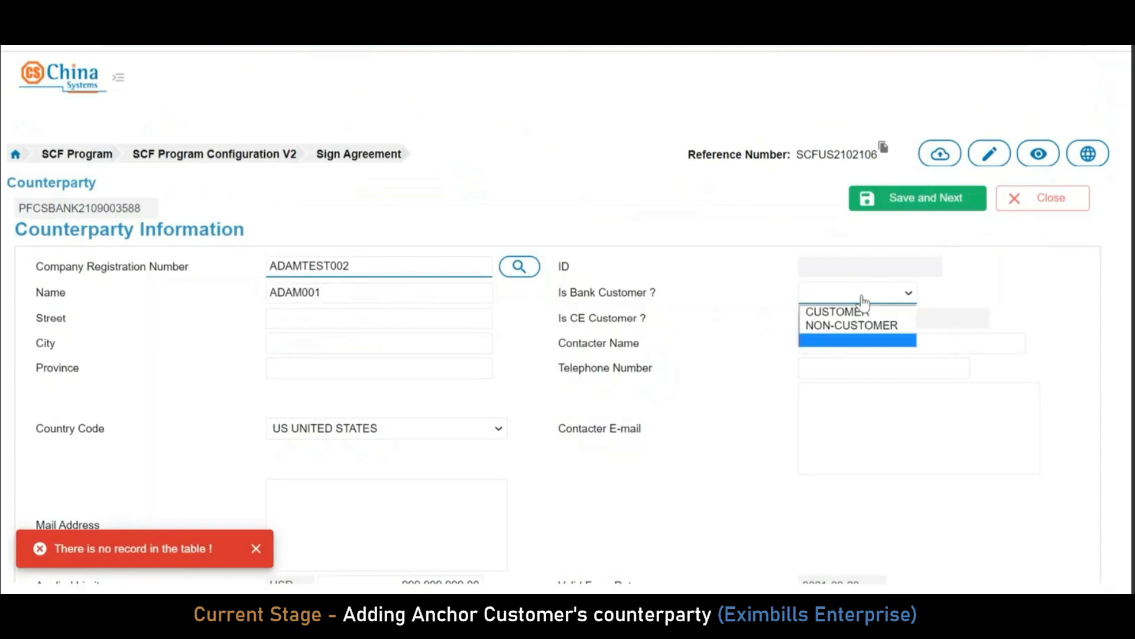
{"action": "left_click", "coordinate": [870, 311]}
{"action": "left_click", "coordinate": [835, 319]}
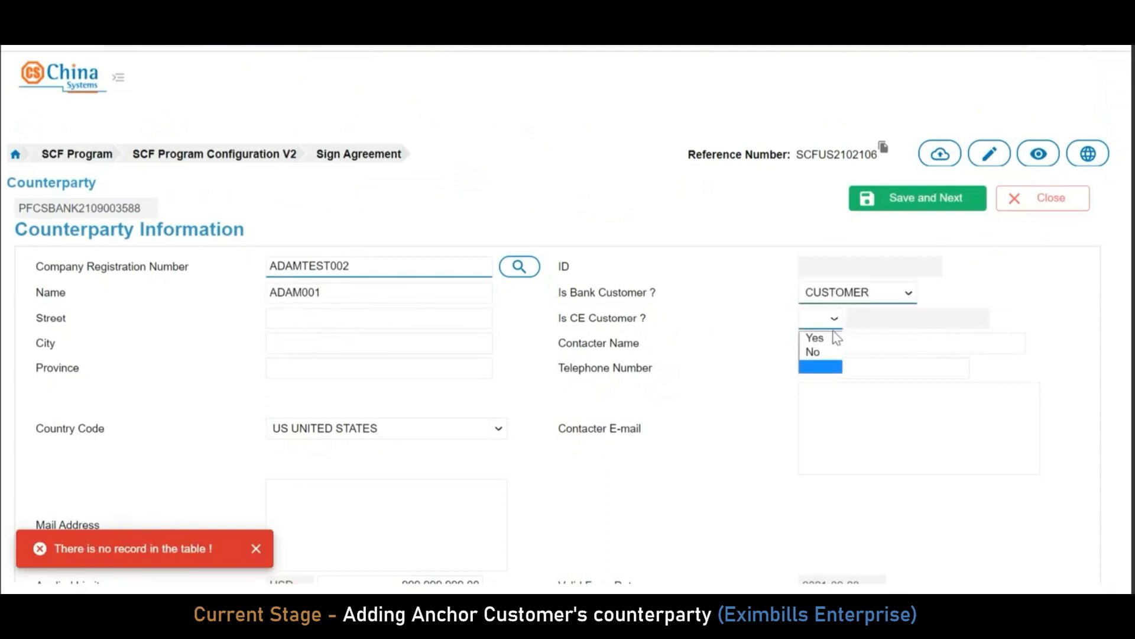
{"action": "left_click", "coordinate": [816, 337]}
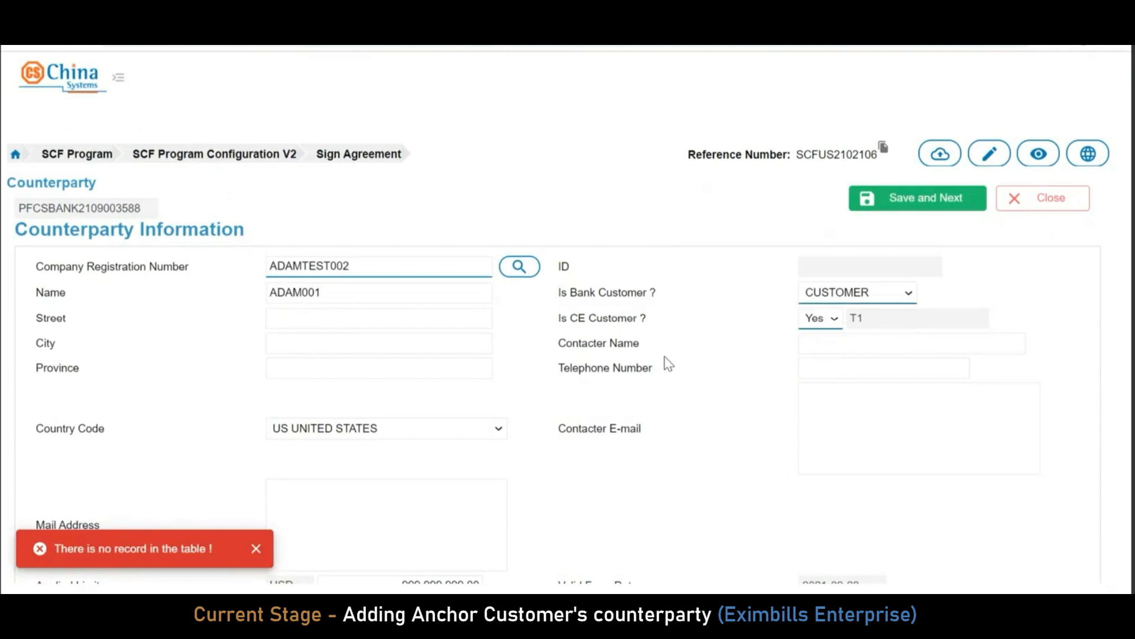
{"action": "left_click", "coordinate": [256, 549]}
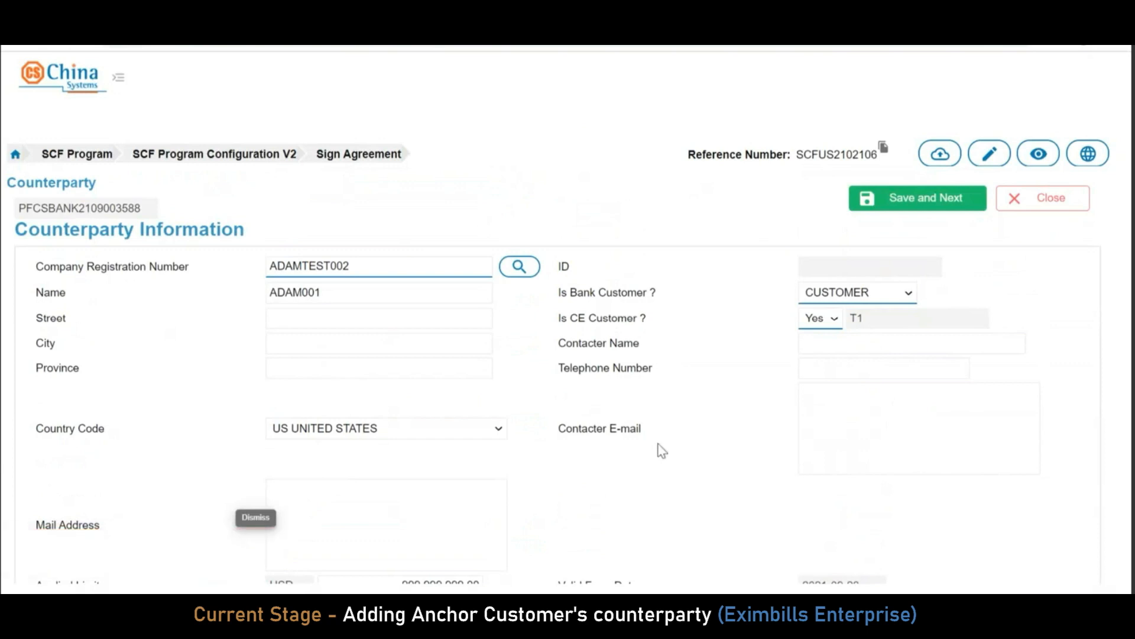
Give the counterparty account number 1111111 and save it to the agreement
{"action": "scroll", "coordinate": [658, 452], "scroll_direction": "down", "scroll_amount": 2}
{"action": "left_click", "coordinate": [356, 524]}
{"action": "type", "text": "1111111"}
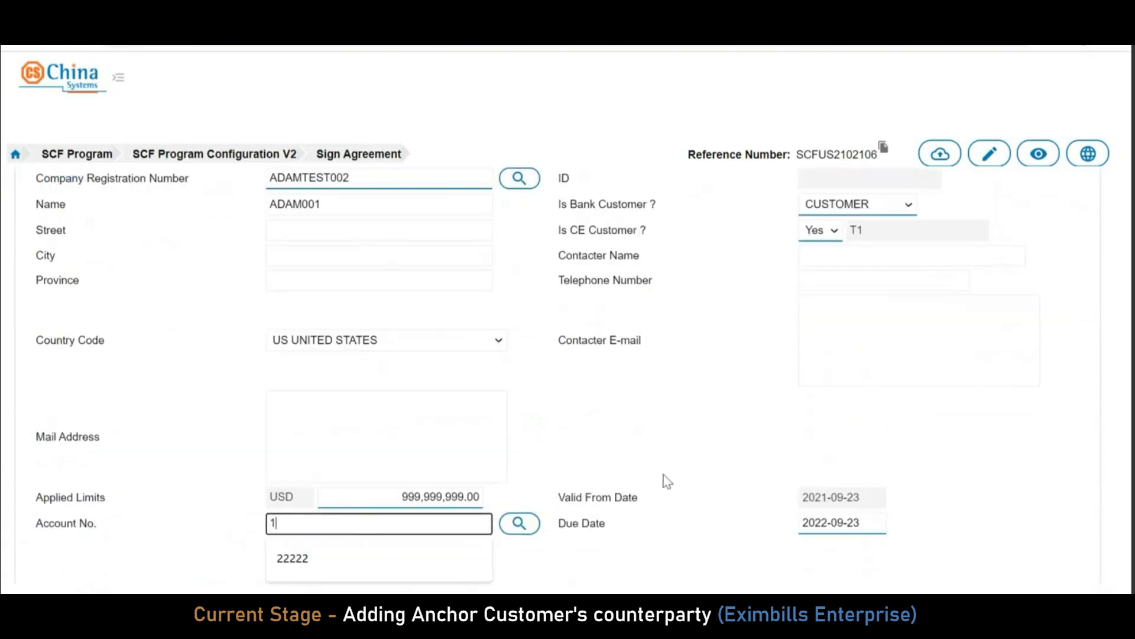
{"action": "left_click", "coordinate": [617, 448]}
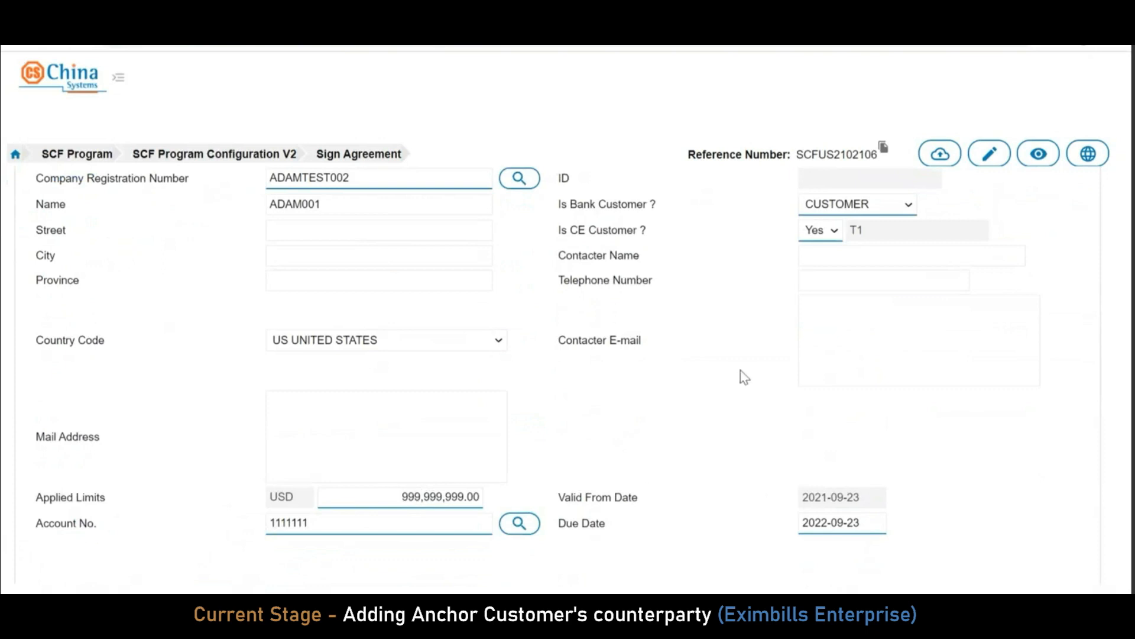
{"action": "scroll", "coordinate": [750, 336], "scroll_direction": "up", "scroll_amount": 2}
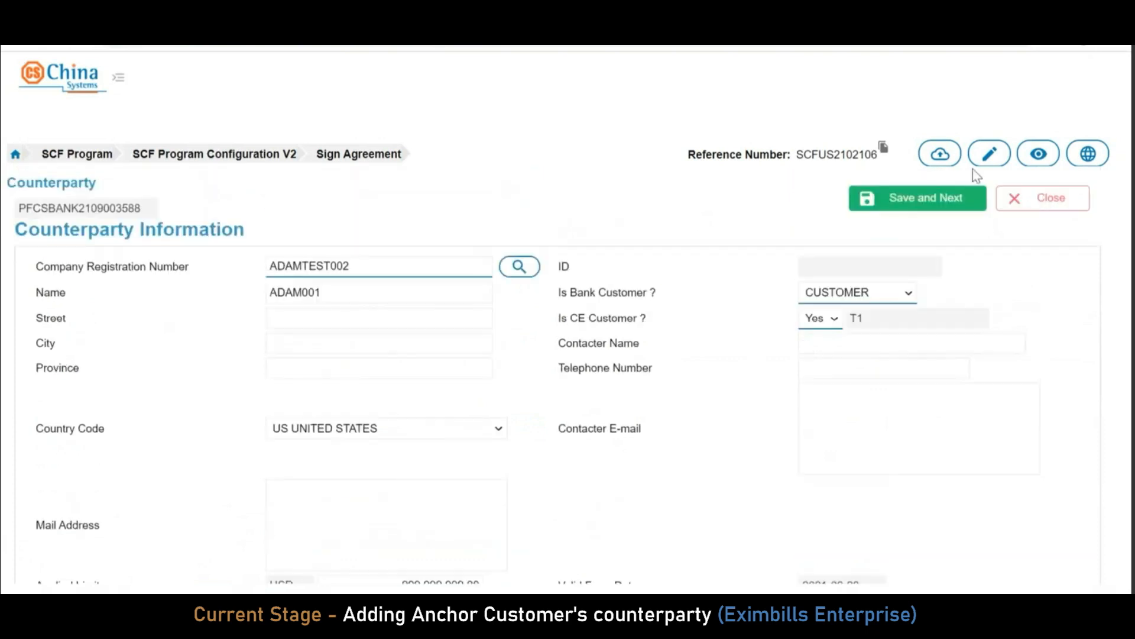
{"action": "left_click", "coordinate": [913, 203]}
{"action": "scroll", "coordinate": [654, 394], "scroll_direction": "down", "scroll_amount": 2}
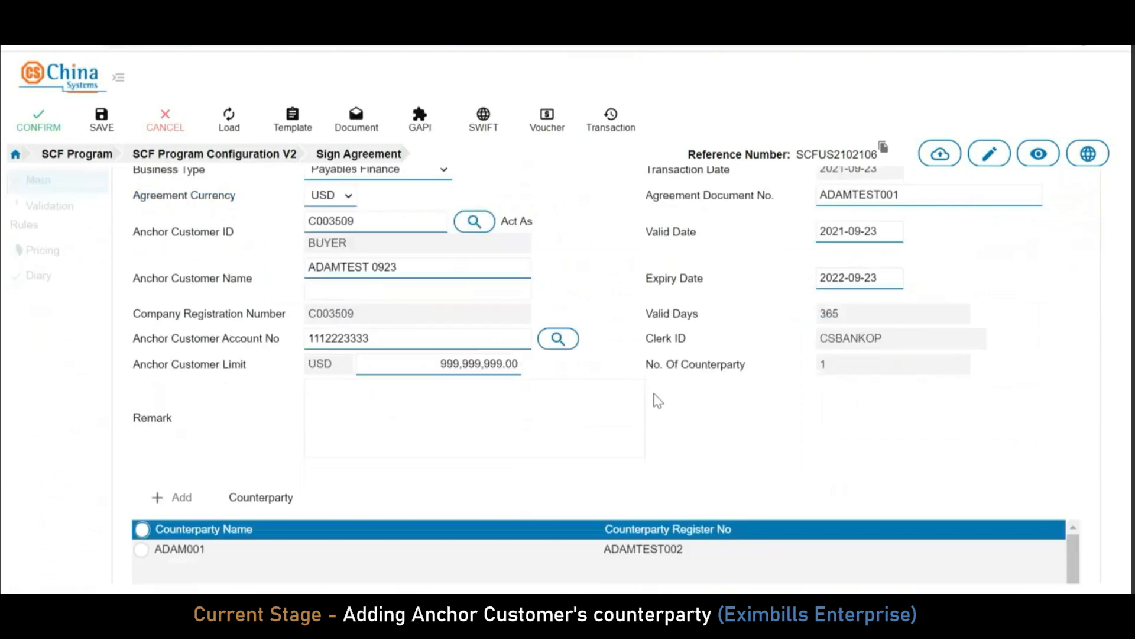
{"action": "scroll", "coordinate": [296, 315], "scroll_direction": "up", "scroll_amount": 2}
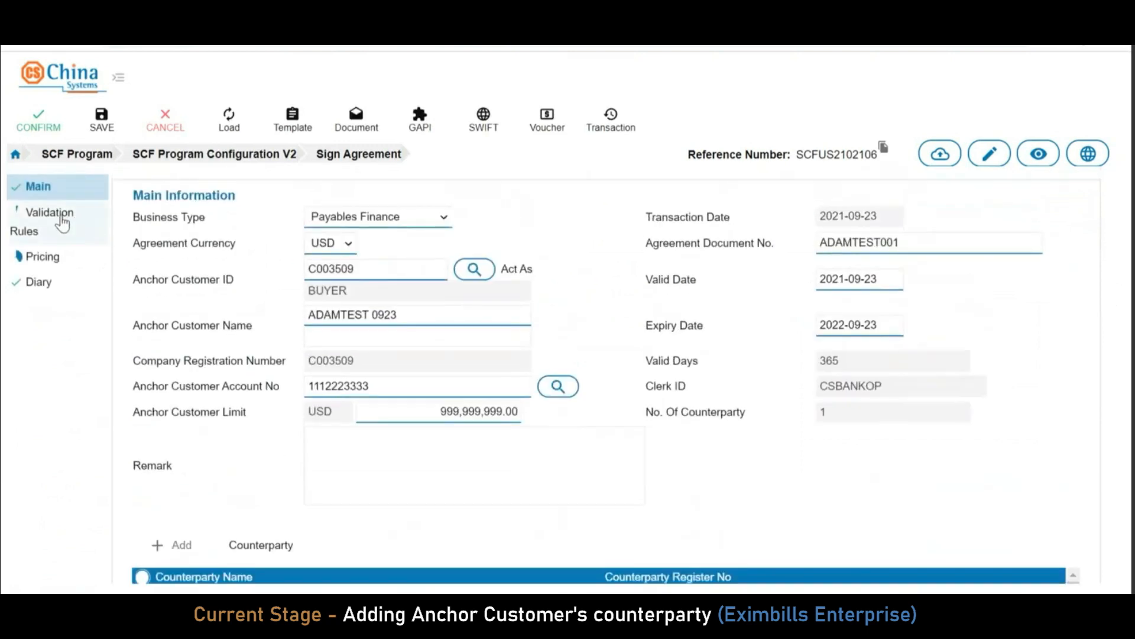
{"action": "left_click", "coordinate": [62, 220]}
Set acknowledged customer, auto finance and auto settlement to Yes, with 5 funding cut-off days
{"action": "left_click", "coordinate": [376, 218]}
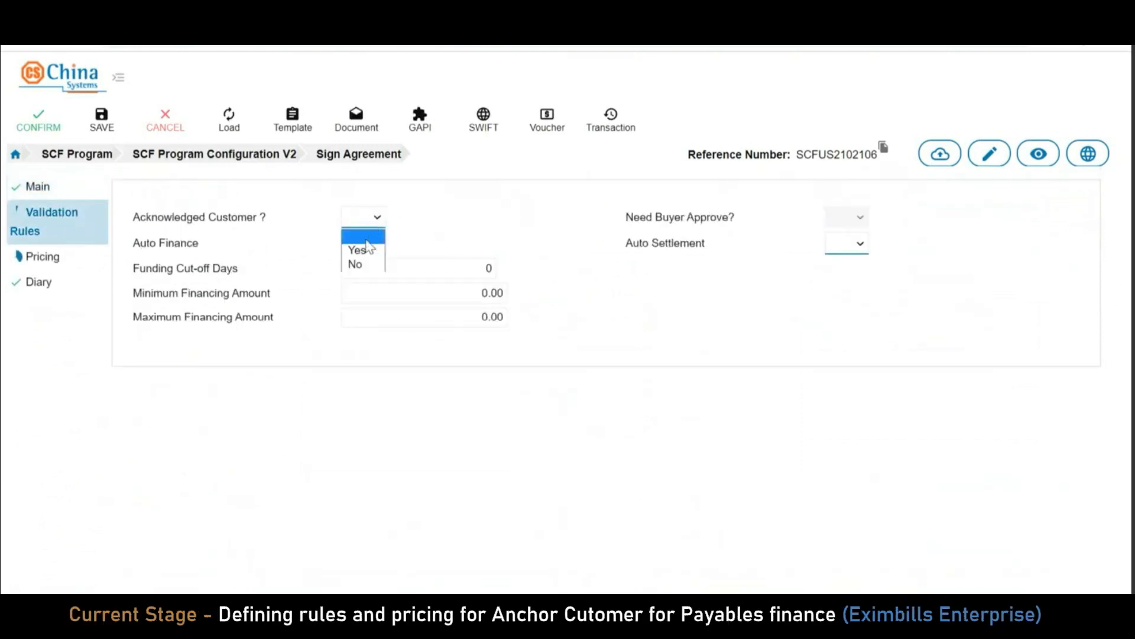
{"action": "left_click", "coordinate": [361, 249]}
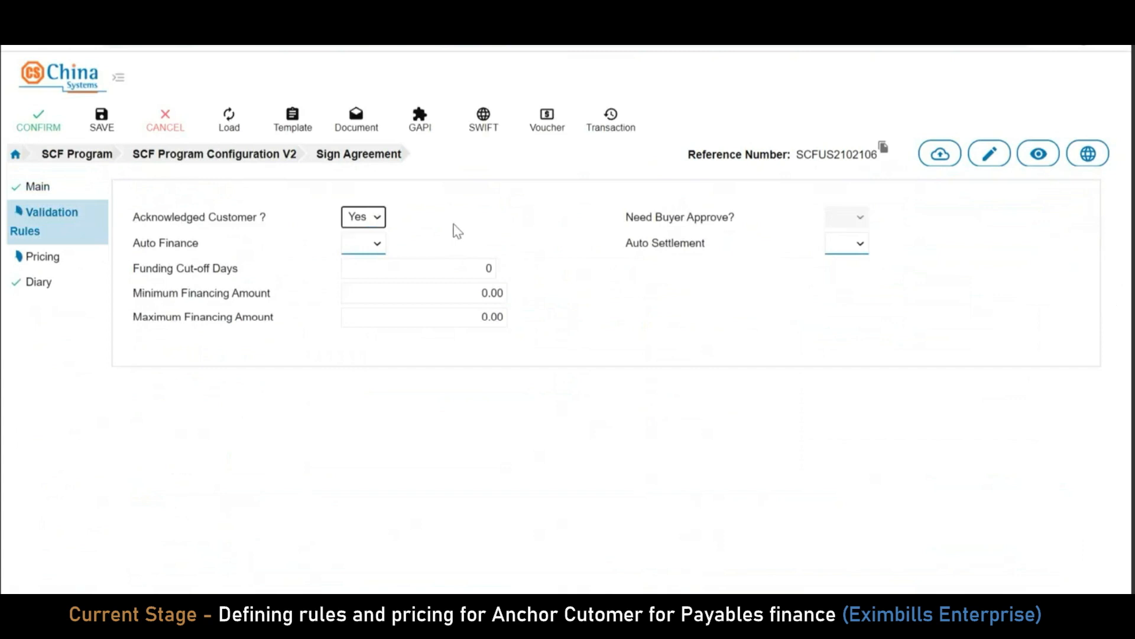
{"action": "left_click", "coordinate": [375, 247]}
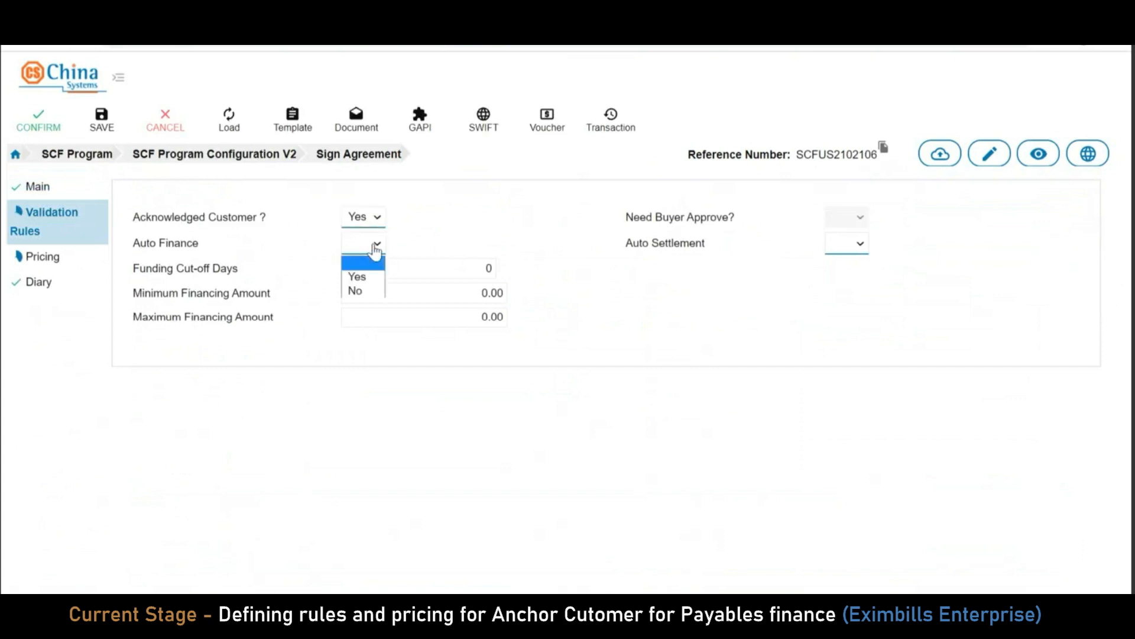
{"action": "left_click", "coordinate": [366, 277]}
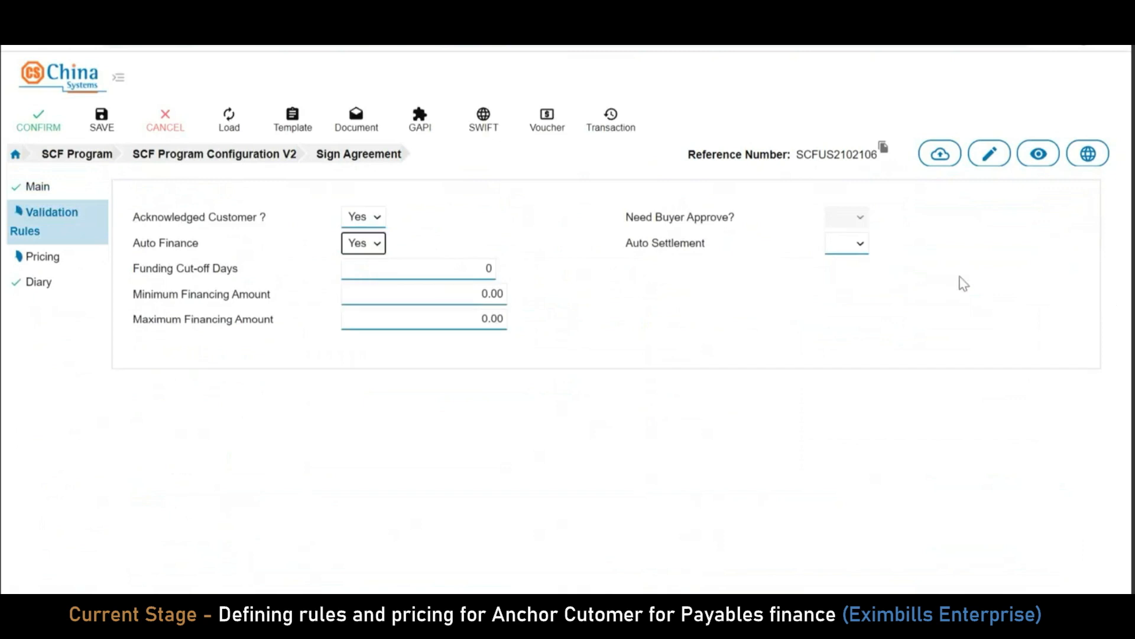
{"action": "left_click", "coordinate": [857, 246]}
{"action": "left_click", "coordinate": [854, 276]}
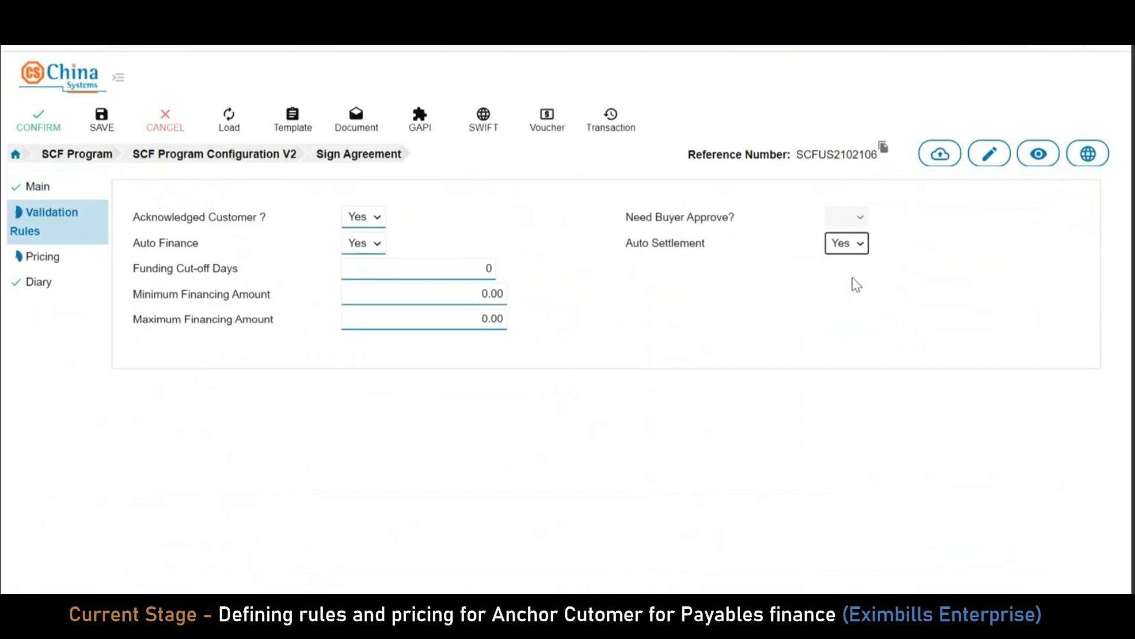
{"action": "left_click", "coordinate": [435, 268]}
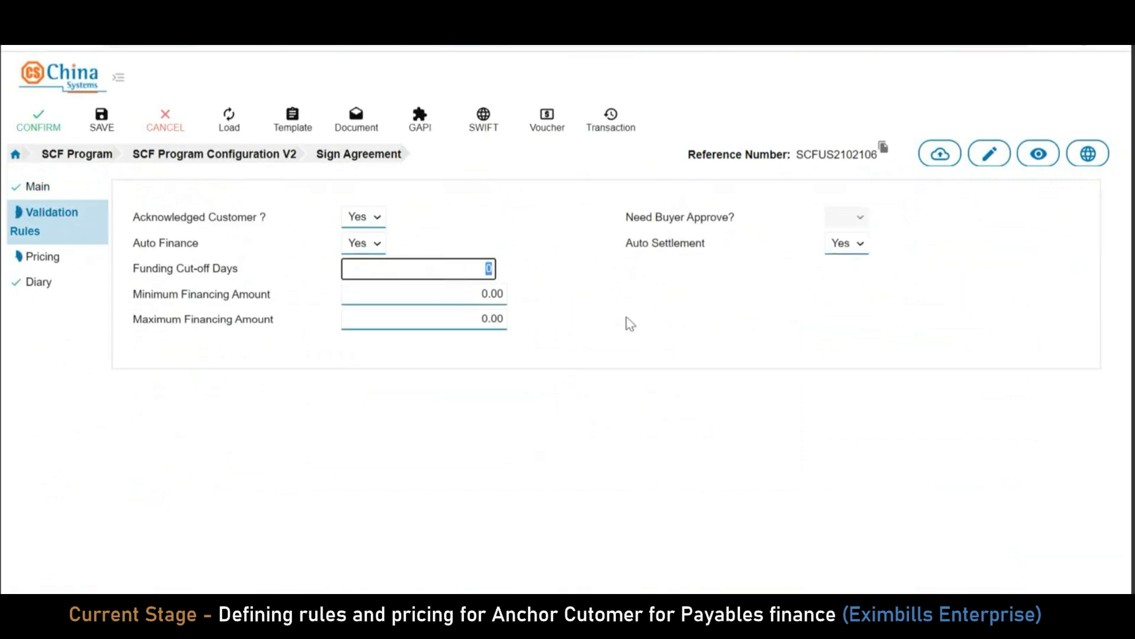
{"action": "type", "text": "5"}
{"action": "left_click", "coordinate": [570, 316]}
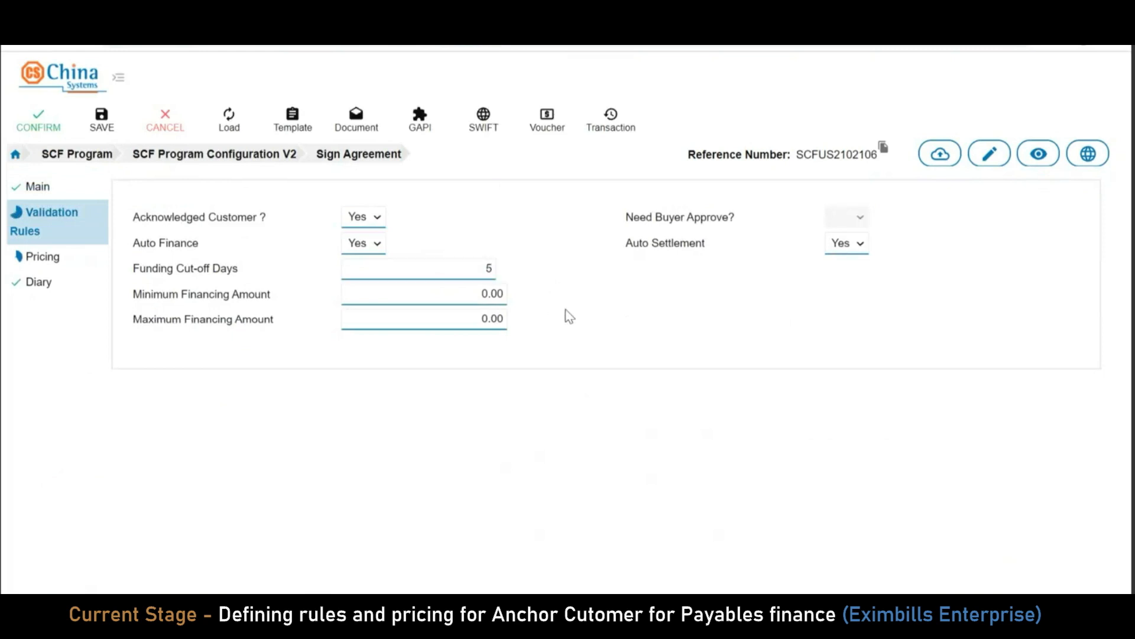
Set the financing amount limits to minimum 1,000.00 and maximum 20,000.00
{"action": "left_click", "coordinate": [447, 303]}
{"action": "key", "text": "BackSpace"}
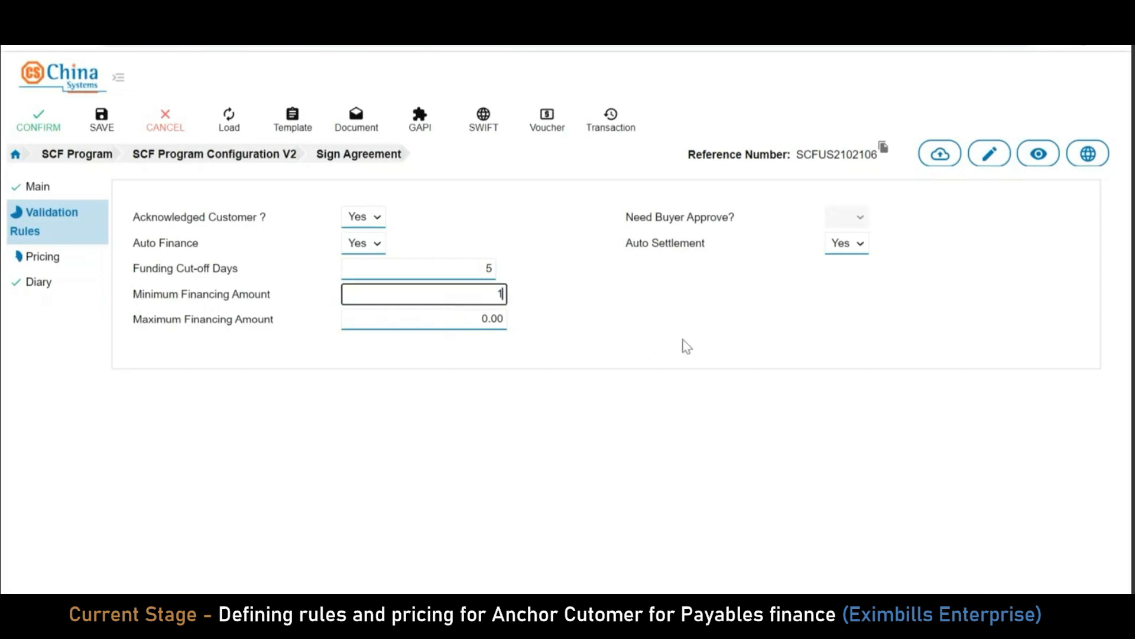
{"action": "type", "text": "1,000.0"}
{"action": "key", "text": "BackSpace"}
{"action": "left_click", "coordinate": [569, 338]}
{"action": "left_click", "coordinate": [461, 320]}
{"action": "type", "text": "1"}
{"action": "key", "text": "BackSpace"}
{"action": "type", "text": "20000"}
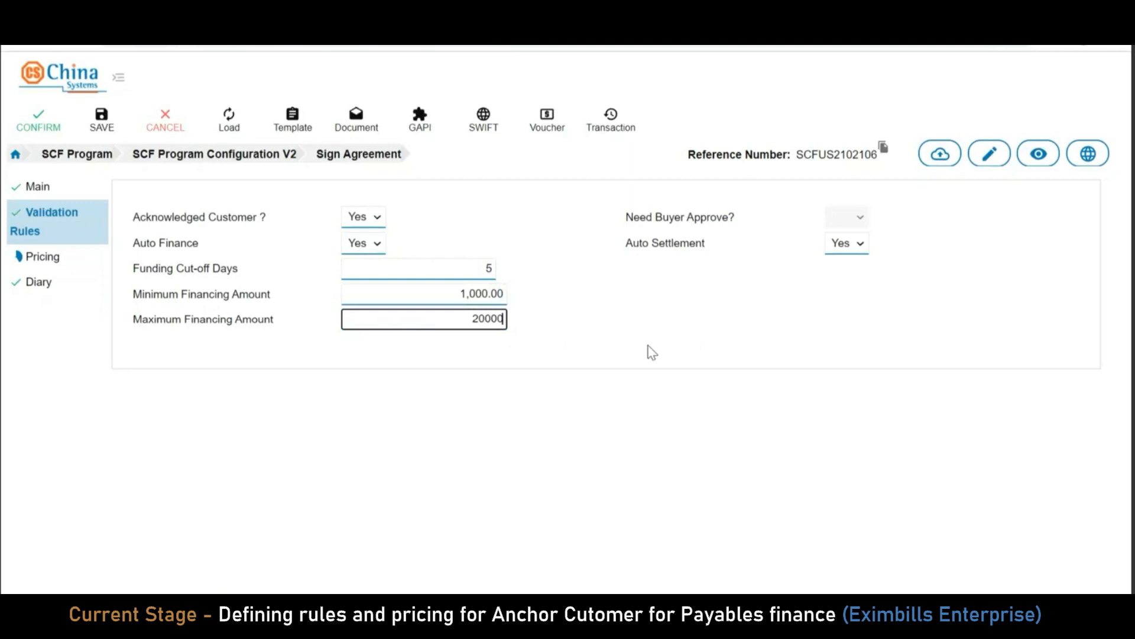
{"action": "left_click", "coordinate": [653, 353]}
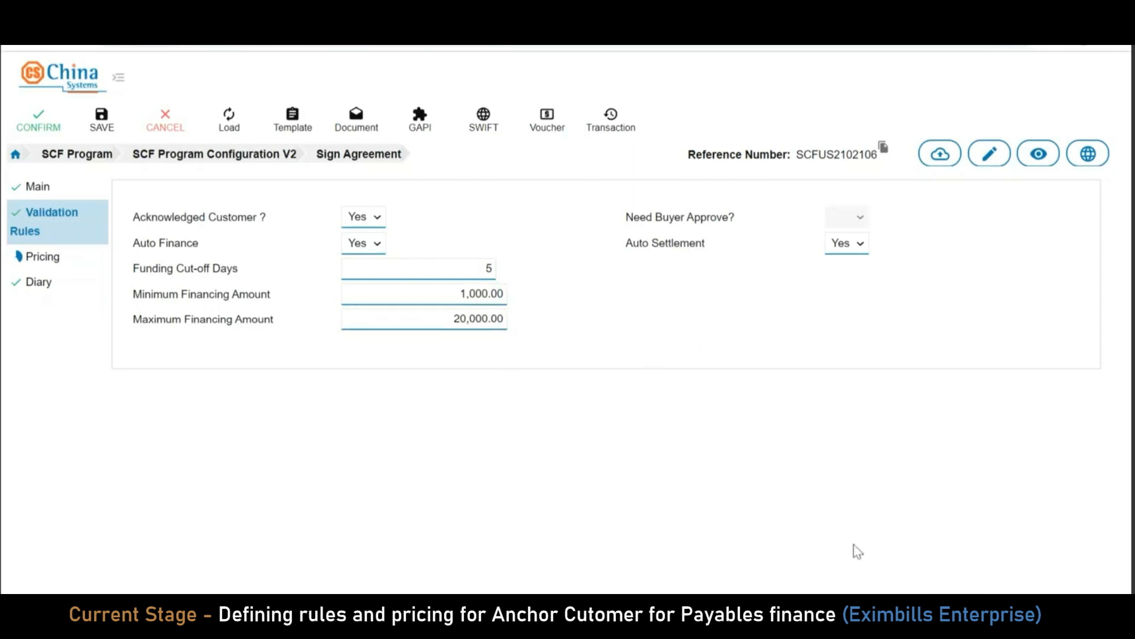
Set pricing to a fixed rate with 1% base interest and 80% invoice maximum financing
{"action": "left_click", "coordinate": [51, 261]}
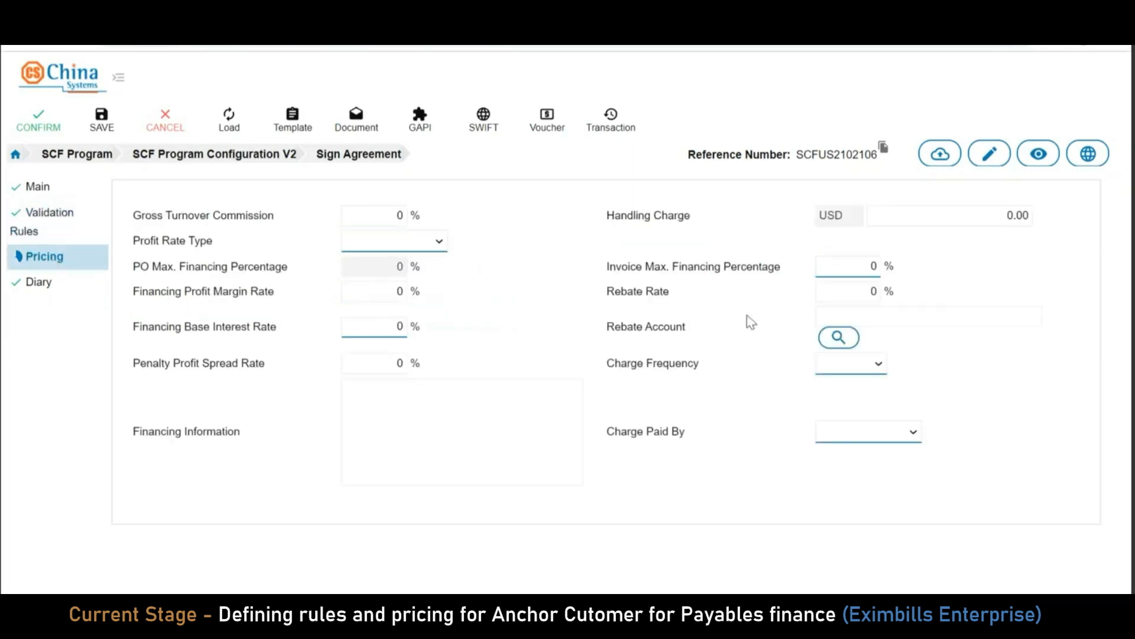
{"action": "left_click", "coordinate": [401, 244]}
{"action": "left_click", "coordinate": [391, 258]}
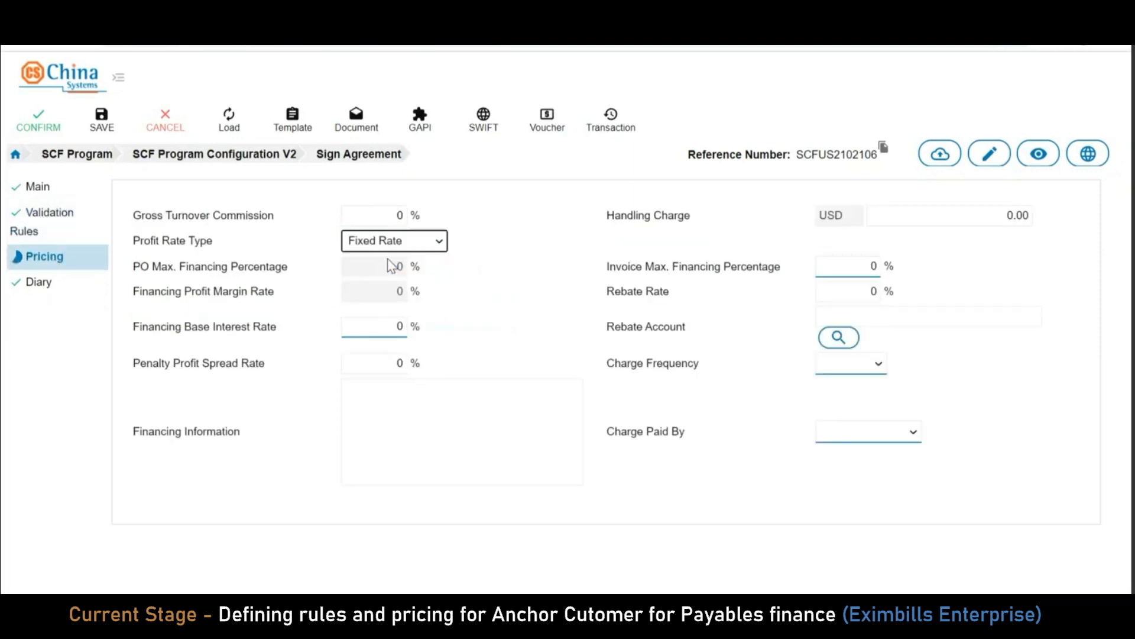
{"action": "left_click", "coordinate": [349, 326]}
{"action": "type", "text": "1"}
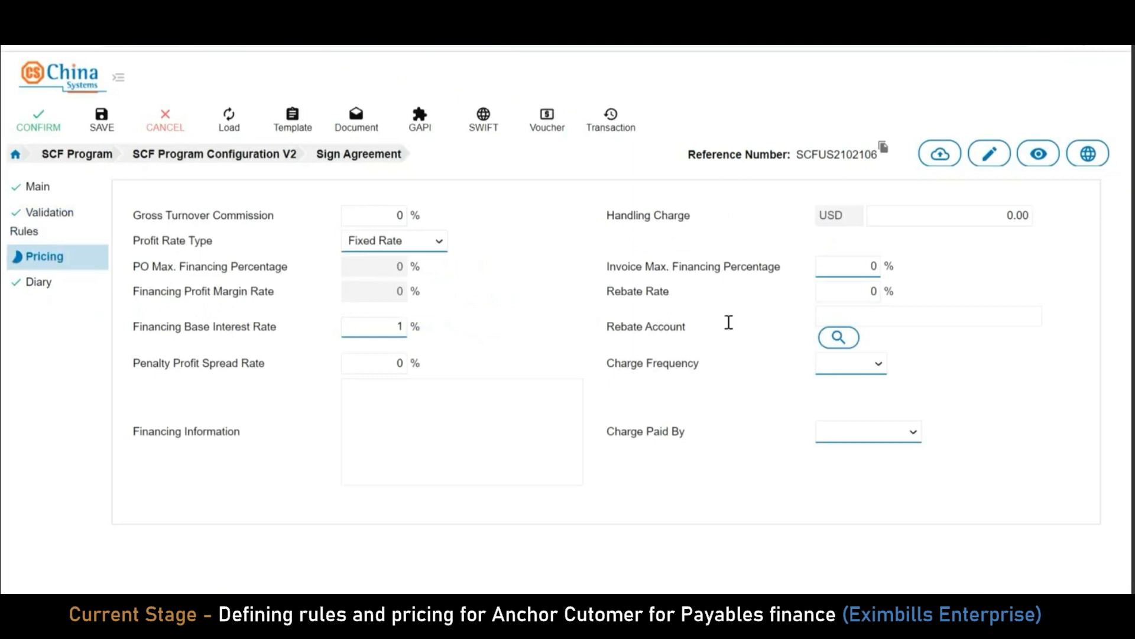
{"action": "left_click", "coordinate": [857, 265]}
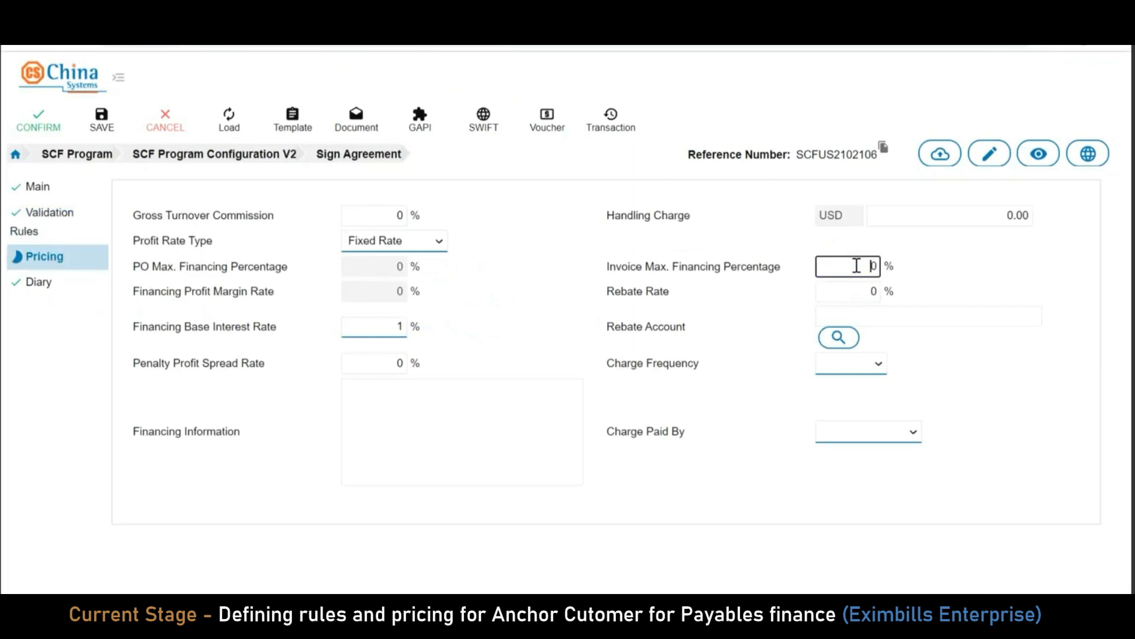
{"action": "type", "text": "8"}
{"action": "left_click", "coordinate": [971, 368]}
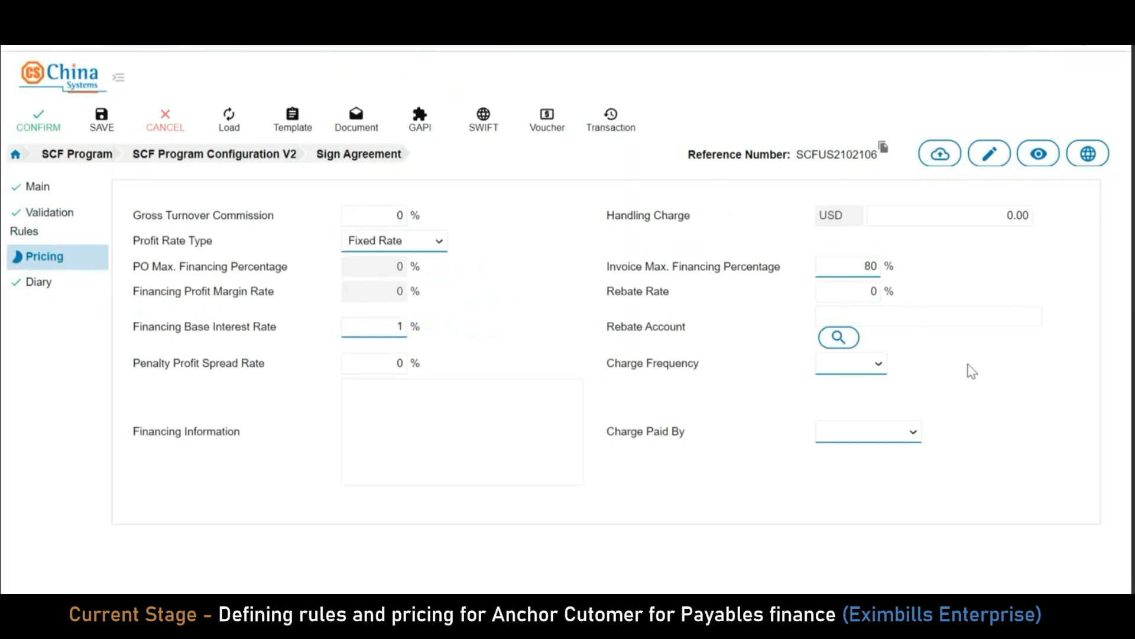
Make charges monthly and paid by the anchor
{"action": "left_click", "coordinate": [879, 364]}
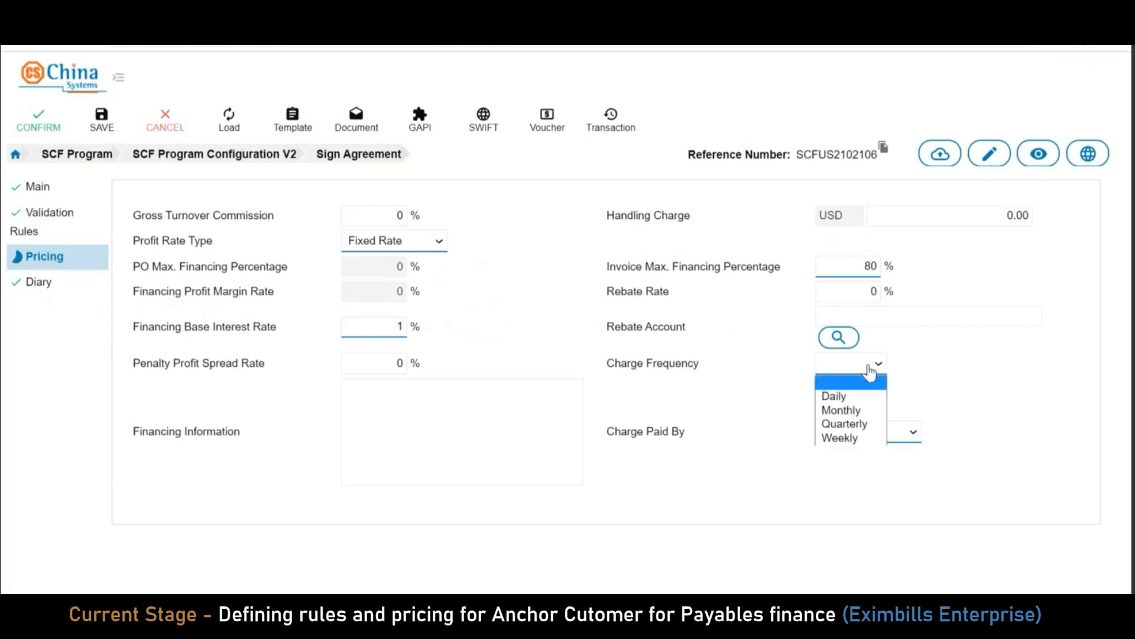
{"action": "left_click", "coordinate": [863, 412]}
{"action": "left_click", "coordinate": [899, 438]}
{"action": "left_click", "coordinate": [862, 465]}
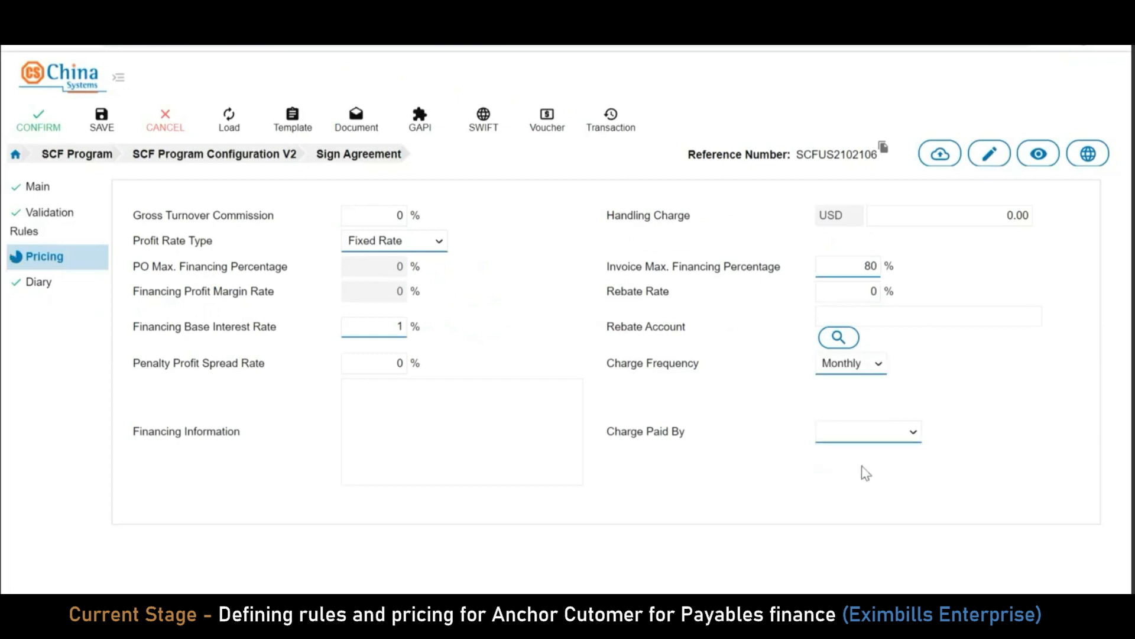
{"action": "left_click", "coordinate": [678, 381]}
Copy the agreement reference number and confirm the Sign Agreement transaction
{"action": "left_click", "coordinate": [61, 194]}
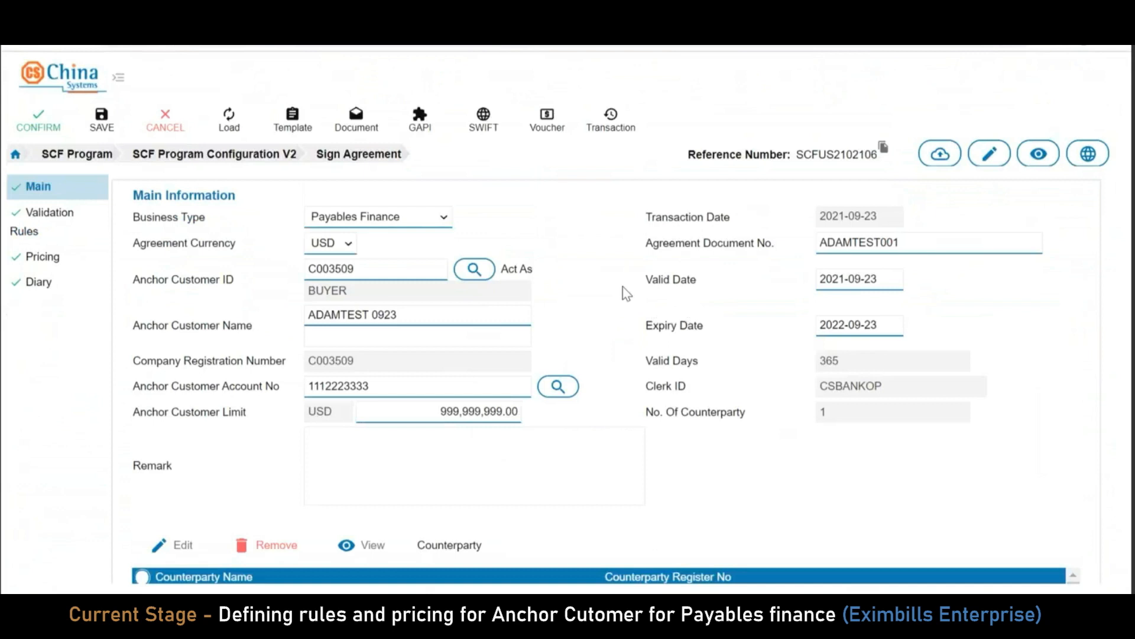
{"action": "left_click", "coordinate": [885, 147]}
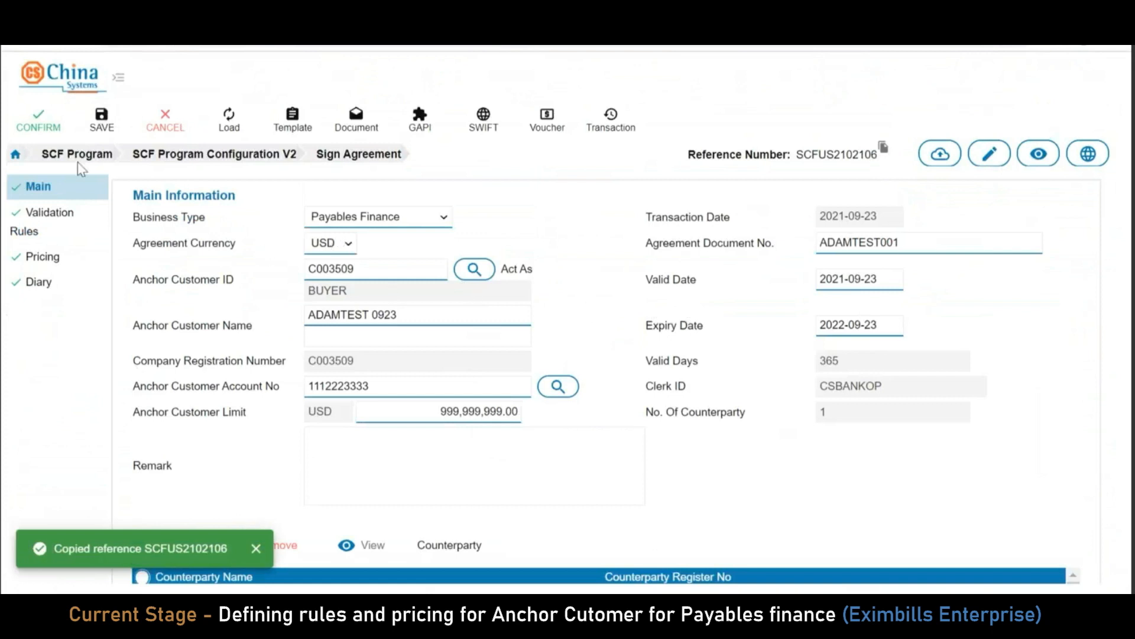
{"action": "left_click", "coordinate": [45, 113]}
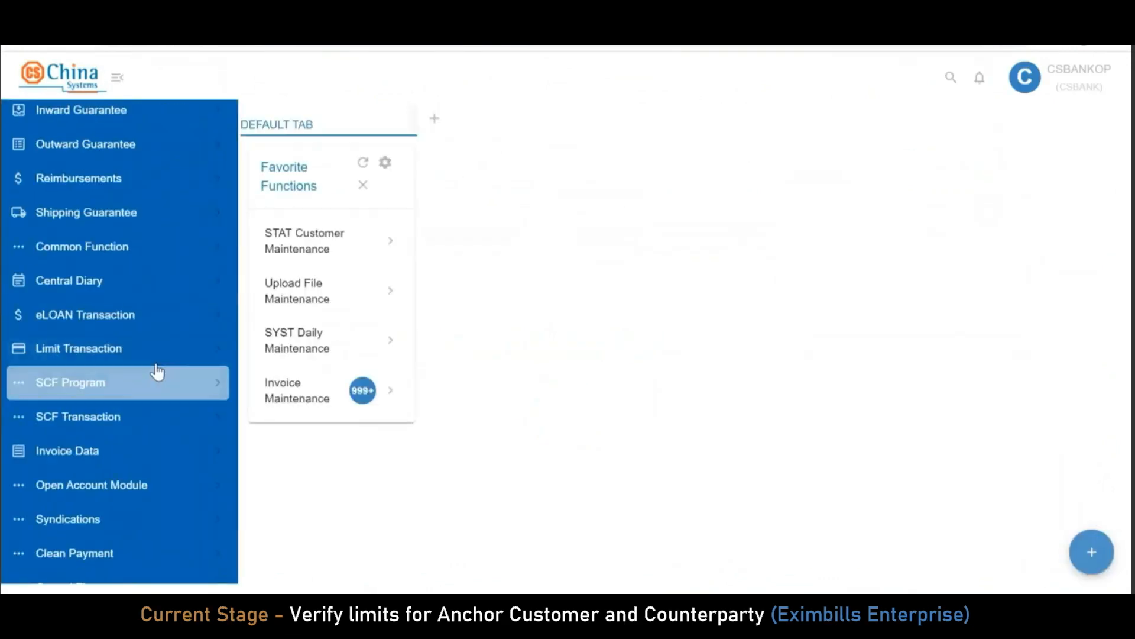
Go to Limit Management > LMTS Inquiry Function > Dynamic Inquiry by Customer
{"action": "scroll", "coordinate": [157, 372], "scroll_direction": "down", "scroll_amount": 5}
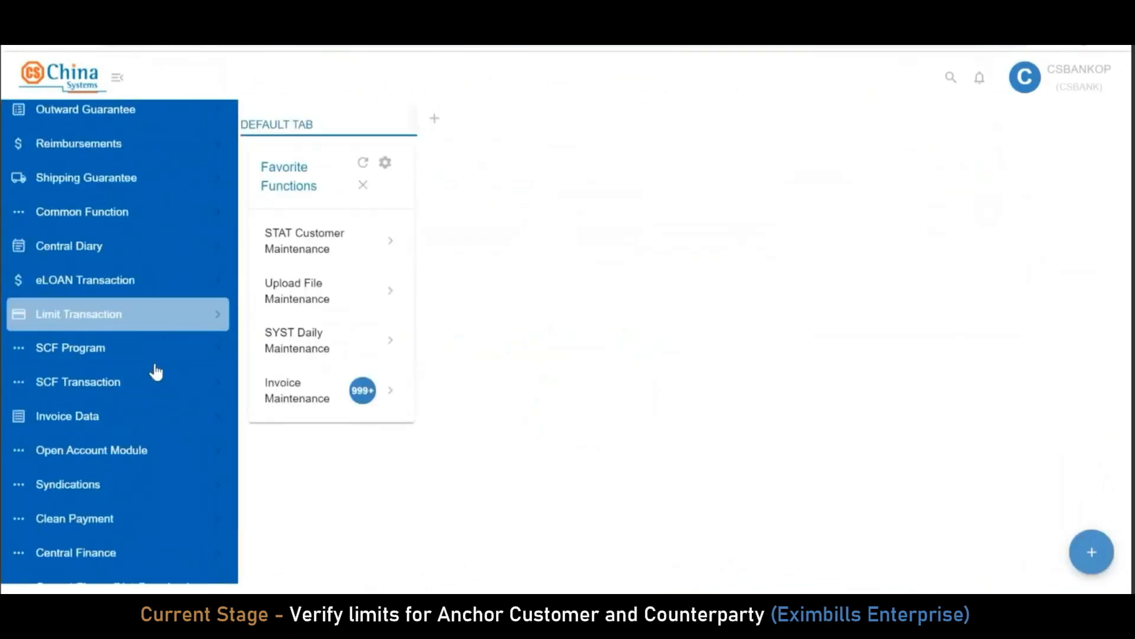
{"action": "left_click", "coordinate": [151, 465]}
{"action": "scroll", "coordinate": [159, 450], "scroll_direction": "down", "scroll_amount": 6}
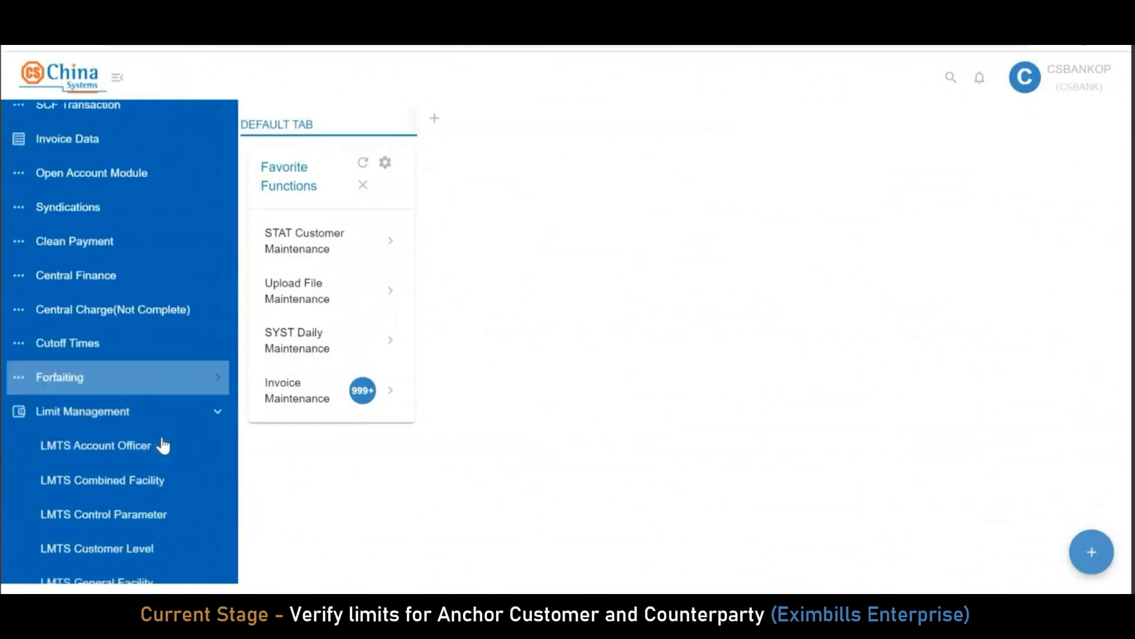
{"action": "scroll", "coordinate": [170, 452], "scroll_direction": "down", "scroll_amount": 1}
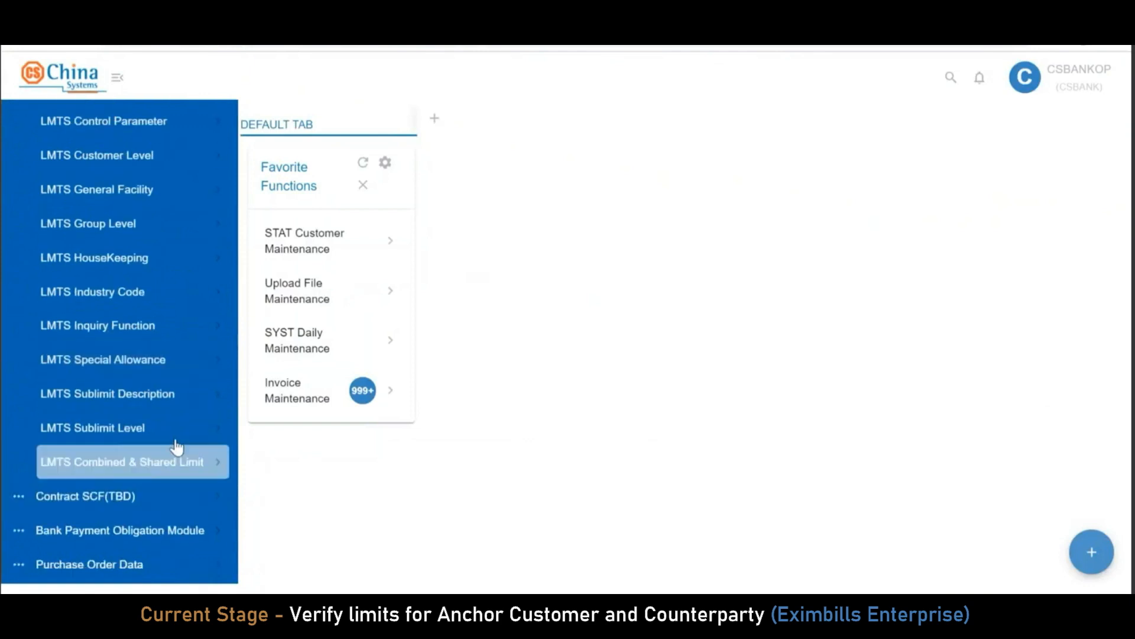
{"action": "left_click", "coordinate": [181, 340]}
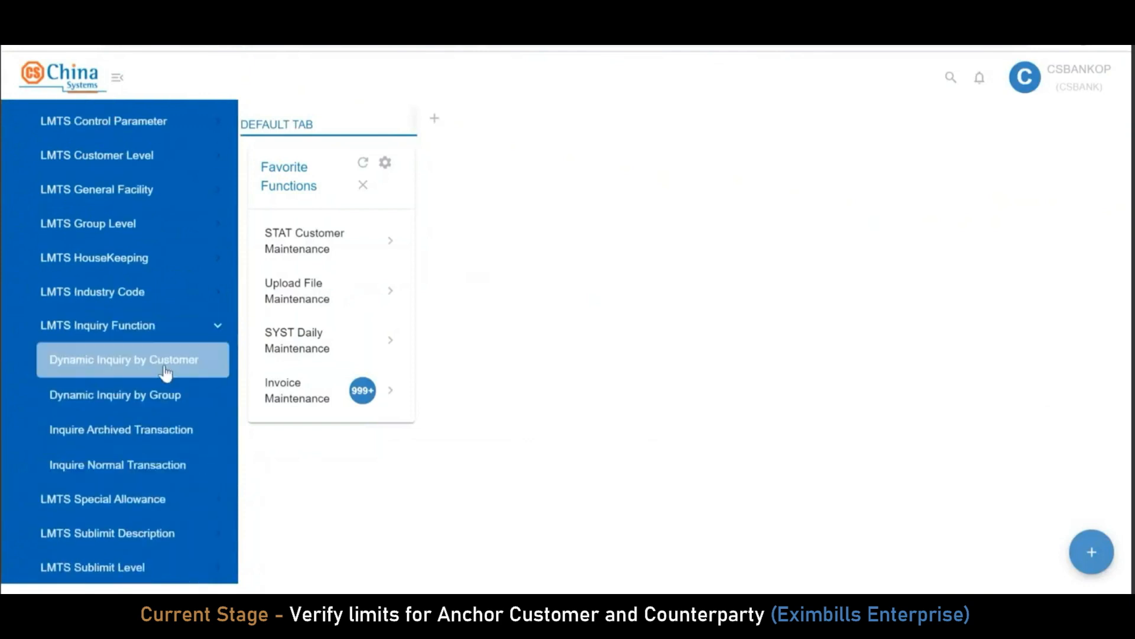
{"action": "left_click", "coordinate": [163, 362]}
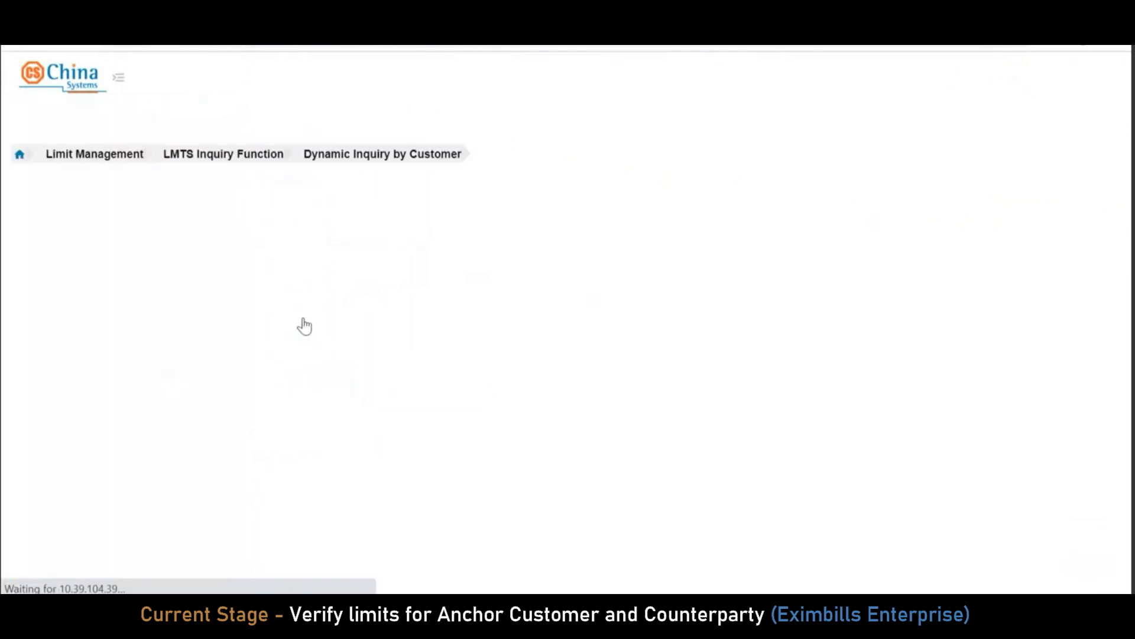
Filter the inquiry for customer ADAMTEST 0923 and view its limit details
{"action": "left_click", "coordinate": [1004, 187]}
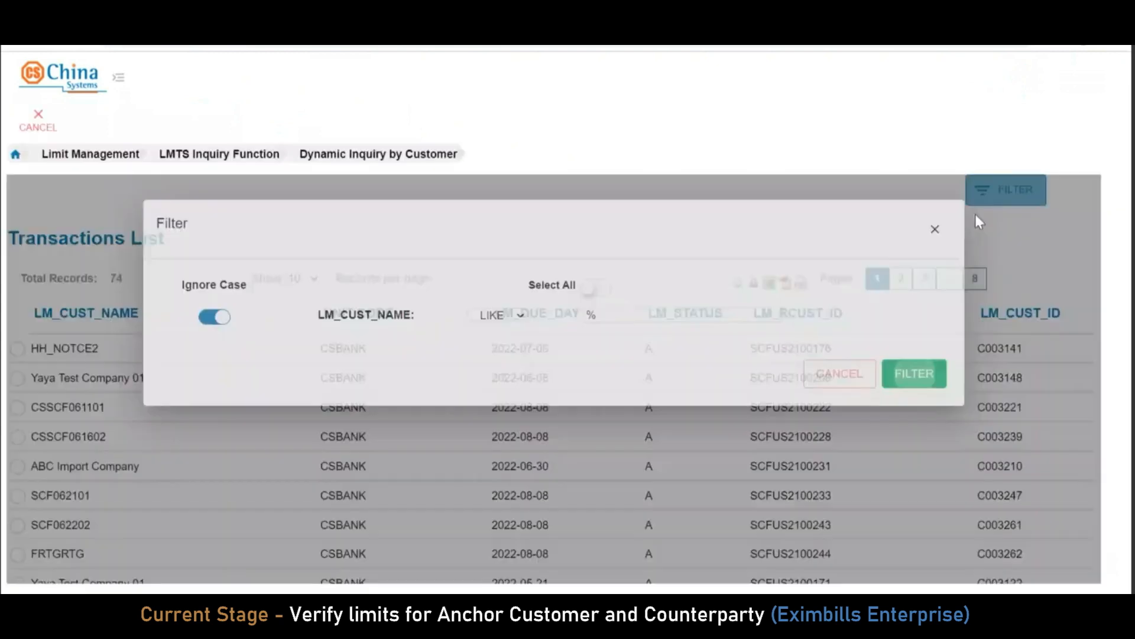
{"action": "left_click", "coordinate": [646, 314]}
{"action": "type", "text": "ADAMTEST 0923"}
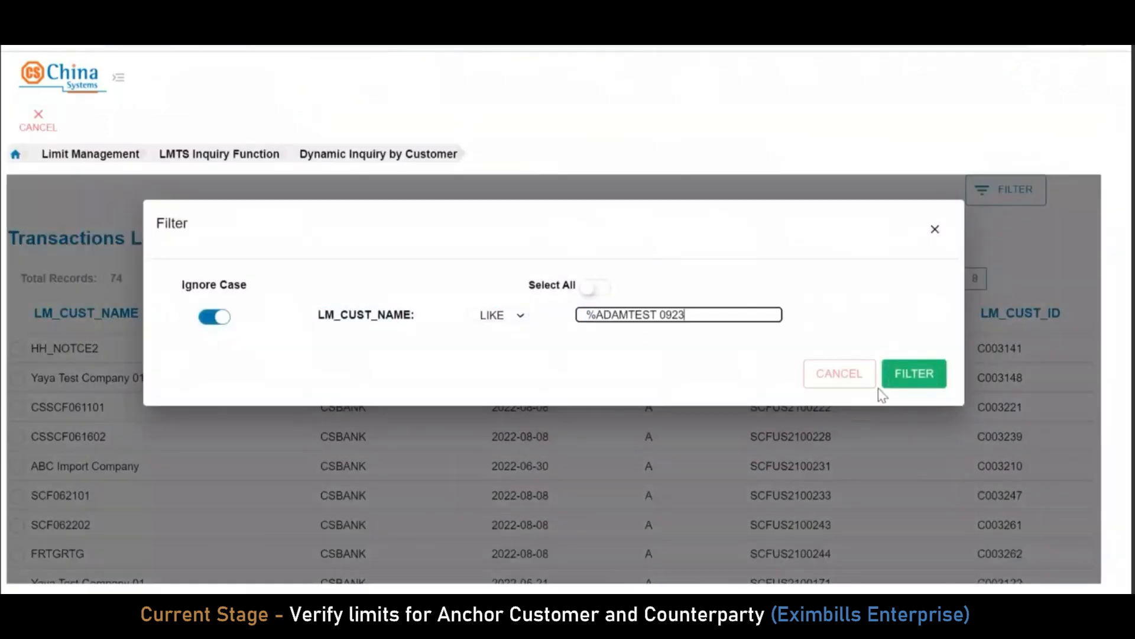
{"action": "left_click", "coordinate": [916, 373]}
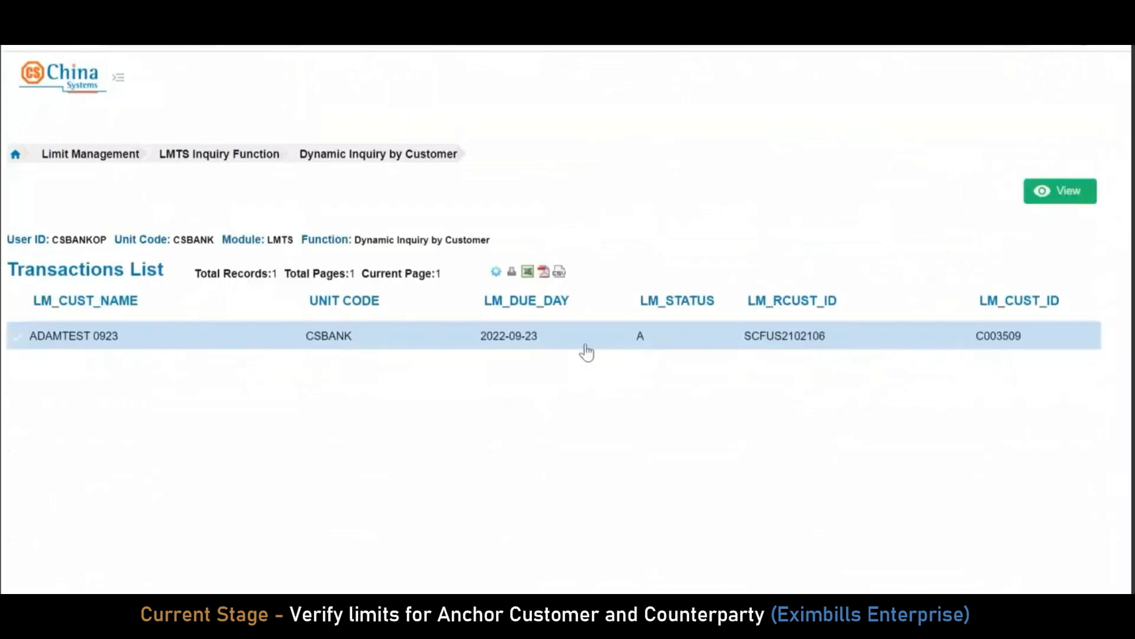
{"action": "left_click", "coordinate": [585, 351]}
{"action": "left_click", "coordinate": [559, 185]}
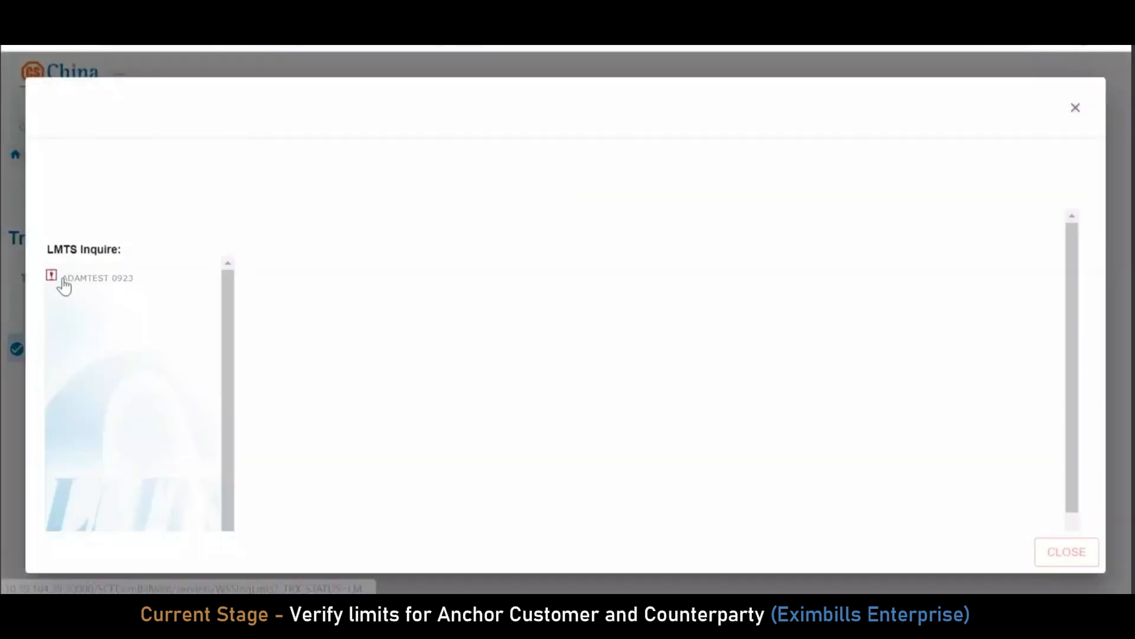
{"action": "left_click", "coordinate": [62, 282]}
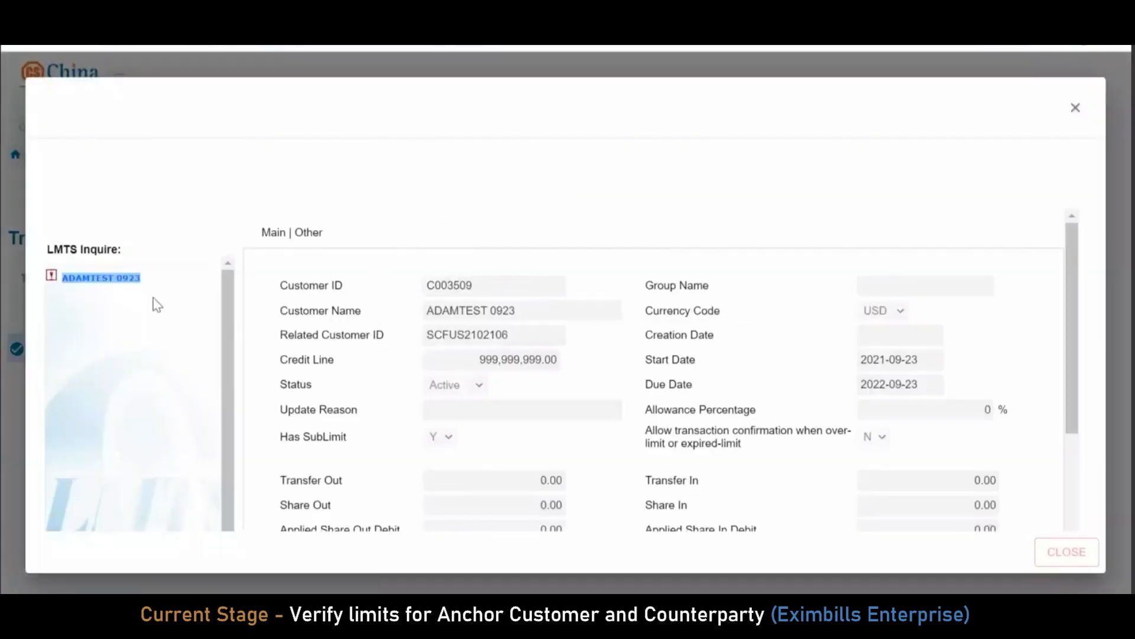
Review the credit line, sub-limit and PF facility balances, then close the inquiry and return home
{"action": "left_click", "coordinate": [51, 277]}
{"action": "scroll", "coordinate": [828, 349], "scroll_direction": "down", "scroll_amount": 2}
{"action": "scroll", "coordinate": [828, 349], "scroll_direction": "up", "scroll_amount": 2}
{"action": "scroll", "coordinate": [828, 355], "scroll_direction": "down", "scroll_amount": 5}
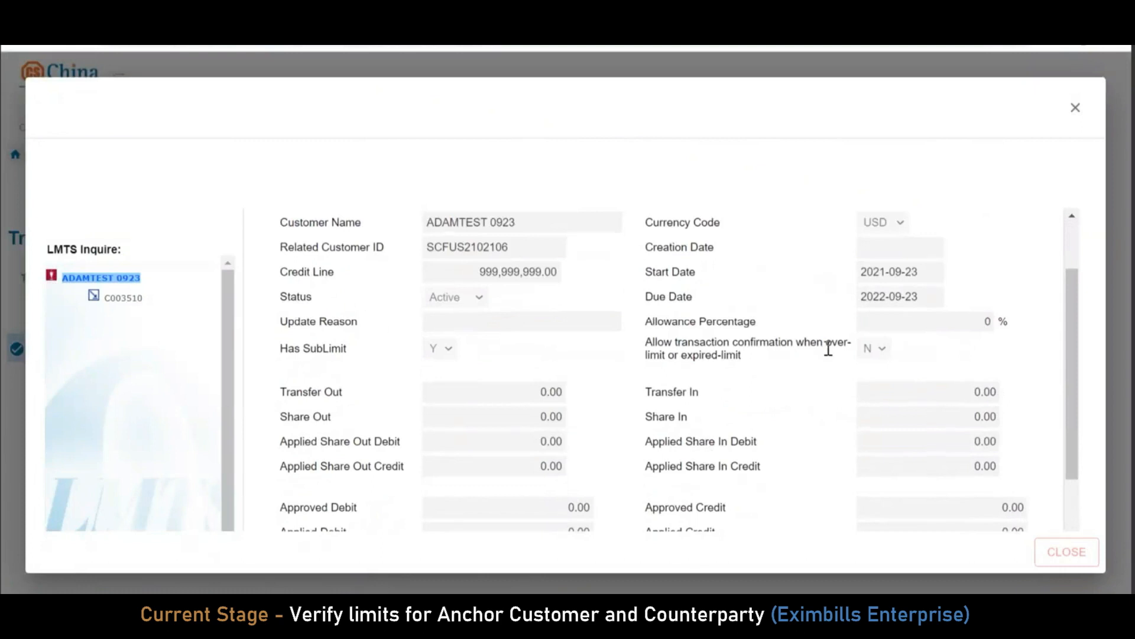
{"action": "left_click", "coordinate": [94, 297]}
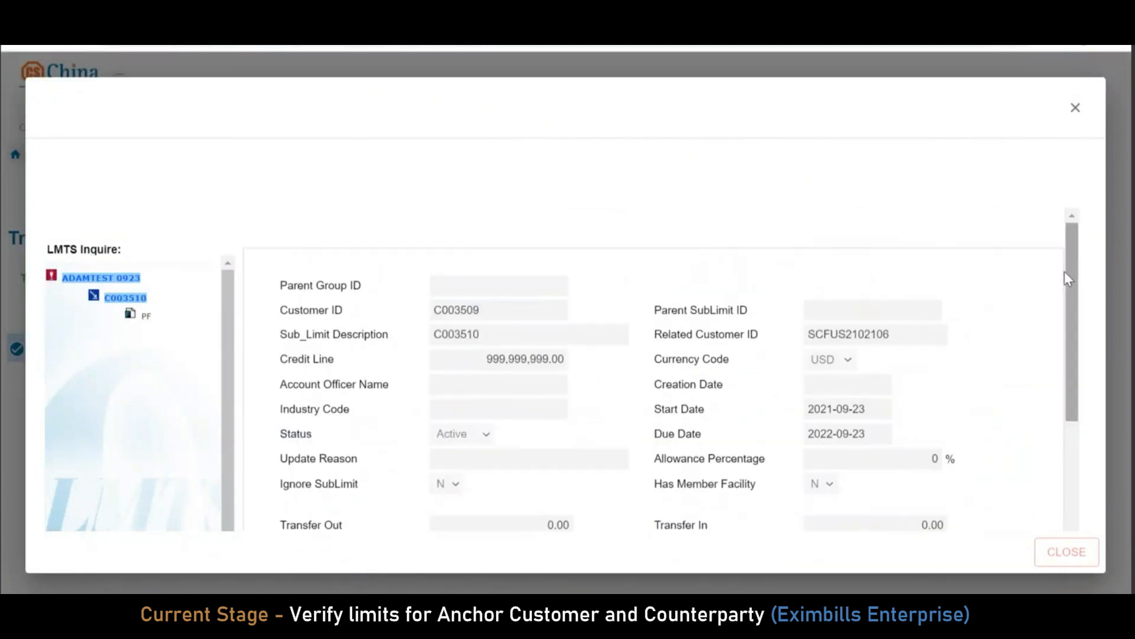
{"action": "left_click_drag", "start_coordinate": [1066, 289], "coordinate": [1066, 375]}
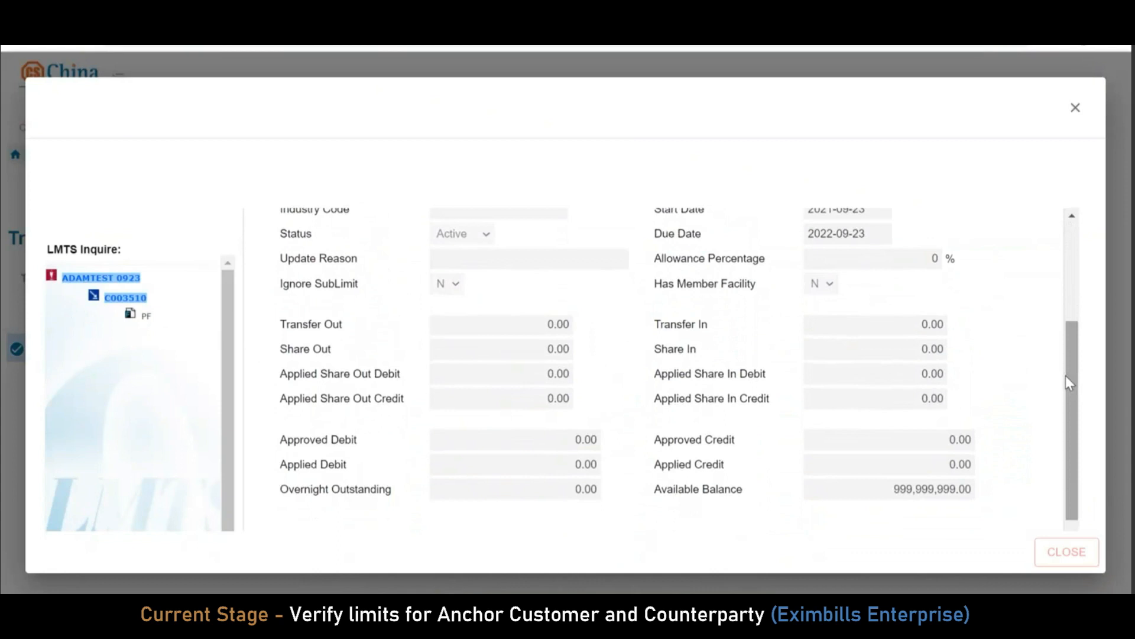
{"action": "left_click", "coordinate": [145, 317]}
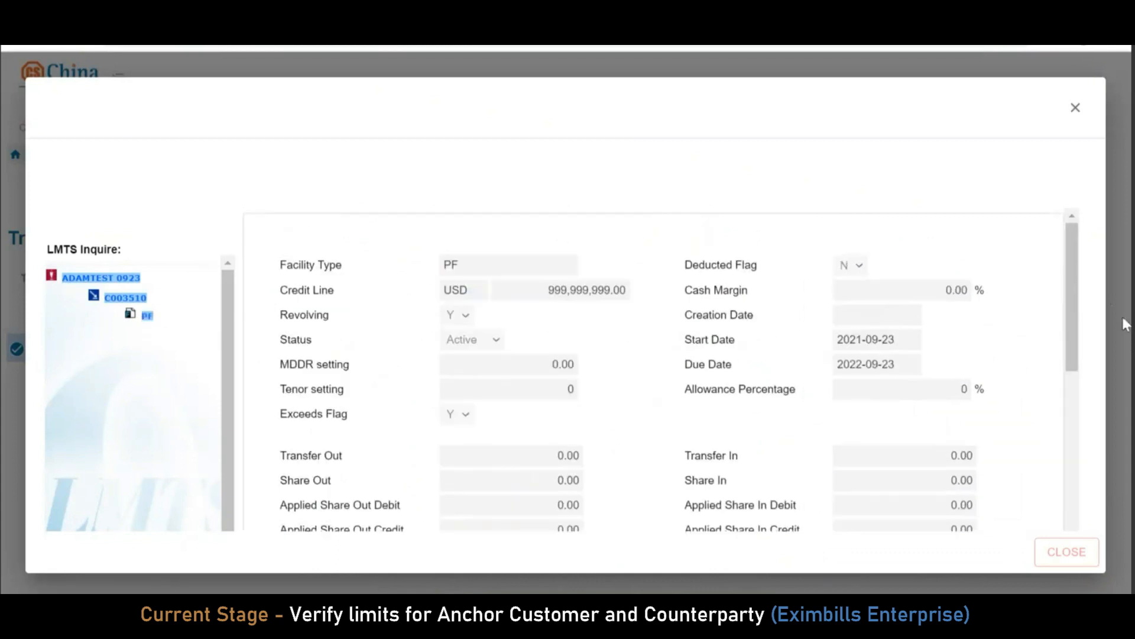
{"action": "left_click_drag", "start_coordinate": [1070, 267], "coordinate": [1070, 343]}
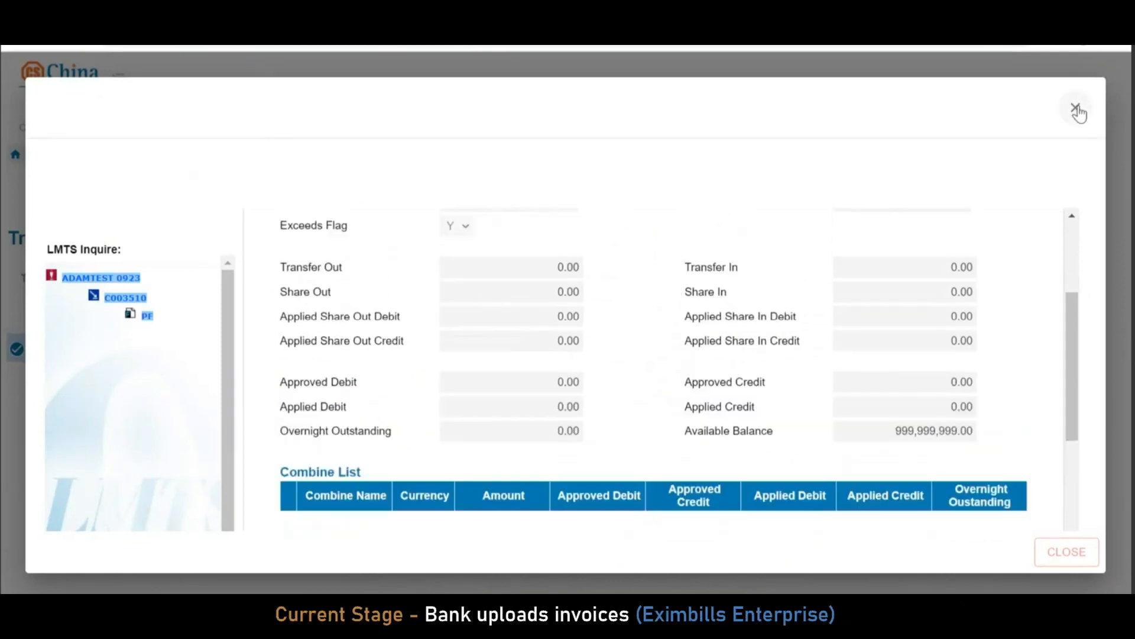
{"action": "left_click", "coordinate": [1076, 109]}
{"action": "left_click", "coordinate": [41, 123]}
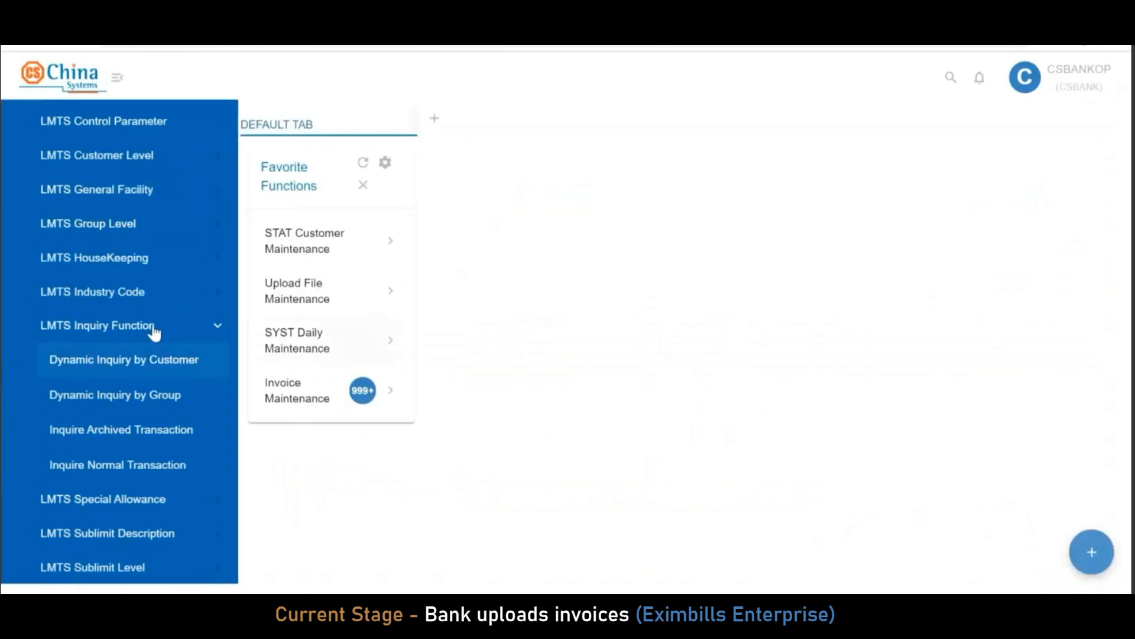
{"action": "left_click", "coordinate": [153, 330]}
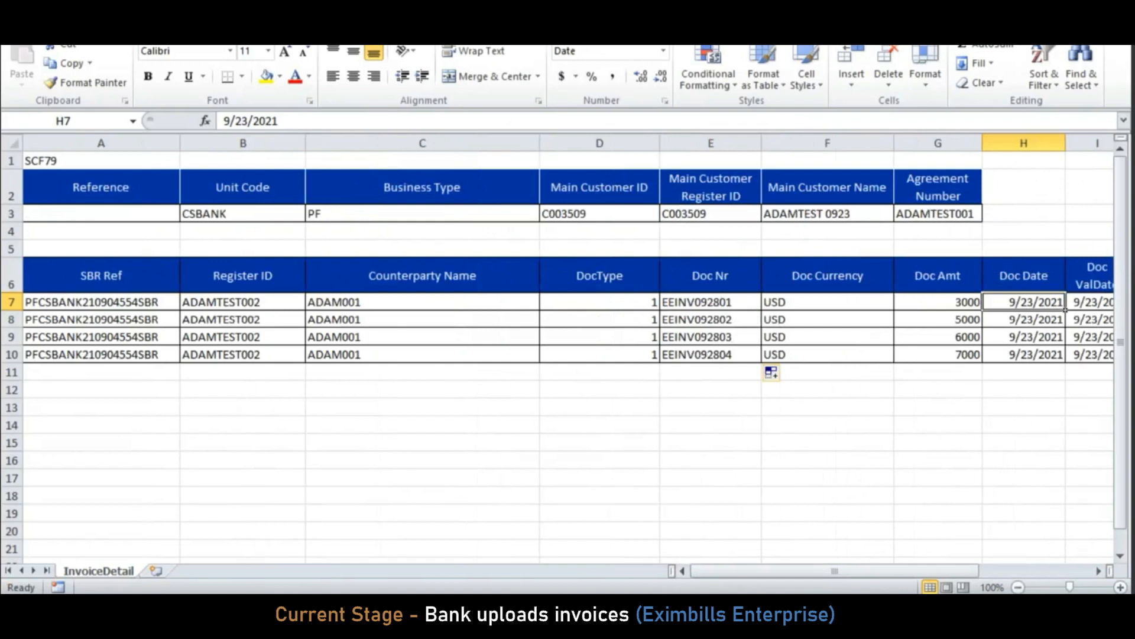
Scroll across the InvoiceDetail sheet's columns, then expand System Maintenance in Eximbills
{"action": "left_click_drag", "start_coordinate": [954, 569], "coordinate": [984, 569]}
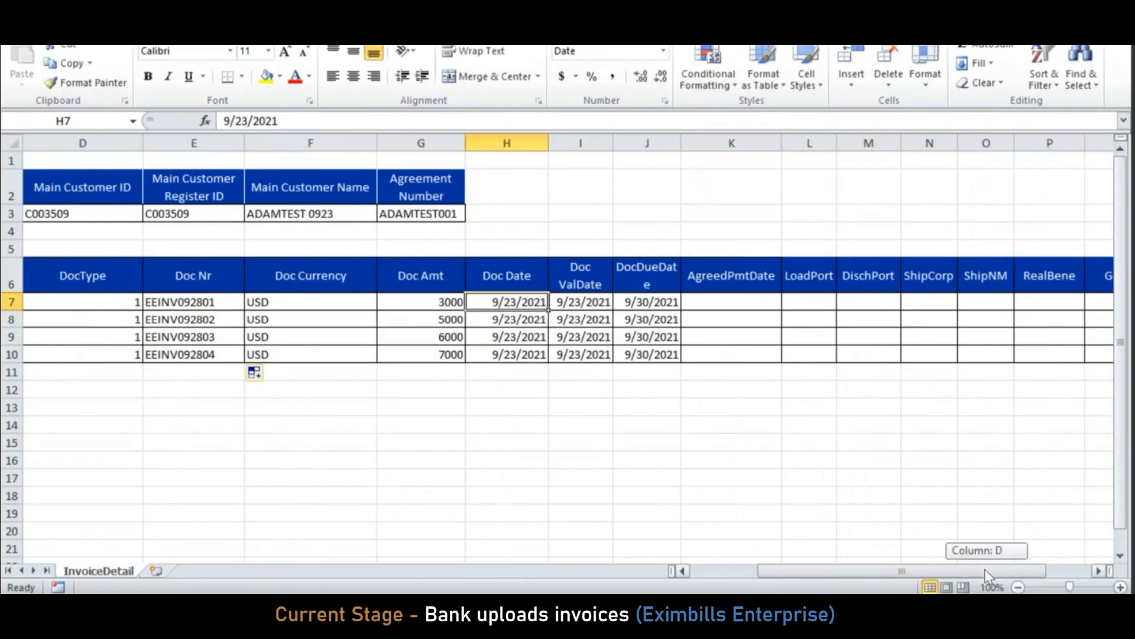
{"action": "left_click_drag", "start_coordinate": [985, 569], "coordinate": [970, 570]}
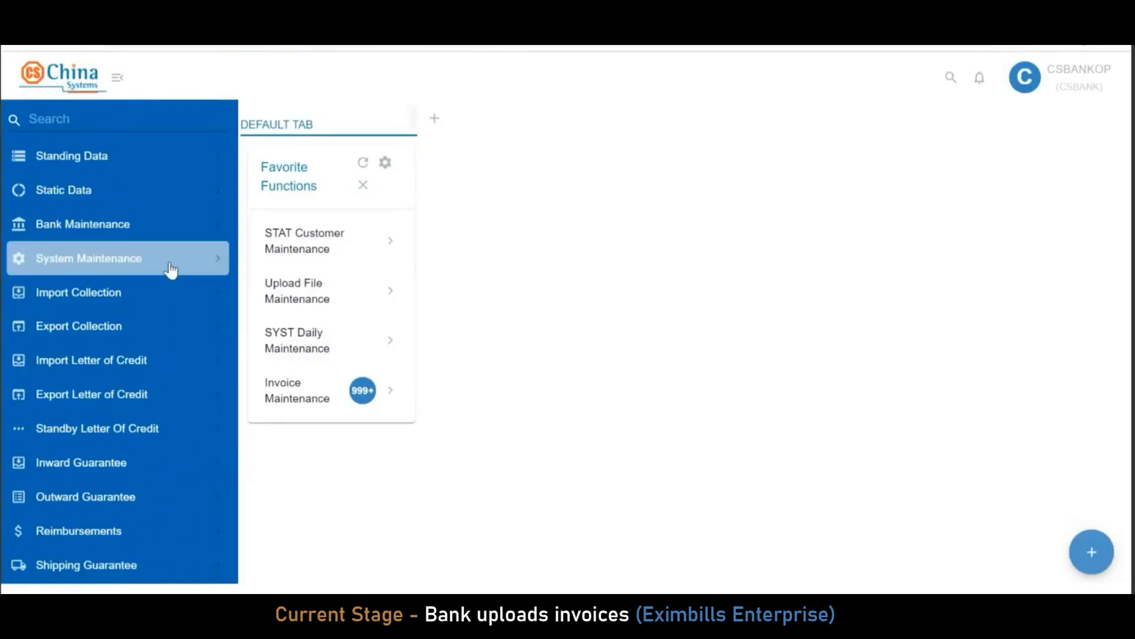
{"action": "left_click", "coordinate": [171, 270]}
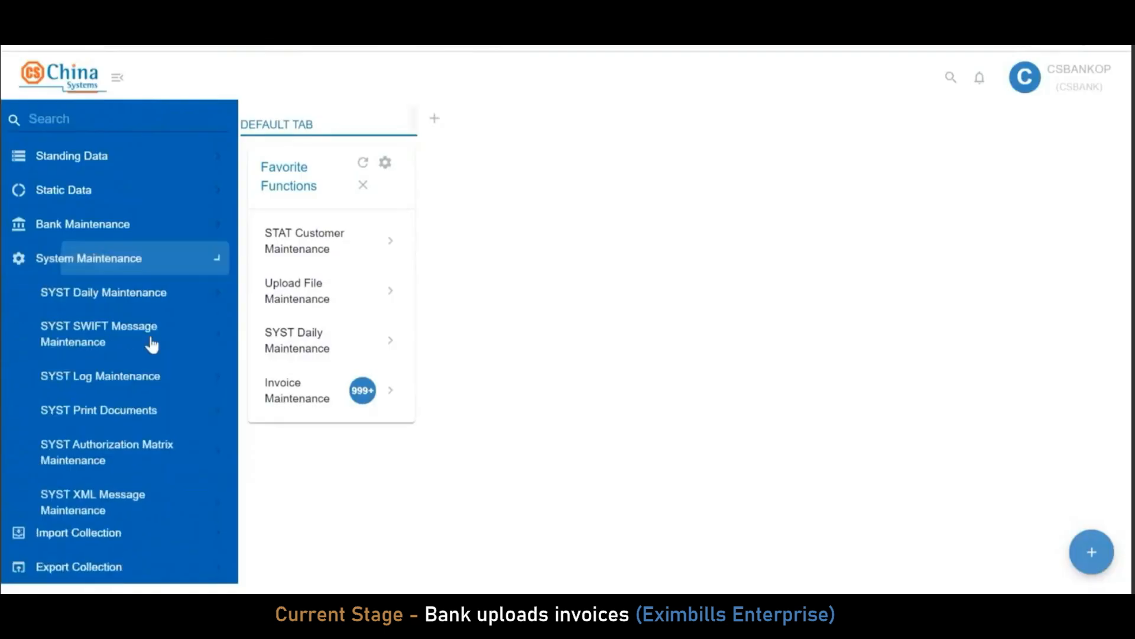
Open Upload File Maintenance > Upload File with message type Invoice
{"action": "scroll", "coordinate": [148, 355], "scroll_direction": "down", "scroll_amount": 5}
{"action": "left_click", "coordinate": [156, 359]}
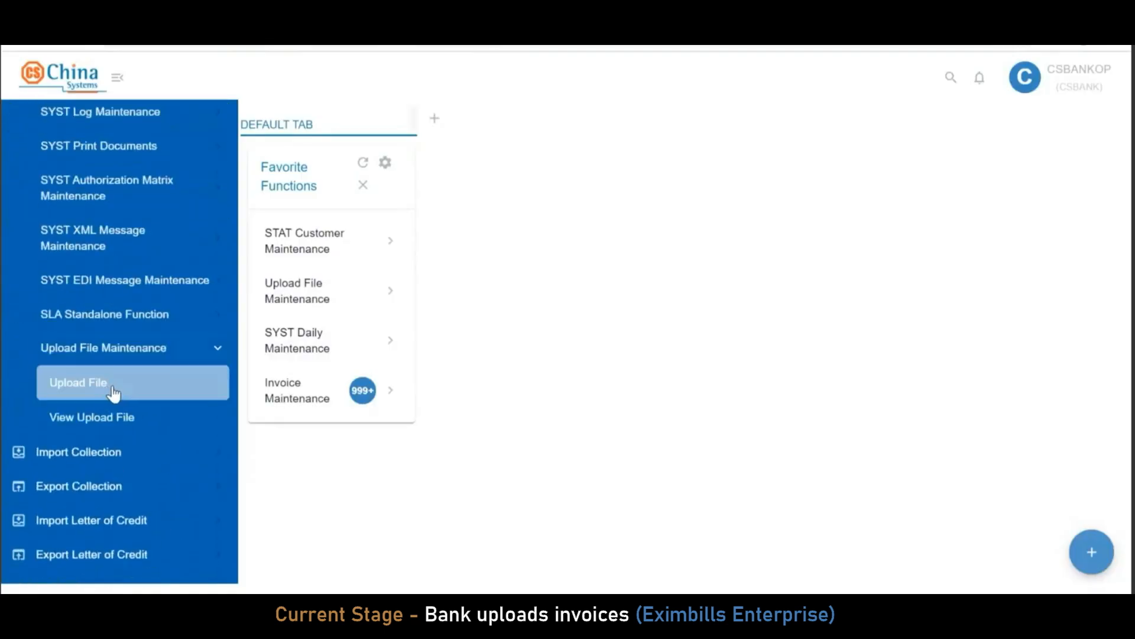
{"action": "left_click", "coordinate": [106, 396]}
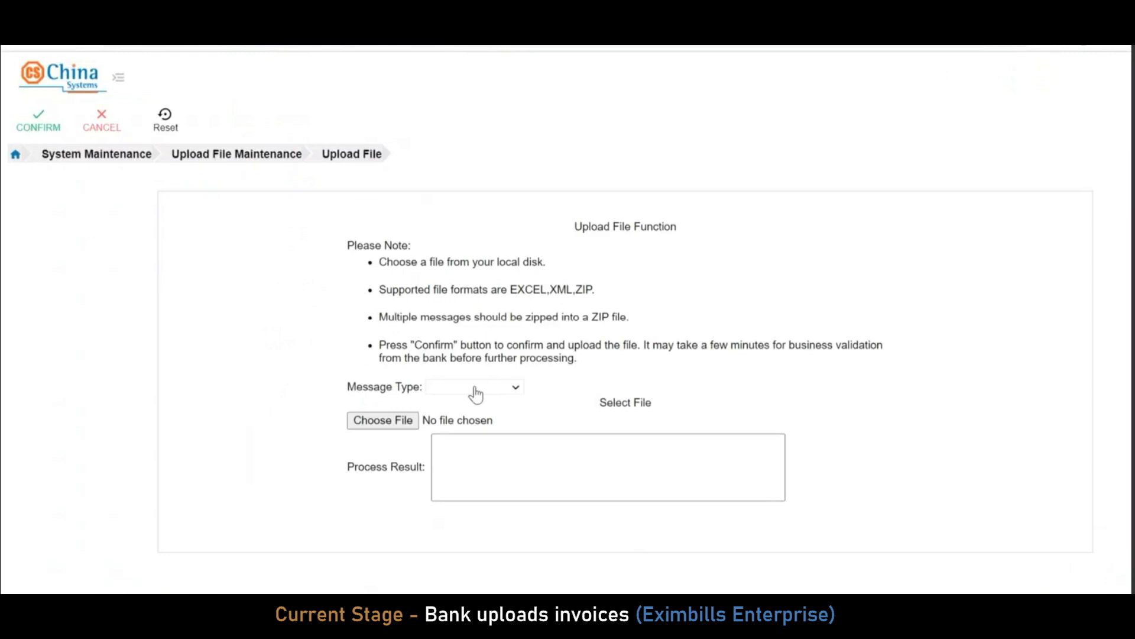
{"action": "left_click", "coordinate": [474, 388]}
{"action": "left_click", "coordinate": [474, 417]}
Attach EEINV0923_551SBR.xlsx from the C: drive, upload it, and return home
{"action": "left_click", "coordinate": [383, 421]}
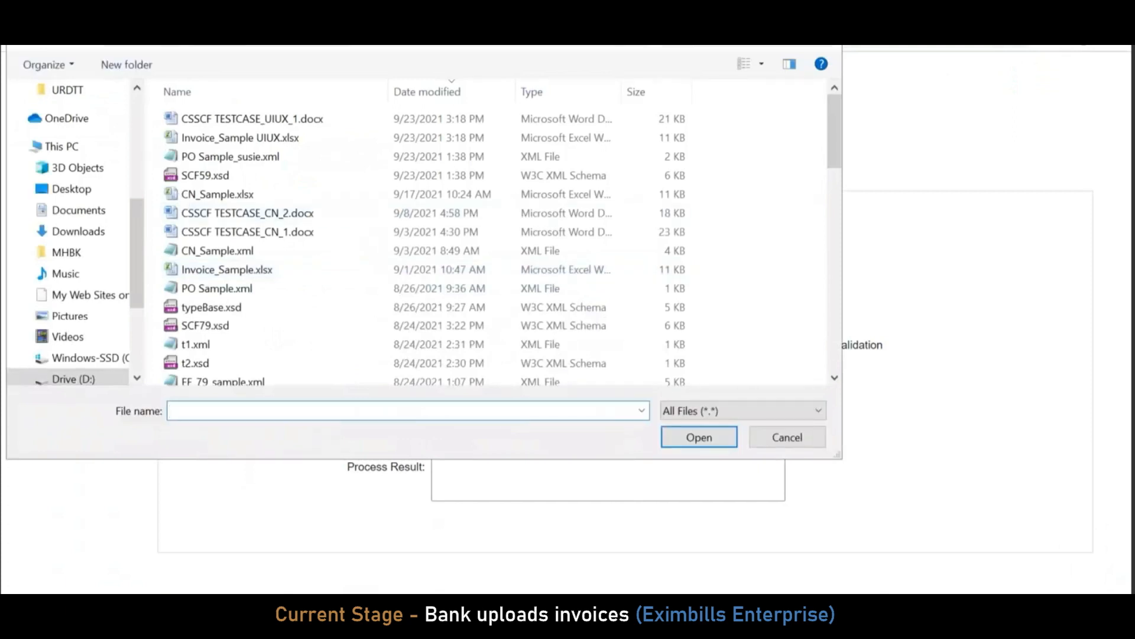
{"action": "left_click", "coordinate": [62, 146]}
{"action": "double_click", "coordinate": [301, 351]}
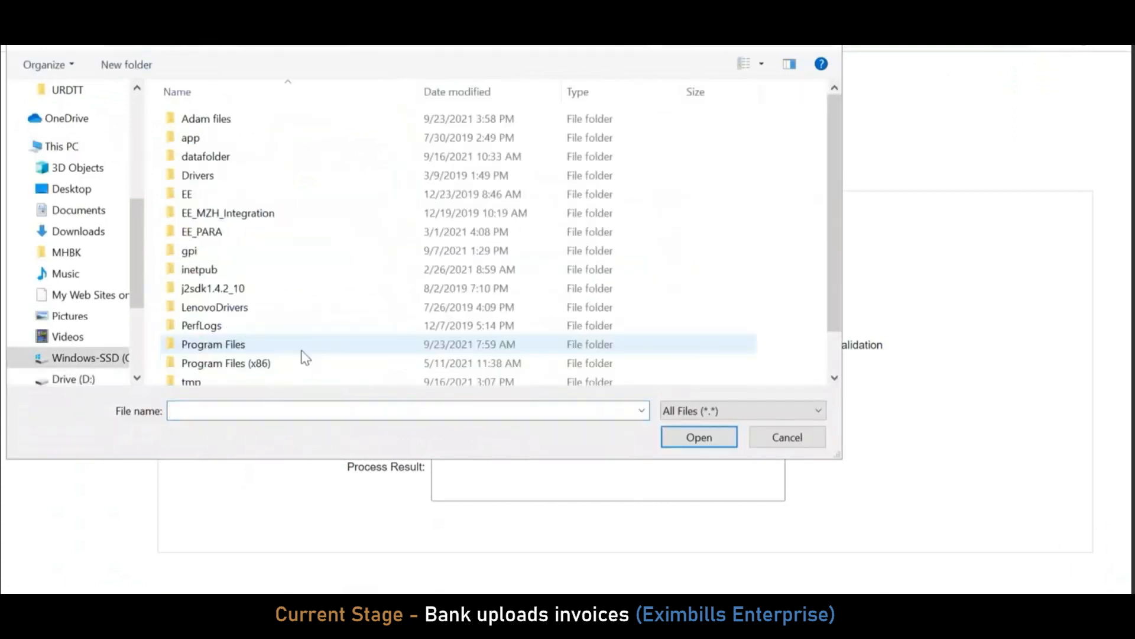
{"action": "double_click", "coordinate": [253, 118]}
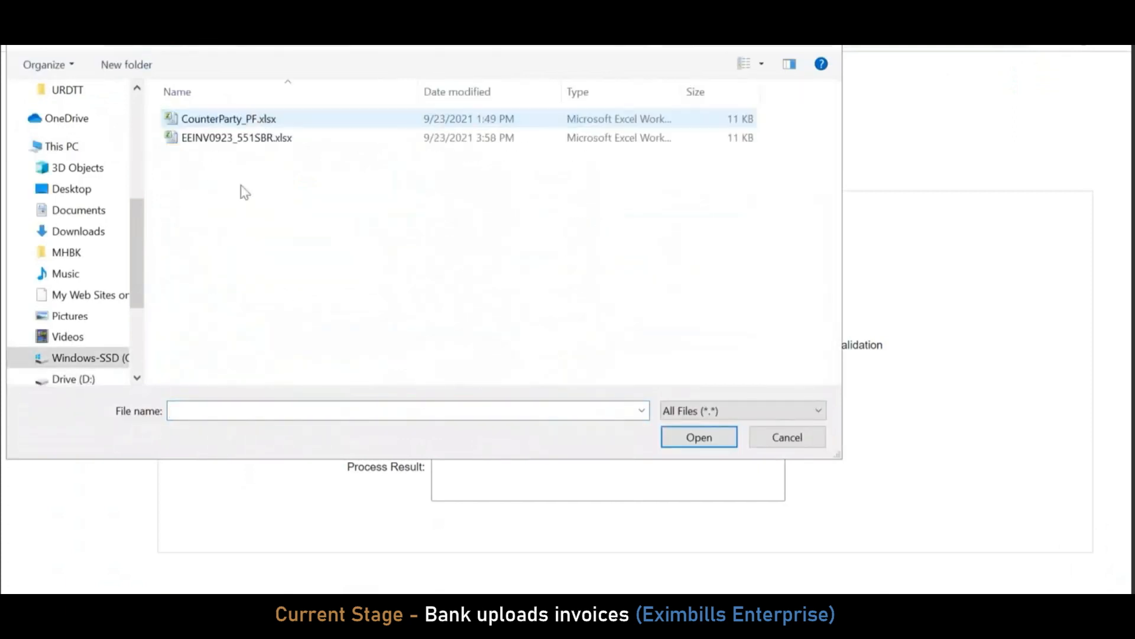
{"action": "left_click", "coordinate": [272, 142]}
{"action": "double_click", "coordinate": [273, 142]}
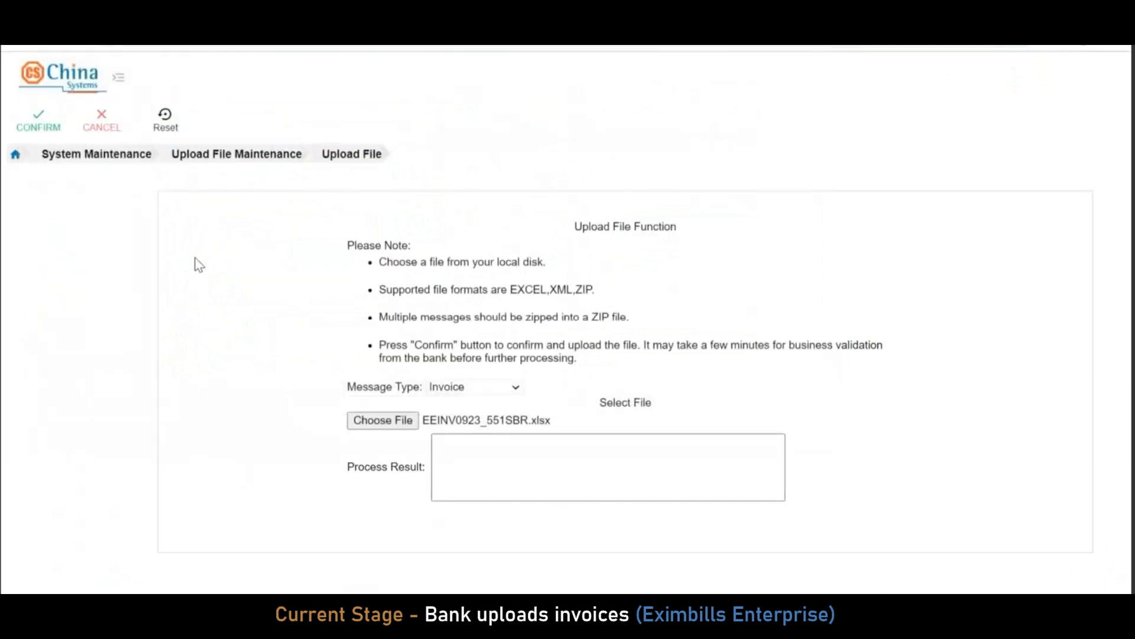
{"action": "left_click", "coordinate": [39, 124]}
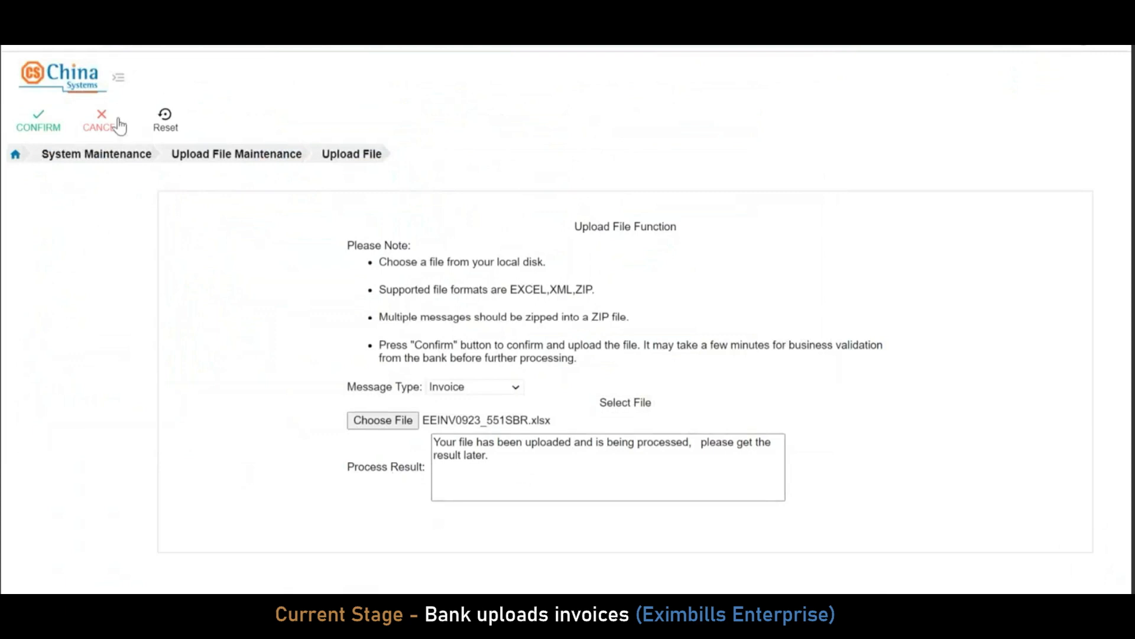
{"action": "left_click", "coordinate": [106, 127]}
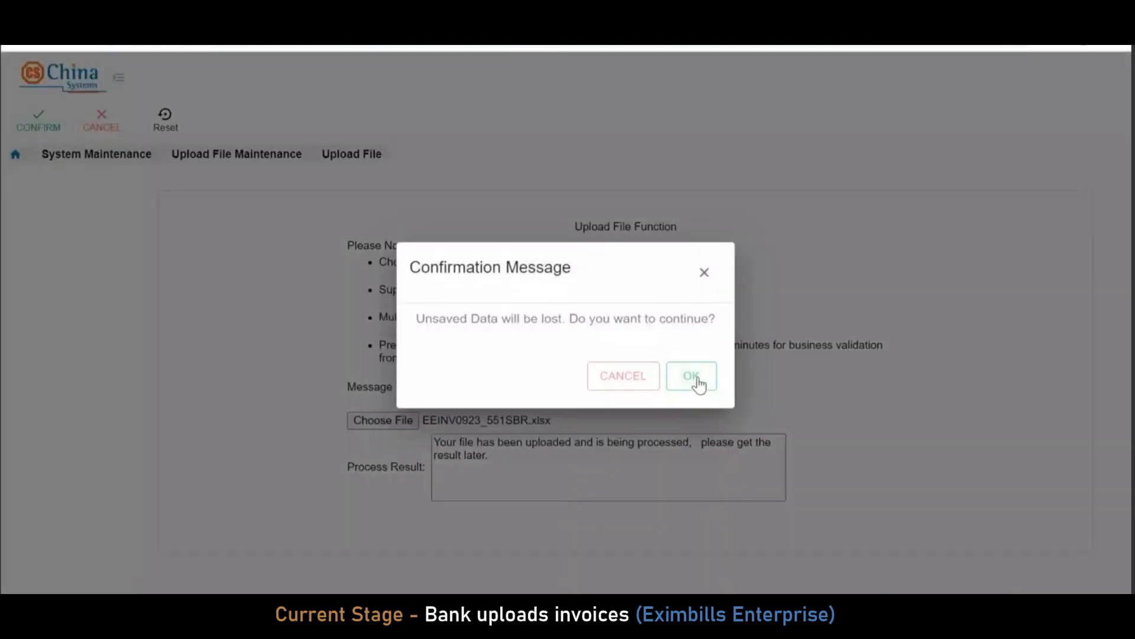
{"action": "left_click", "coordinate": [692, 377]}
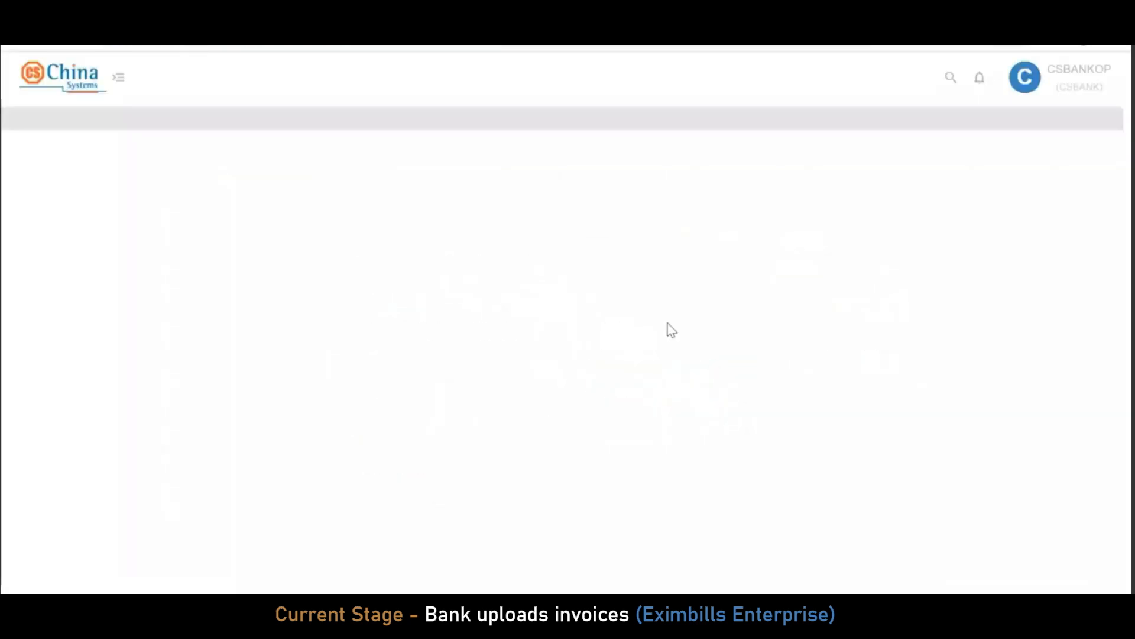
{"action": "scroll", "coordinate": [177, 367], "scroll_direction": "down", "scroll_amount": 5}
{"action": "scroll", "coordinate": [131, 291], "scroll_direction": "up", "scroll_amount": 3}
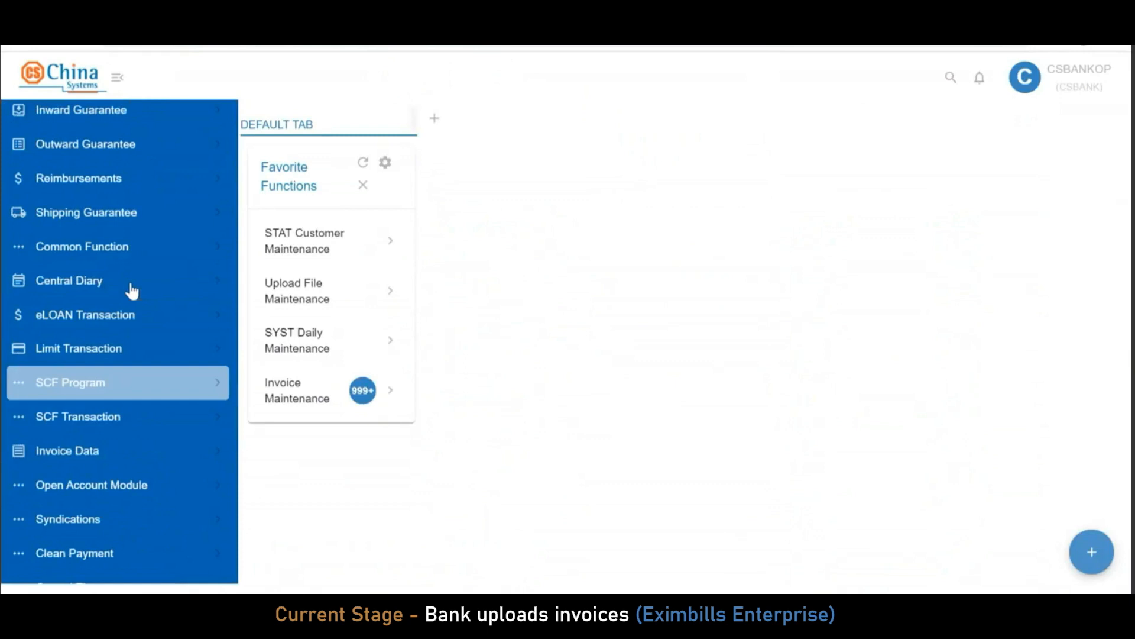
Filter Enquire InvoiceV2 by the pasted SBR reference to list invoices EEINV092801–EEINV092804
{"action": "scroll", "coordinate": [131, 269], "scroll_direction": "up", "scroll_amount": 3}
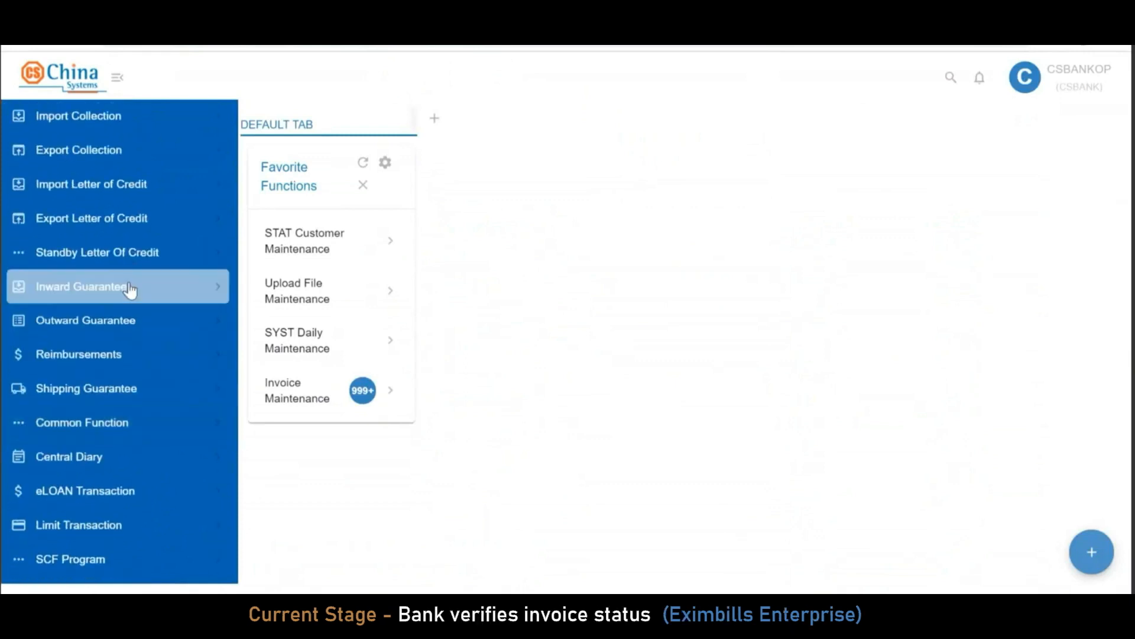
{"action": "scroll", "coordinate": [128, 343], "scroll_direction": "down", "scroll_amount": 4}
{"action": "left_click", "coordinate": [127, 372]}
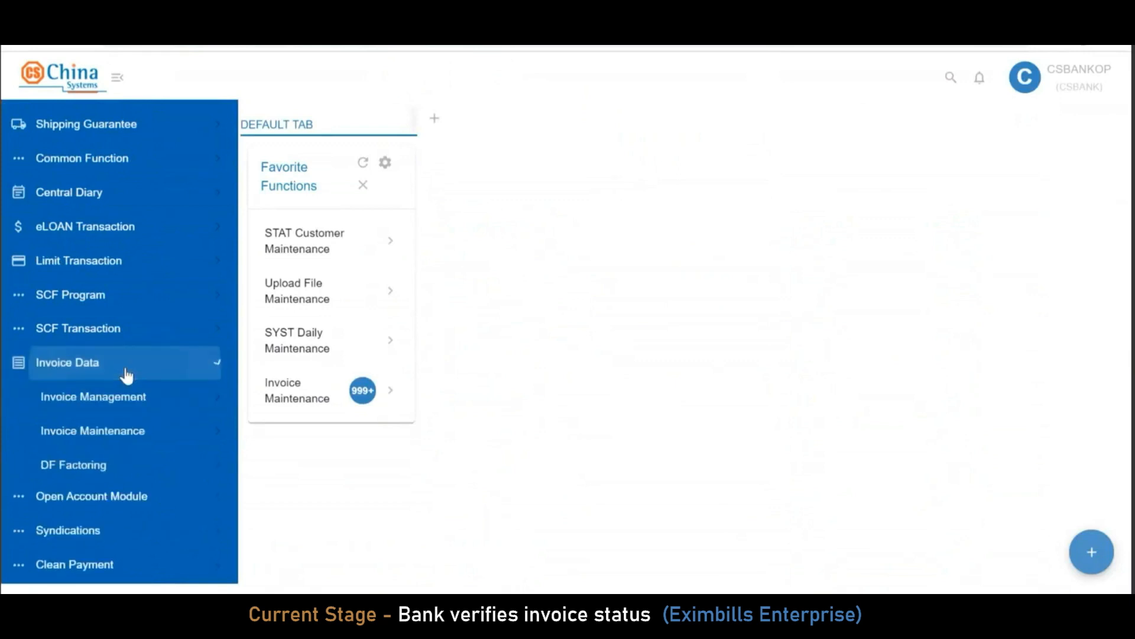
{"action": "left_click", "coordinate": [142, 394]}
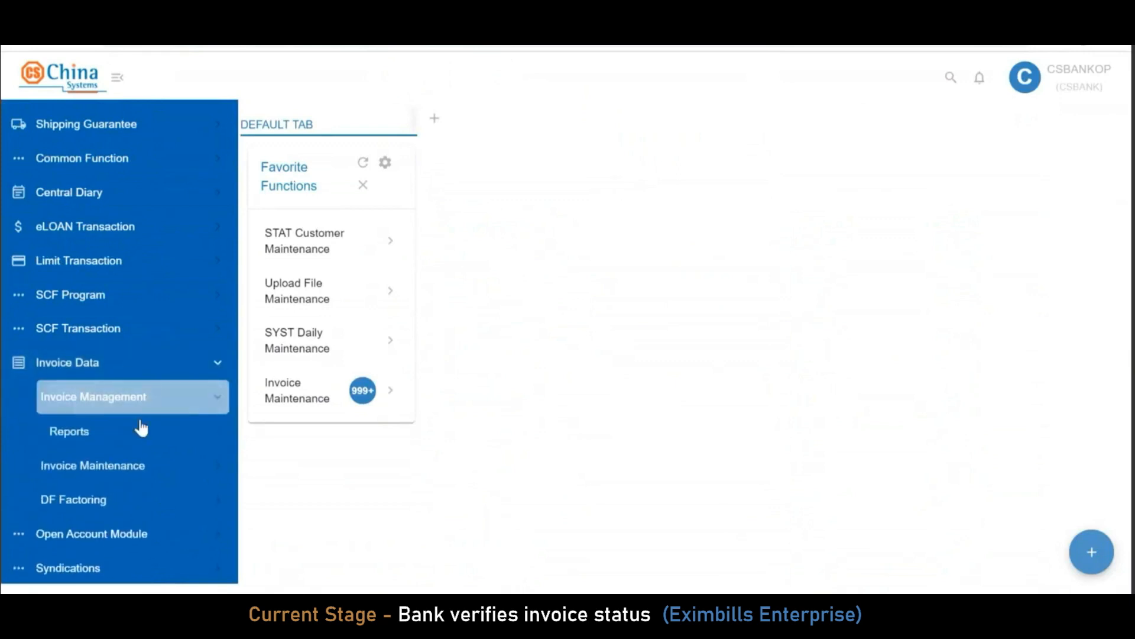
{"action": "left_click", "coordinate": [140, 431]}
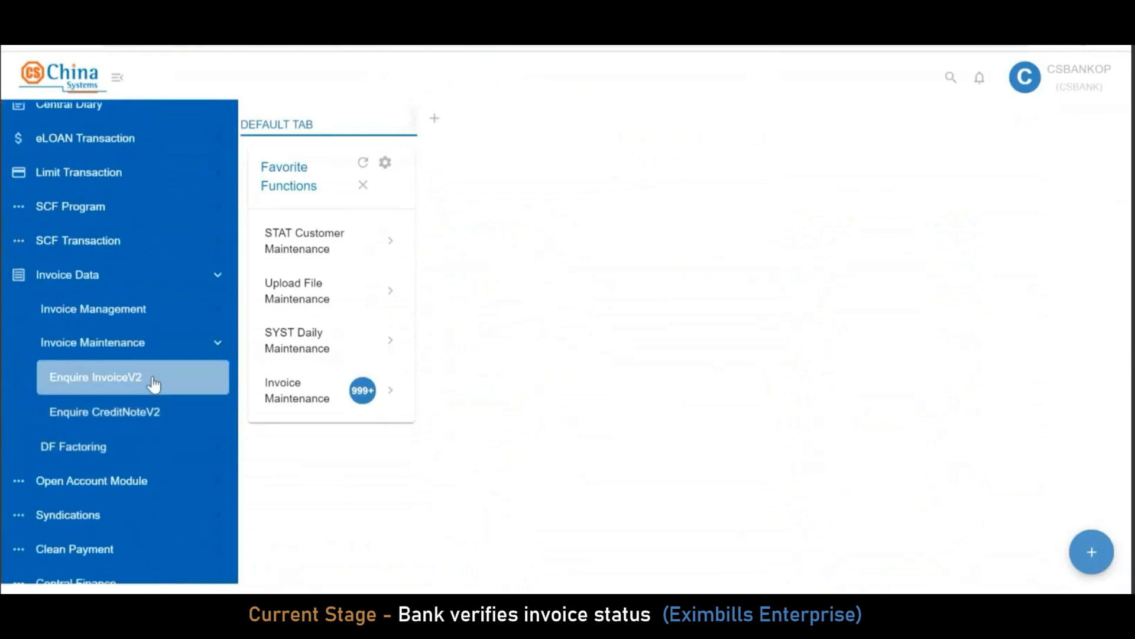
{"action": "left_click", "coordinate": [153, 378]}
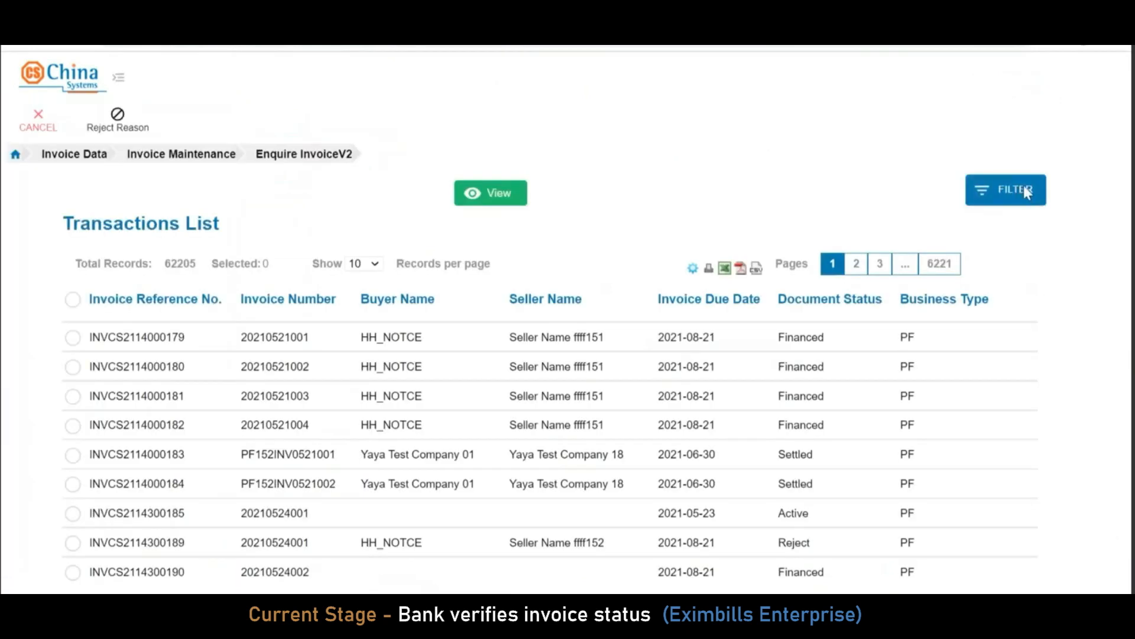
{"action": "left_click", "coordinate": [1024, 186]}
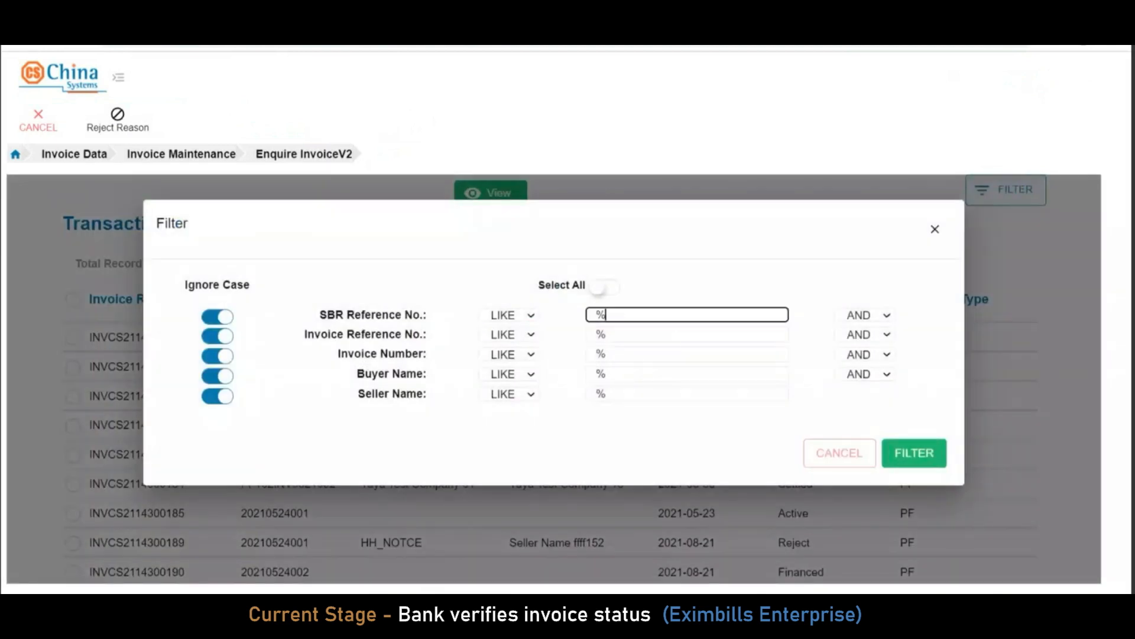
{"action": "type", "text": "PFCSBANK21000454SBR"}
{"action": "left_click", "coordinate": [911, 454]}
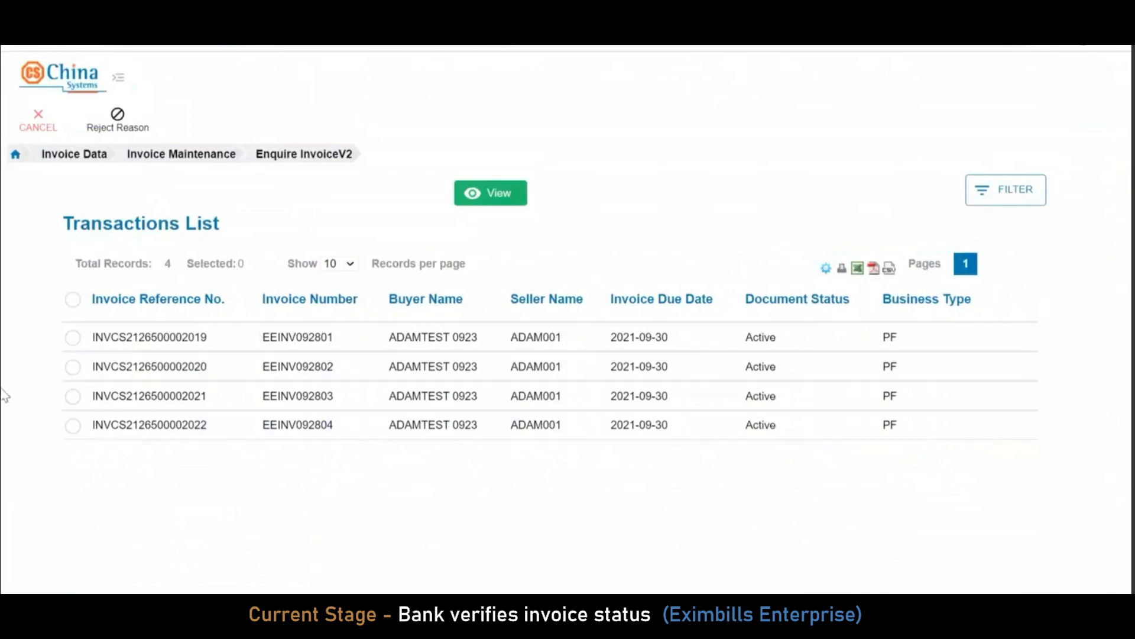
{"action": "left_click", "coordinate": [72, 343]}
{"action": "left_click", "coordinate": [494, 193]}
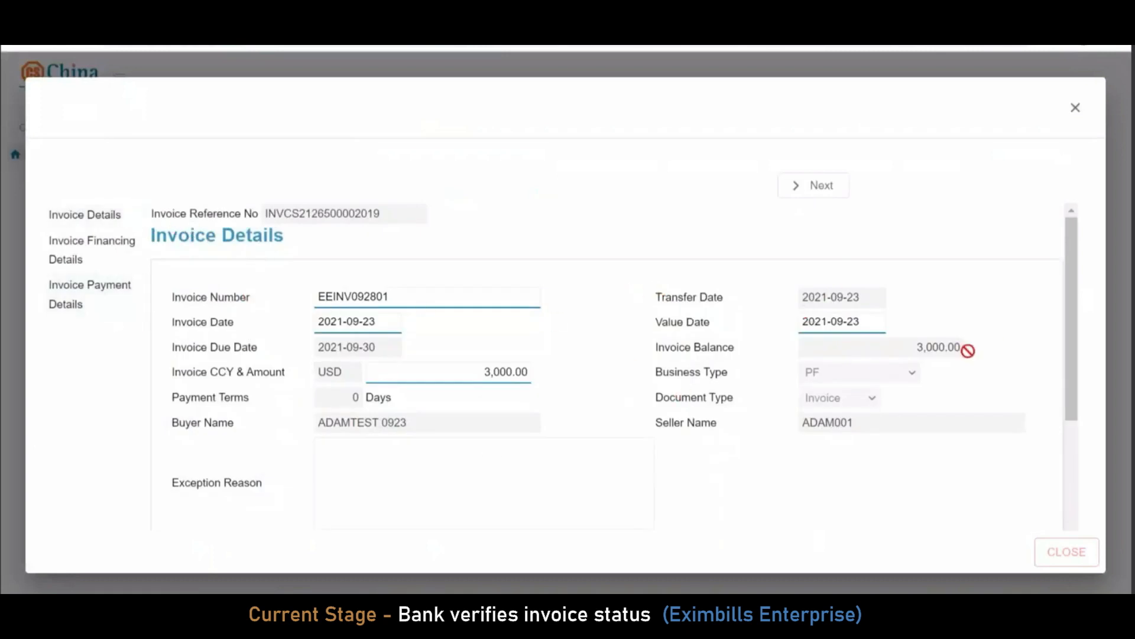
{"action": "scroll", "coordinate": [857, 367], "scroll_direction": "down", "scroll_amount": 3}
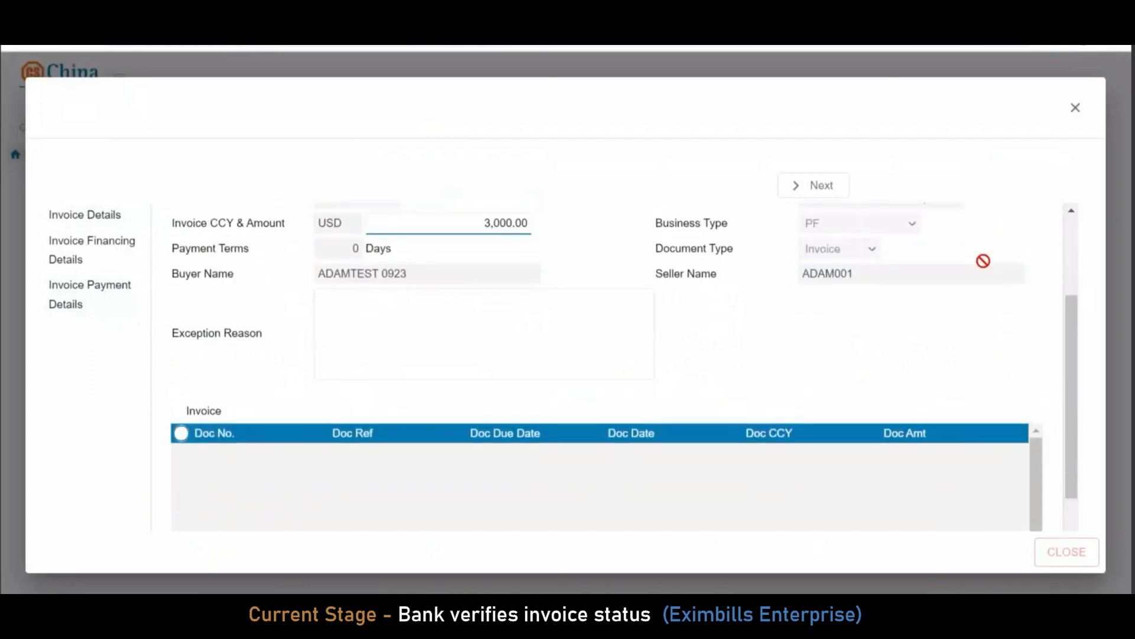
{"action": "scroll", "coordinate": [982, 261], "scroll_direction": "up", "scroll_amount": 3}
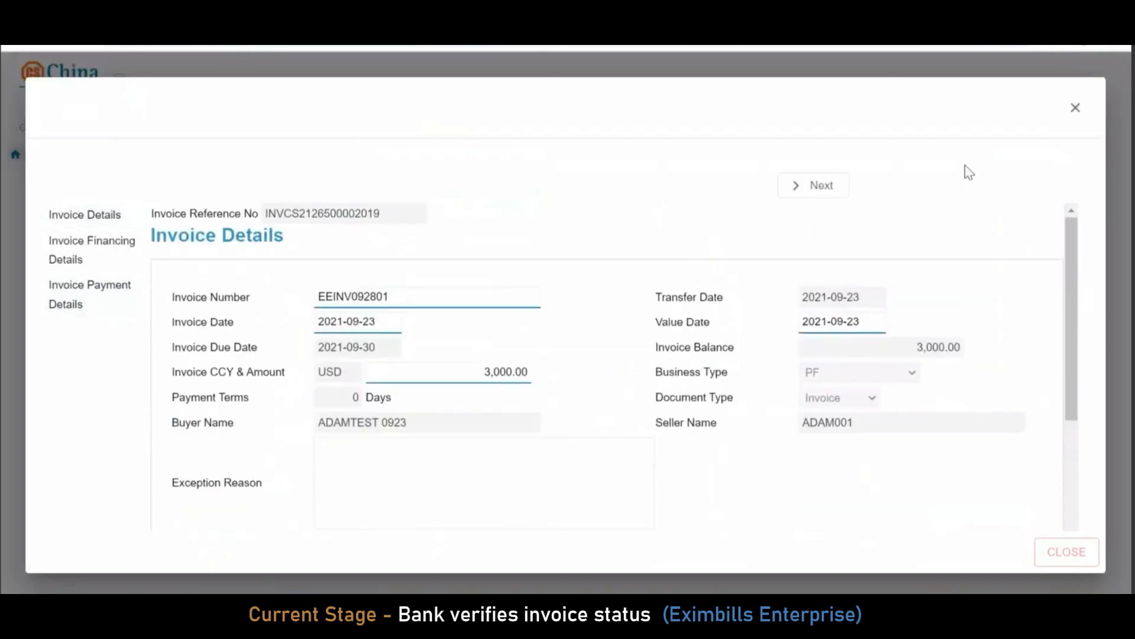
{"action": "left_click", "coordinate": [1076, 108]}
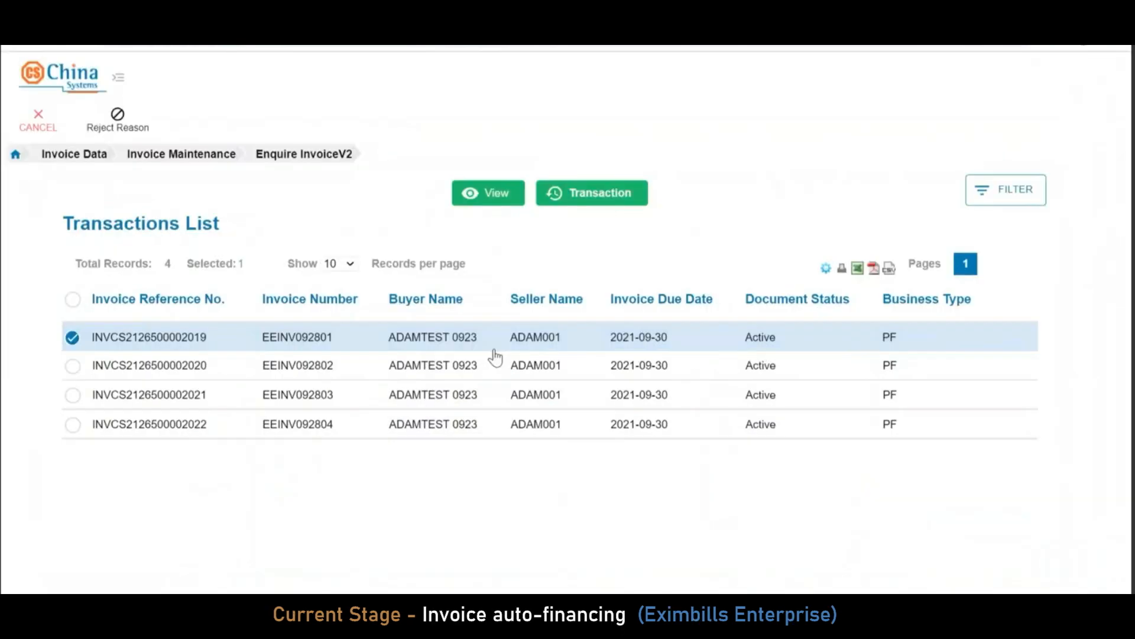
Leave the current enquiry and reopen Invoice Maintenance > Enquire InvoiceV2
{"action": "left_click", "coordinate": [46, 129]}
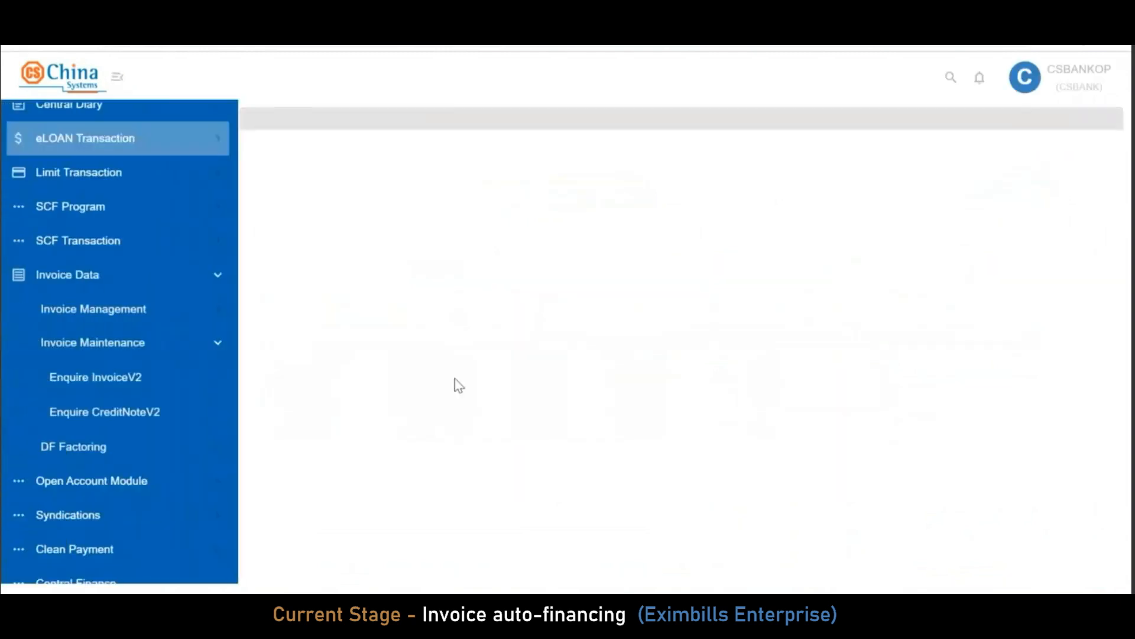
{"action": "left_click", "coordinate": [164, 286]}
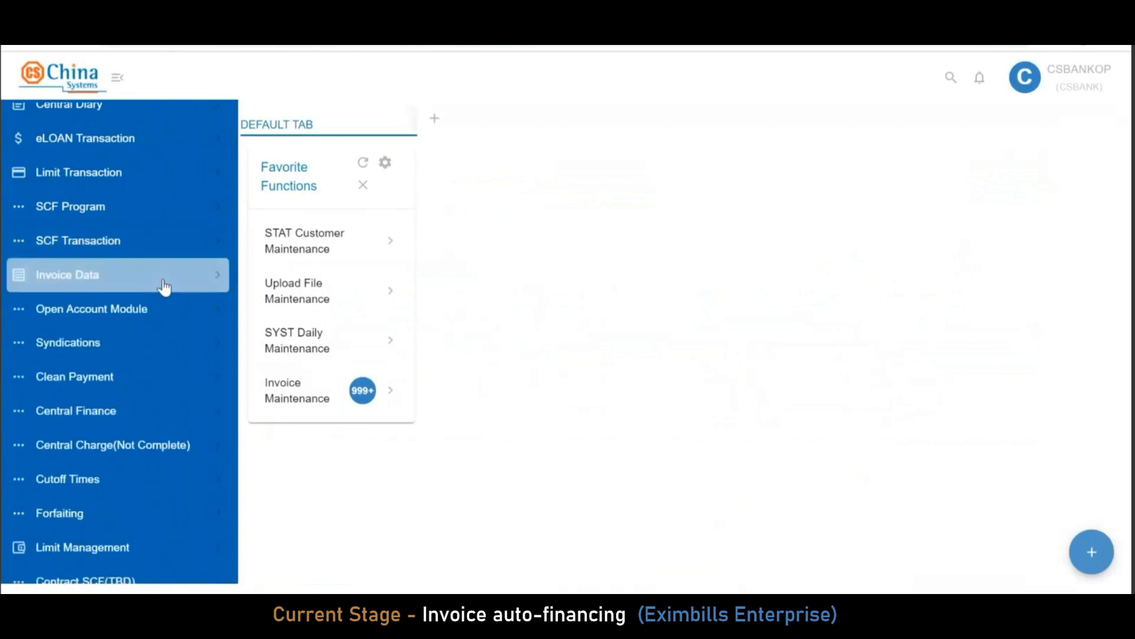
{"action": "scroll", "coordinate": [169, 360], "scroll_direction": "up", "scroll_amount": 3}
{"action": "left_click", "coordinate": [159, 367]}
{"action": "left_click", "coordinate": [139, 435]}
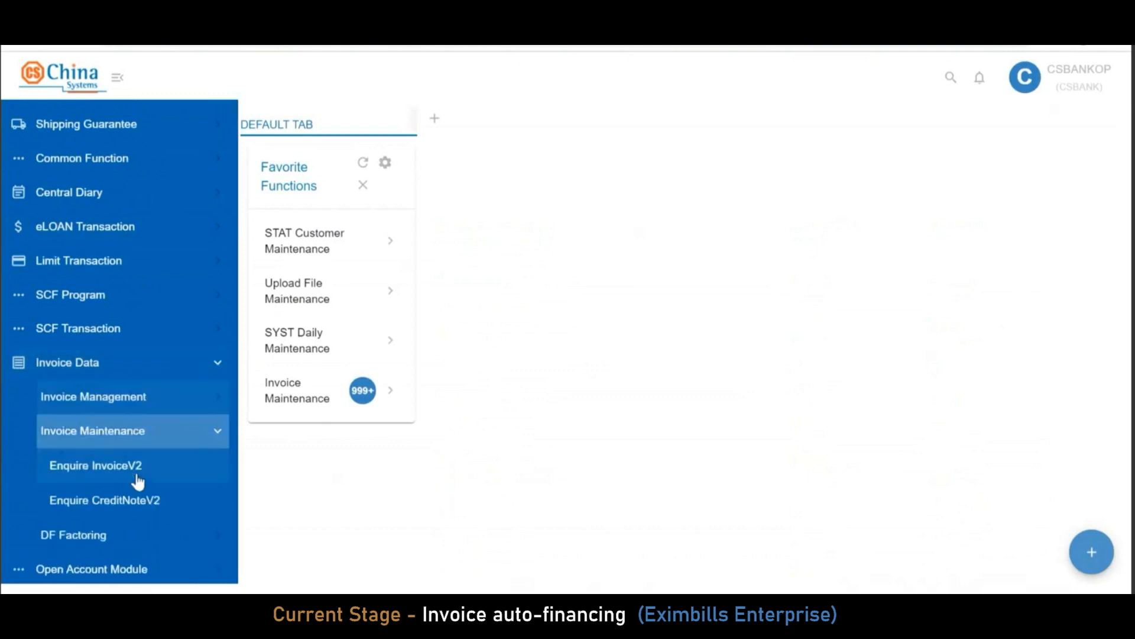
{"action": "left_click", "coordinate": [141, 468]}
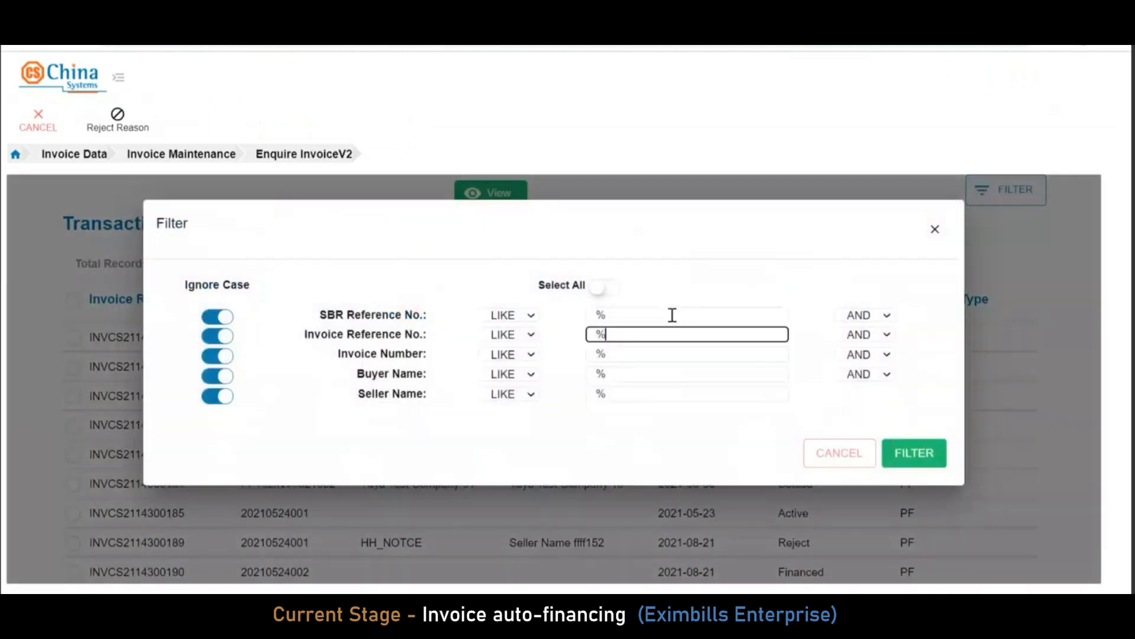
Filter the invoices by the pasted SBR reference to list EEINV092801–EEINV092804 as Financed
{"action": "left_click", "coordinate": [672, 314]}
{"action": "type", "text": "PFCSBANK210904554SBR"}
{"action": "left_click", "coordinate": [922, 454]}
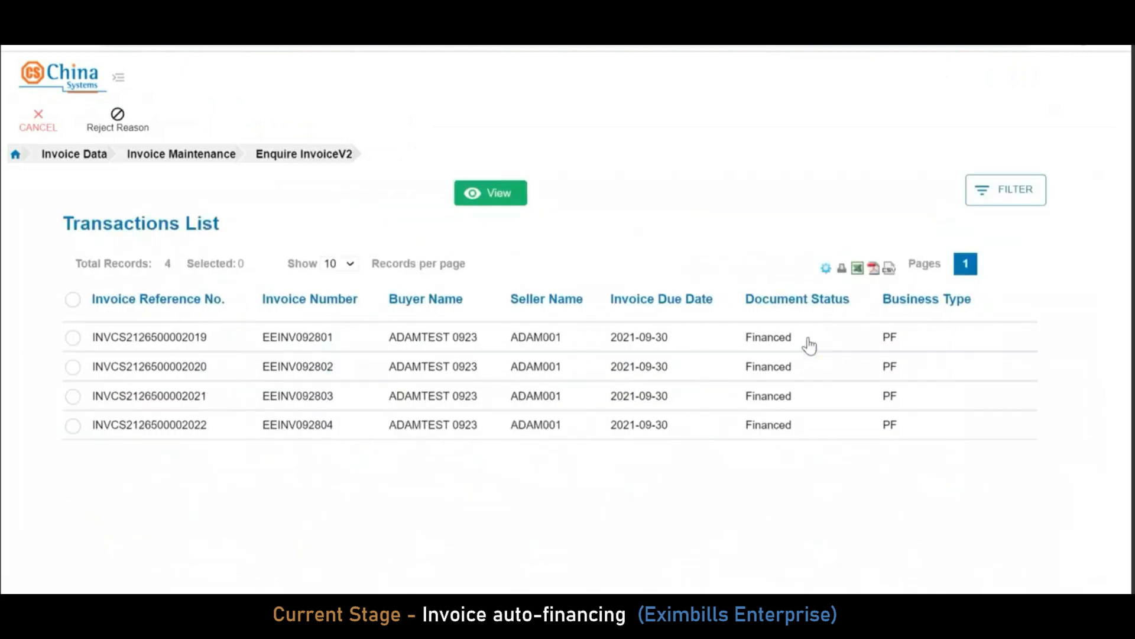
Review the first invoice's financing details (2,400.00 at 1%, 0.47 interest, due 2021-09-30), then close them
{"action": "left_click", "coordinate": [68, 343]}
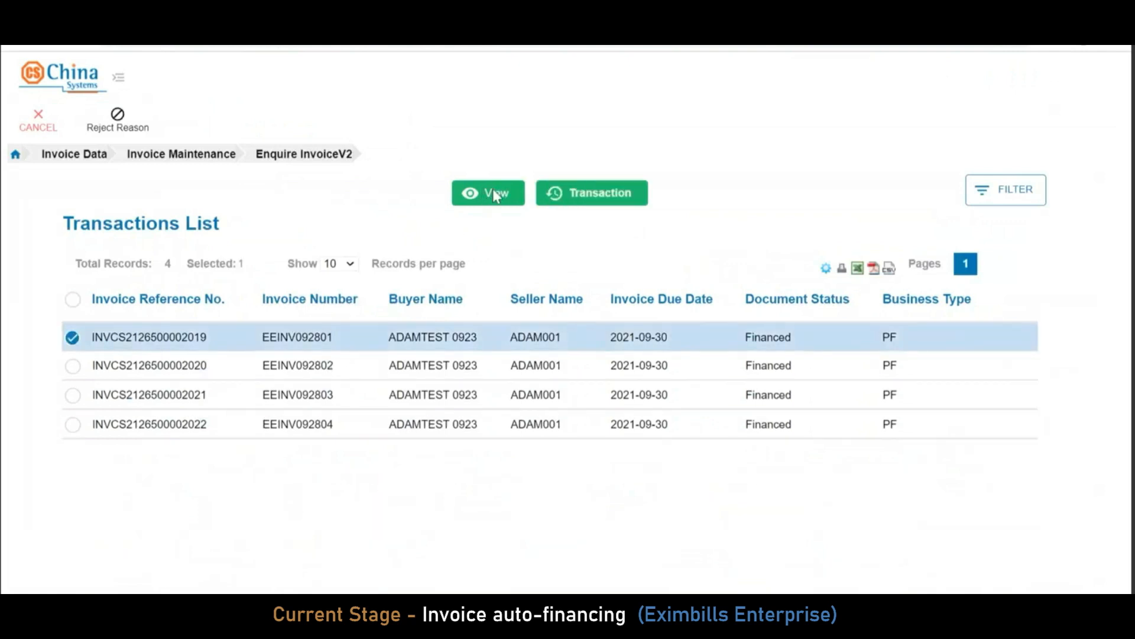
{"action": "left_click", "coordinate": [492, 191]}
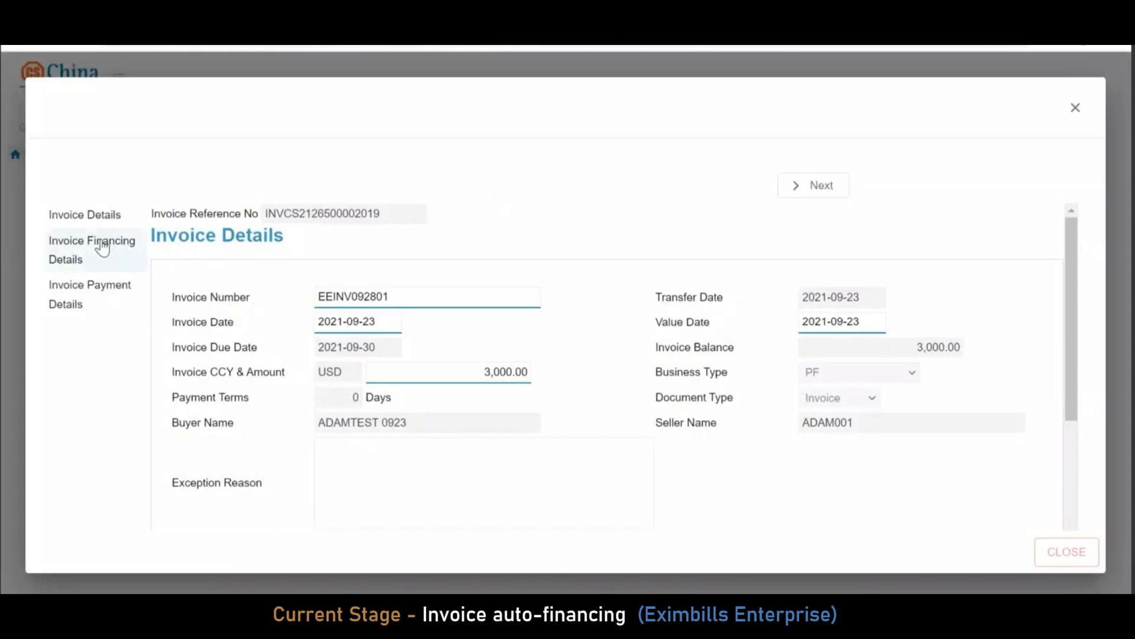
{"action": "left_click", "coordinate": [103, 248]}
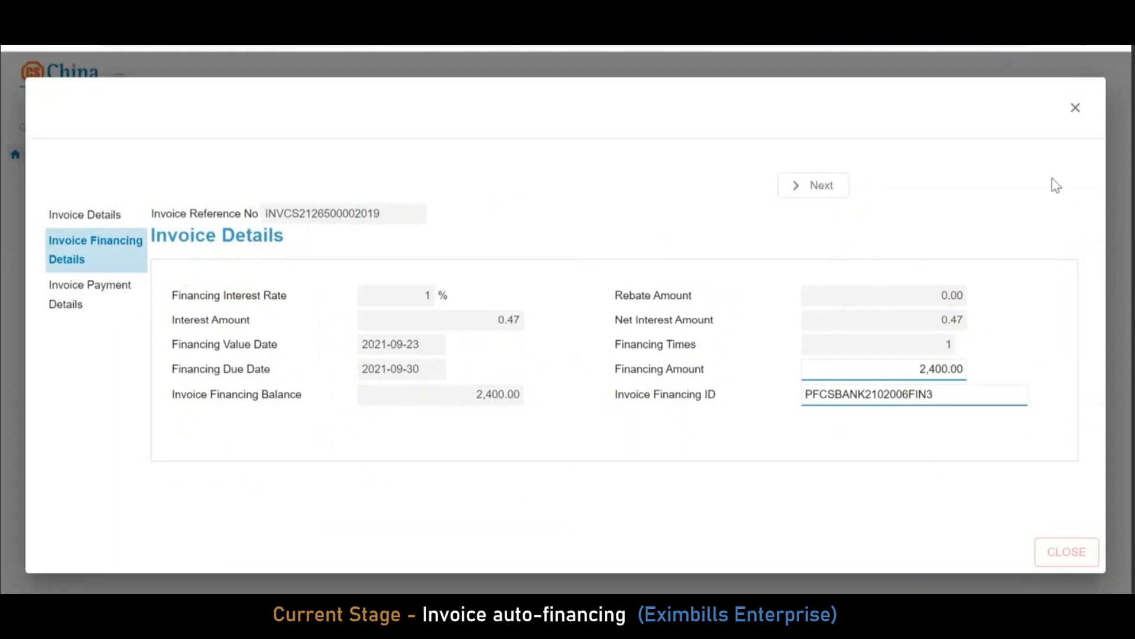
{"action": "left_click", "coordinate": [1076, 110]}
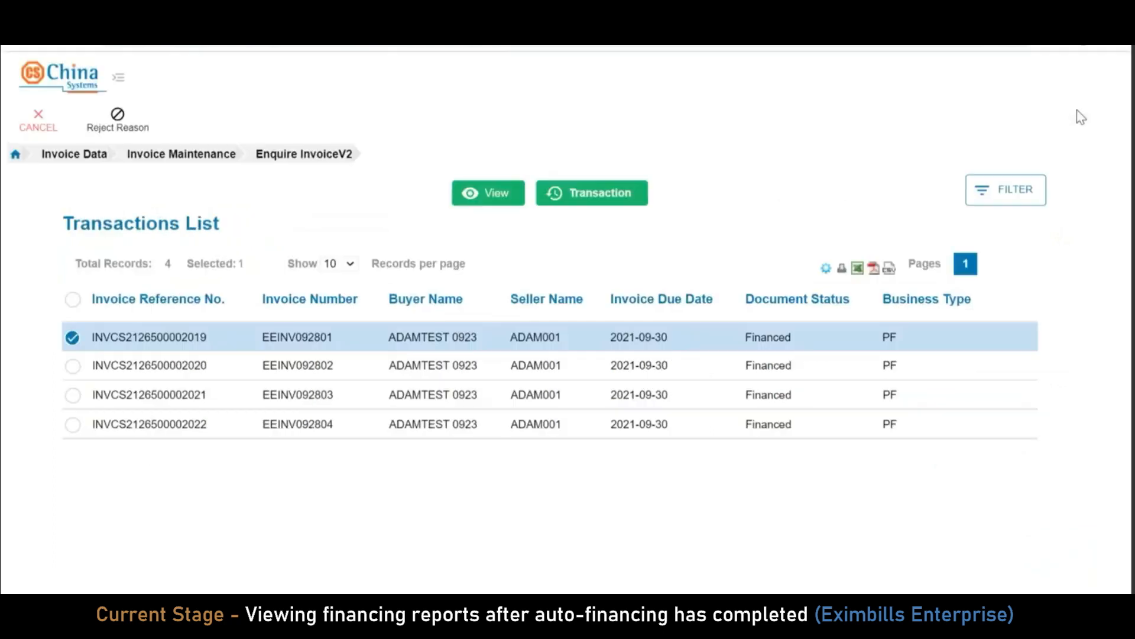
Go to the SCF Program > SCF Report > Report catalogue from the home page
{"action": "left_click", "coordinate": [39, 105]}
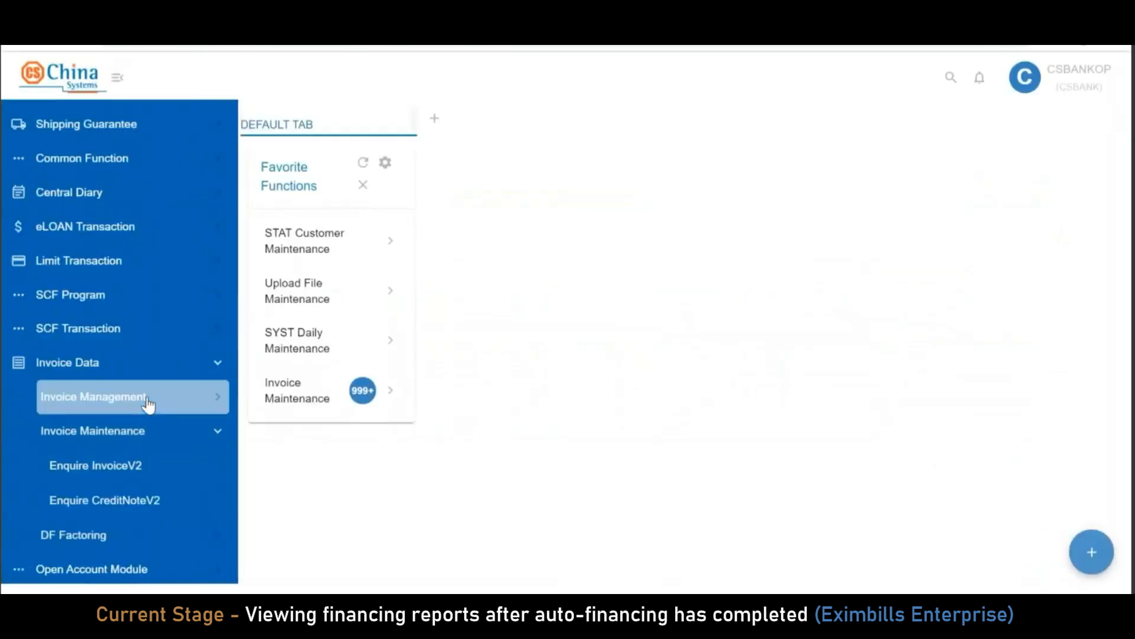
{"action": "left_click", "coordinate": [124, 296]}
{"action": "scroll", "coordinate": [148, 479], "scroll_direction": "down", "scroll_amount": 2}
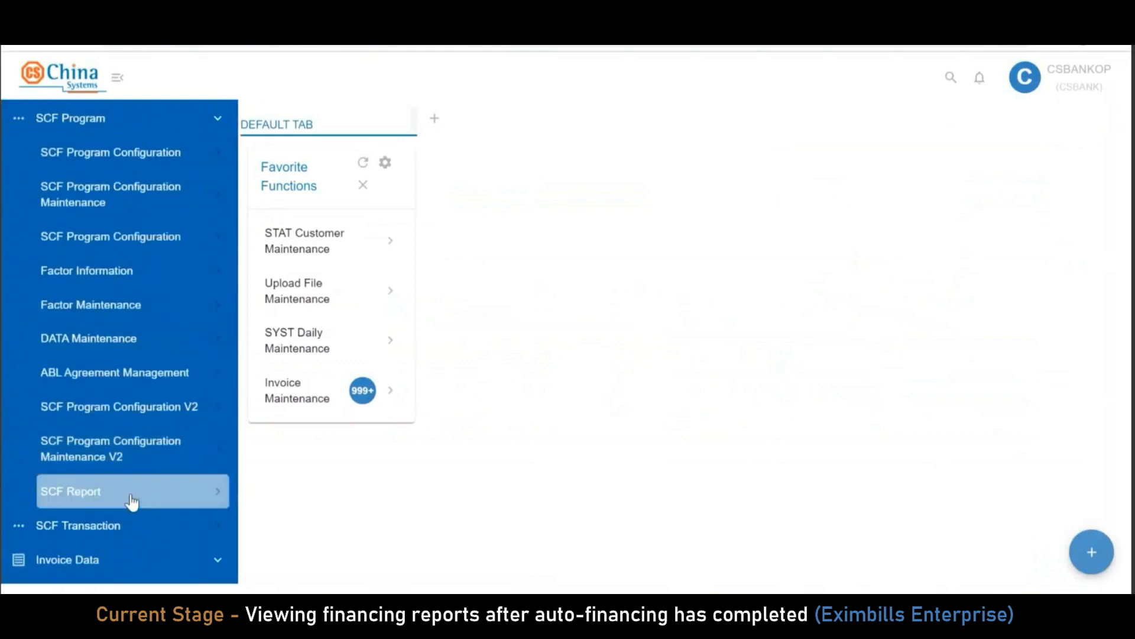
{"action": "left_click", "coordinate": [129, 494]}
{"action": "scroll", "coordinate": [127, 473], "scroll_direction": "down", "scroll_amount": 1}
{"action": "left_click", "coordinate": [129, 440]}
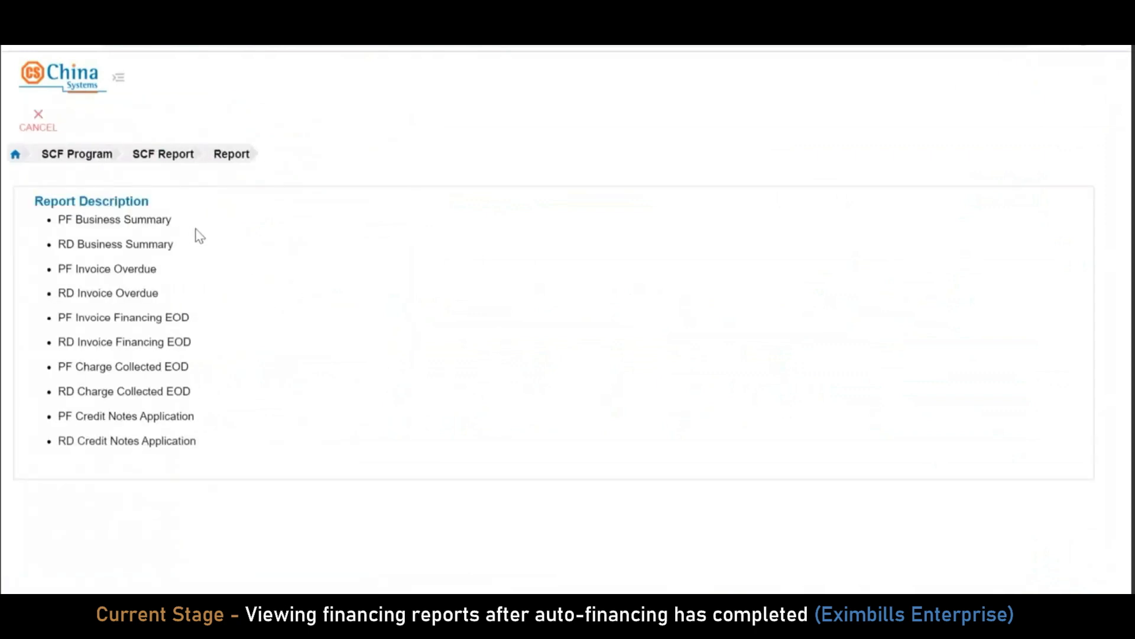
Generate the PF Invoice Financing EOD report as PDF for the test buyer and open it
{"action": "left_click", "coordinate": [166, 321]}
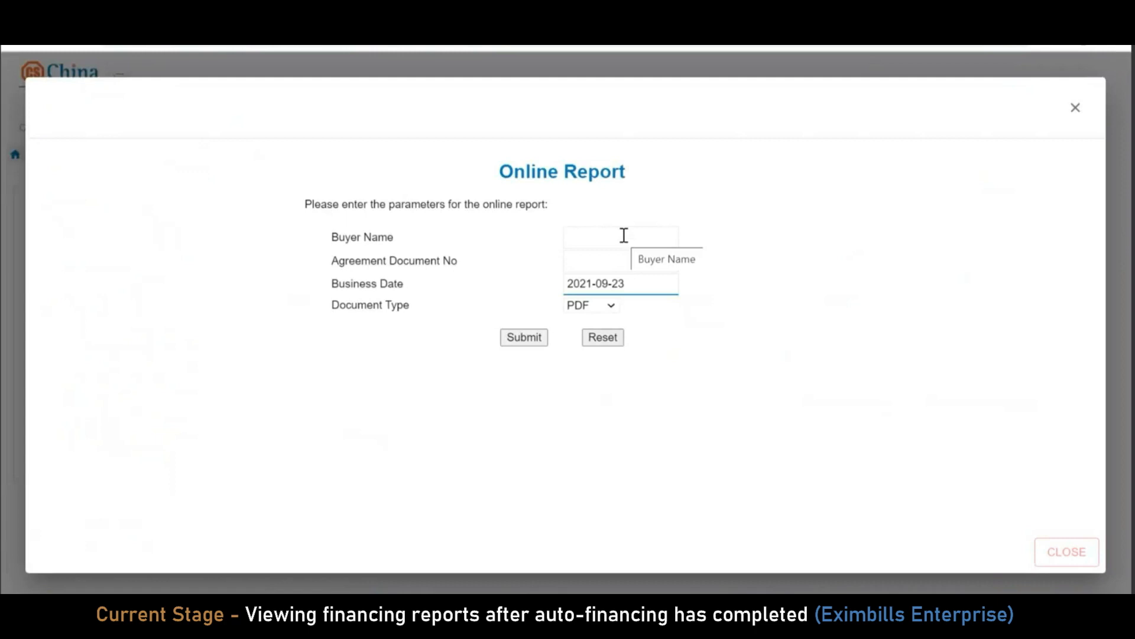
{"action": "left_click", "coordinate": [522, 340]}
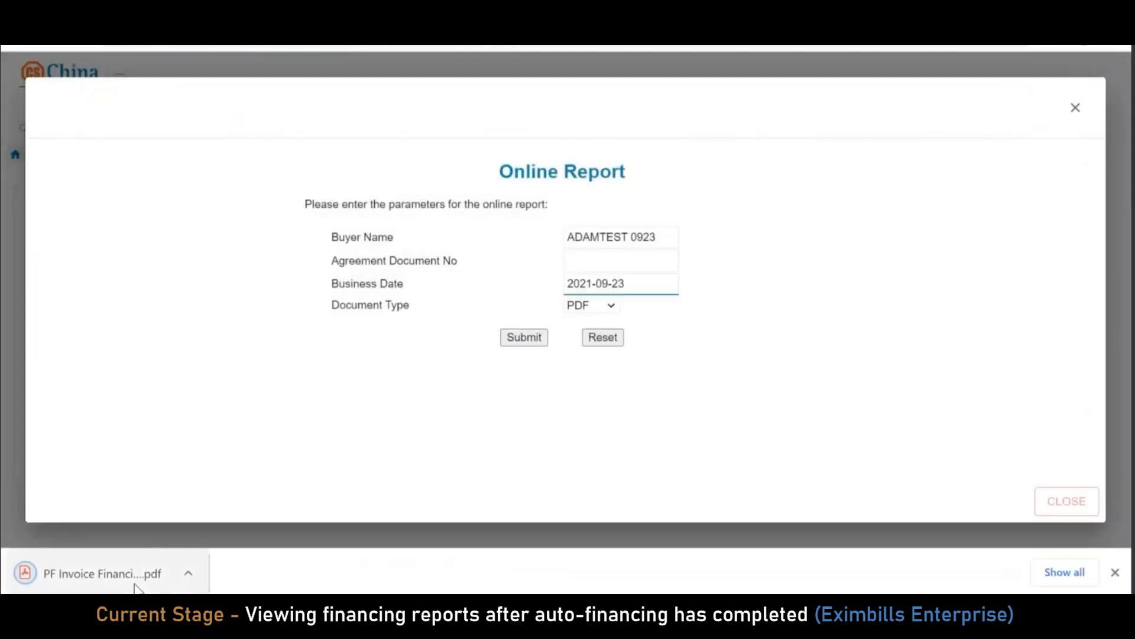
{"action": "left_click", "coordinate": [134, 582]}
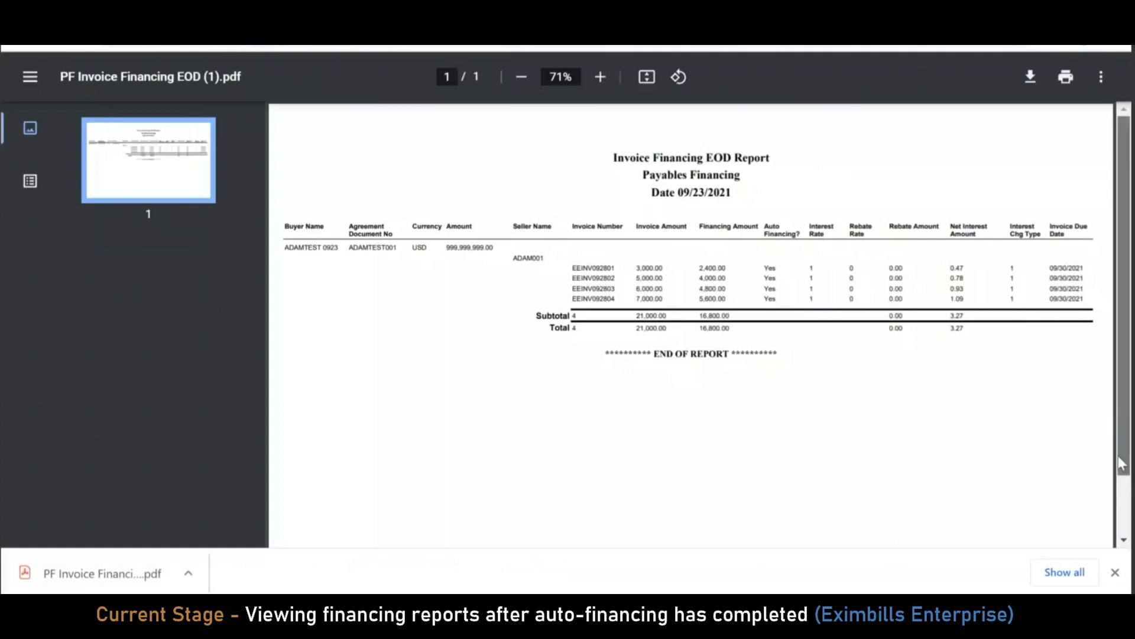
Scroll the EOD report showing 16,800.00 financed and 3.27 net interest, then return to Eximbills
{"action": "left_click_drag", "start_coordinate": [1120, 458], "coordinate": [1120, 478]}
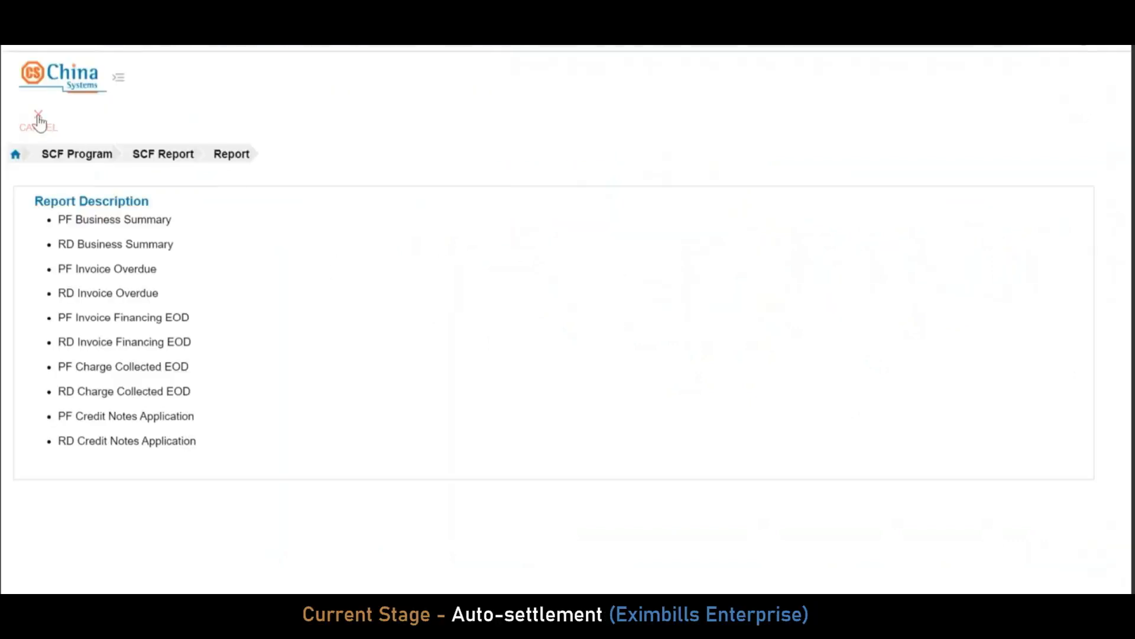
{"action": "left_click", "coordinate": [37, 117]}
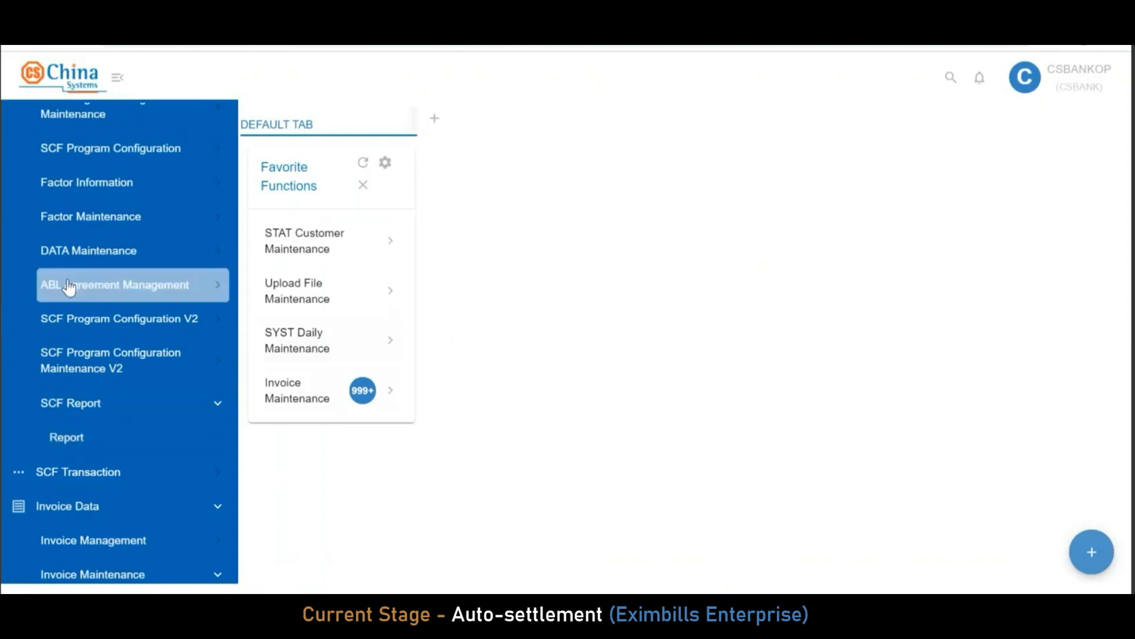
Open the Start of Day unit list under System Maintenance > SYST Daily Maintenance
{"action": "scroll", "coordinate": [114, 297], "scroll_direction": "up", "scroll_amount": 10}
{"action": "scroll", "coordinate": [172, 331], "scroll_direction": "up", "scroll_amount": 3}
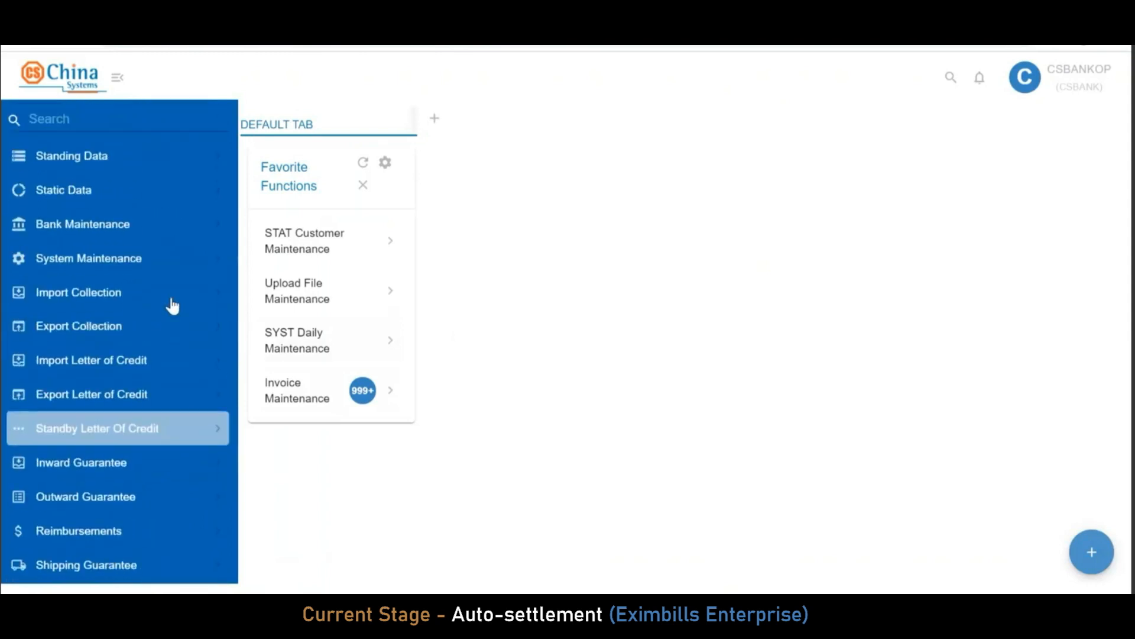
{"action": "left_click", "coordinate": [162, 264]}
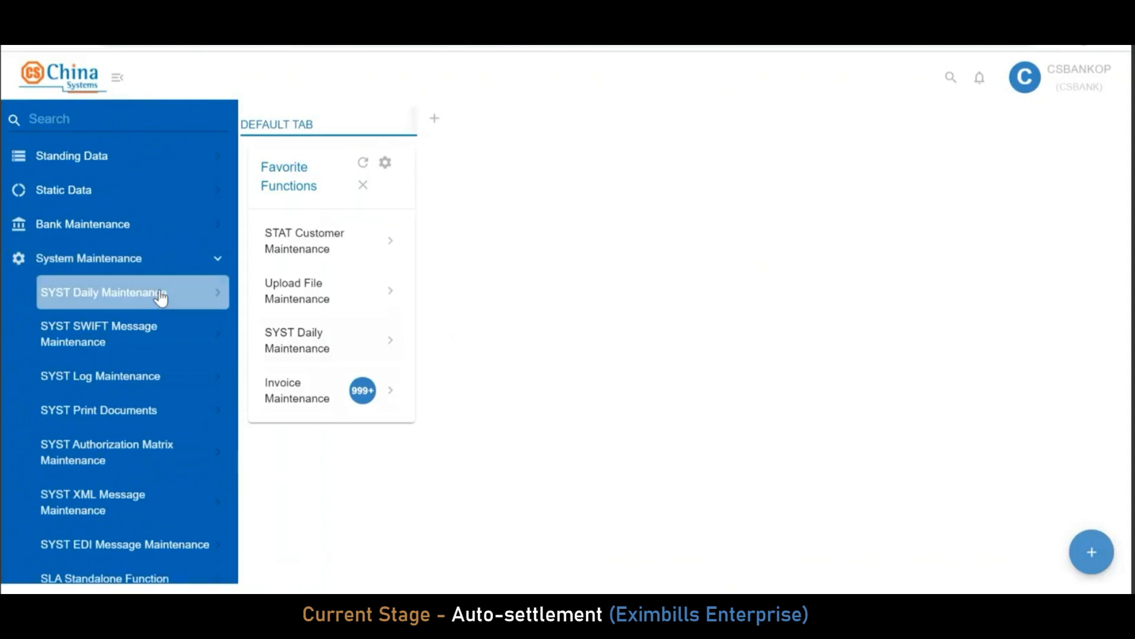
{"action": "left_click", "coordinate": [162, 293]}
{"action": "scroll", "coordinate": [134, 355], "scroll_direction": "down", "scroll_amount": 2}
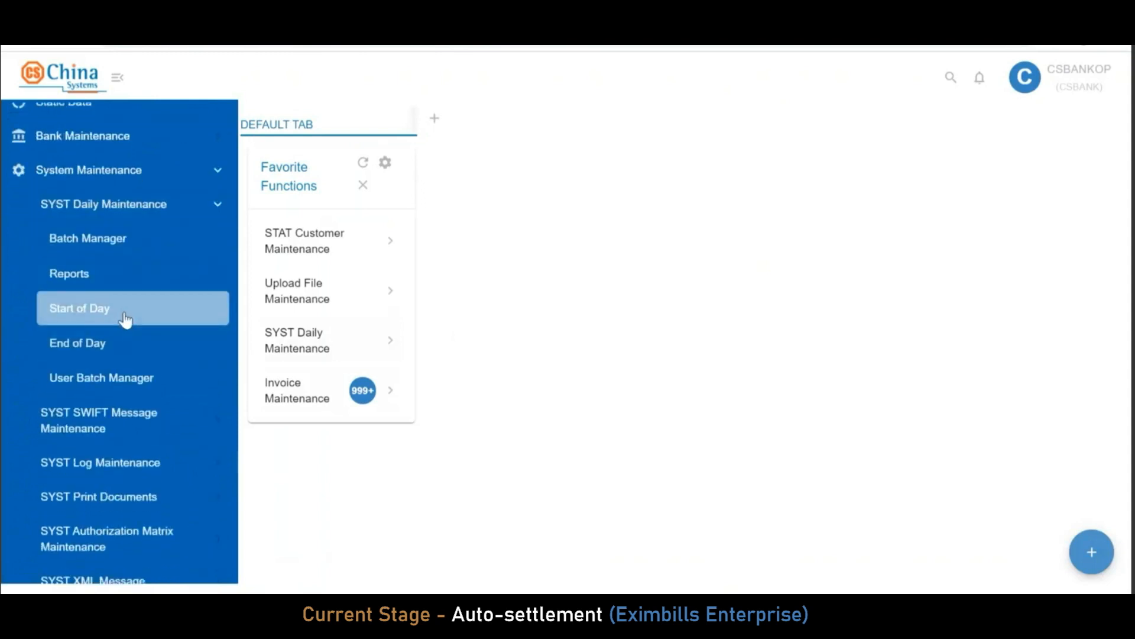
{"action": "left_click", "coordinate": [125, 319]}
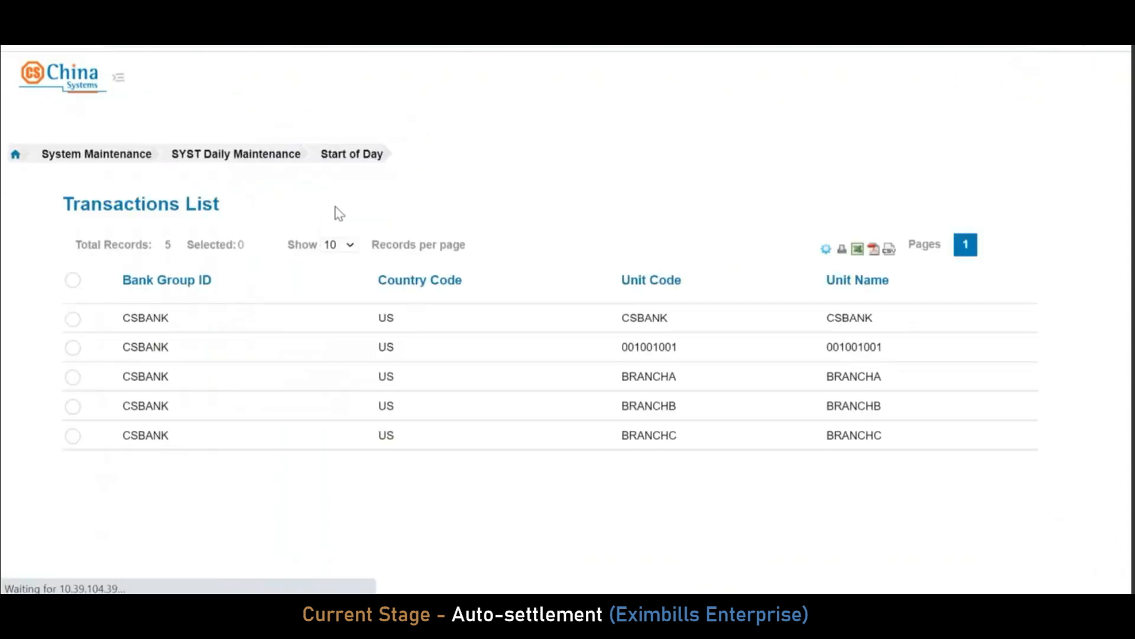
Select only the CSBANK unit and proceed to its Start Of Day date form
{"action": "left_click", "coordinate": [74, 282]}
{"action": "left_click", "coordinate": [74, 281]}
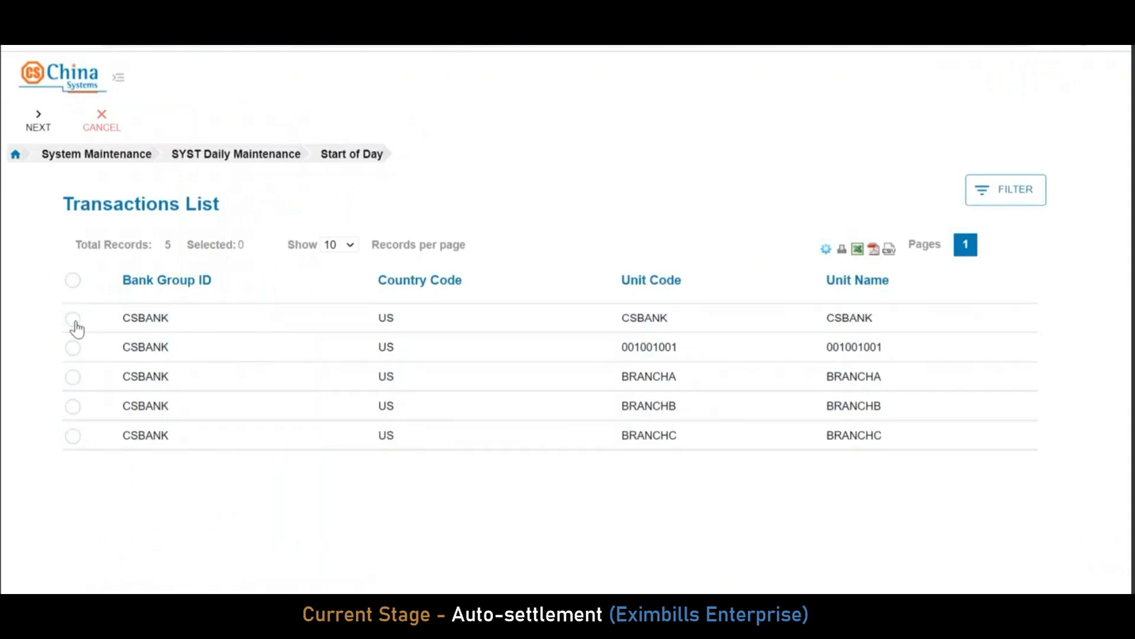
{"action": "left_click", "coordinate": [76, 322]}
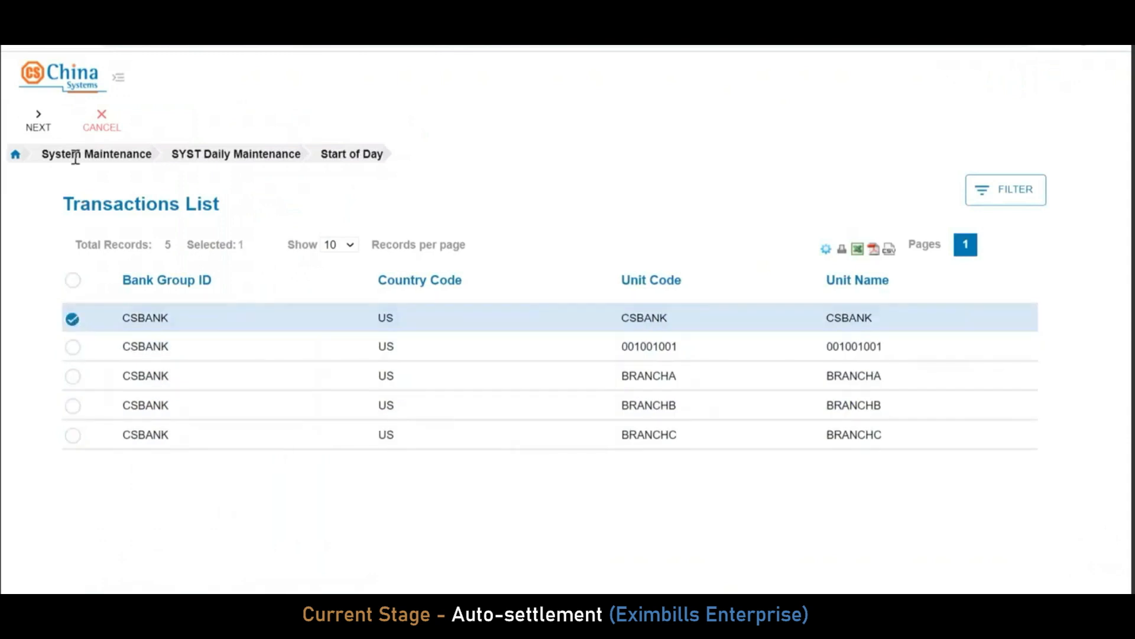
{"action": "left_click", "coordinate": [38, 121]}
{"action": "left_click", "coordinate": [556, 216]}
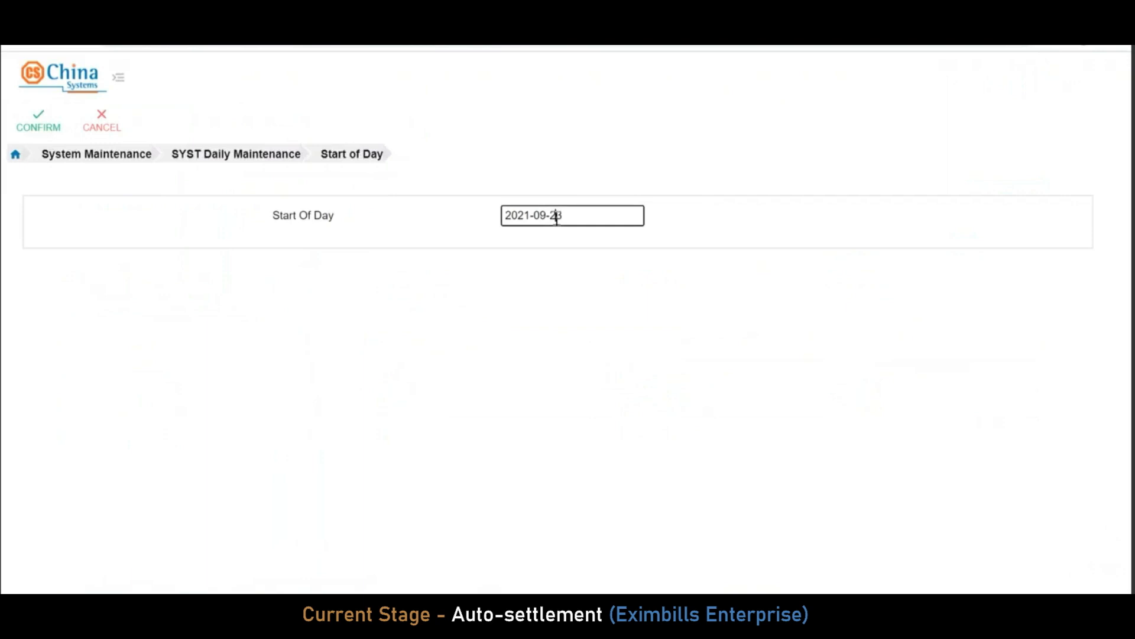
Set the Start Of Day date to 2021-09-30, confirm the run, and finish once complete
{"action": "key", "text": "BackSpace"}
{"action": "key", "text": "BackSpace"}
{"action": "type", "text": "20"}
{"action": "key", "text": "BackSpace"}
{"action": "key", "text": "BackSpace"}
{"action": "type", "text": "30"}
{"action": "left_click", "coordinate": [312, 334]}
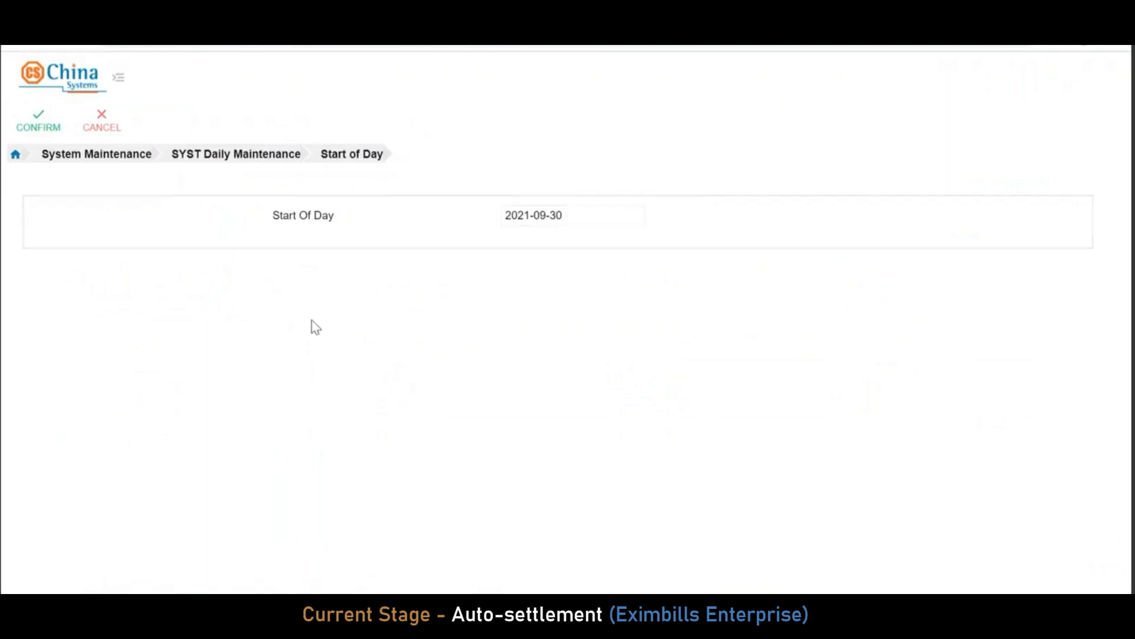
{"action": "left_click", "coordinate": [56, 135]}
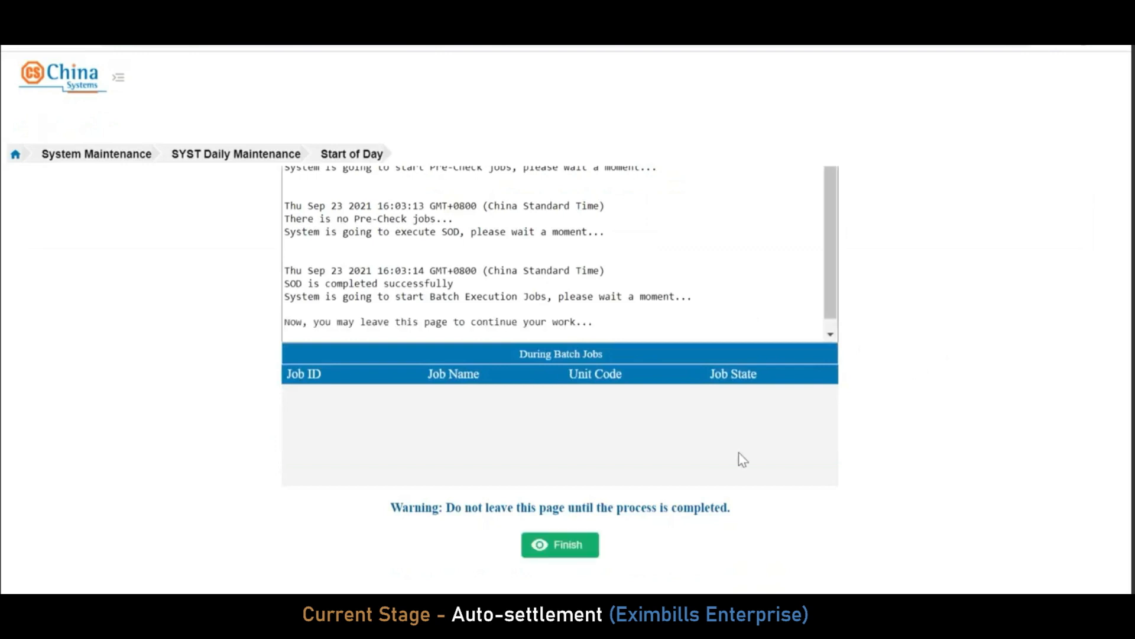
{"action": "left_click", "coordinate": [580, 549]}
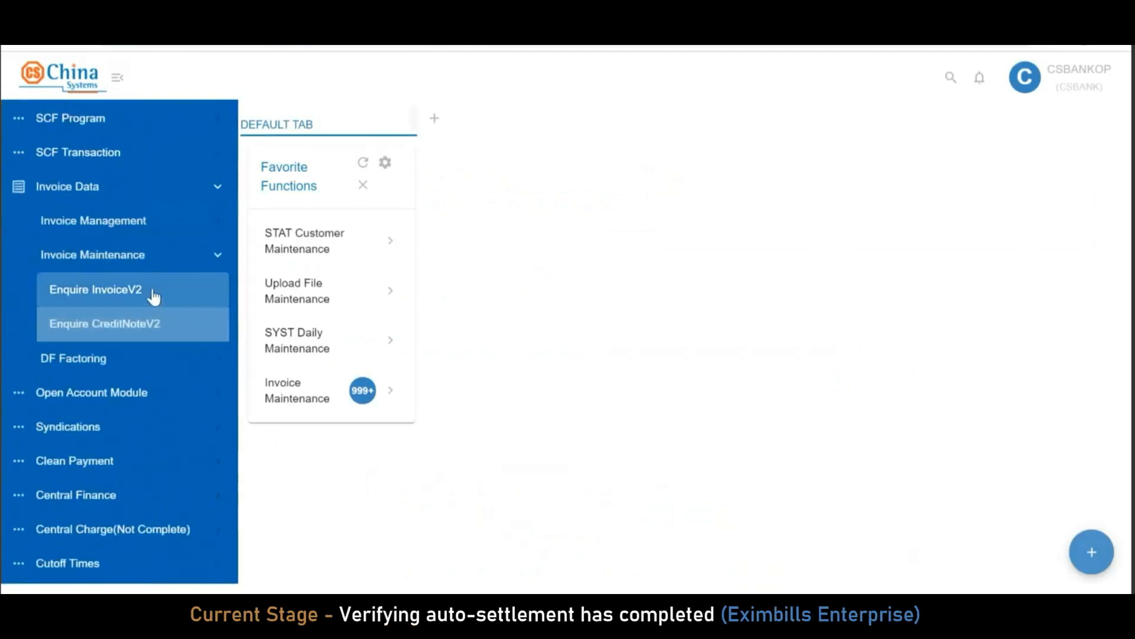
Open Enquire InvoiceV2 and filter by the test buyer's name to list the four Settled invoices
{"action": "left_click", "coordinate": [155, 295]}
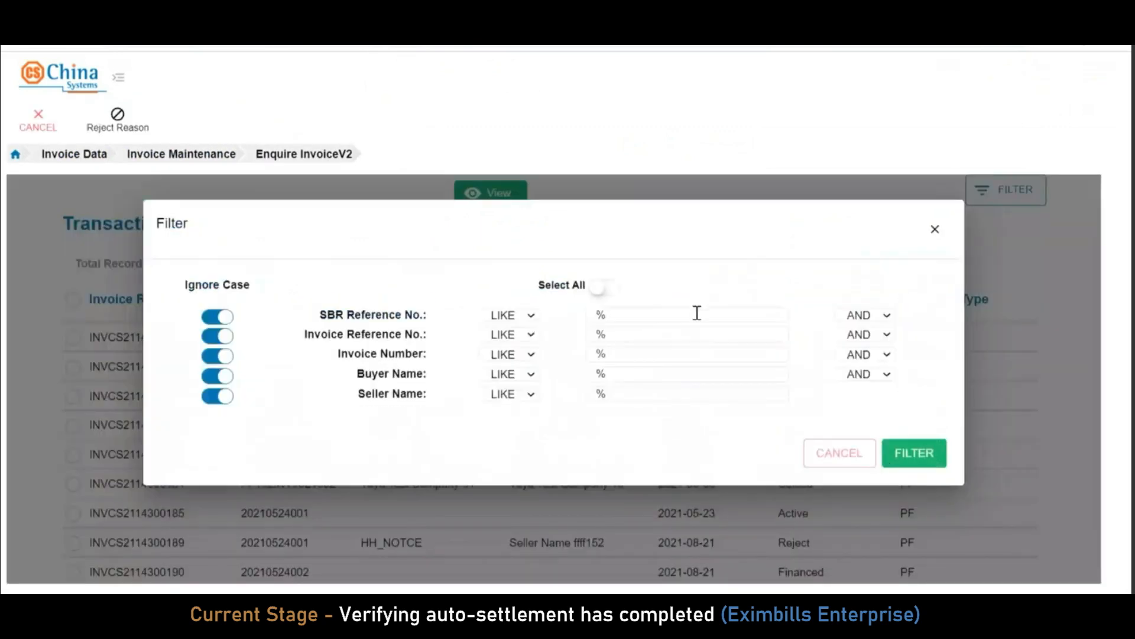
{"action": "left_click", "coordinate": [698, 313]}
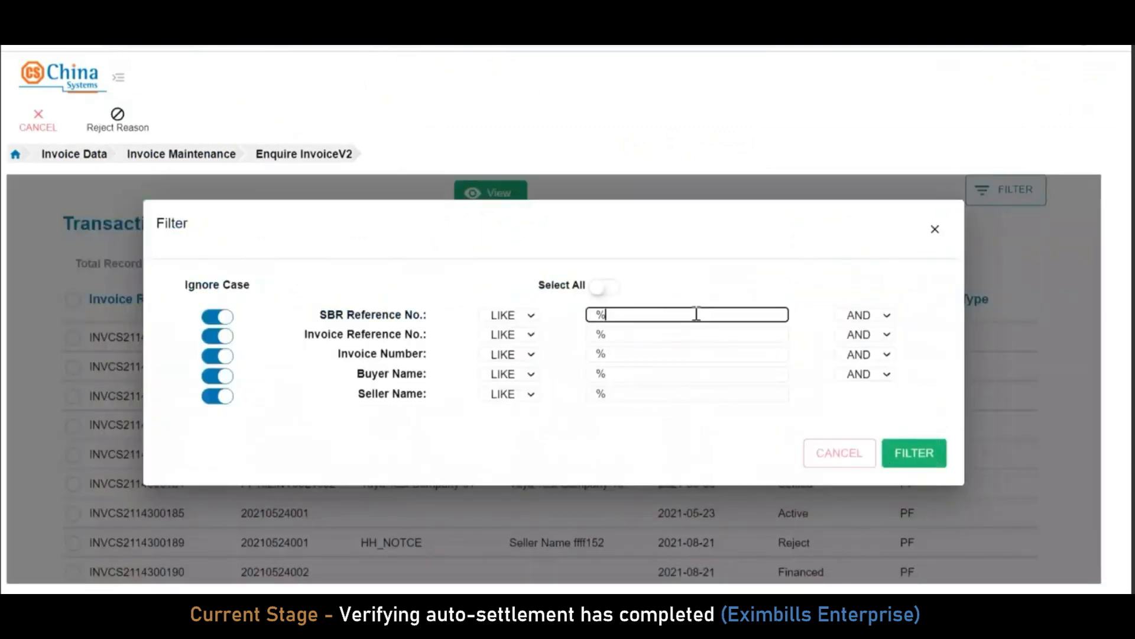
{"action": "left_click", "coordinate": [674, 377]}
{"action": "type", "text": "ADAMTEST 0923"}
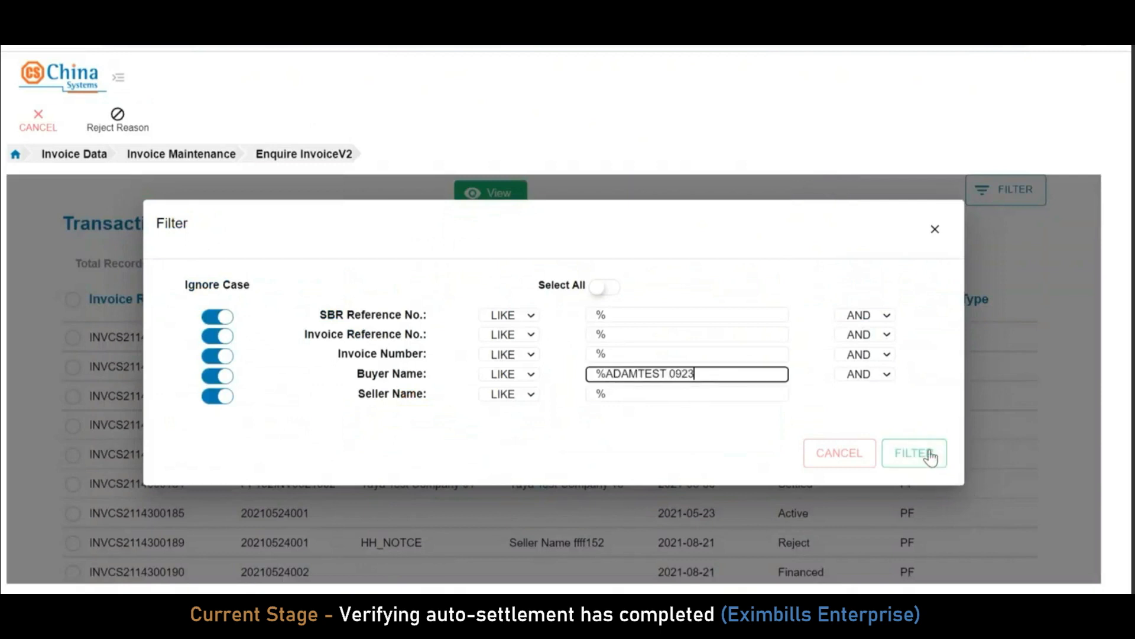
{"action": "left_click", "coordinate": [930, 455]}
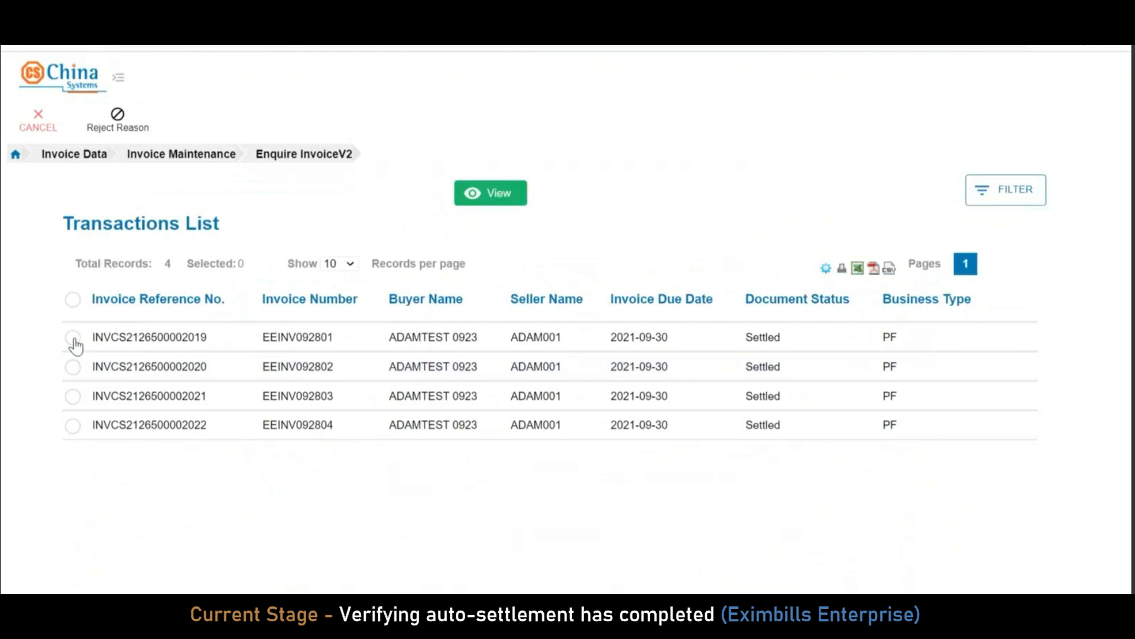
{"action": "left_click", "coordinate": [73, 337]}
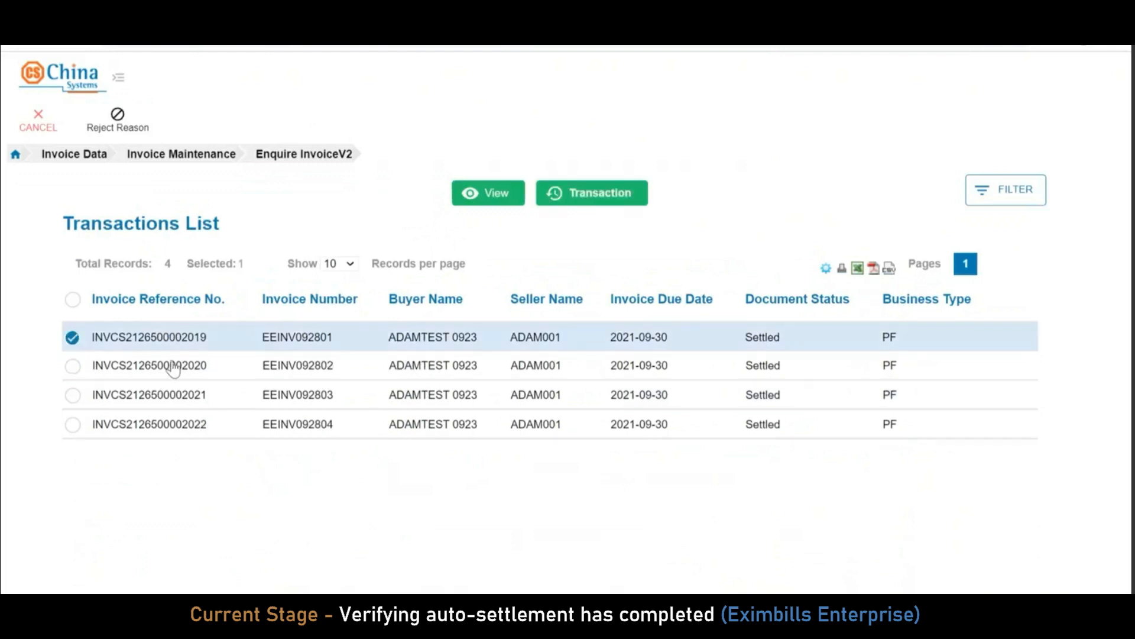
{"action": "left_click", "coordinate": [484, 192]}
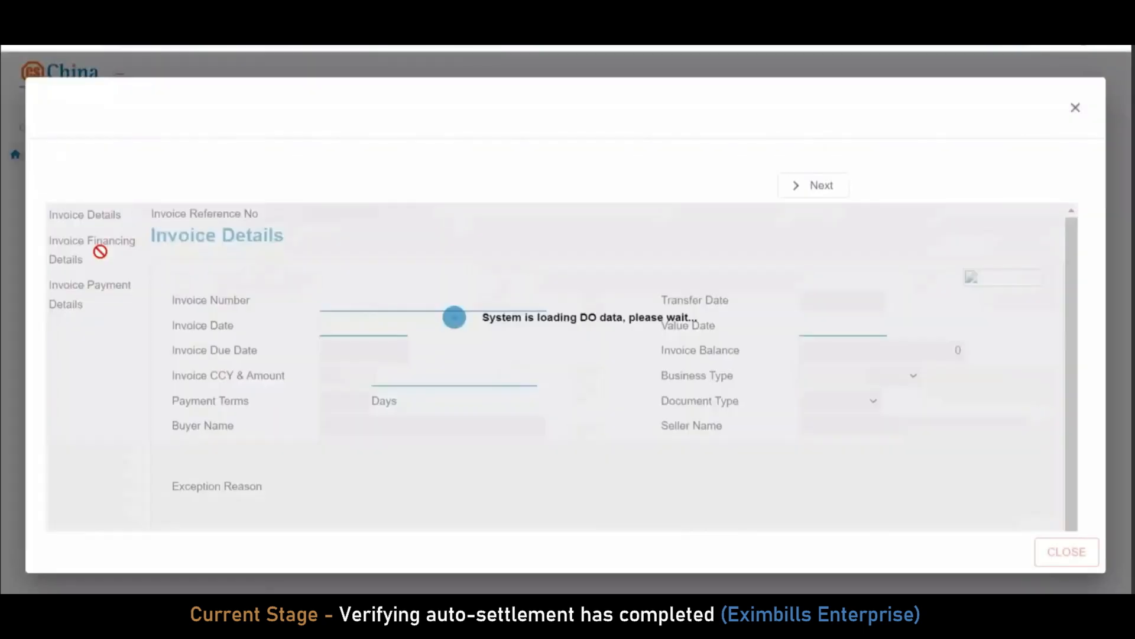
{"action": "left_click", "coordinate": [107, 294]}
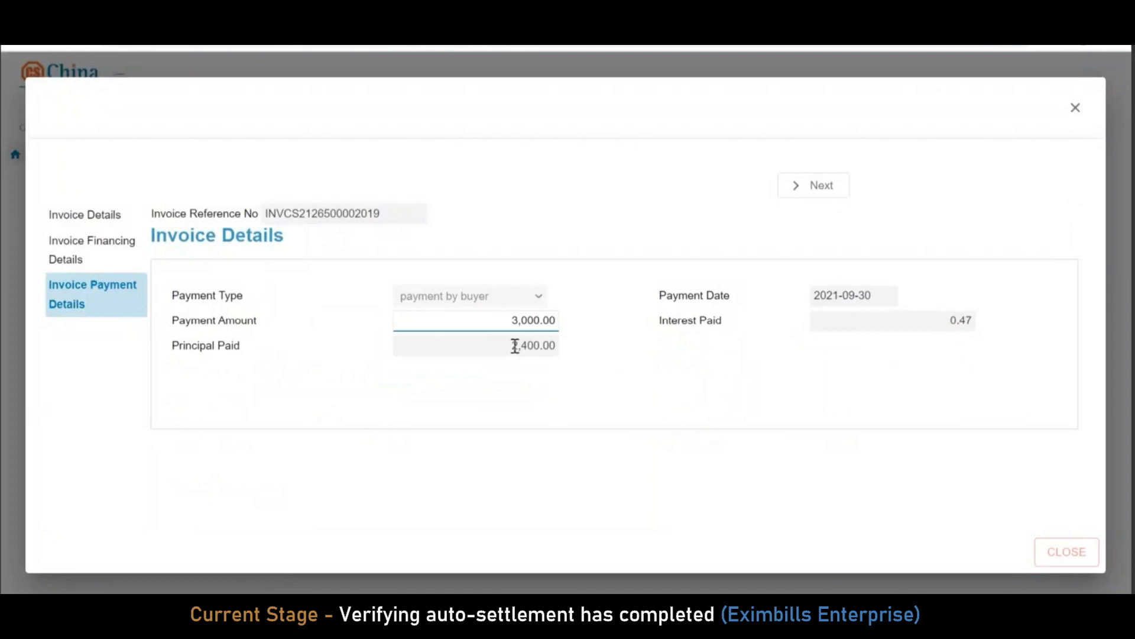
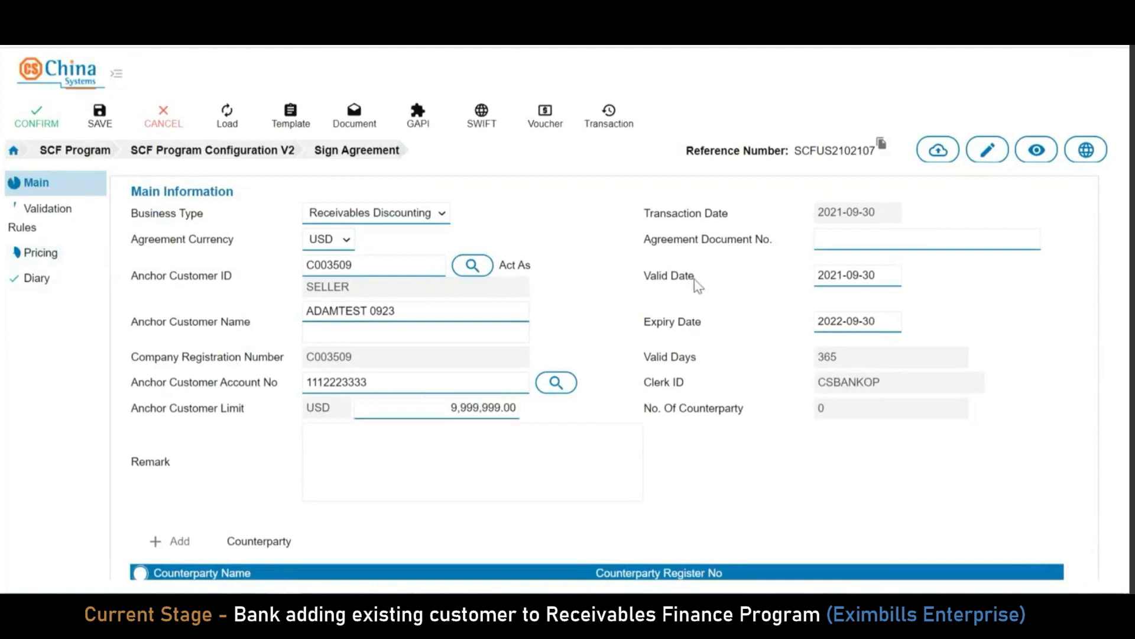
Enter the agreement document number, changing the suggested number's last digit to 2
{"action": "left_click", "coordinate": [909, 233]}
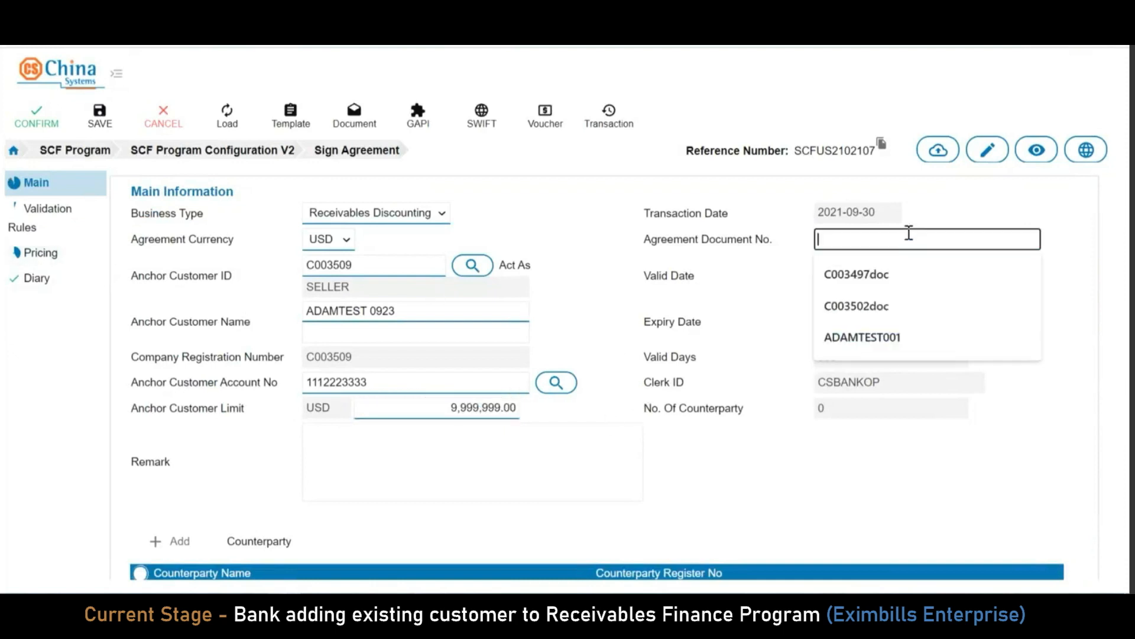
{"action": "left_click", "coordinate": [893, 336]}
{"action": "key", "text": "BackSpace"}
{"action": "type", "text": "2"}
{"action": "left_click", "coordinate": [940, 266]}
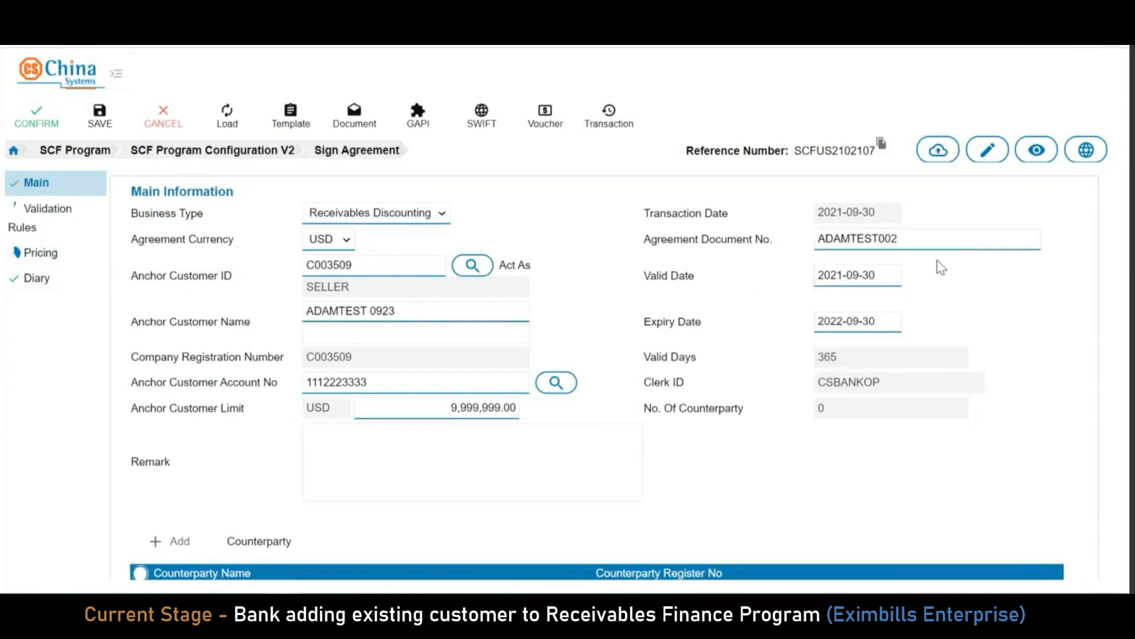
In Validation Rules, set Acknowledged Customer Yes, Auto Finance No, Auto Settlement No, Need Buyer Approve Yes
{"action": "left_click", "coordinate": [64, 223]}
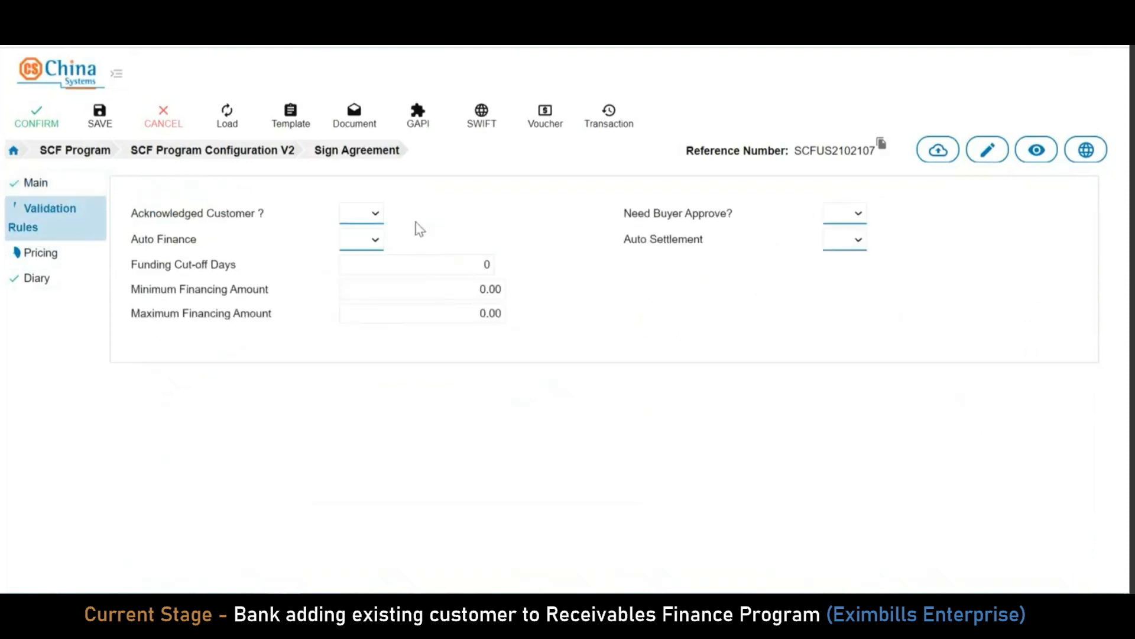
{"action": "left_click", "coordinate": [373, 214]}
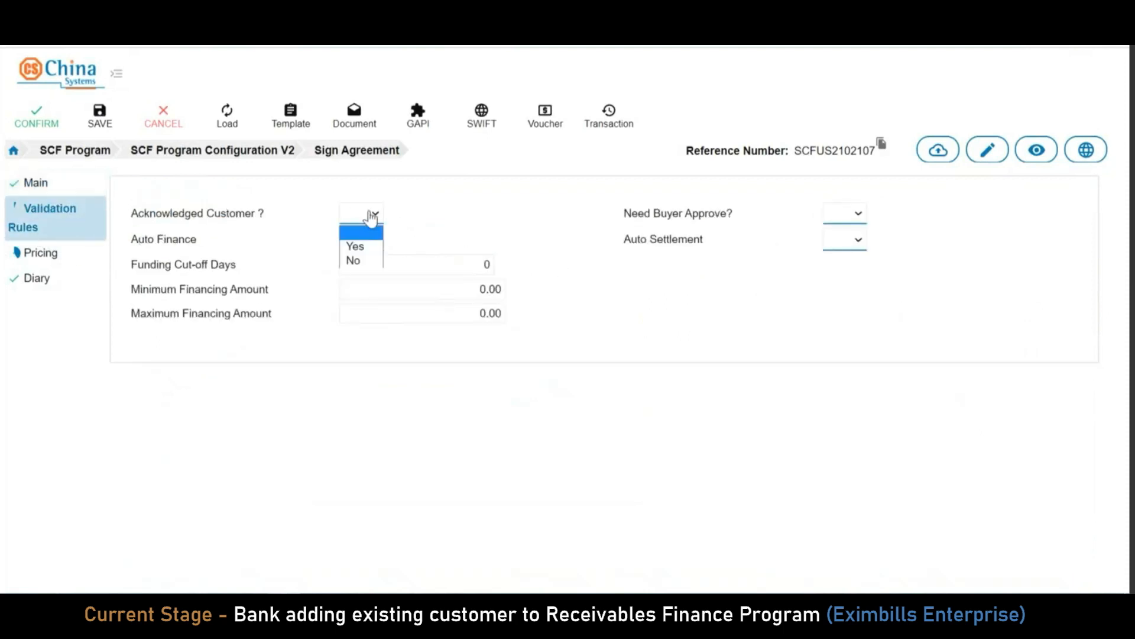
{"action": "left_click", "coordinate": [358, 247]}
{"action": "left_click", "coordinate": [377, 241]}
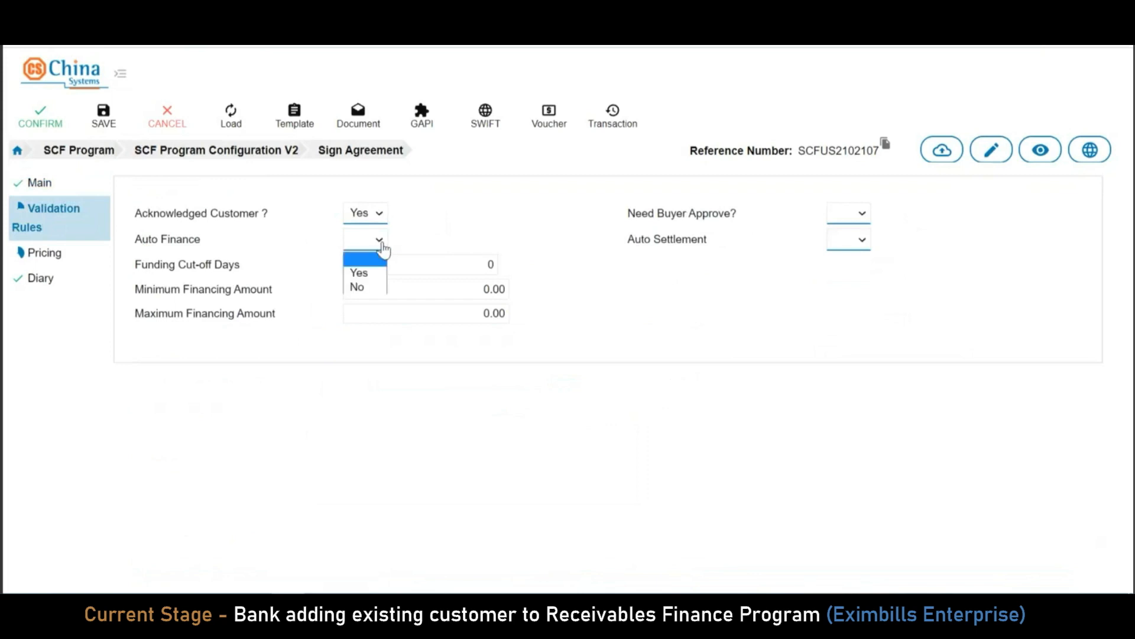
{"action": "left_click", "coordinate": [367, 288]}
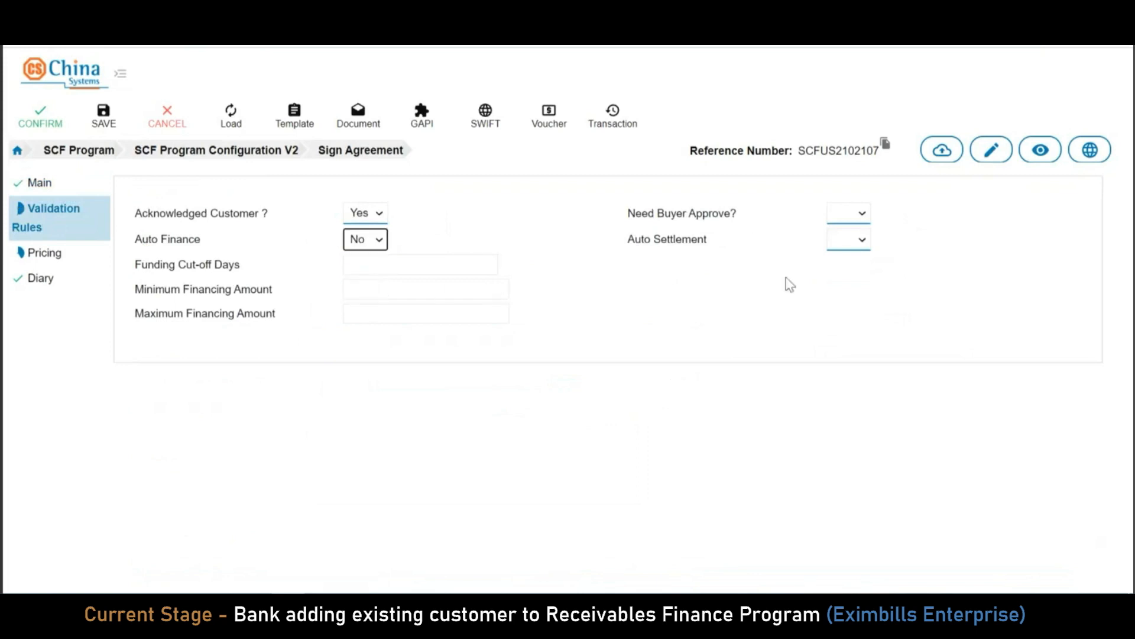
{"action": "left_click", "coordinate": [859, 244]}
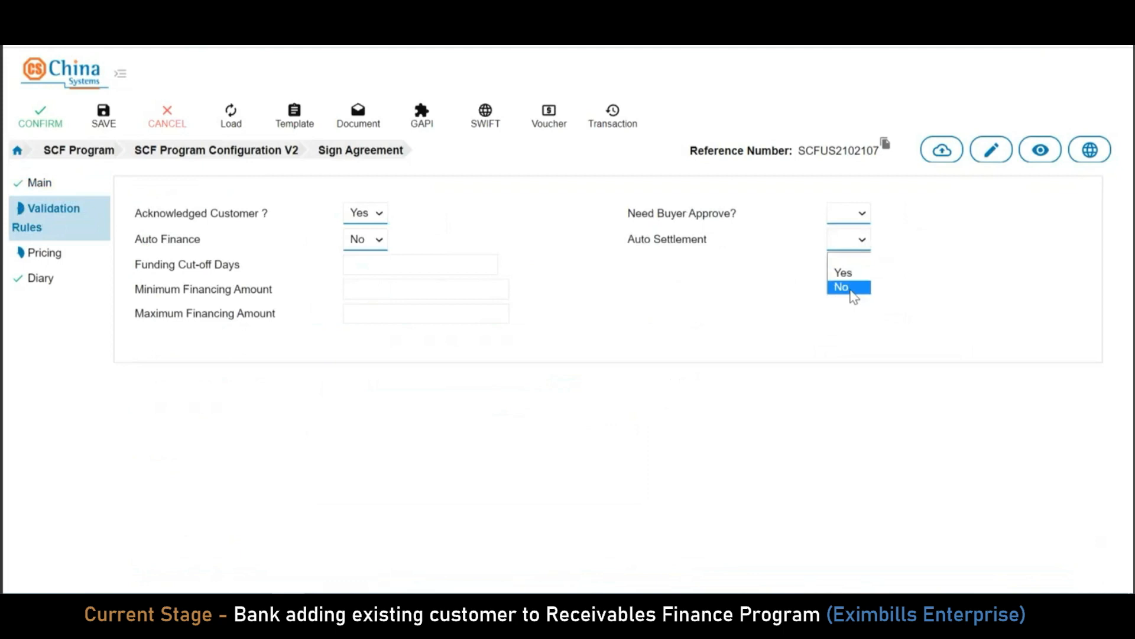
{"action": "left_click", "coordinate": [855, 288]}
{"action": "left_click", "coordinate": [861, 214]}
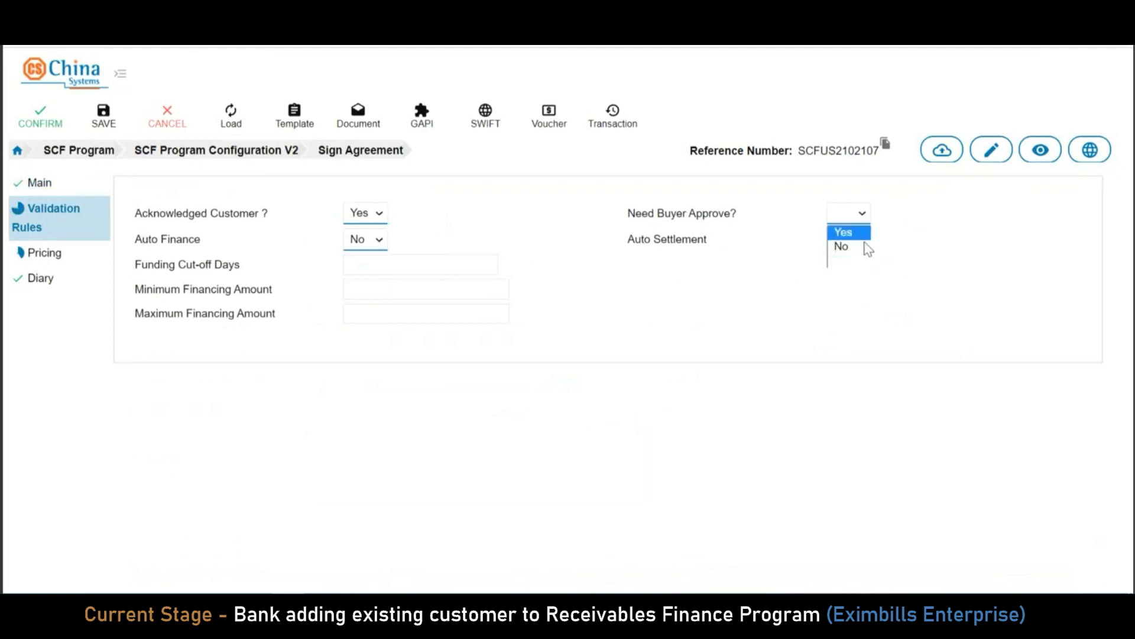
{"action": "left_click", "coordinate": [847, 232]}
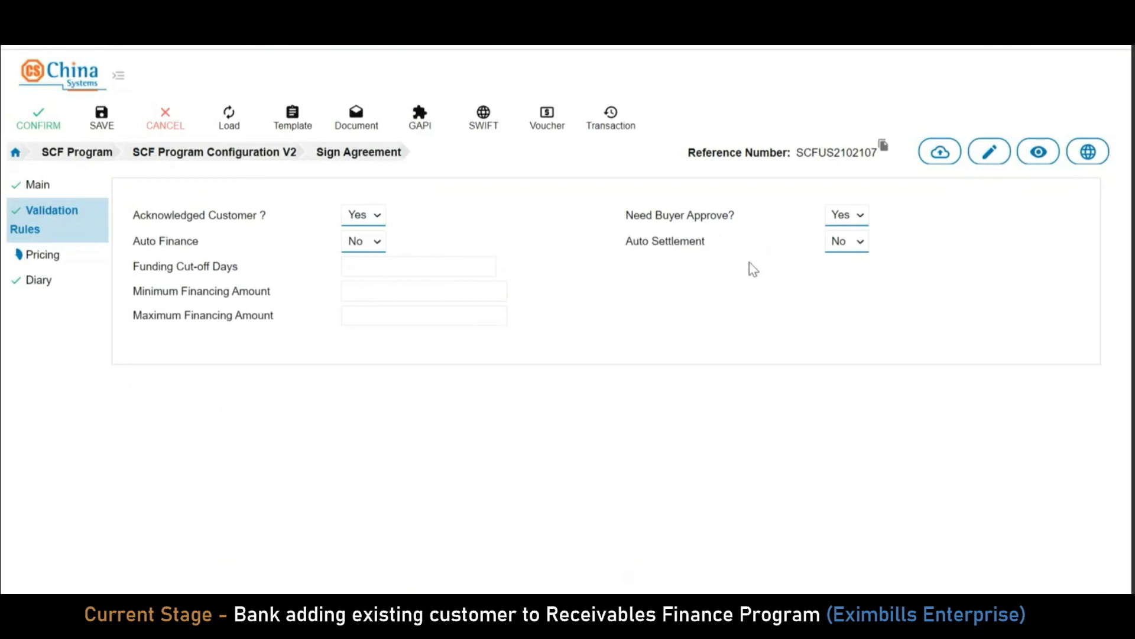
Set pricing to Fixed Rate with a 1% financing base interest rate and 80% invoice maximum
{"action": "left_click", "coordinate": [53, 266]}
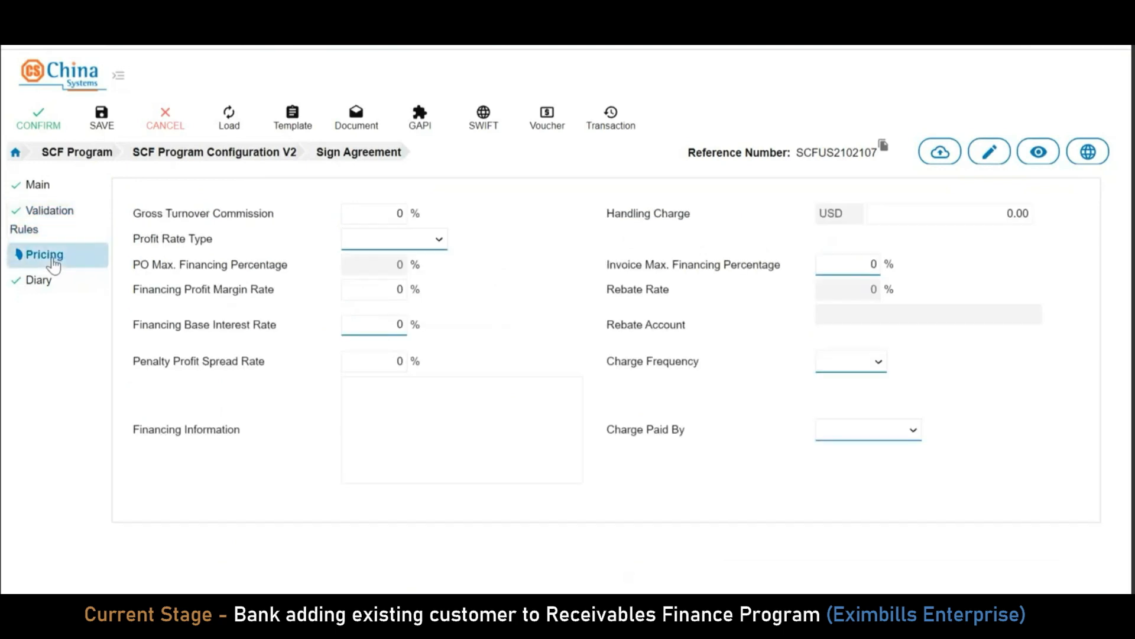
{"action": "left_click", "coordinate": [382, 325]}
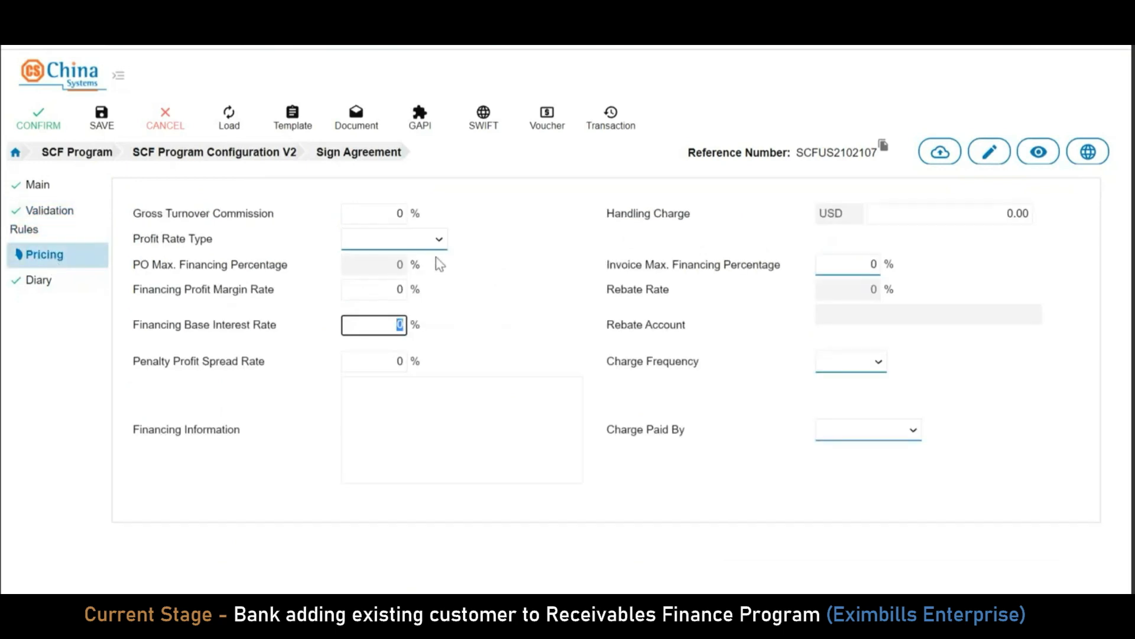
{"action": "left_click", "coordinate": [418, 243]}
{"action": "left_click", "coordinate": [378, 254]}
{"action": "left_click", "coordinate": [381, 319]}
{"action": "type", "text": "1"}
{"action": "left_click", "coordinate": [876, 266]}
{"action": "type", "text": "80"}
{"action": "left_click", "coordinate": [976, 270]}
Set charge frequency to Monthly with charges paid by the Anchor
{"action": "left_click", "coordinate": [868, 362]}
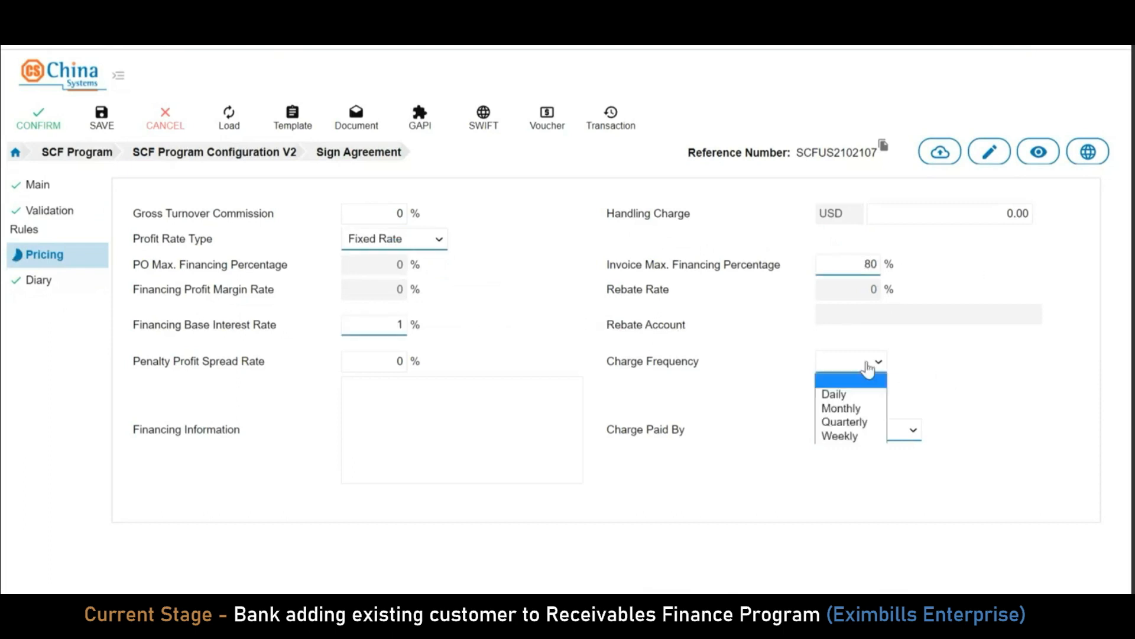
{"action": "left_click", "coordinate": [871, 410]}
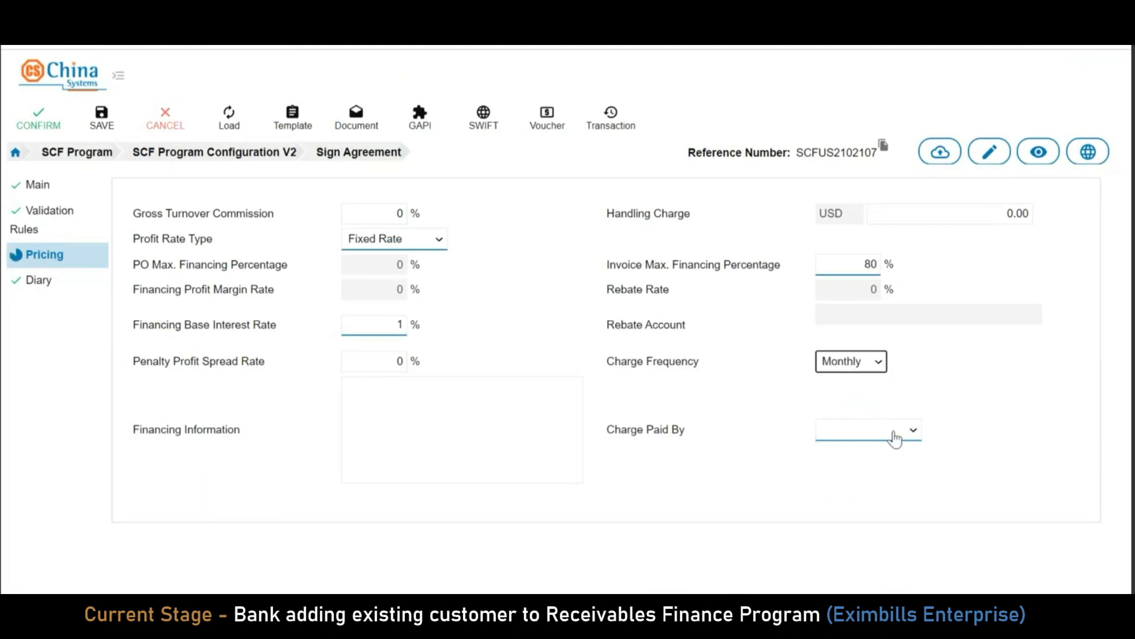
{"action": "left_click", "coordinate": [908, 430]}
{"action": "left_click", "coordinate": [884, 463]}
{"action": "left_click", "coordinate": [697, 325]}
Copy the agreement reference number and confirm the new agreement
{"action": "left_click", "coordinate": [41, 188]}
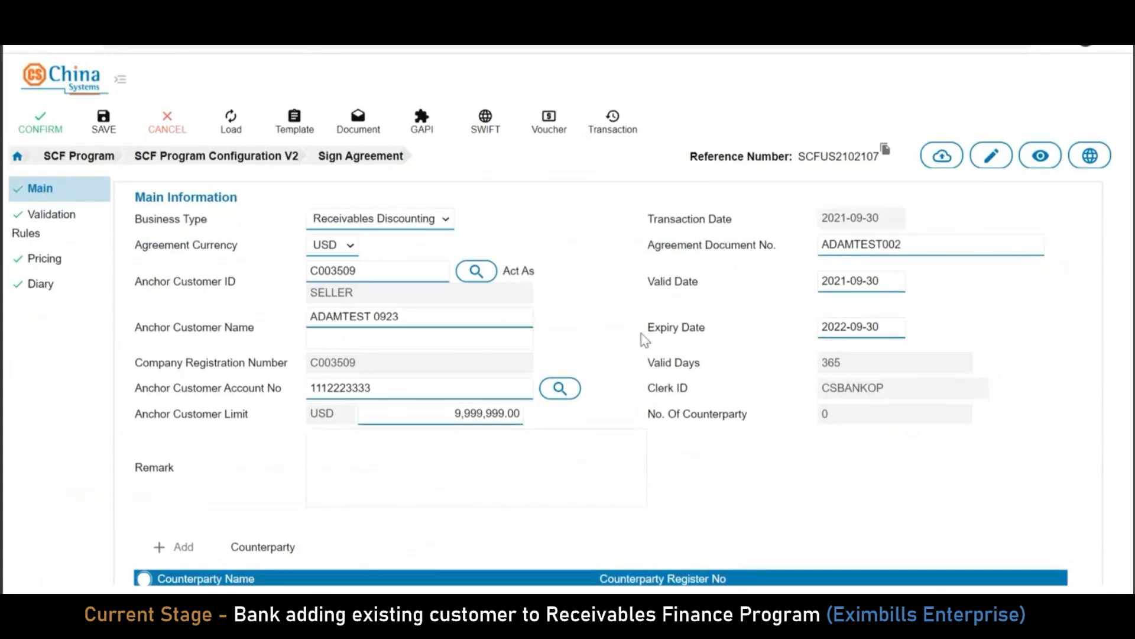
{"action": "left_click", "coordinate": [886, 151]}
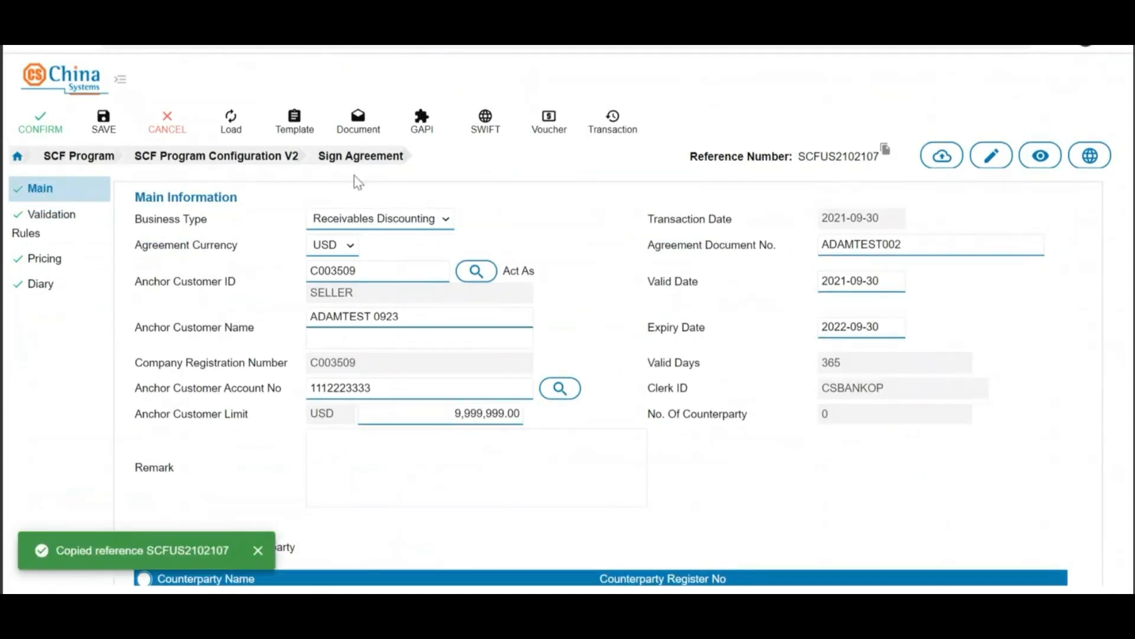
{"action": "left_click", "coordinate": [36, 130]}
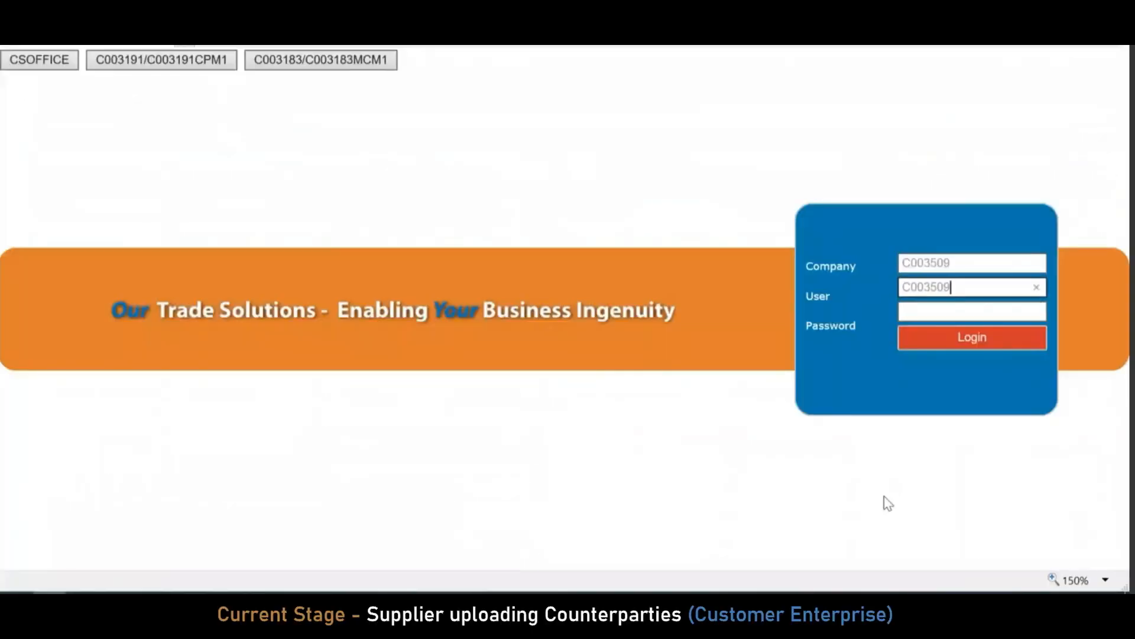
Sign in to the customer portal with the supplier's user ID and password
{"action": "type", "text": "MCM1"}
{"action": "key", "text": "Tab"}
{"action": "type", "text": "*********"}
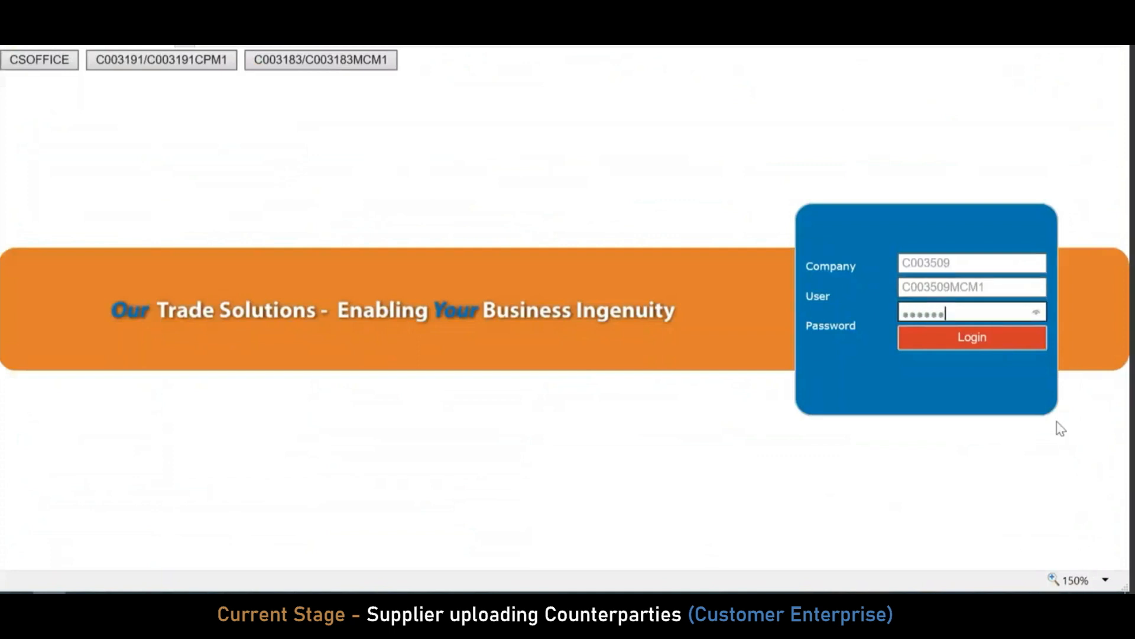
{"action": "left_click", "coordinate": [999, 341]}
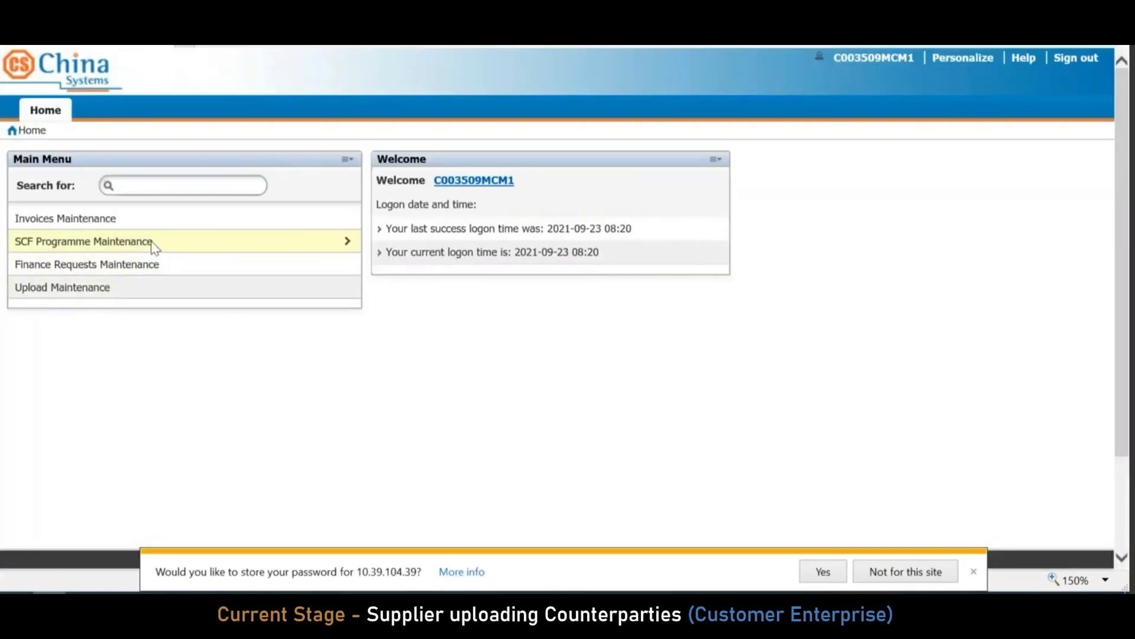
Review the Receivables Discounting agreement's details under SCF Programme Maintenance, then return to the list
{"action": "left_click", "coordinate": [152, 242]}
{"action": "left_click", "coordinate": [82, 250]}
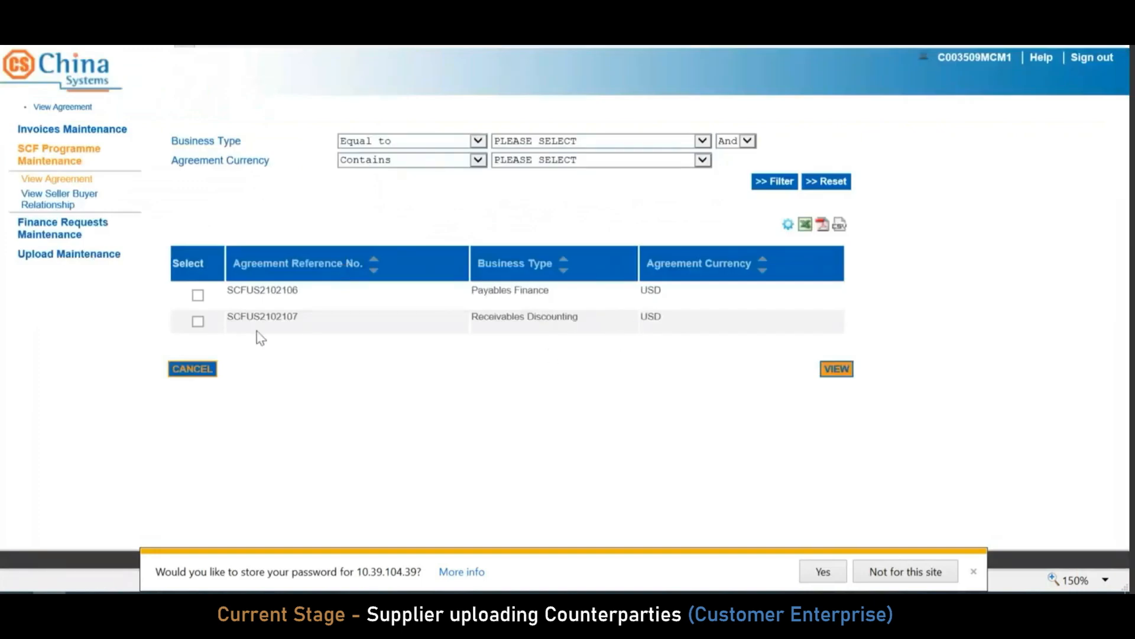
{"action": "left_click", "coordinate": [197, 322]}
{"action": "left_click", "coordinate": [844, 371]}
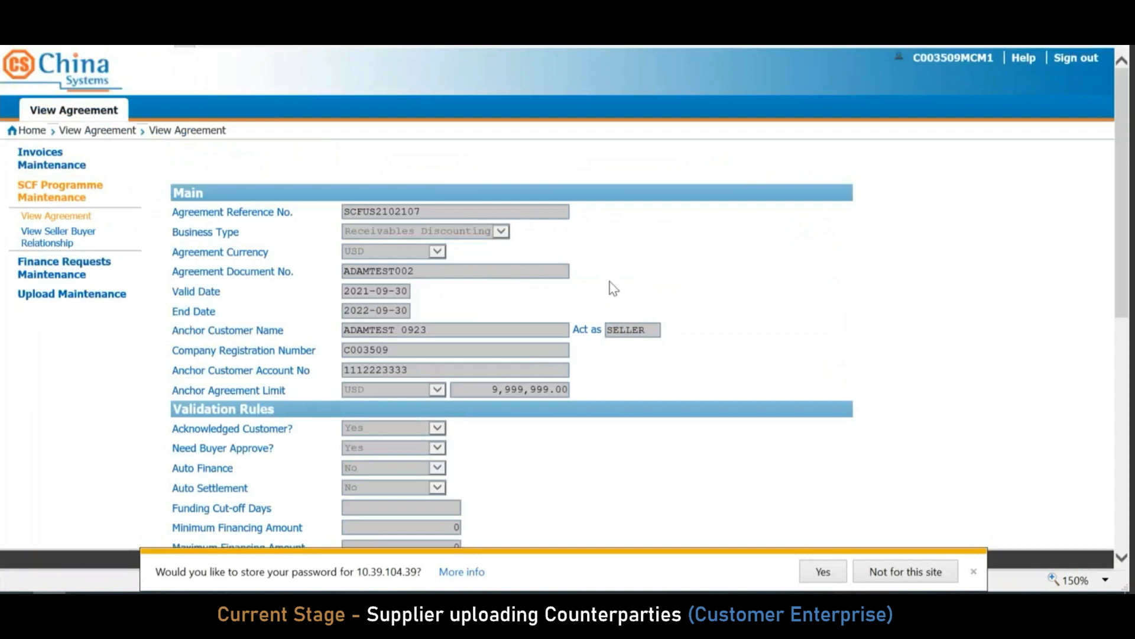
{"action": "scroll", "coordinate": [613, 288], "scroll_direction": "down", "scroll_amount": 2}
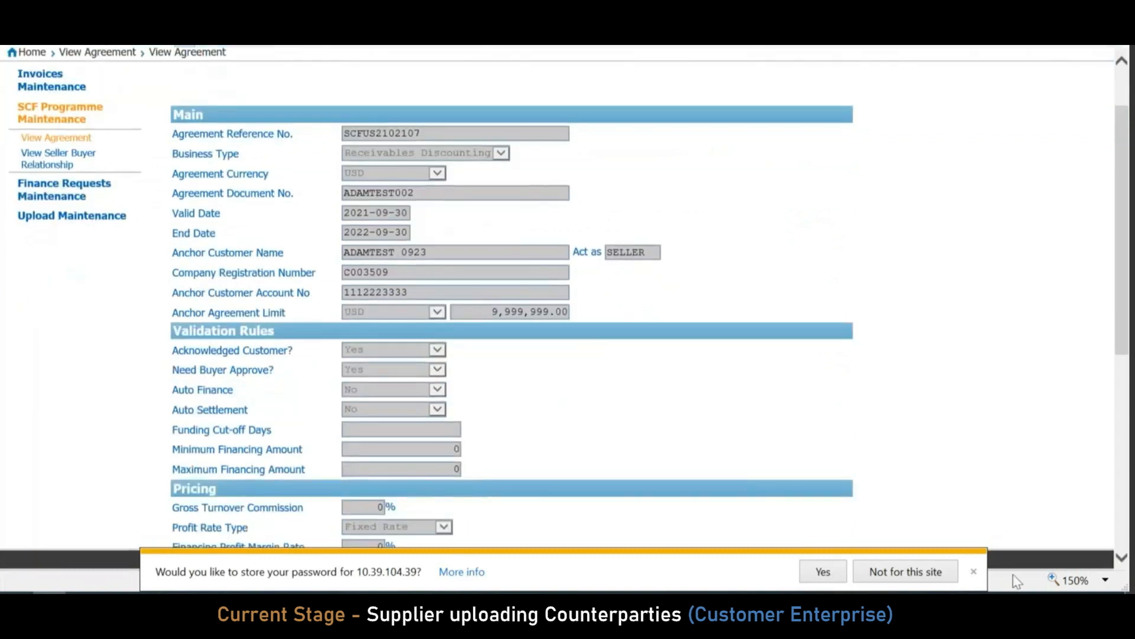
{"action": "left_click", "coordinate": [974, 571]}
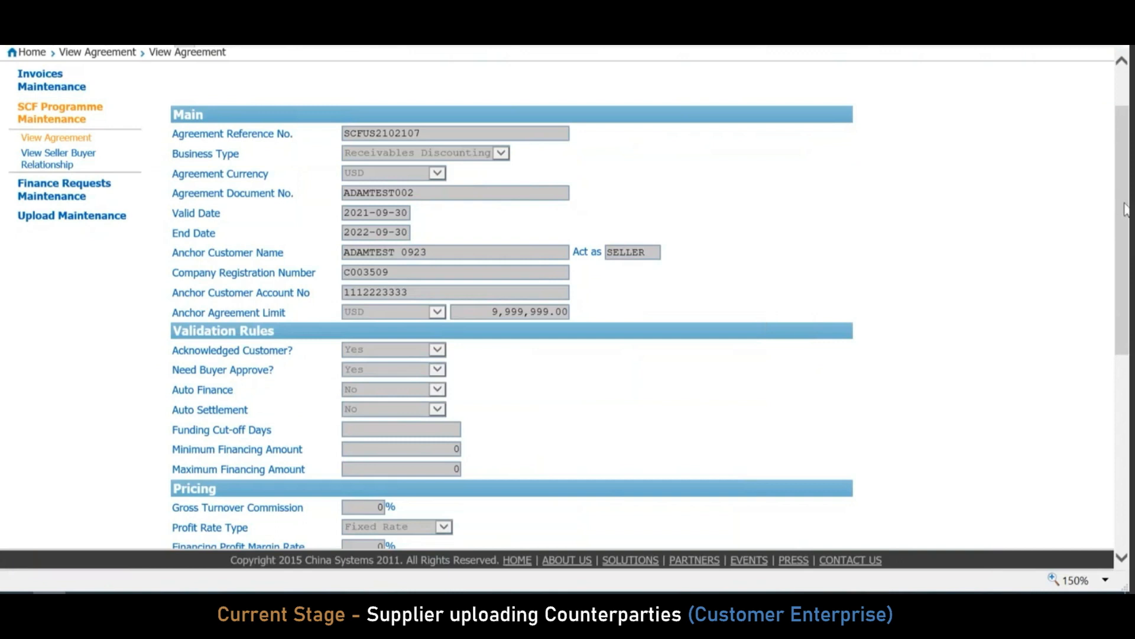
{"action": "left_click_drag", "start_coordinate": [1126, 210], "coordinate": [1125, 229]}
{"action": "scroll", "coordinate": [1126, 230], "scroll_direction": "down", "scroll_amount": 3}
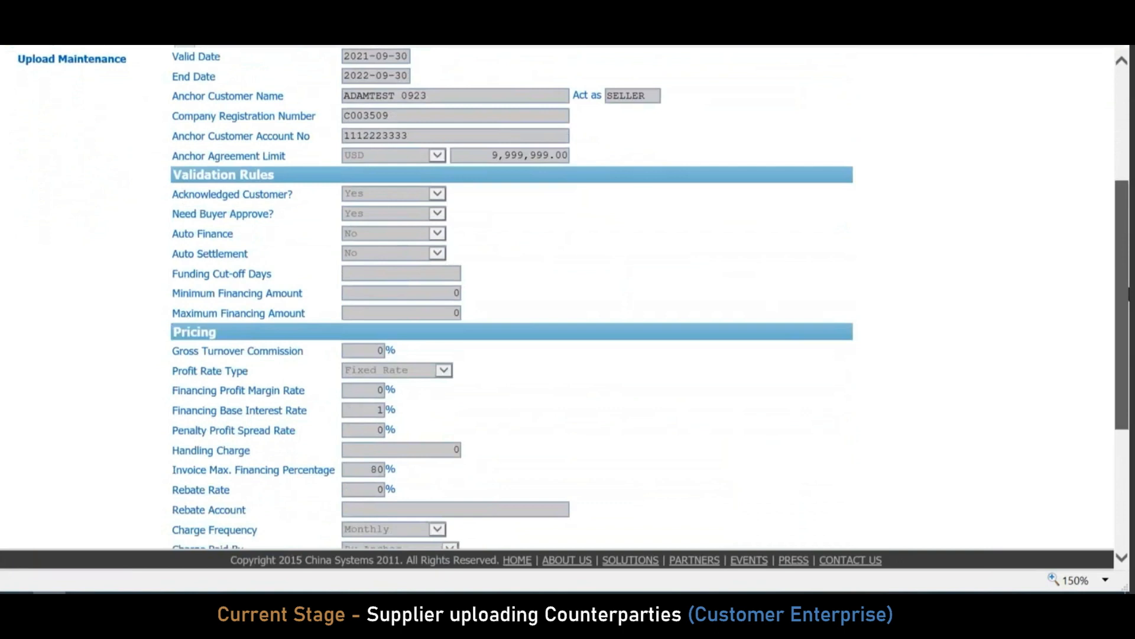
{"action": "scroll", "coordinate": [1128, 231], "scroll_direction": "up", "scroll_amount": 3}
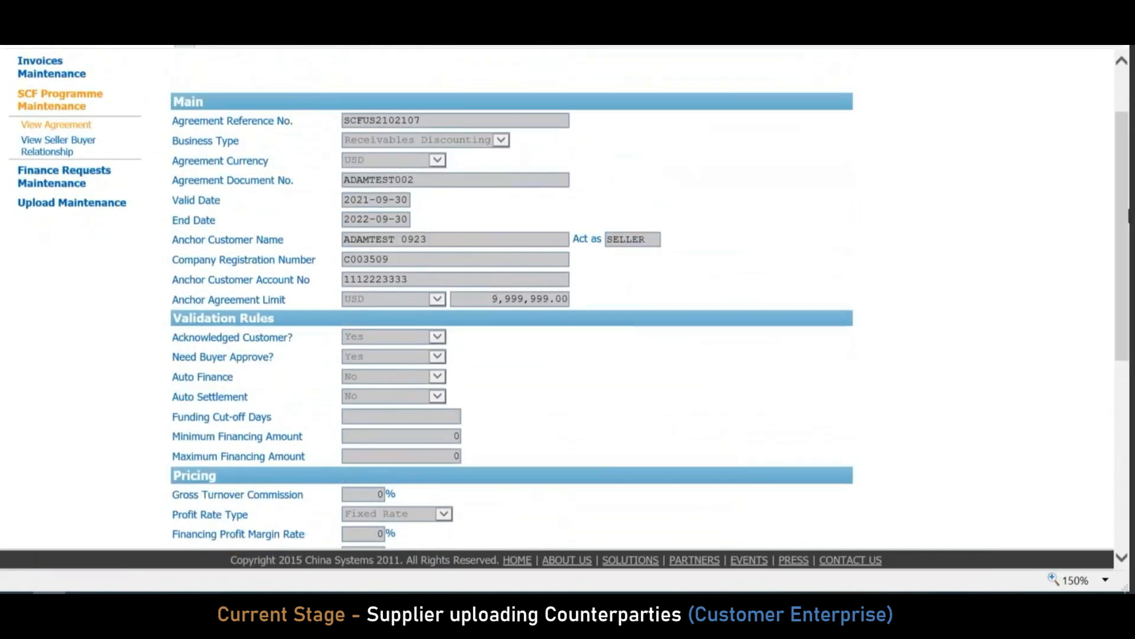
{"action": "scroll", "coordinate": [958, 249], "scroll_direction": "down", "scroll_amount": 3}
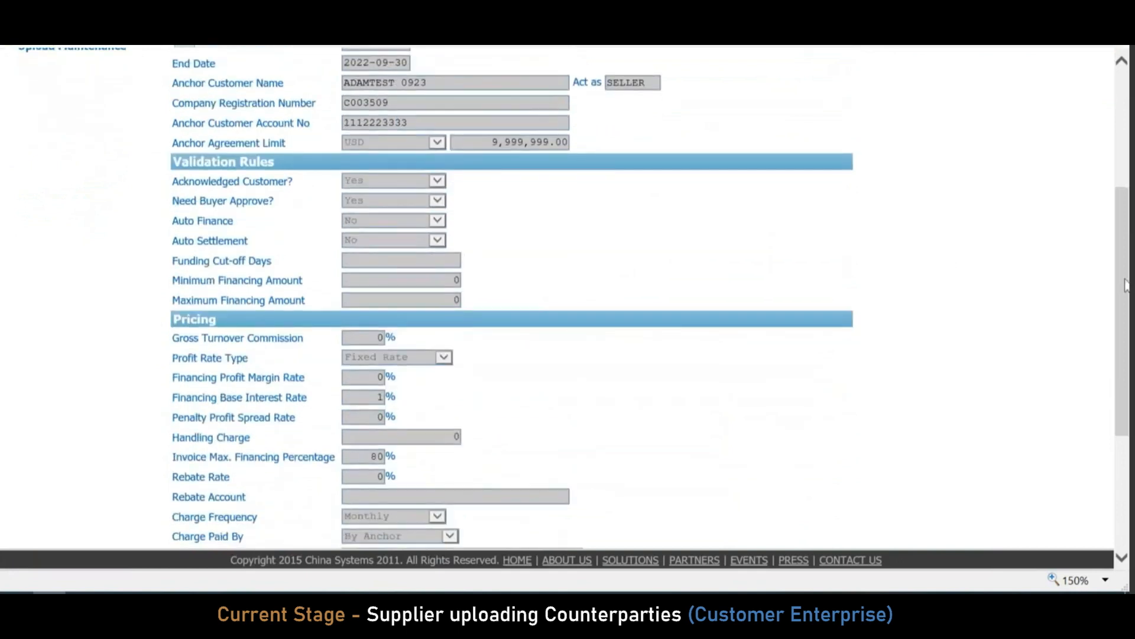
{"action": "scroll", "coordinate": [1125, 284], "scroll_direction": "down", "scroll_amount": 5}
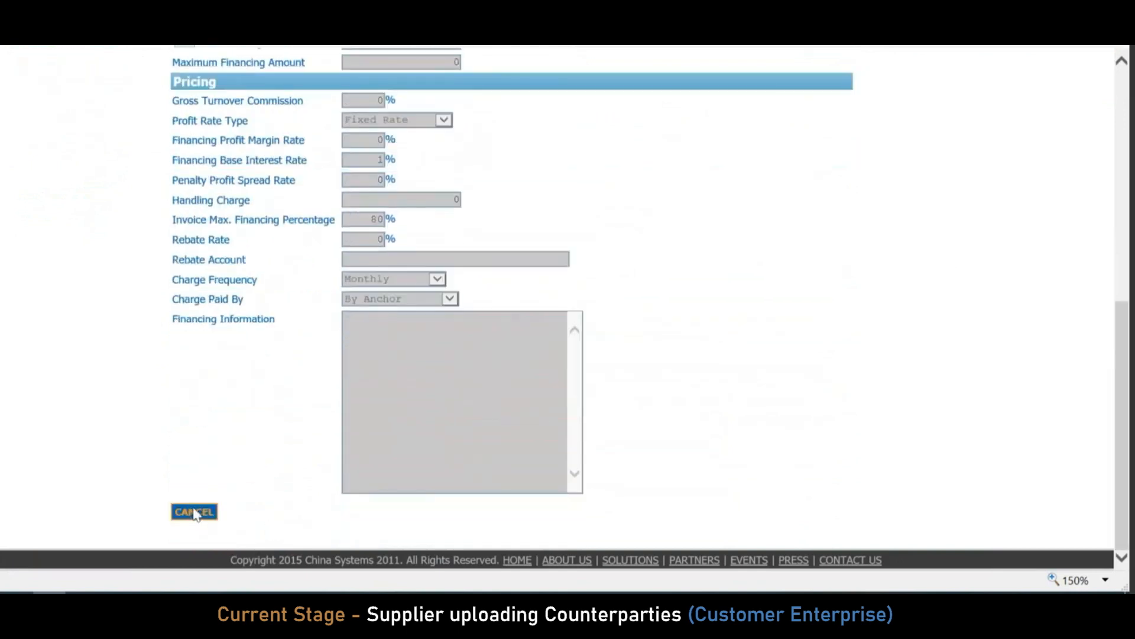
{"action": "left_click", "coordinate": [195, 512]}
Open the Upload Files page and set the message type to Counterparty
{"action": "left_click", "coordinate": [83, 258]}
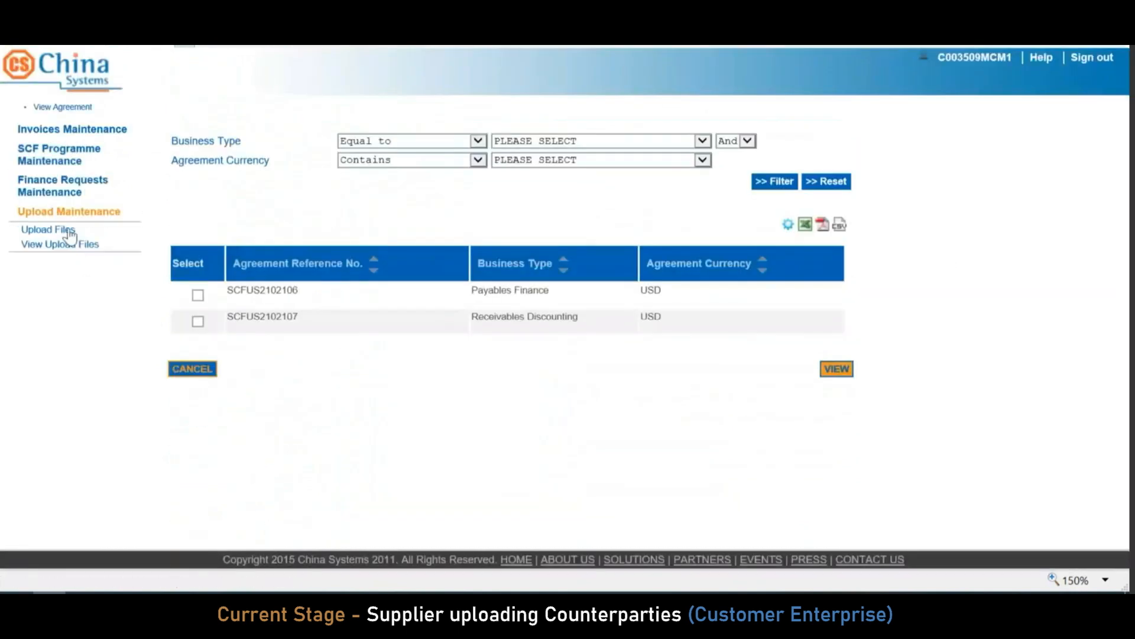
{"action": "left_click", "coordinate": [62, 231]}
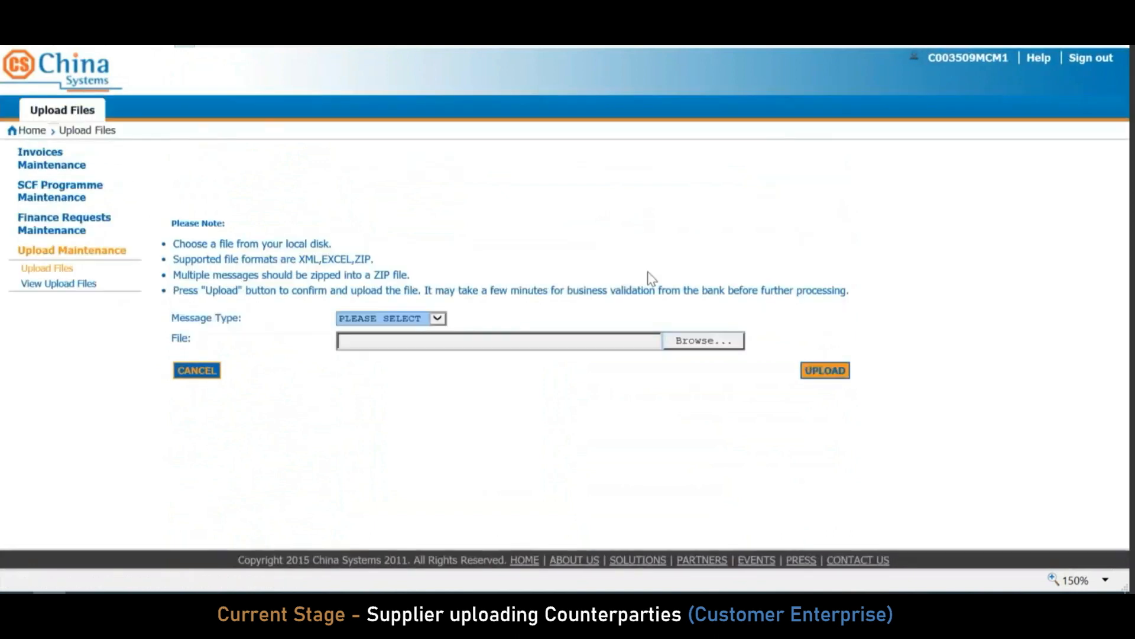
{"action": "left_click", "coordinate": [423, 319]}
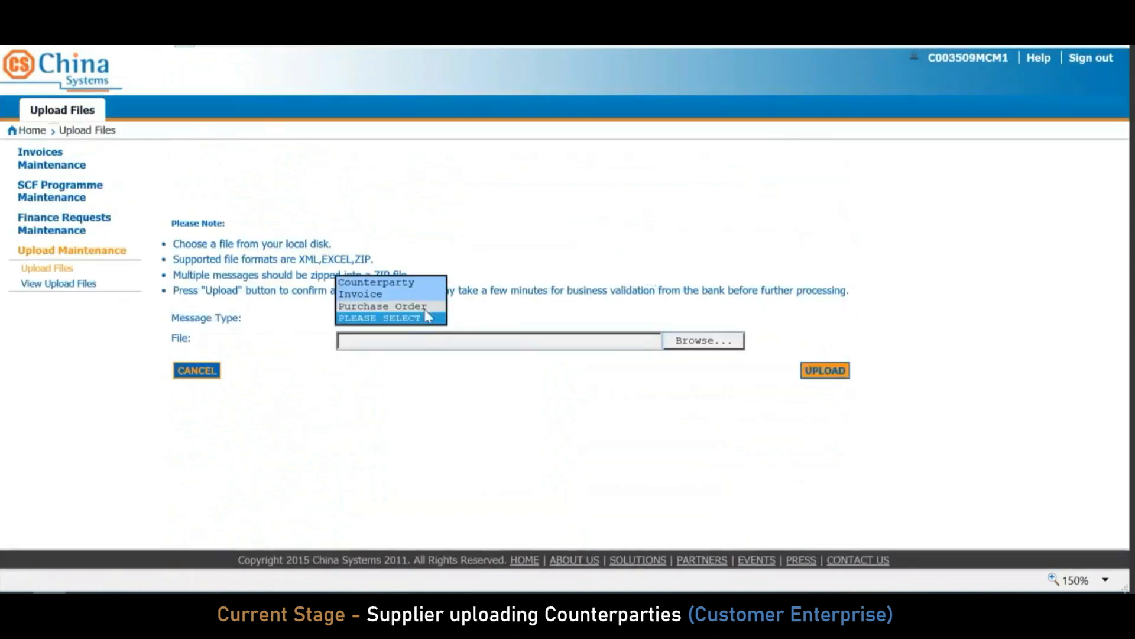
{"action": "left_click", "coordinate": [412, 282]}
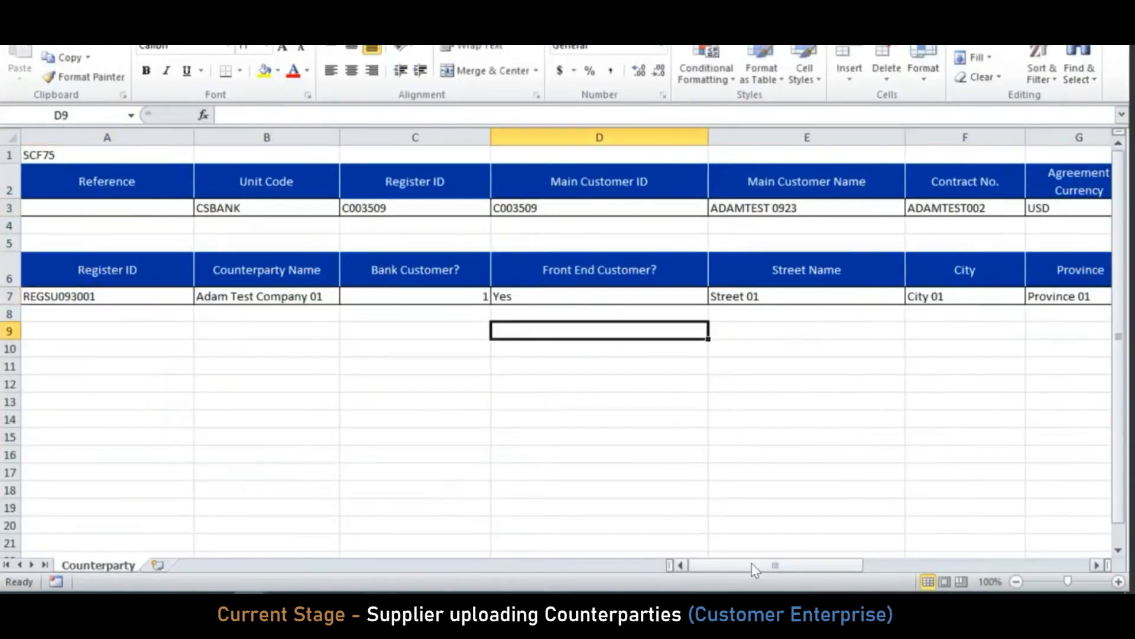
Scroll across the Counterparty sheet, checking the Applied Limit Amount of 300000
{"action": "left_click_drag", "start_coordinate": [748, 566], "coordinate": [750, 563]}
{"action": "left_click_drag", "start_coordinate": [769, 565], "coordinate": [808, 571]}
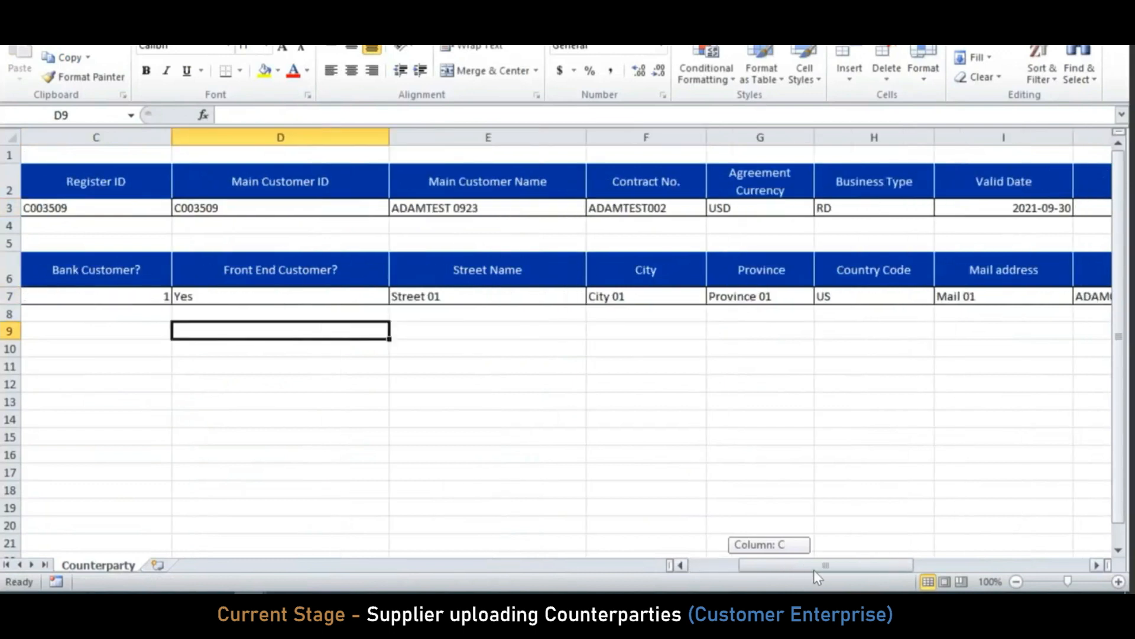
{"action": "left_click_drag", "start_coordinate": [847, 566], "coordinate": [847, 567]}
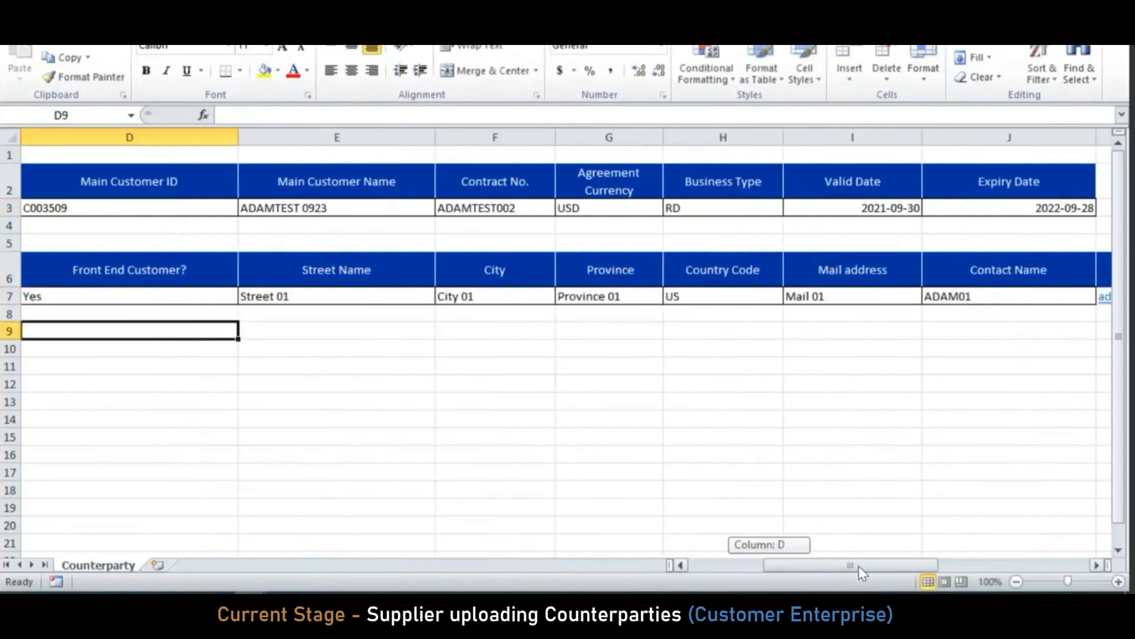
{"action": "left_click_drag", "start_coordinate": [858, 566], "coordinate": [863, 566]}
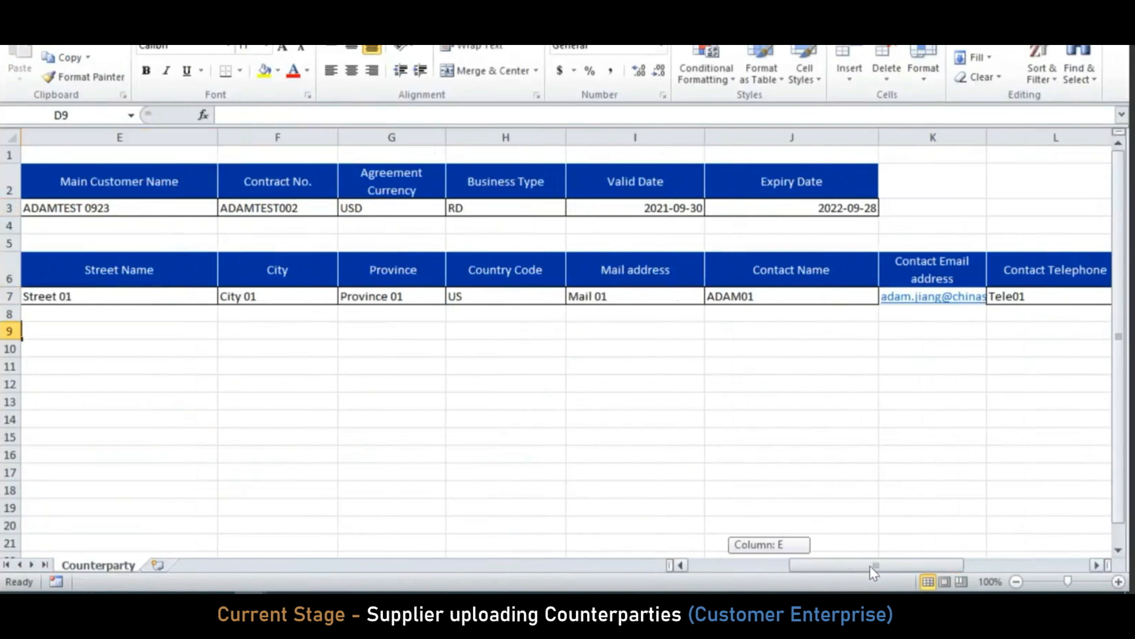
{"action": "left_click_drag", "start_coordinate": [887, 566], "coordinate": [1002, 563]}
{"action": "left_click", "coordinate": [669, 296]}
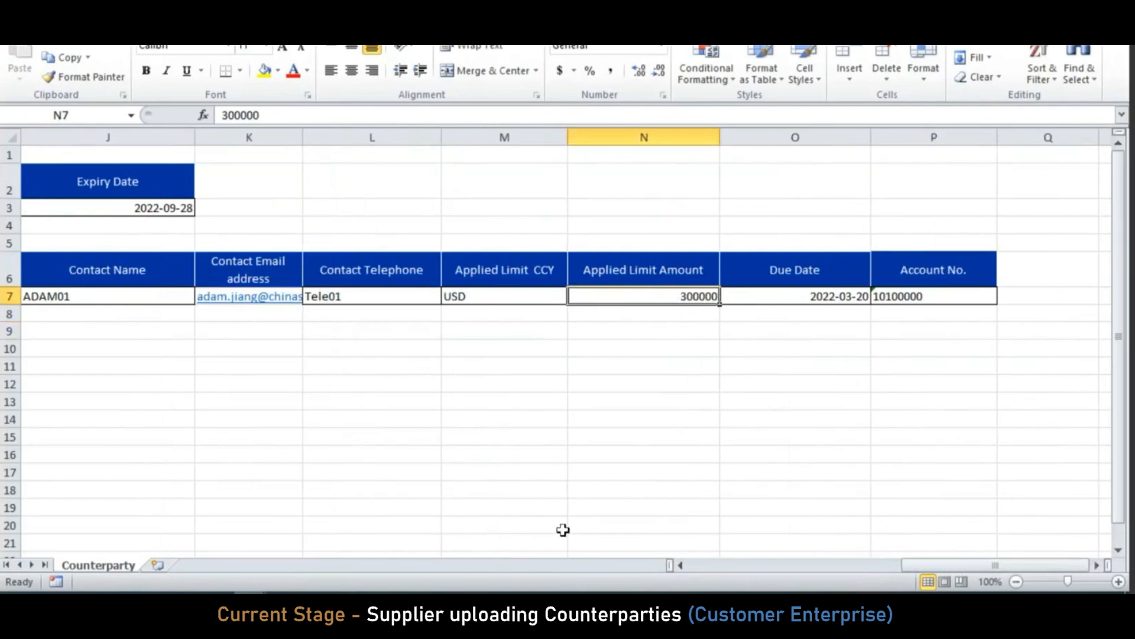
{"action": "left_click_drag", "start_coordinate": [926, 568], "coordinate": [703, 563]}
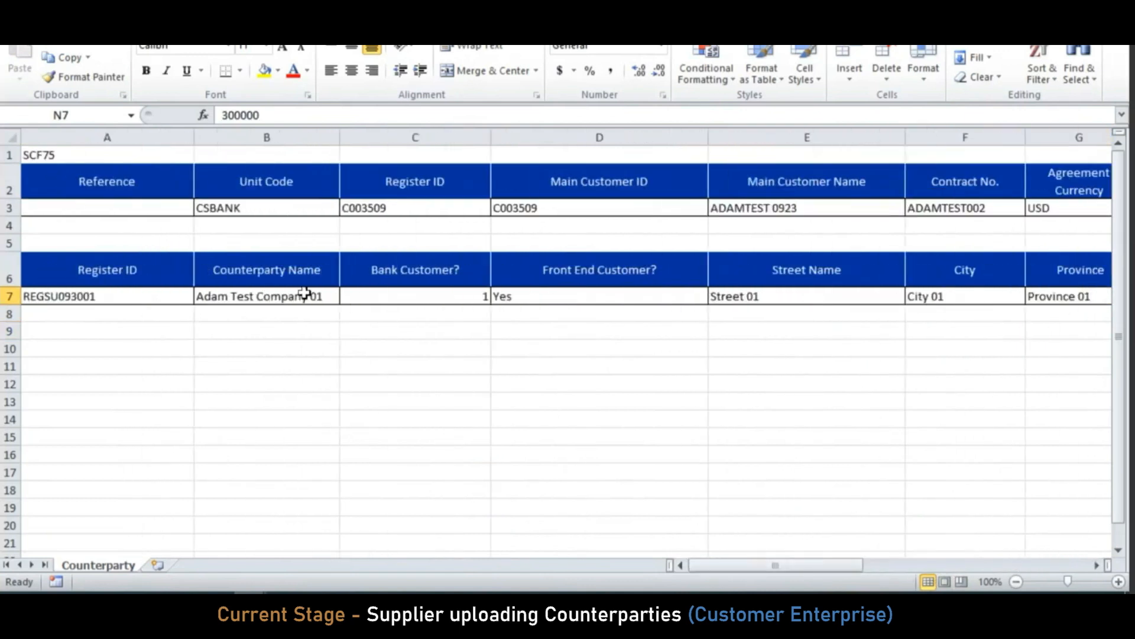
Change the counterparty name in B7 from Adam Test Company 01 to Adam Test Company 10
{"action": "left_click", "coordinate": [325, 294]}
{"action": "double_click", "coordinate": [329, 297]}
{"action": "key", "text": "BackSpace"}
{"action": "key", "text": "BackSpace"}
{"action": "type", "text": "10"}
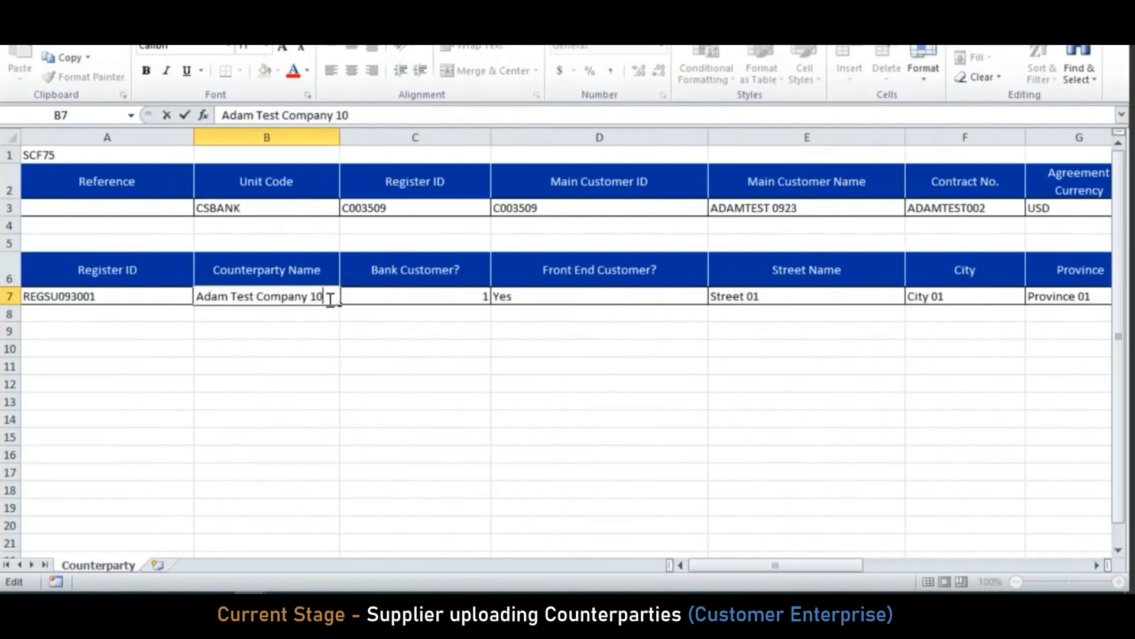
{"action": "left_click", "coordinate": [340, 342]}
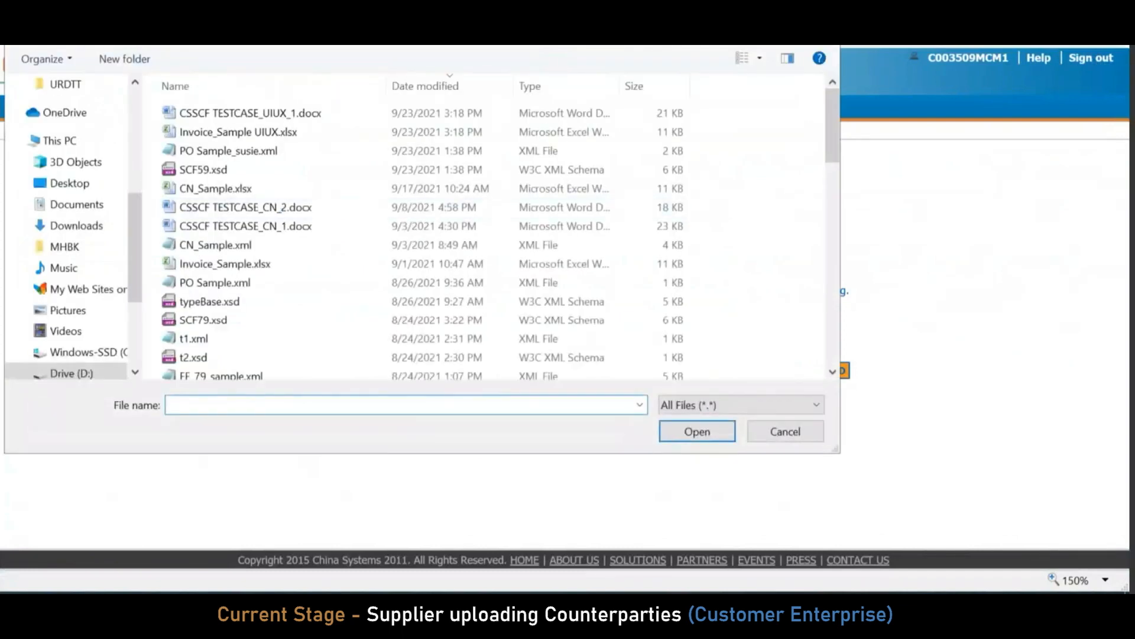
Attach CounterParty_PF.xlsx from its folder on the C: drive and upload it
{"action": "left_click", "coordinate": [59, 140]}
{"action": "double_click", "coordinate": [243, 340]}
{"action": "double_click", "coordinate": [219, 114]}
{"action": "left_click", "coordinate": [452, 115]}
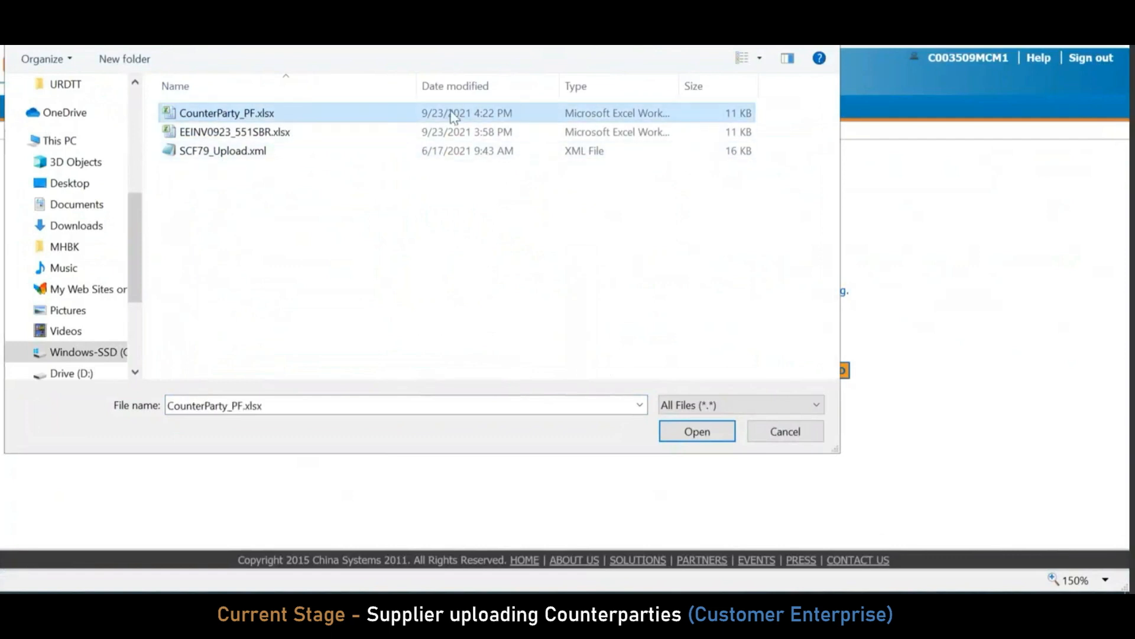
{"action": "double_click", "coordinate": [453, 115]}
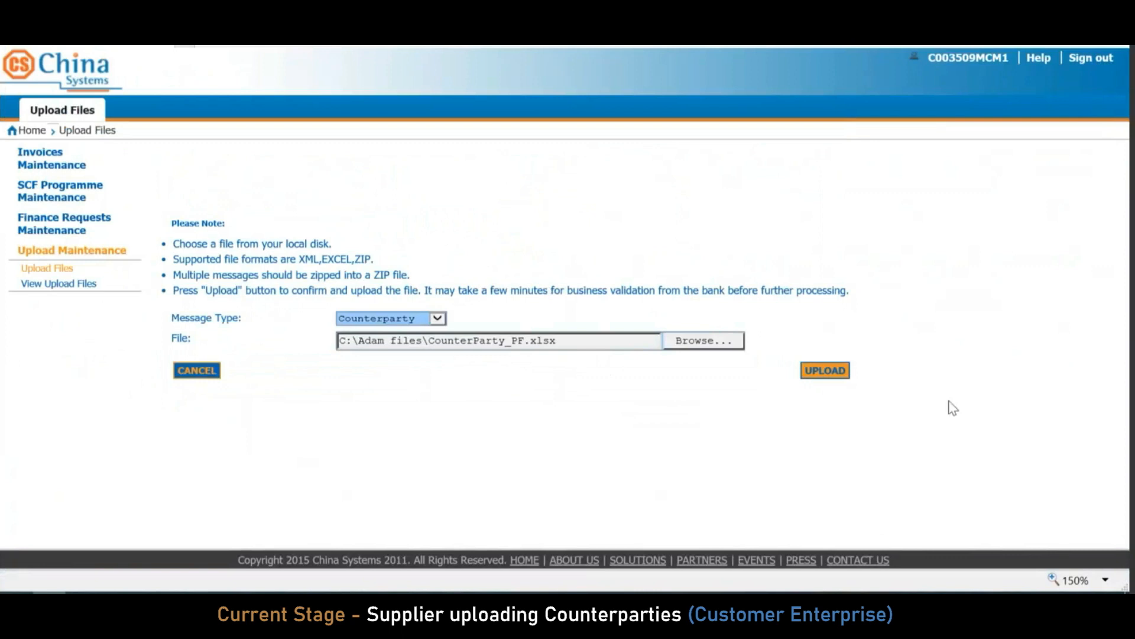
{"action": "left_click", "coordinate": [825, 371]}
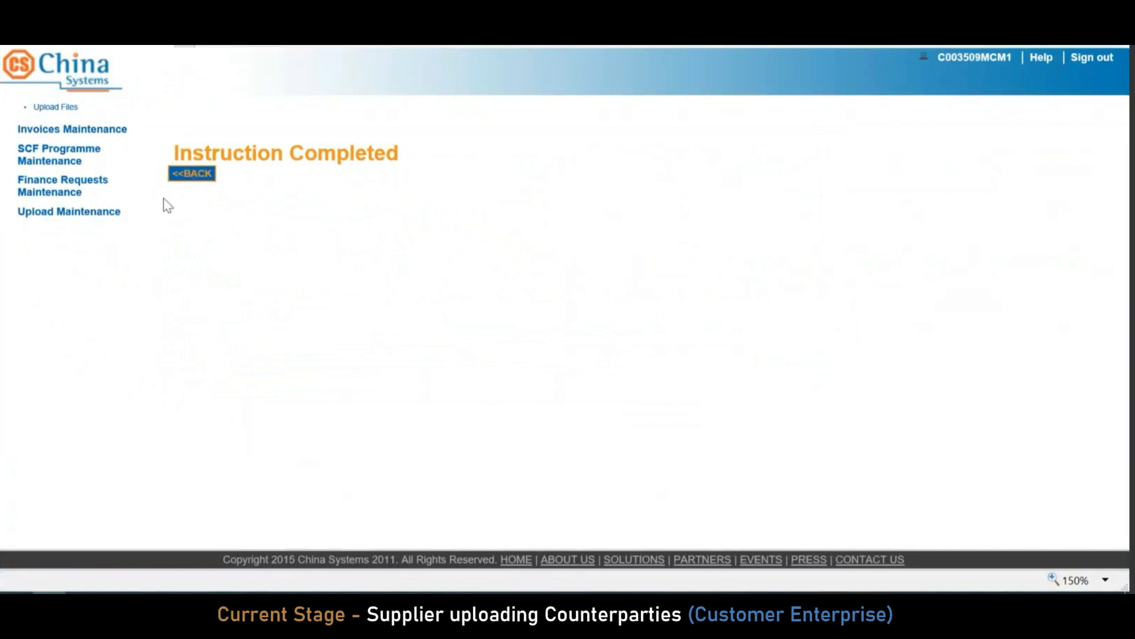
Check CounterParty_PF.xlsx in uploaded files: Waiting for Process, message Waiting for Back Office Process
{"action": "left_click", "coordinate": [110, 215]}
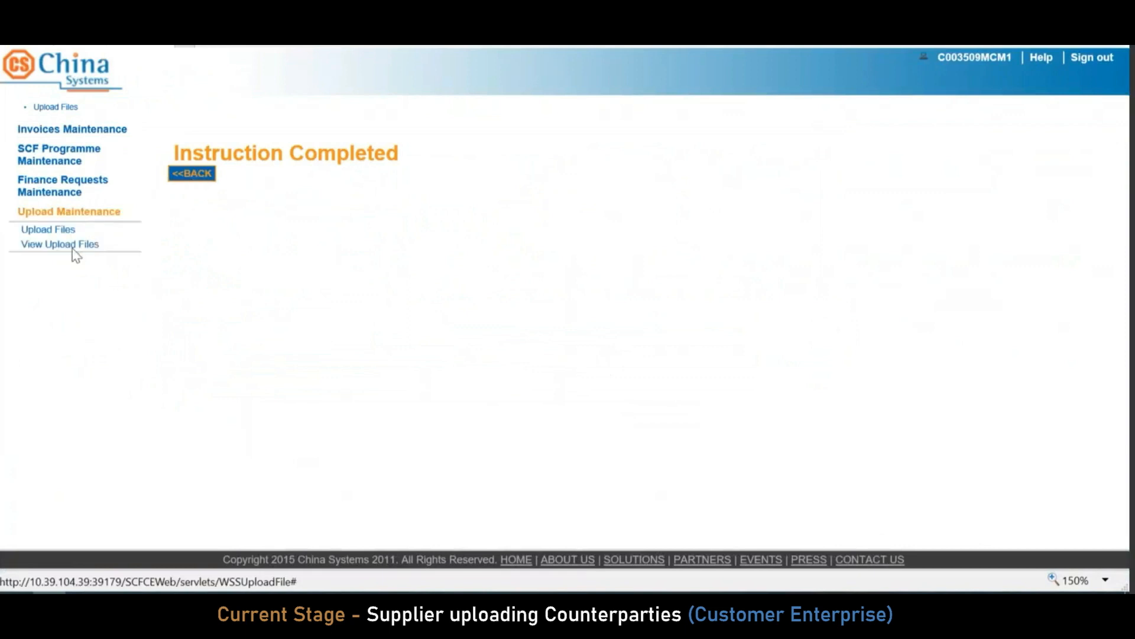
{"action": "left_click", "coordinate": [72, 247]}
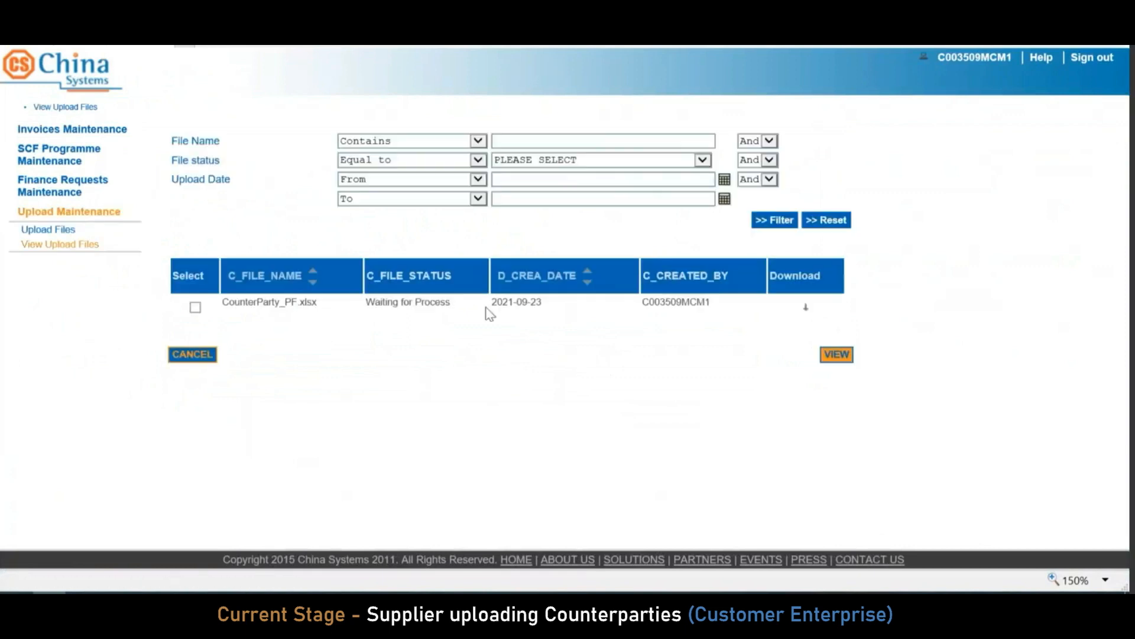
{"action": "left_click", "coordinate": [195, 307]}
{"action": "left_click_drag", "start_coordinate": [452, 305], "coordinate": [365, 305]}
{"action": "left_click", "coordinate": [454, 305]}
{"action": "left_click", "coordinate": [834, 354]}
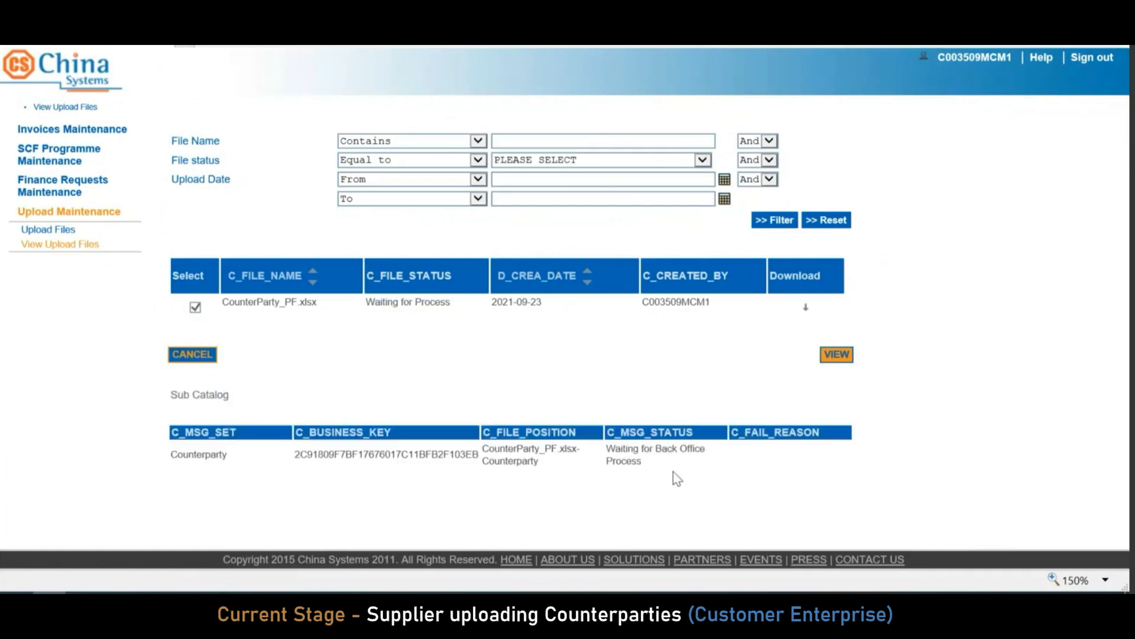
{"action": "triple_click", "coordinate": [651, 460]}
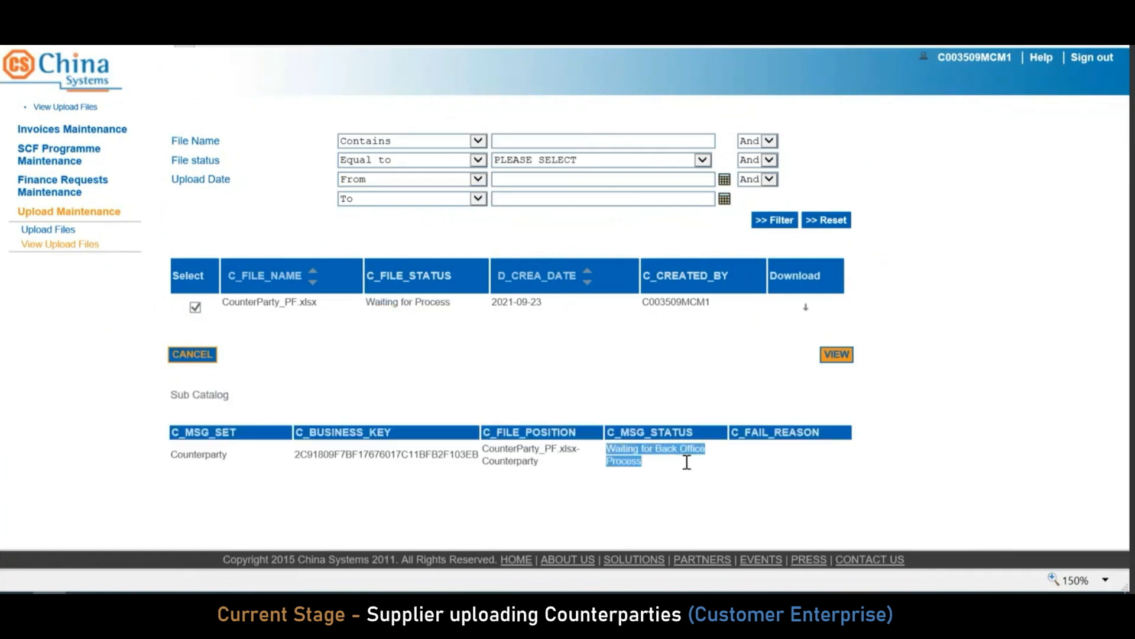
{"action": "left_click", "coordinate": [648, 471]}
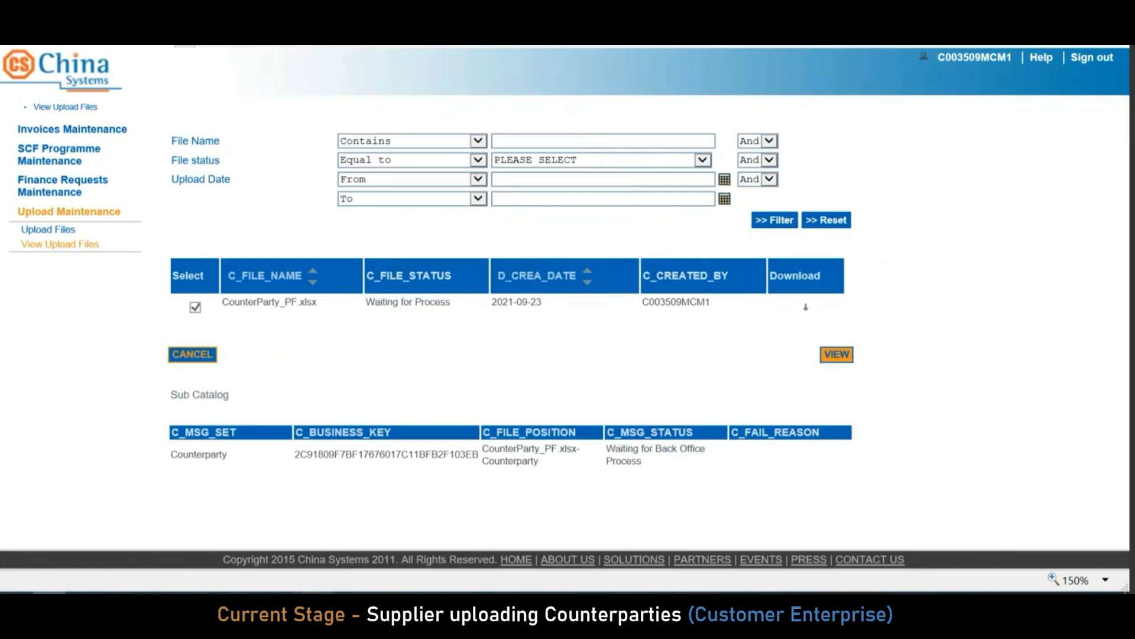
Refresh the list to confirm File Processing Completed and the message's File Process Completed status
{"action": "left_click", "coordinate": [70, 244]}
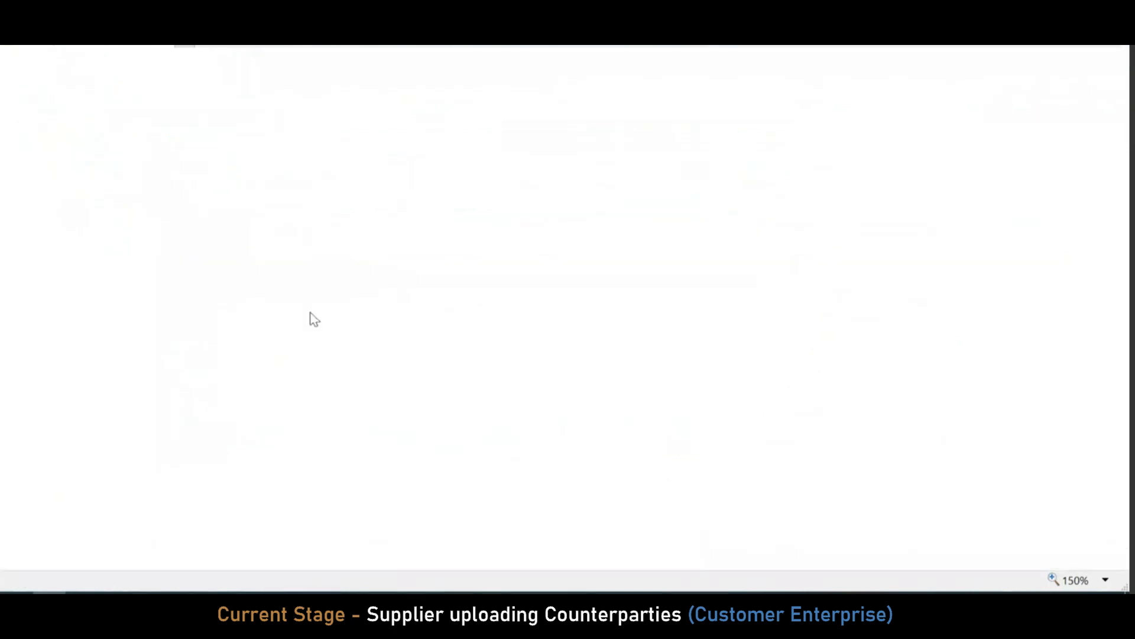
{"action": "left_click", "coordinate": [194, 307]}
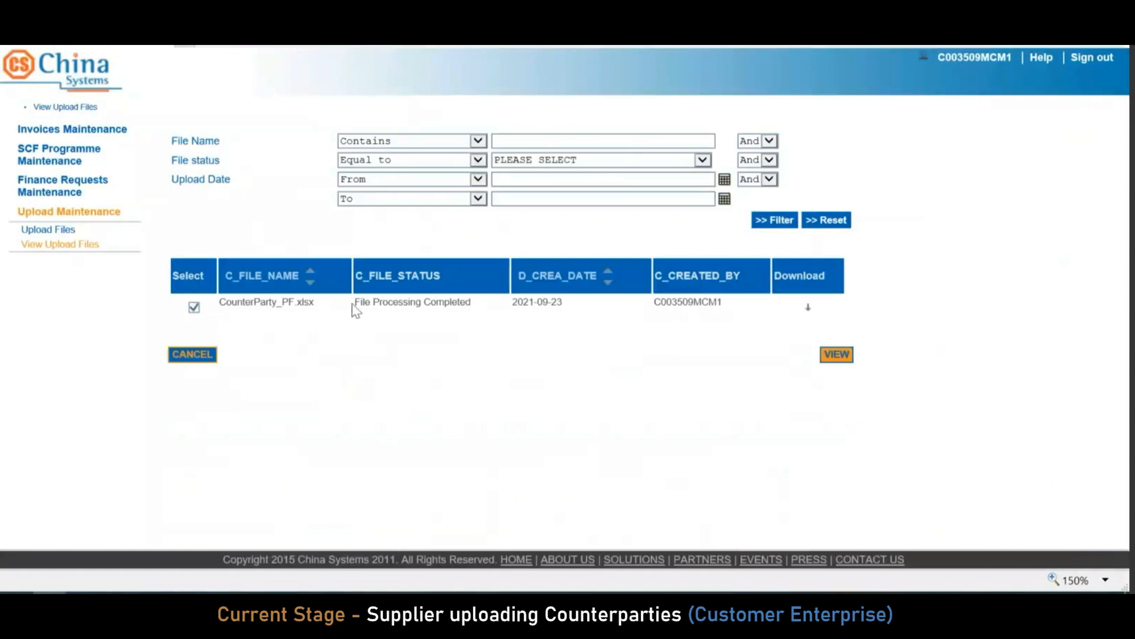
{"action": "left_click_drag", "start_coordinate": [474, 304], "coordinate": [360, 303]}
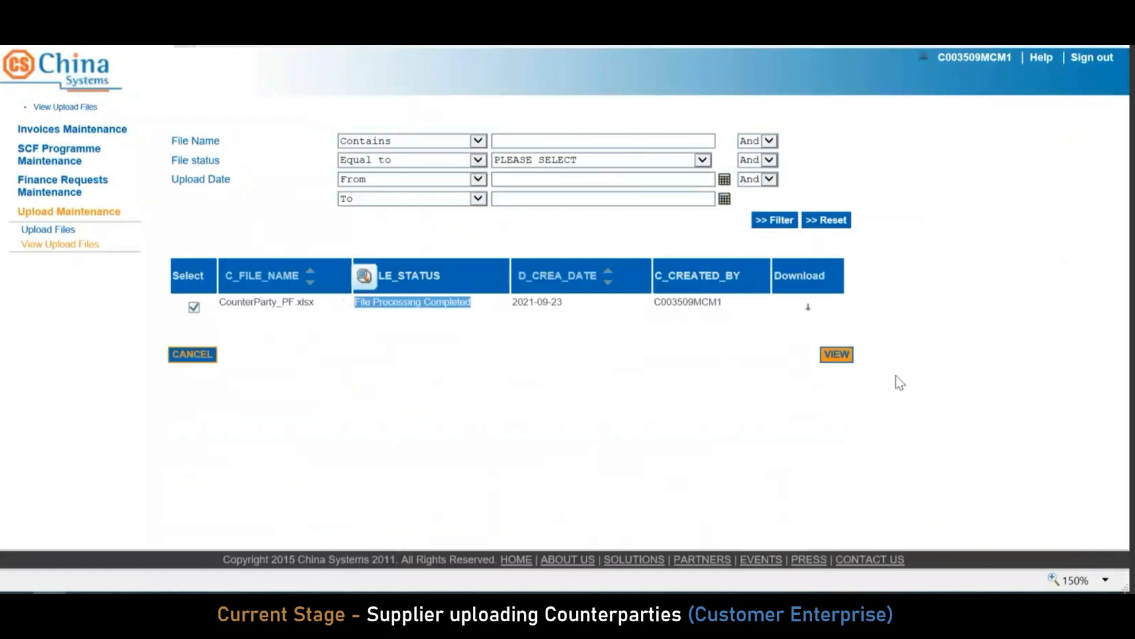
{"action": "left_click", "coordinate": [837, 355]}
{"action": "left_click_drag", "start_coordinate": [718, 459], "coordinate": [596, 457]}
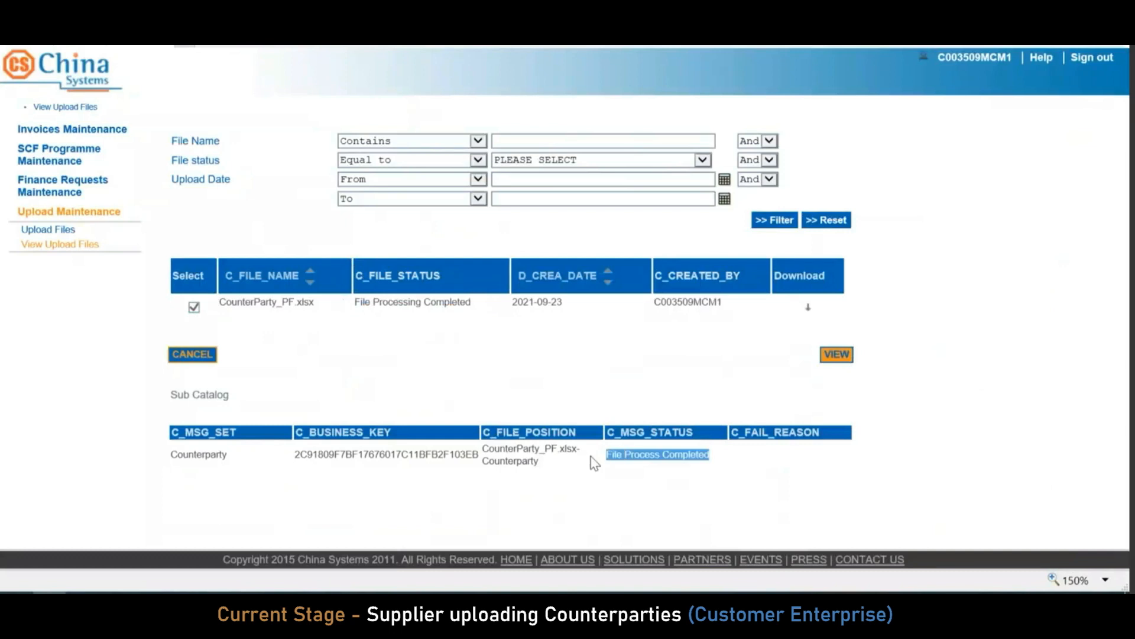
{"action": "left_click", "coordinate": [69, 187]}
{"action": "left_click", "coordinate": [69, 163]}
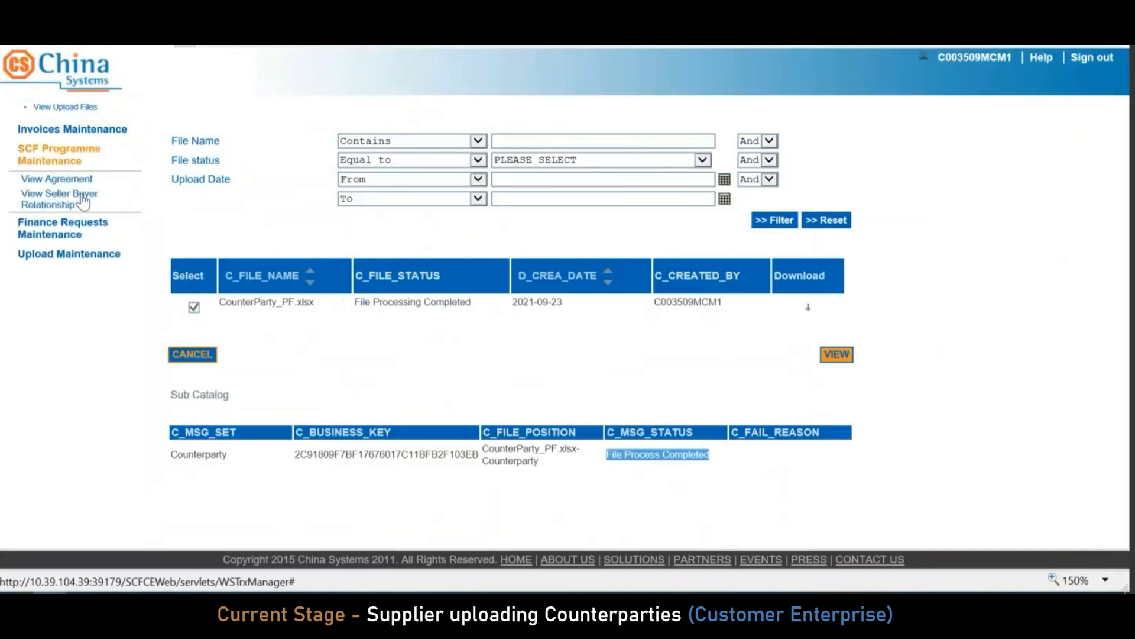
View relationship RDCSBANK210904555SBR with buyer Adam Test Company 10, then return to the list
{"action": "left_click", "coordinate": [83, 201]}
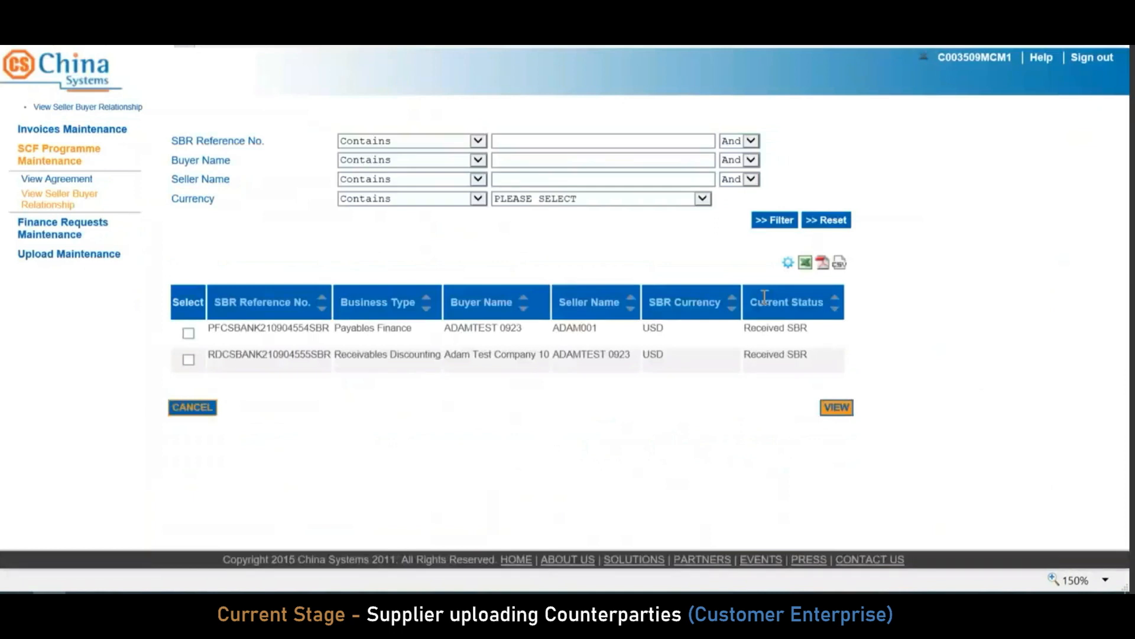
{"action": "left_click", "coordinate": [189, 360]}
{"action": "left_click", "coordinate": [838, 408]}
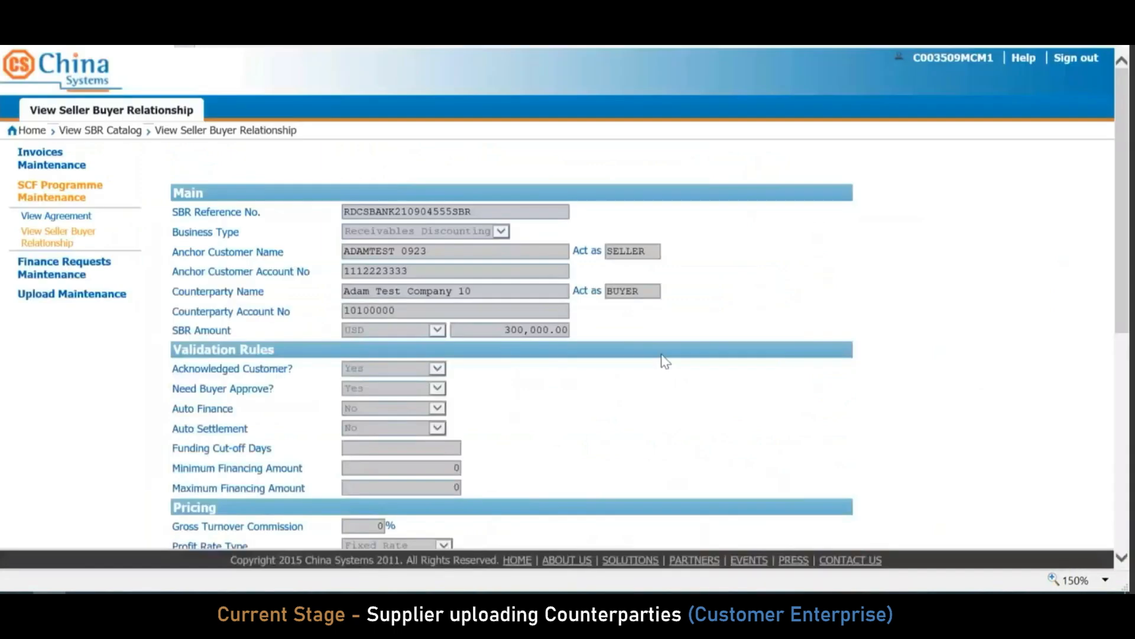
{"action": "scroll", "coordinate": [1123, 236], "scroll_direction": "down", "scroll_amount": 2}
{"action": "left_click_drag", "start_coordinate": [1125, 178], "coordinate": [1127, 381]}
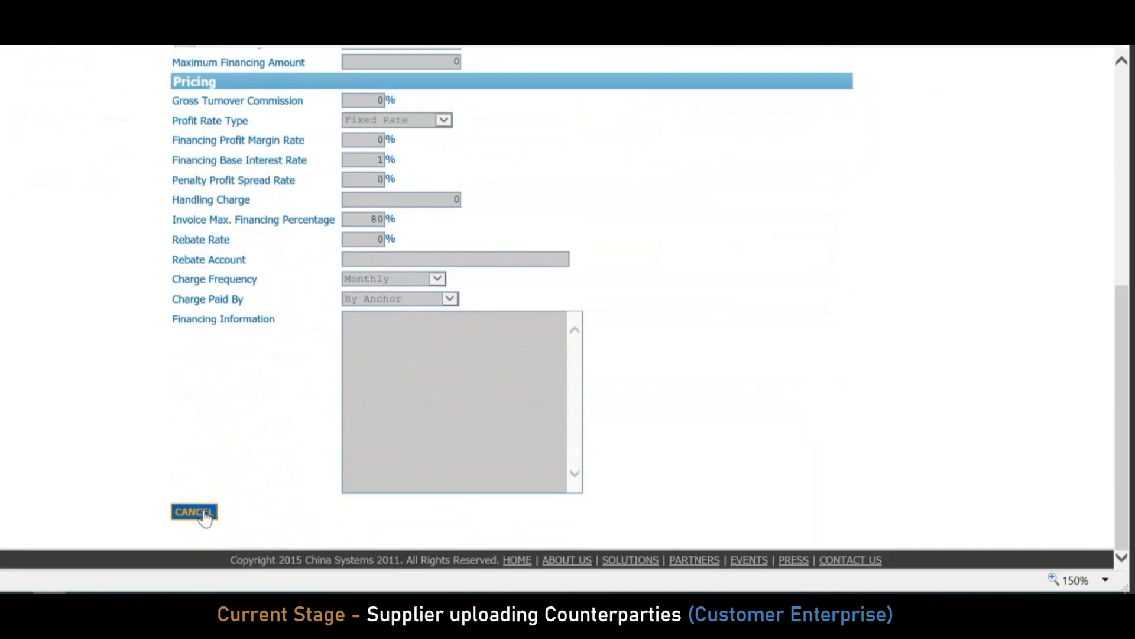
{"action": "left_click", "coordinate": [204, 513]}
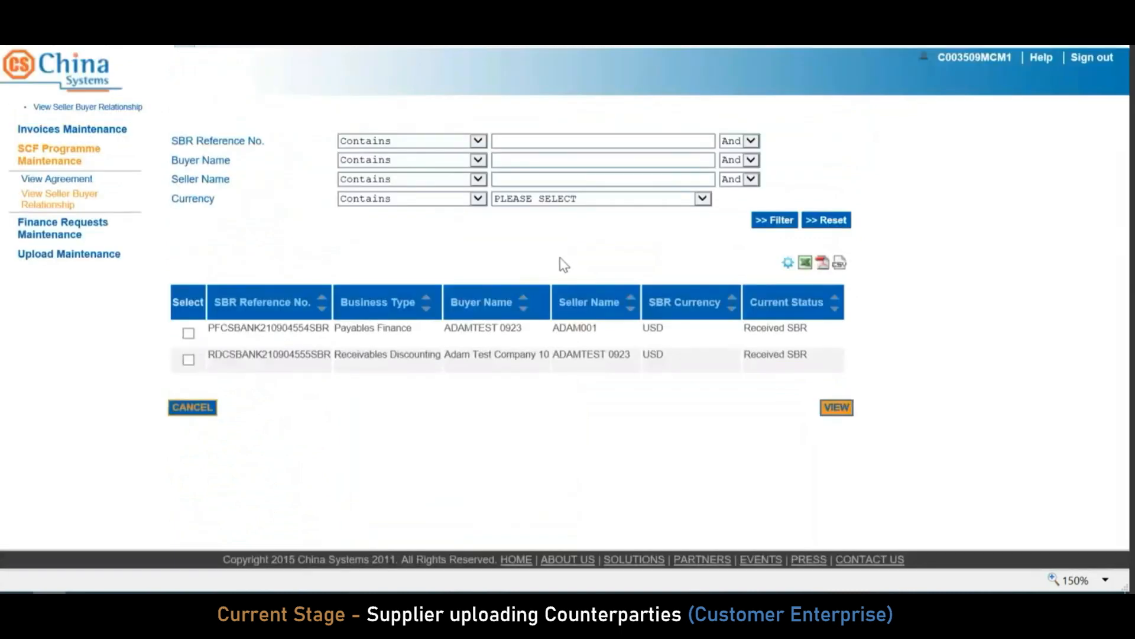
{"action": "left_click", "coordinate": [89, 259]}
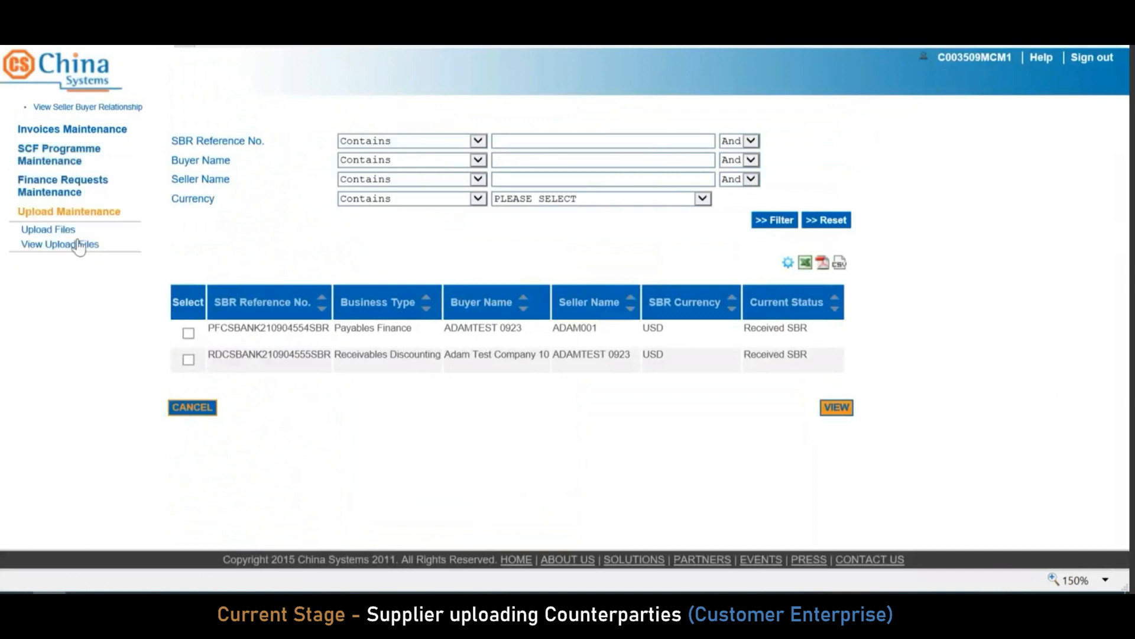
Scroll through the InvoiceDetail sheet's four invoices EEINV093001–EEINV093004, all due 10/30/2021
{"action": "left_click", "coordinate": [65, 232]}
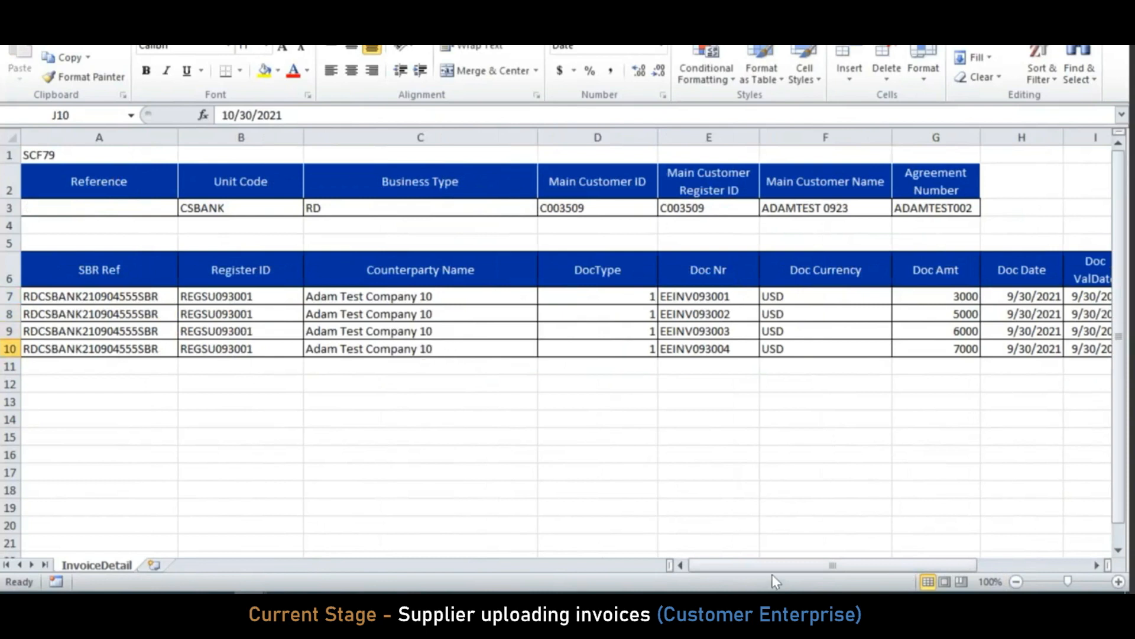
{"action": "left_click_drag", "start_coordinate": [748, 569], "coordinate": [747, 568]}
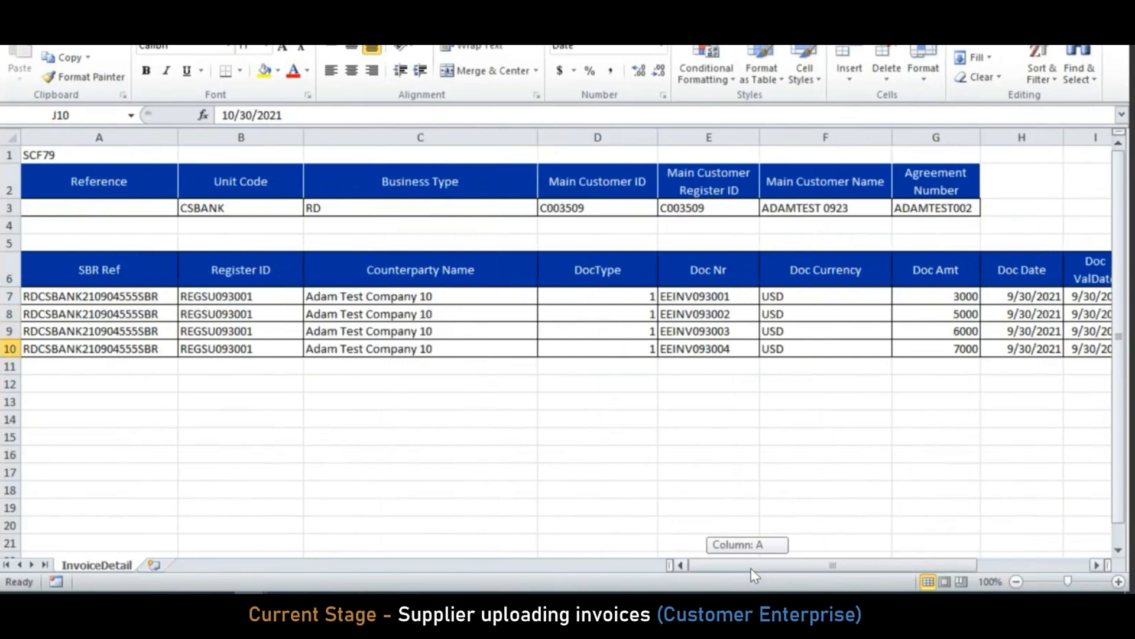
{"action": "left_click_drag", "start_coordinate": [753, 569], "coordinate": [759, 568]}
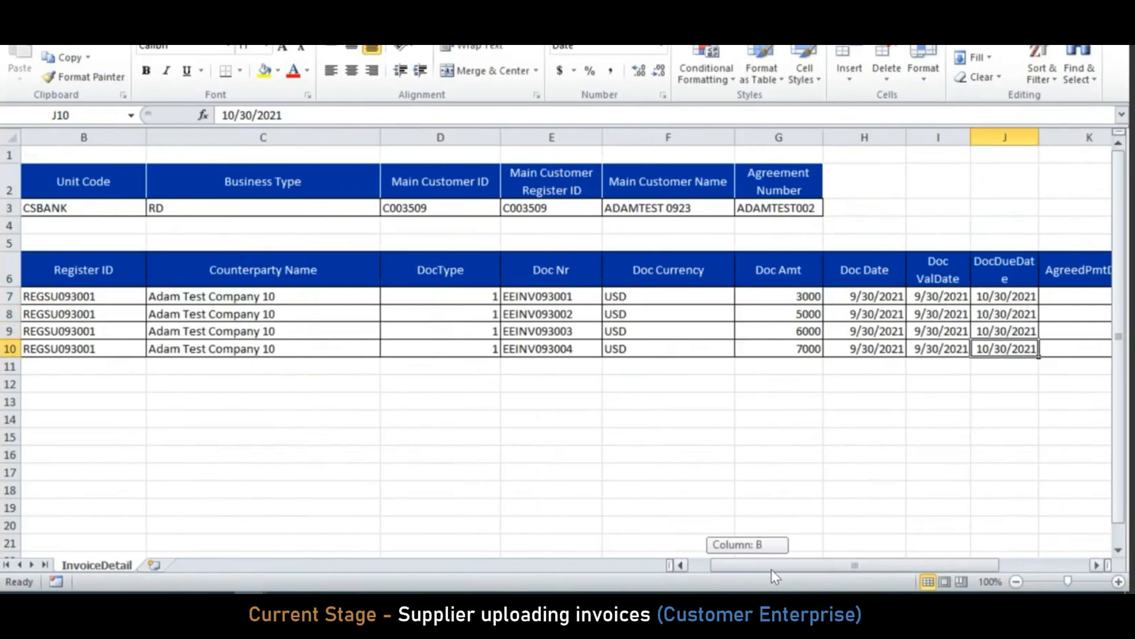
{"action": "left_click_drag", "start_coordinate": [793, 567], "coordinate": [793, 568]}
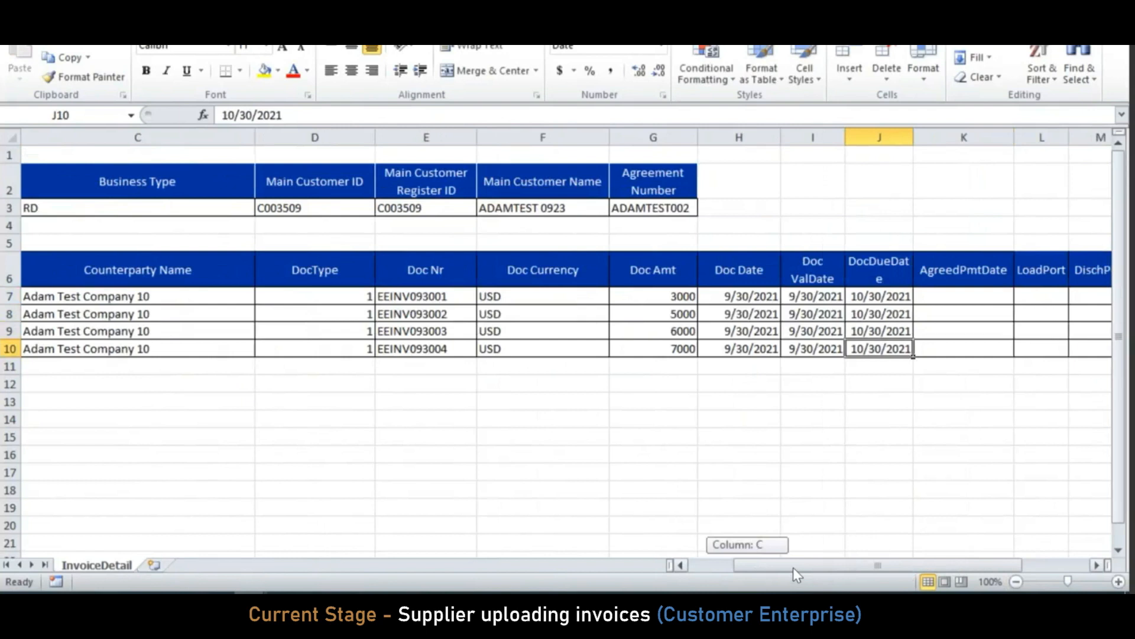
{"action": "left_click_drag", "start_coordinate": [779, 567], "coordinate": [772, 563]}
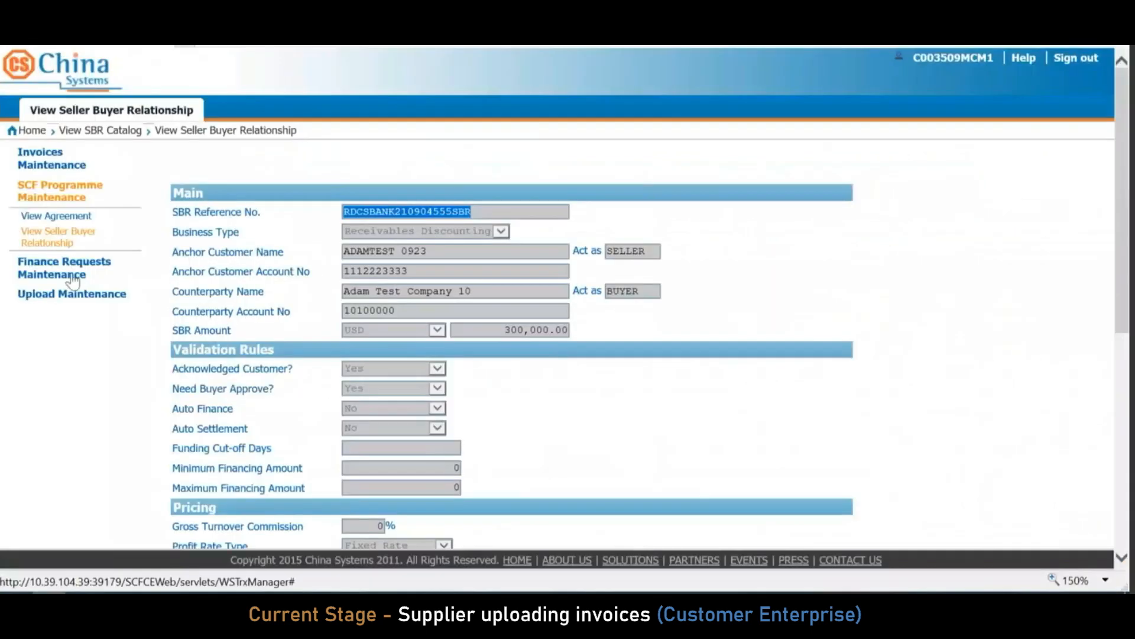
Close the relationship details and return to the file upload page
{"action": "scroll", "coordinate": [274, 463], "scroll_direction": "down", "scroll_amount": 5}
{"action": "scroll", "coordinate": [226, 508], "scroll_direction": "down", "scroll_amount": 2}
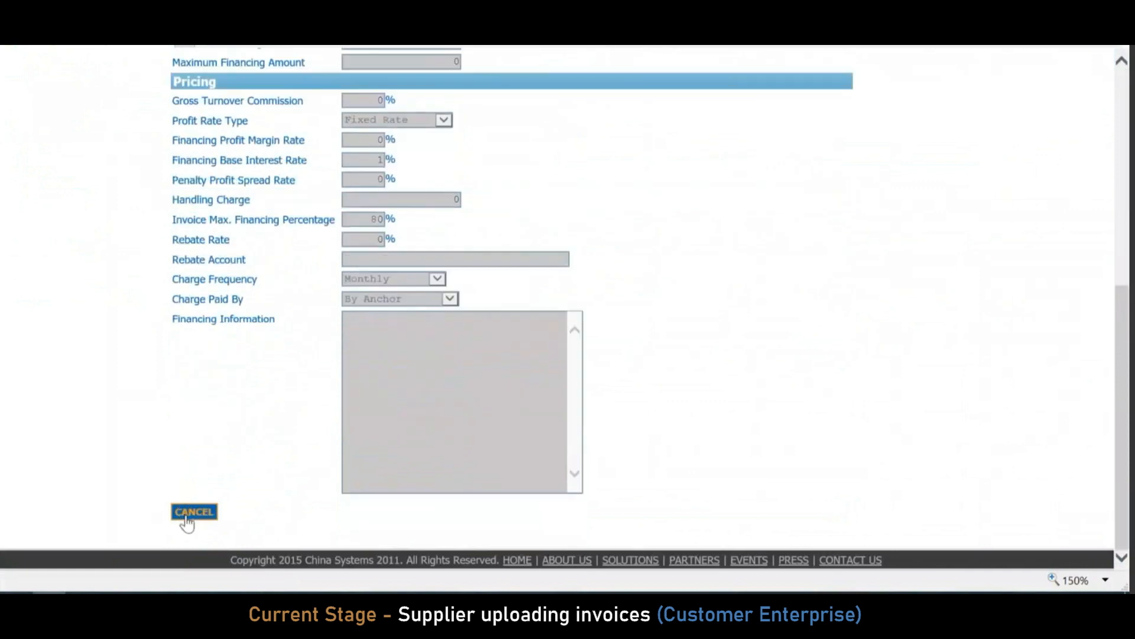
{"action": "left_click", "coordinate": [188, 520]}
{"action": "left_click", "coordinate": [81, 256]}
{"action": "left_click", "coordinate": [62, 230]}
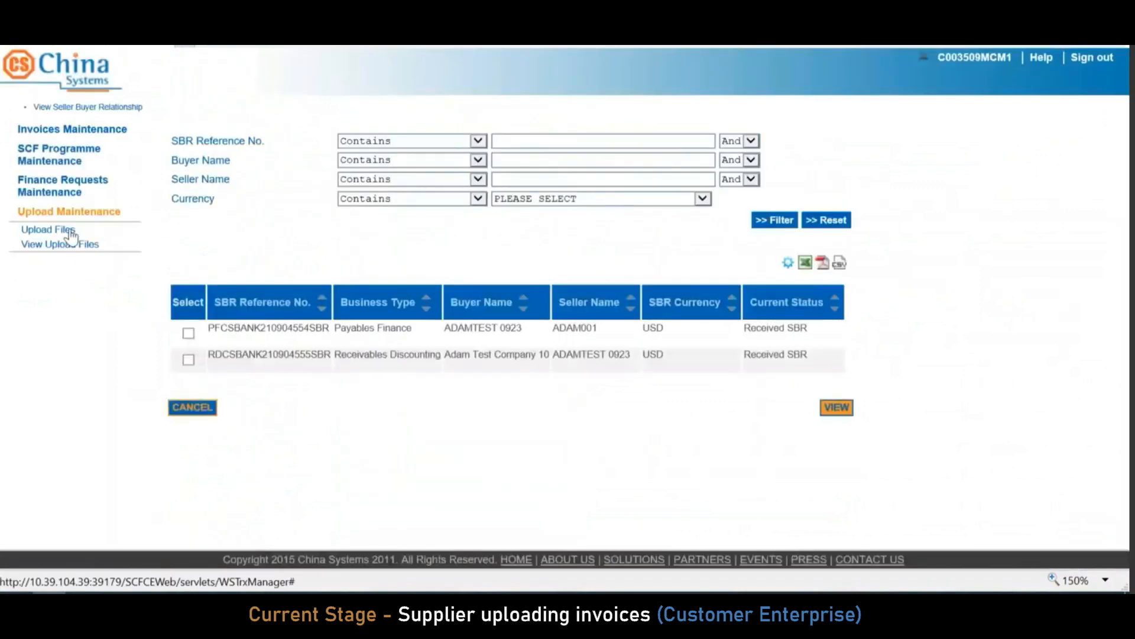
Upload EEINV0923_551SBR.xlsx as an Invoice message and open the uploaded files list
{"action": "left_click", "coordinate": [405, 318]}
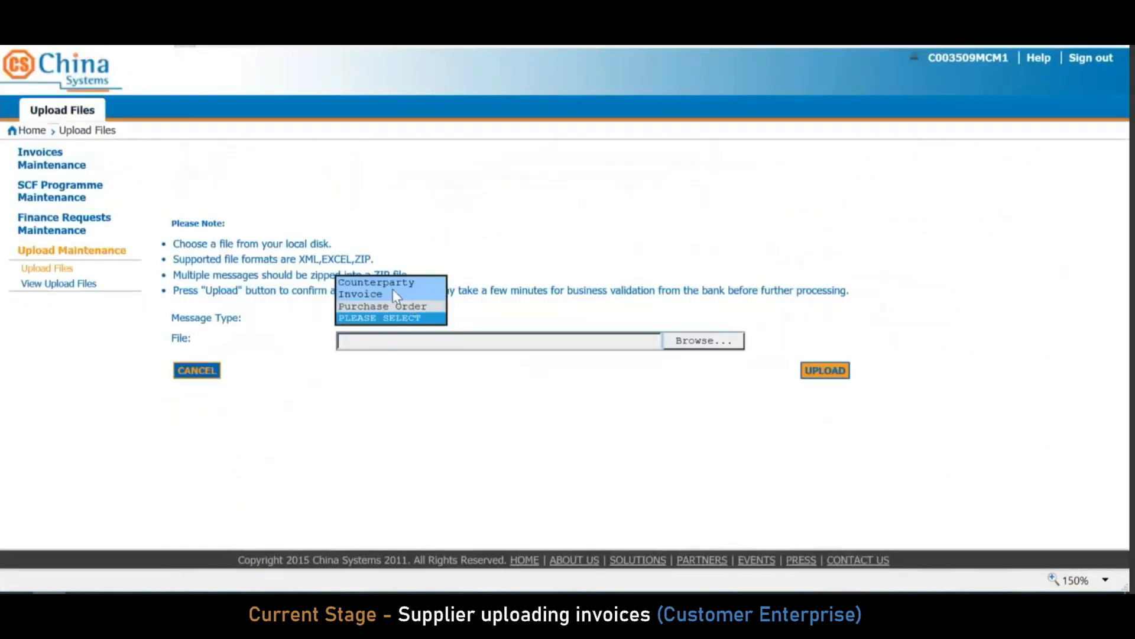
{"action": "left_click", "coordinate": [375, 294]}
{"action": "left_click", "coordinate": [733, 346]}
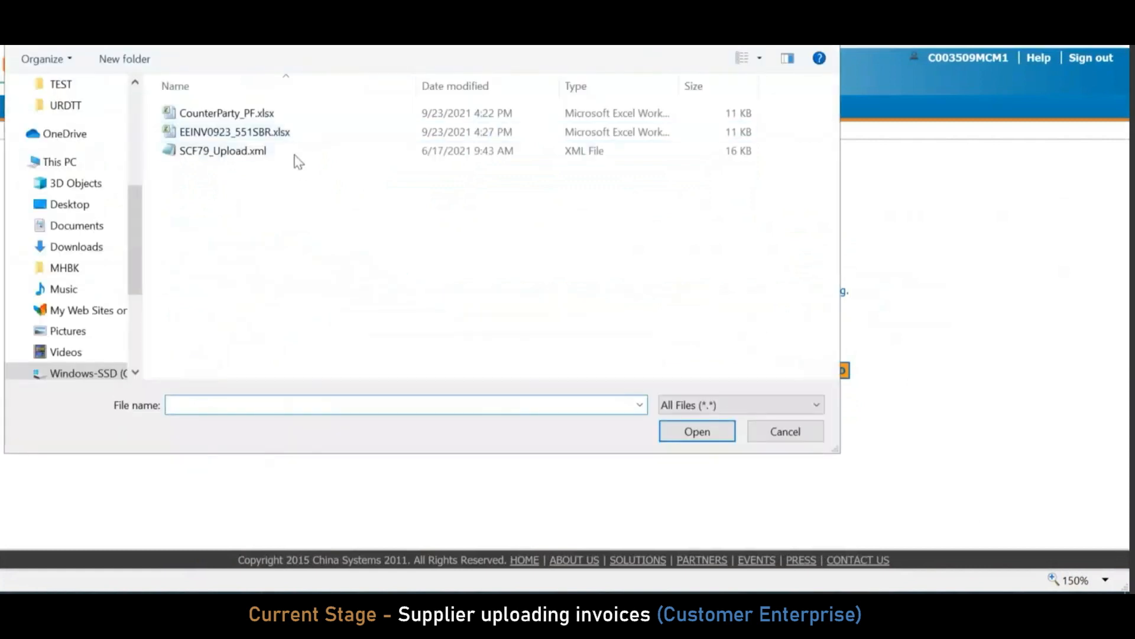
{"action": "left_click", "coordinate": [297, 136]}
{"action": "double_click", "coordinate": [298, 134]}
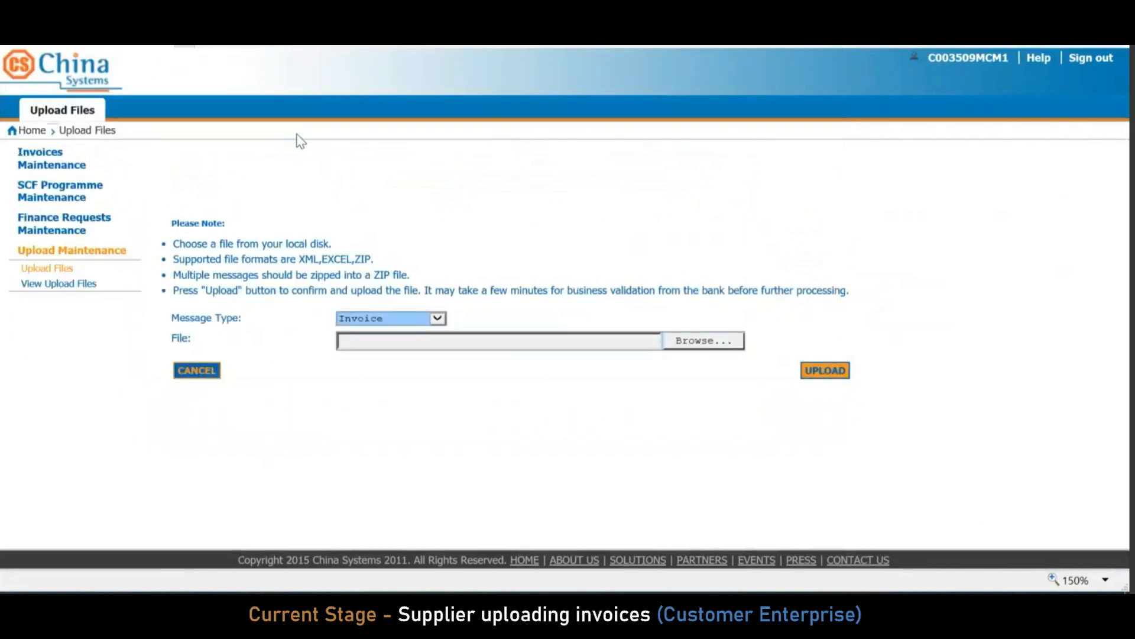
{"action": "left_click", "coordinate": [842, 376]}
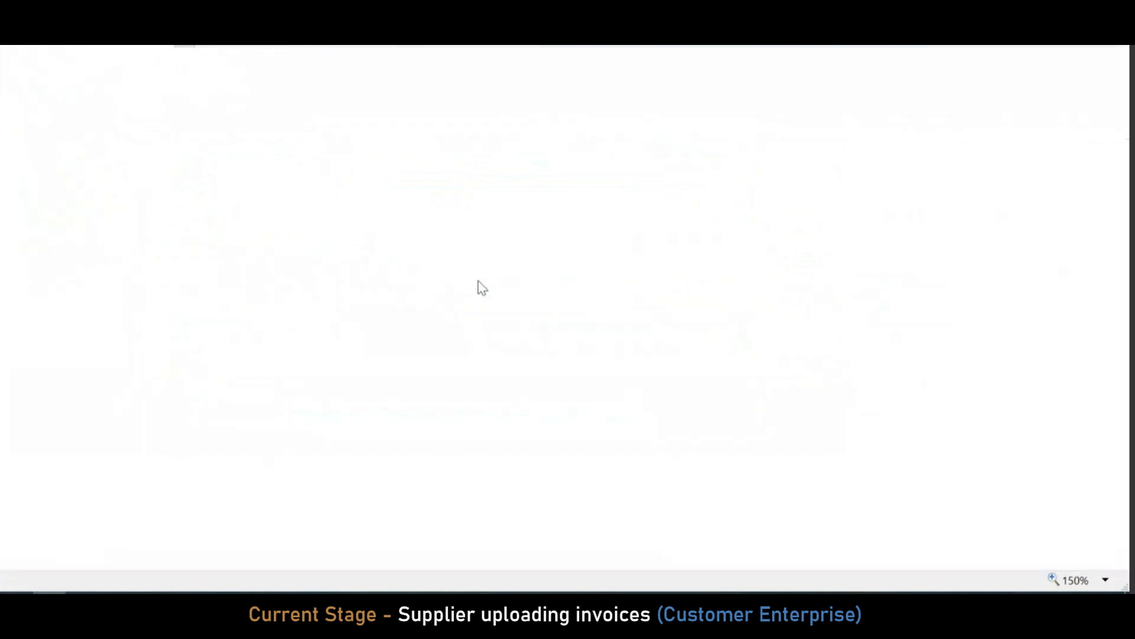
{"action": "left_click", "coordinate": [94, 217]}
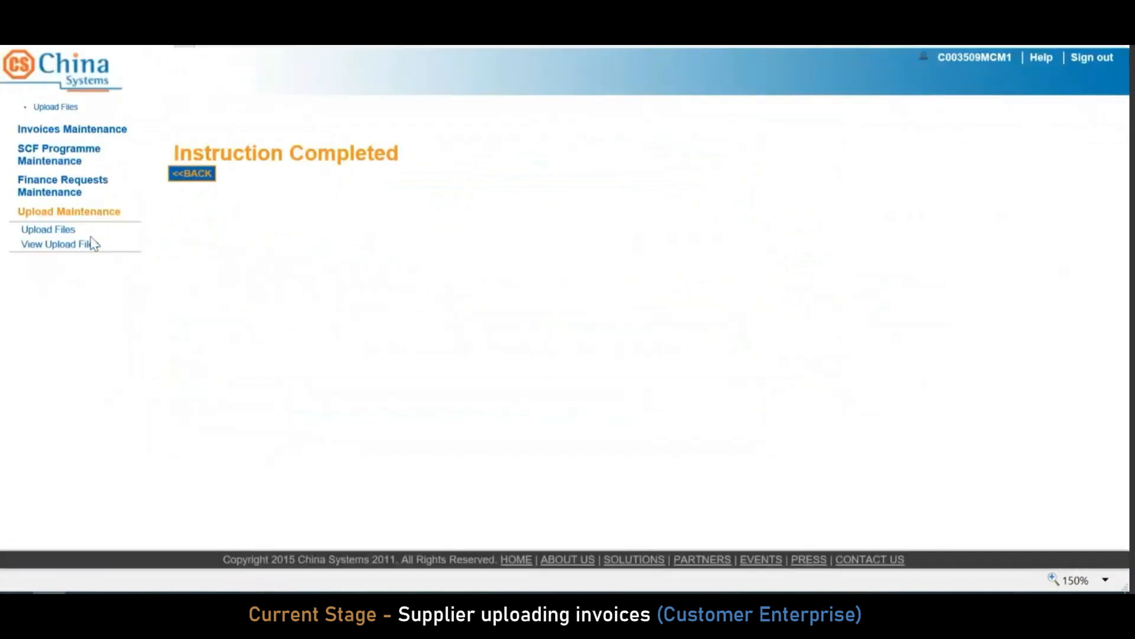
{"action": "left_click", "coordinate": [80, 246]}
Refresh and confirm EEINV0923_551SBR.xlsx shows File Processing Completed, its Invoice message File Process Completed
{"action": "left_click", "coordinate": [193, 334]}
{"action": "left_click", "coordinate": [848, 386]}
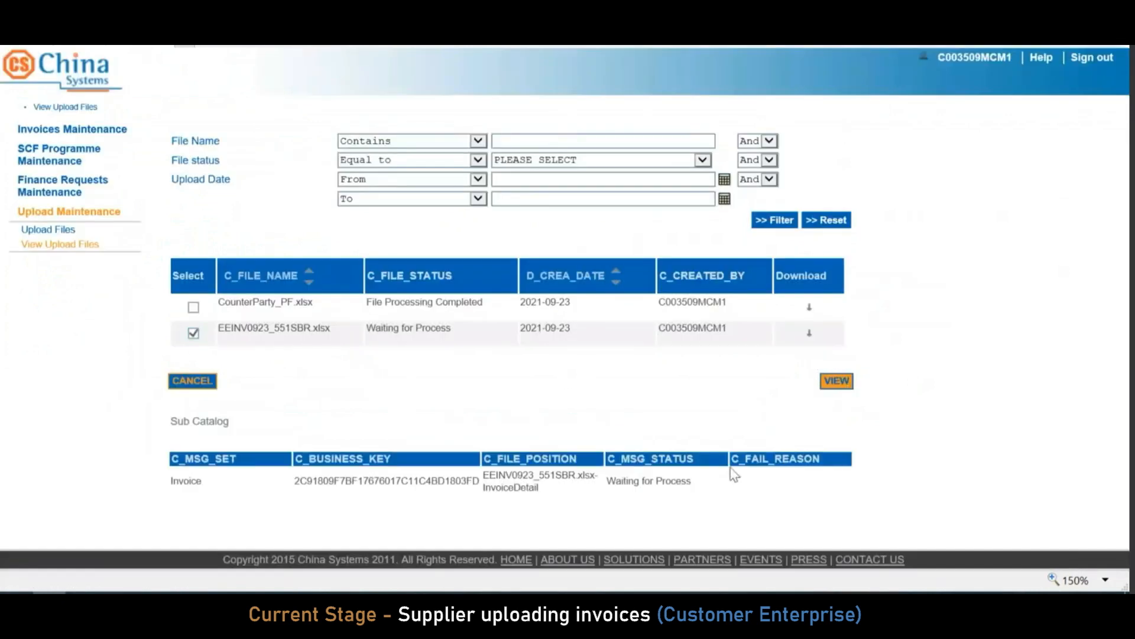
{"action": "left_click", "coordinate": [70, 245]}
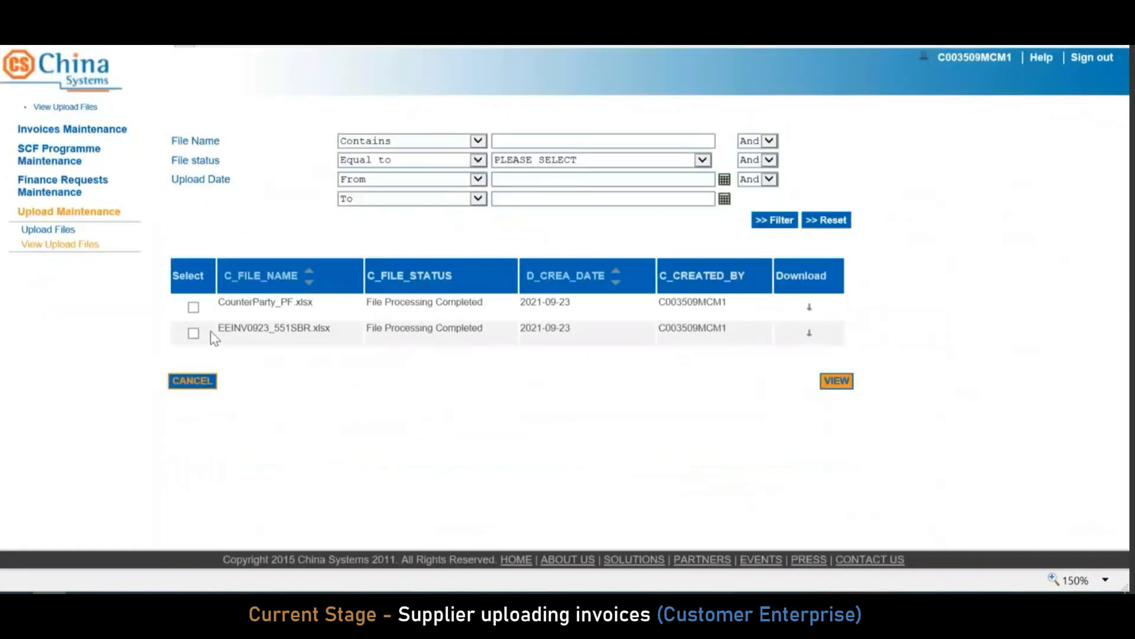
{"action": "left_click", "coordinate": [194, 333]}
{"action": "left_click", "coordinate": [834, 382]}
{"action": "left_click_drag", "start_coordinate": [594, 488], "coordinate": [760, 482]}
{"action": "left_click_drag", "start_coordinate": [385, 302], "coordinate": [375, 338]}
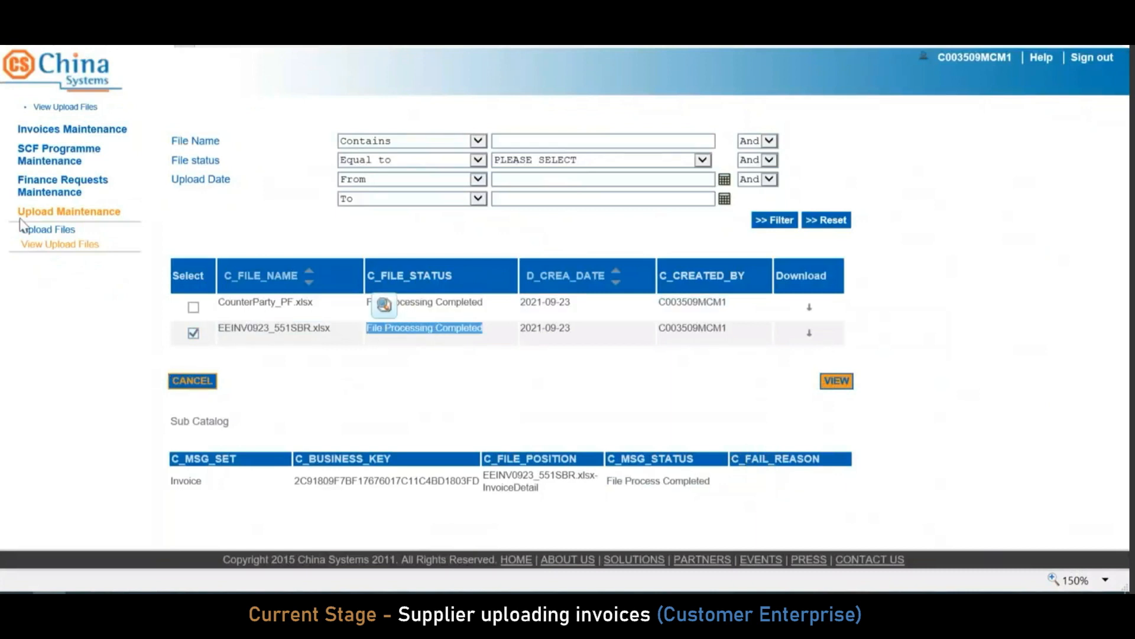
{"action": "left_click", "coordinate": [102, 132]}
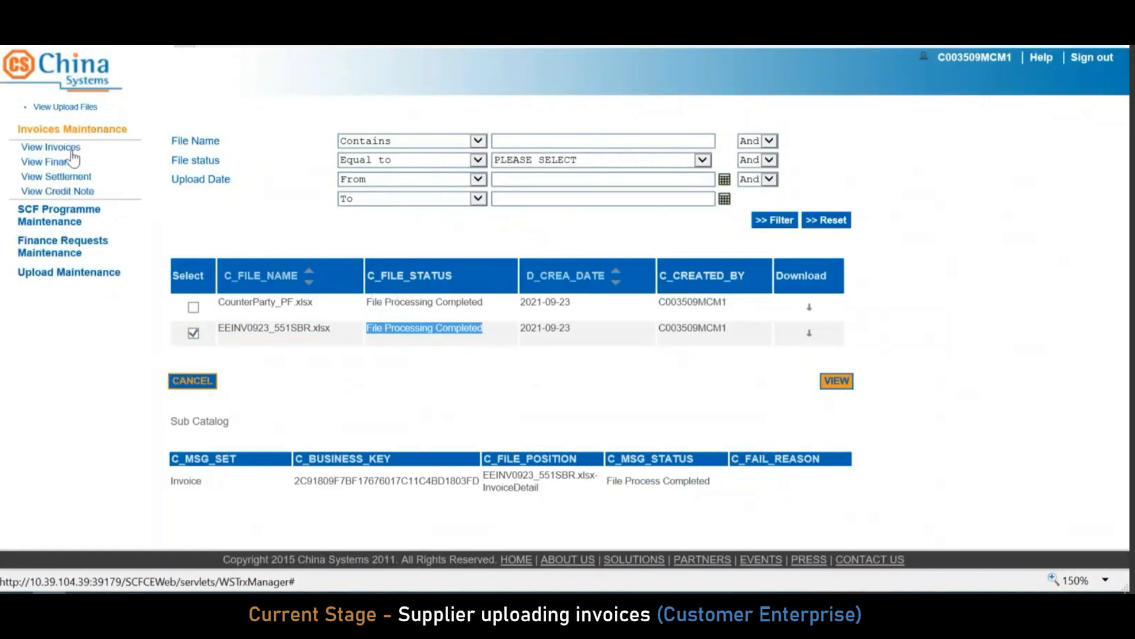
Check the four invoices under RDCSBANK210904555SBR, confirming EEINV093001 shows Pending status
{"action": "left_click", "coordinate": [72, 149]}
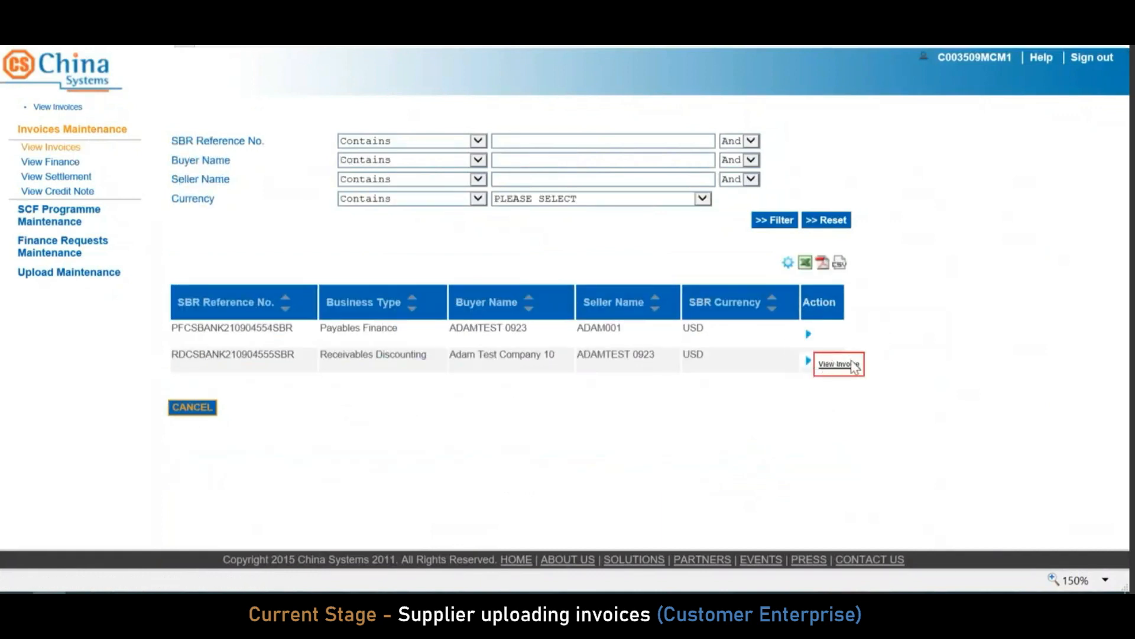
{"action": "left_click", "coordinate": [840, 364]}
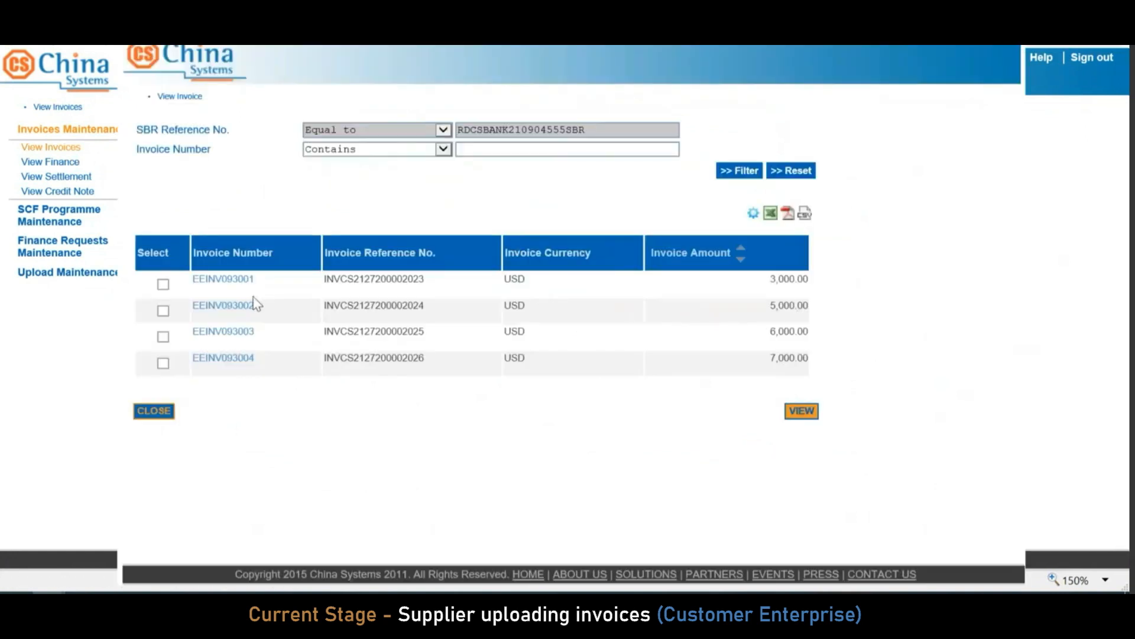
{"action": "left_click", "coordinate": [163, 284]}
{"action": "left_click", "coordinate": [225, 282]}
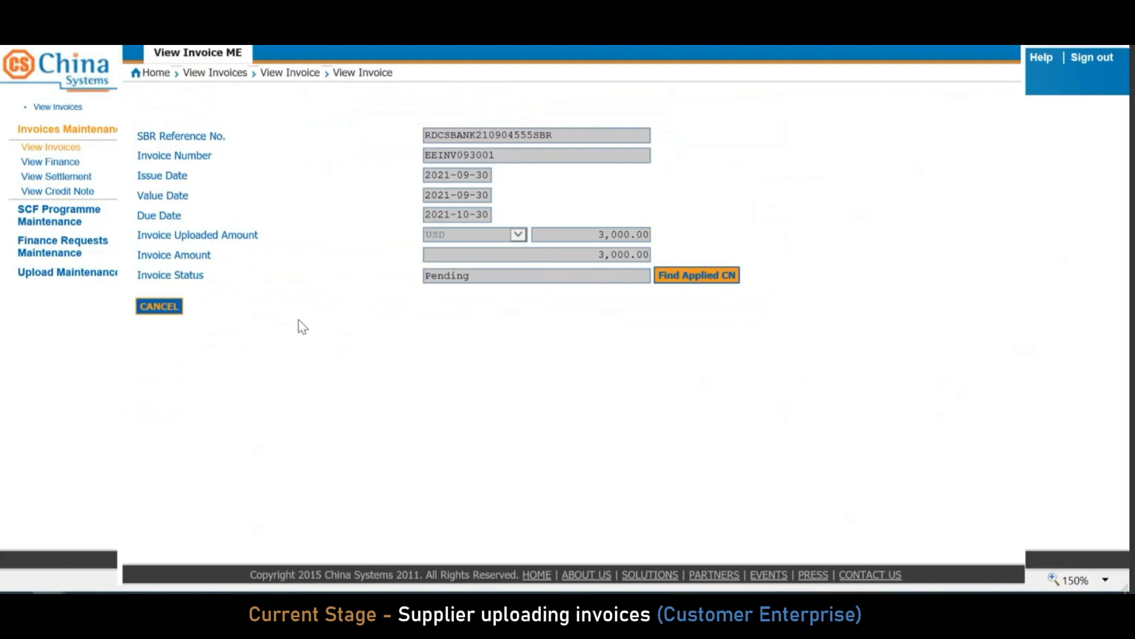
{"action": "left_click", "coordinate": [172, 309]}
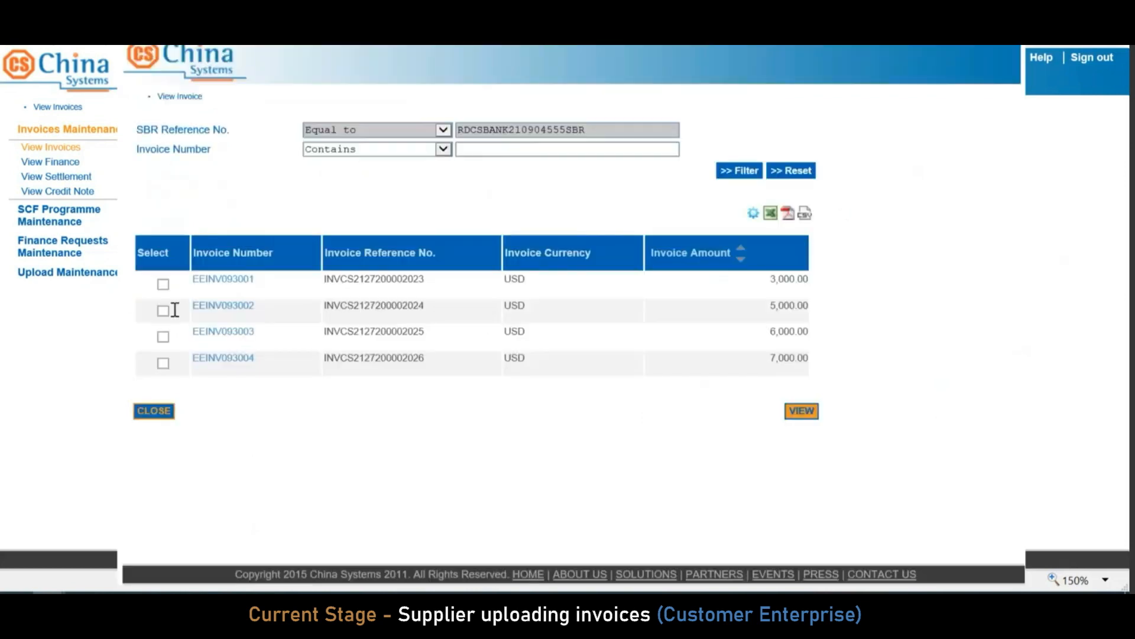
{"action": "left_click", "coordinate": [155, 411]}
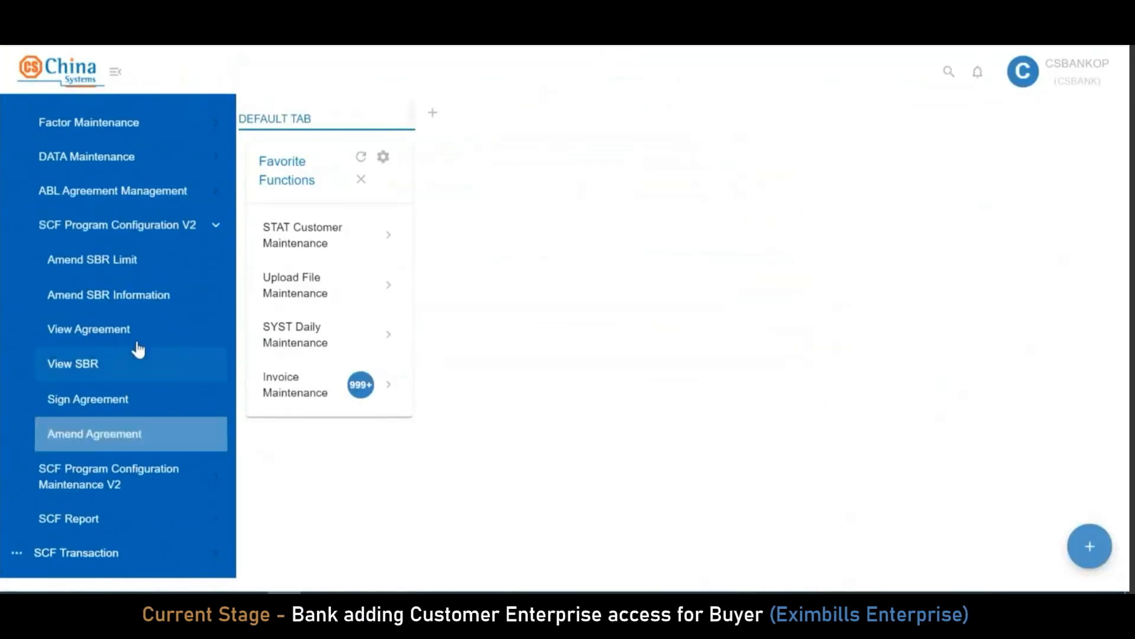
Filter the SBR amendment list by RDCSBANK210904555SBR and open that SBR
{"action": "left_click", "coordinate": [152, 295]}
{"action": "left_click", "coordinate": [1004, 184]}
{"action": "left_click", "coordinate": [655, 350]}
{"action": "type", "text": "RDCSBANK210904555SBR"}
{"action": "left_click", "coordinate": [932, 454]}
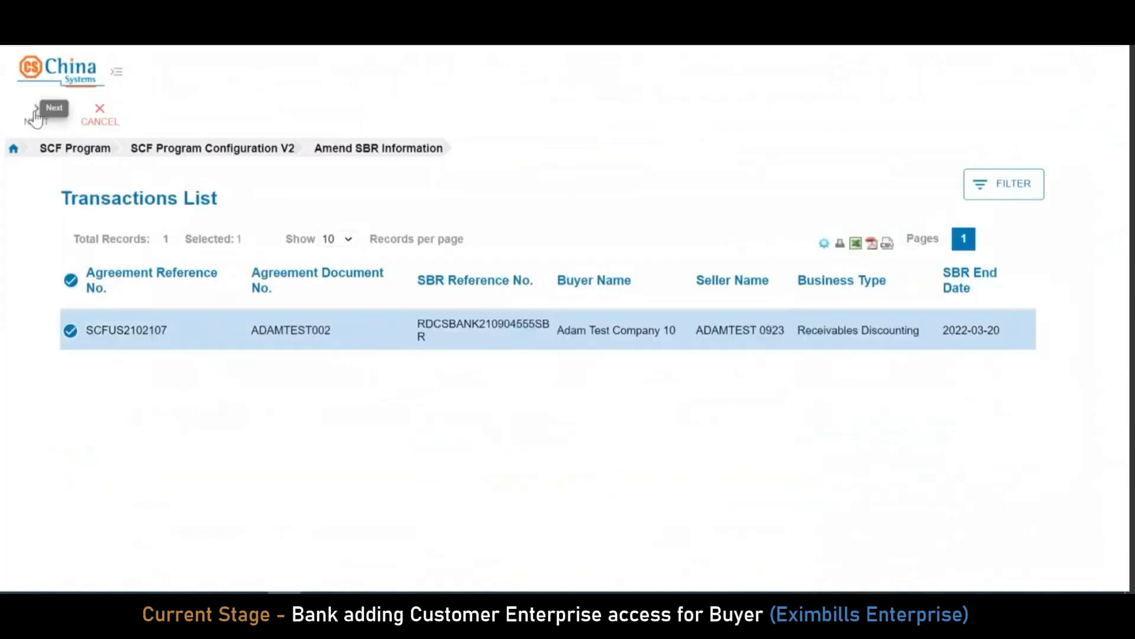
{"action": "left_click", "coordinate": [36, 116]}
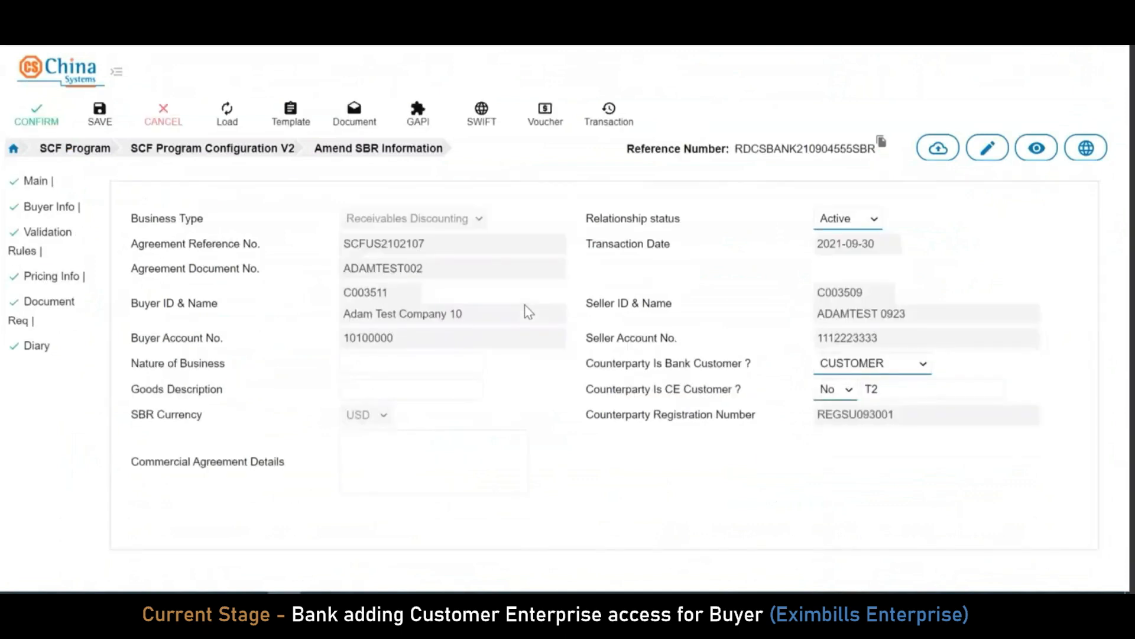
Set Counterparty Is CE Customer to Yes and complete the amendment
{"action": "left_click", "coordinate": [850, 395]}
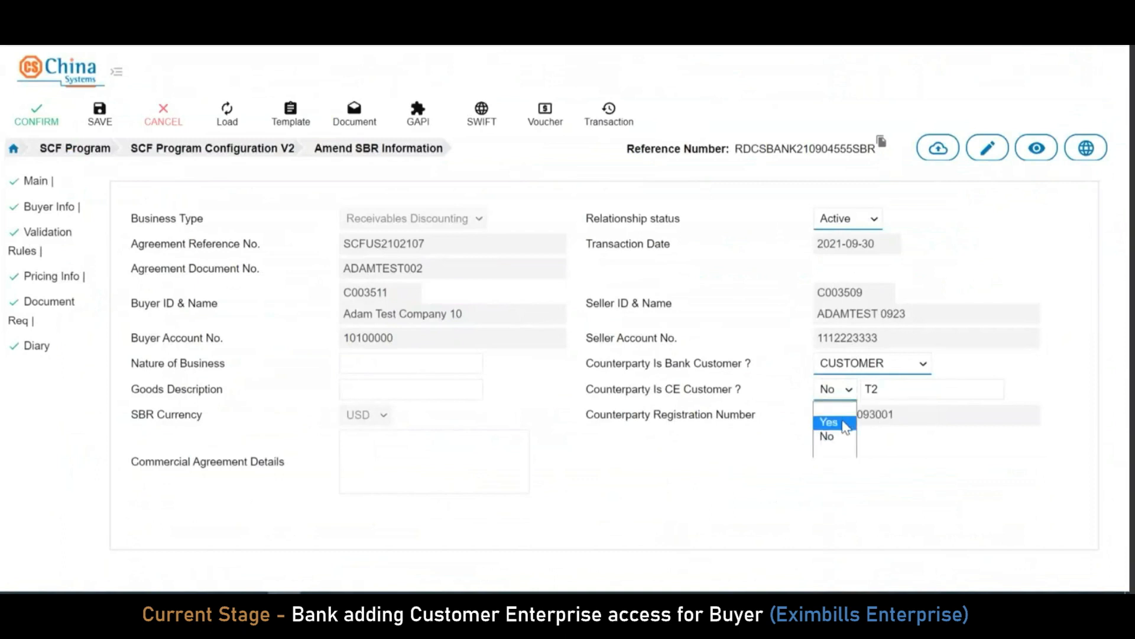
{"action": "left_click", "coordinate": [844, 423]}
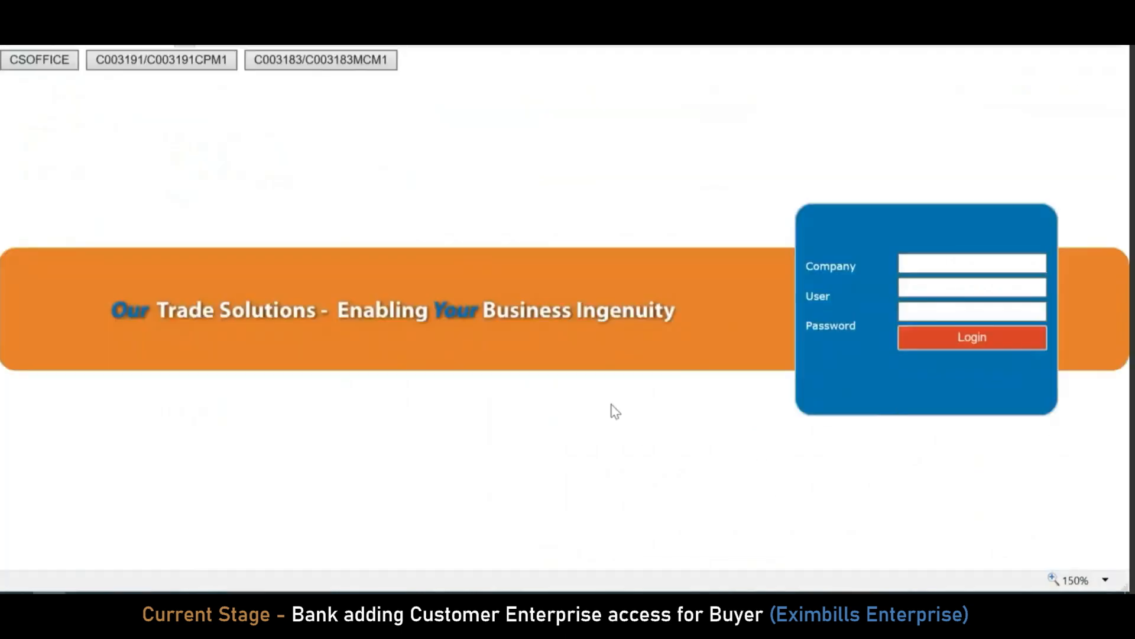
{"action": "left_click", "coordinate": [938, 262]}
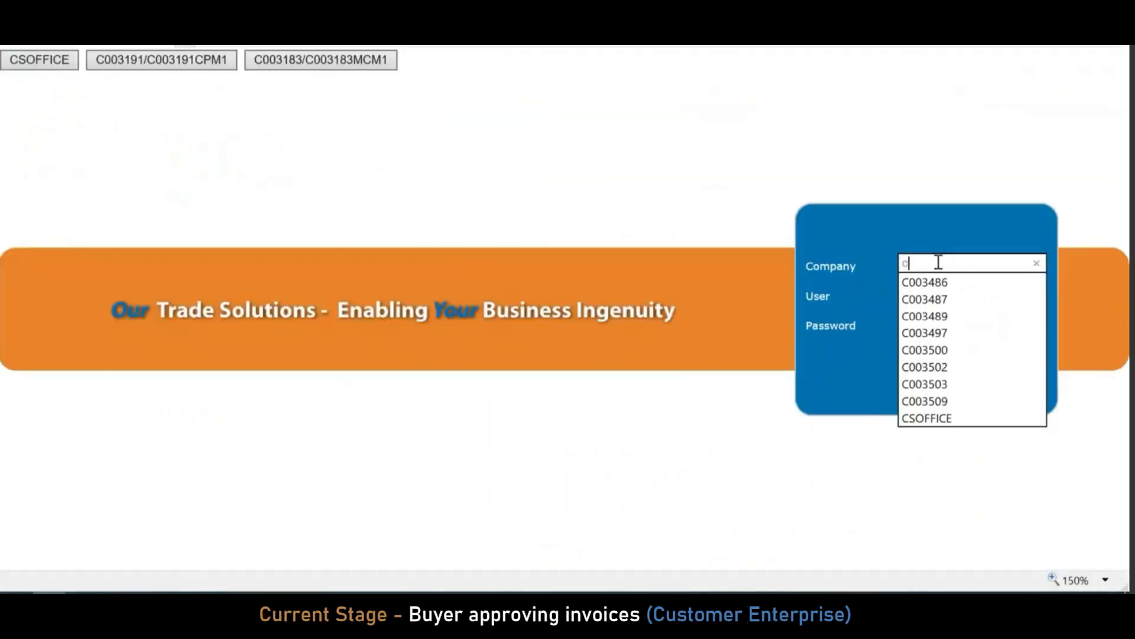
Sign in with the buyer company code and user ID, then expand SCF Programme Maintenance
{"action": "key", "text": "BackSpace"}
{"action": "type", "text": "C003501"}
{"action": "key", "text": "ctrl+a"}
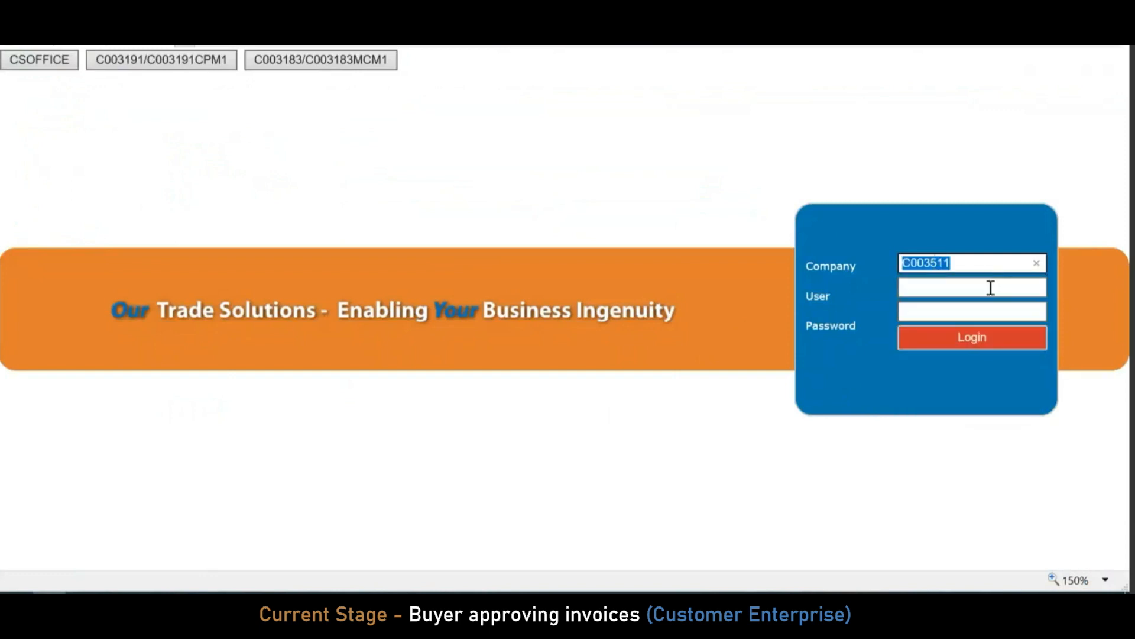
{"action": "key", "text": "ctrl+c"}
{"action": "left_click", "coordinate": [990, 288]}
{"action": "key", "text": "ctrl+v"}
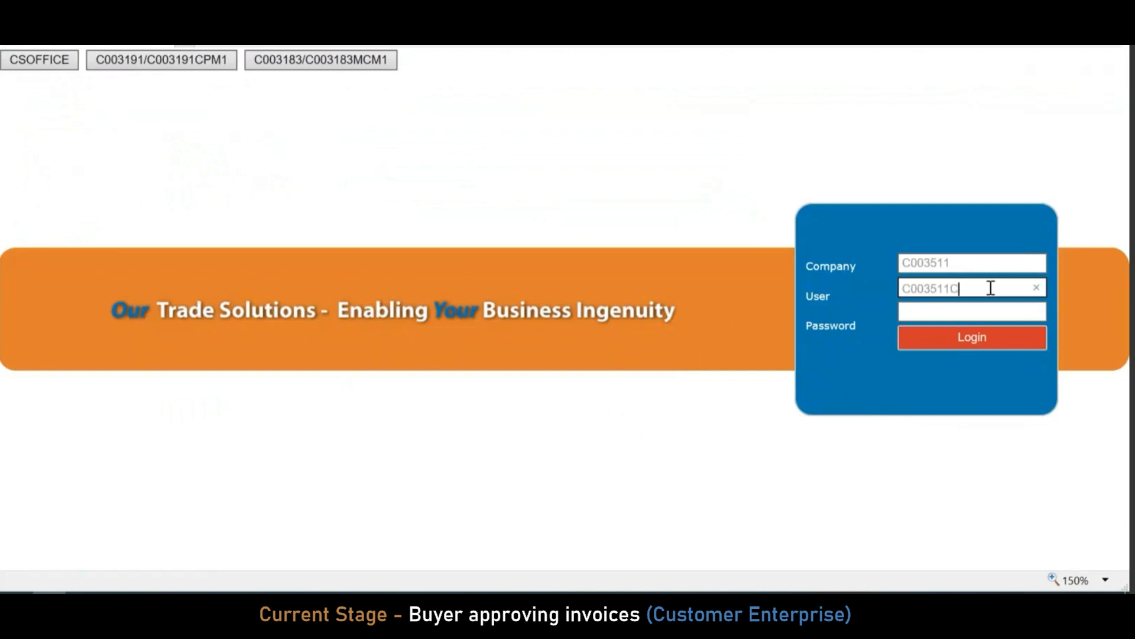
{"action": "type", "text": "1"}
{"action": "key", "text": "Tab"}
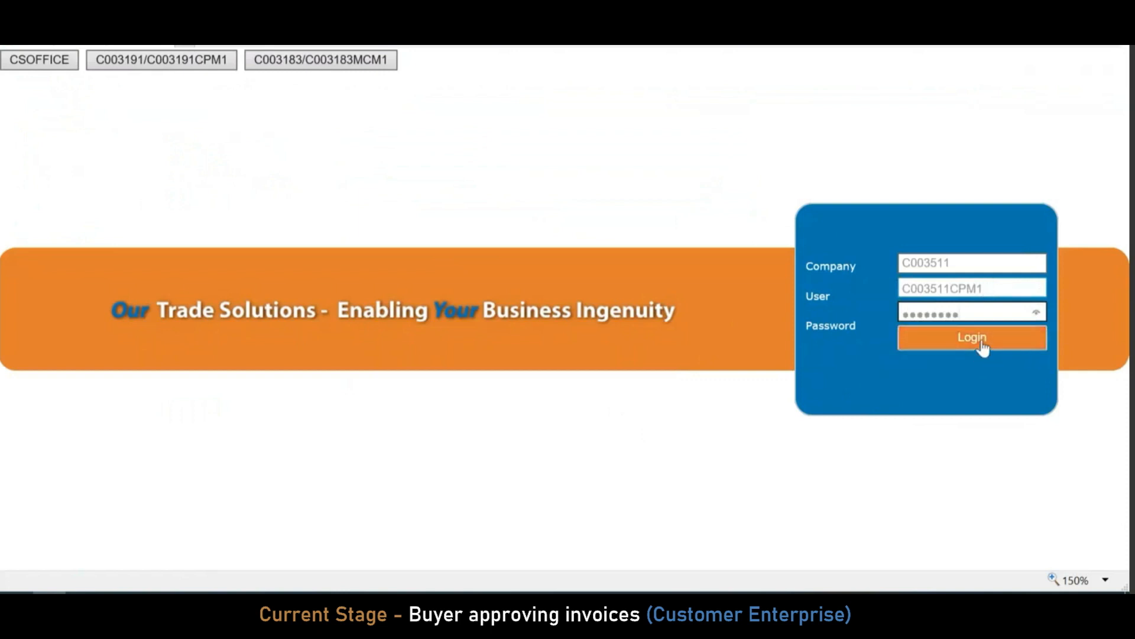
{"action": "left_click", "coordinate": [983, 346]}
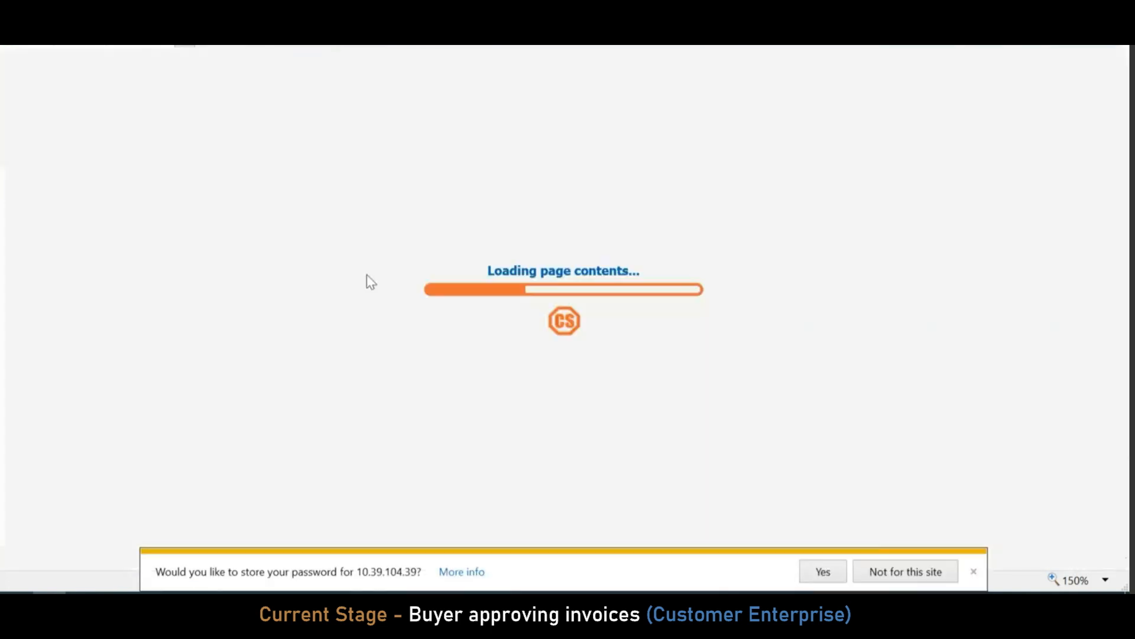
{"action": "left_click", "coordinate": [974, 571]}
{"action": "left_click", "coordinate": [132, 242]}
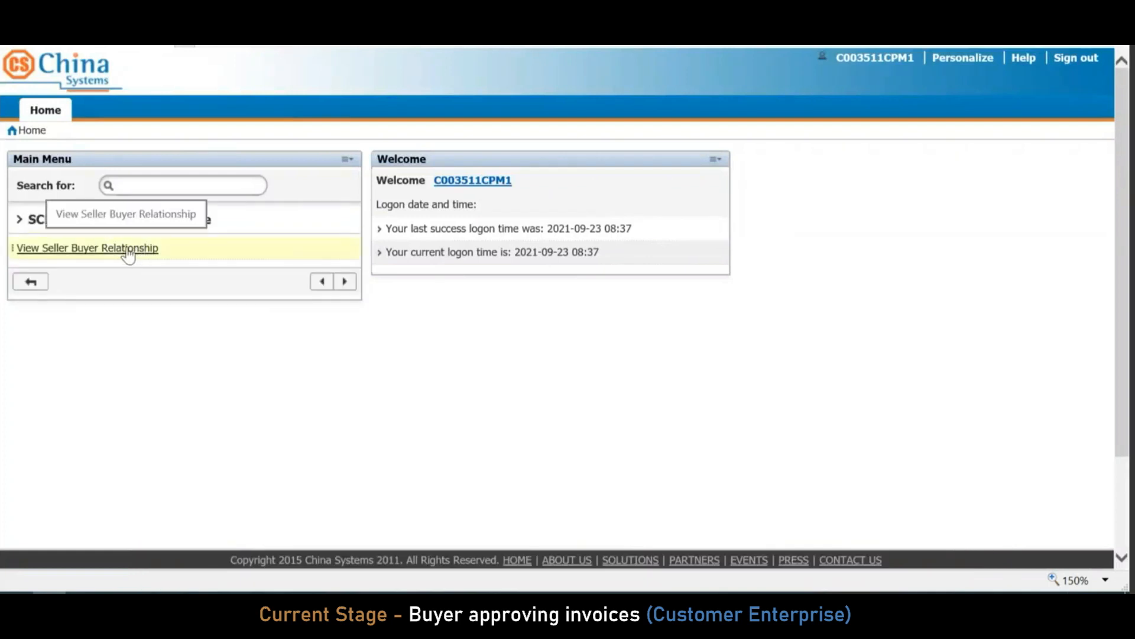
Review the RDCSBANK210904555SBR seller-buyer relationship details
{"action": "left_click", "coordinate": [128, 249]}
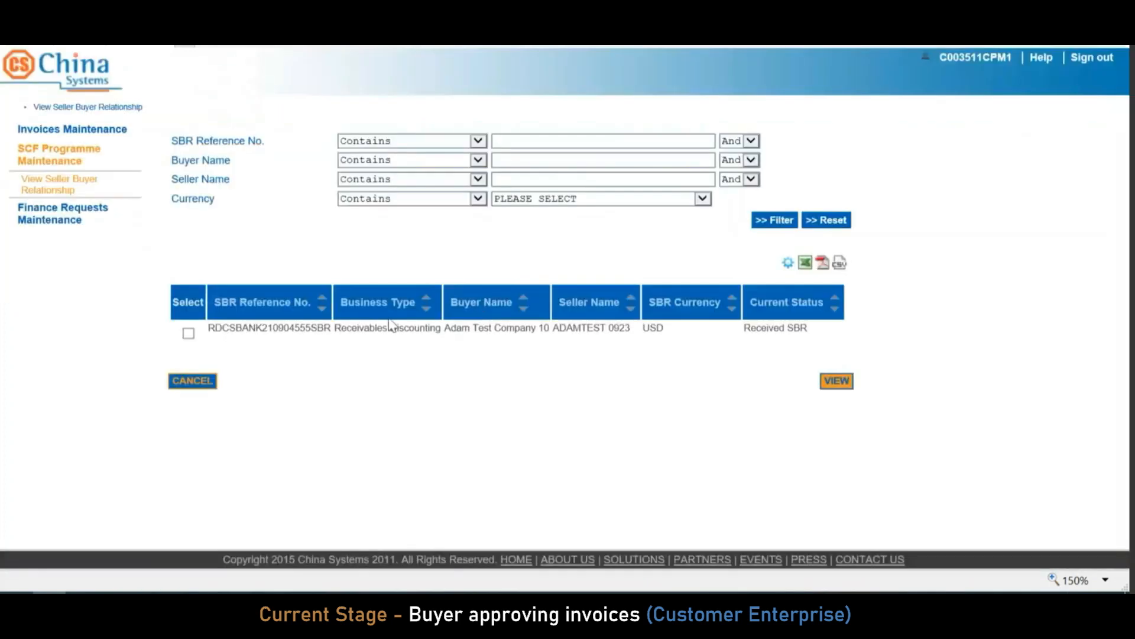
{"action": "left_click", "coordinate": [188, 333]}
{"action": "left_click", "coordinate": [837, 381]}
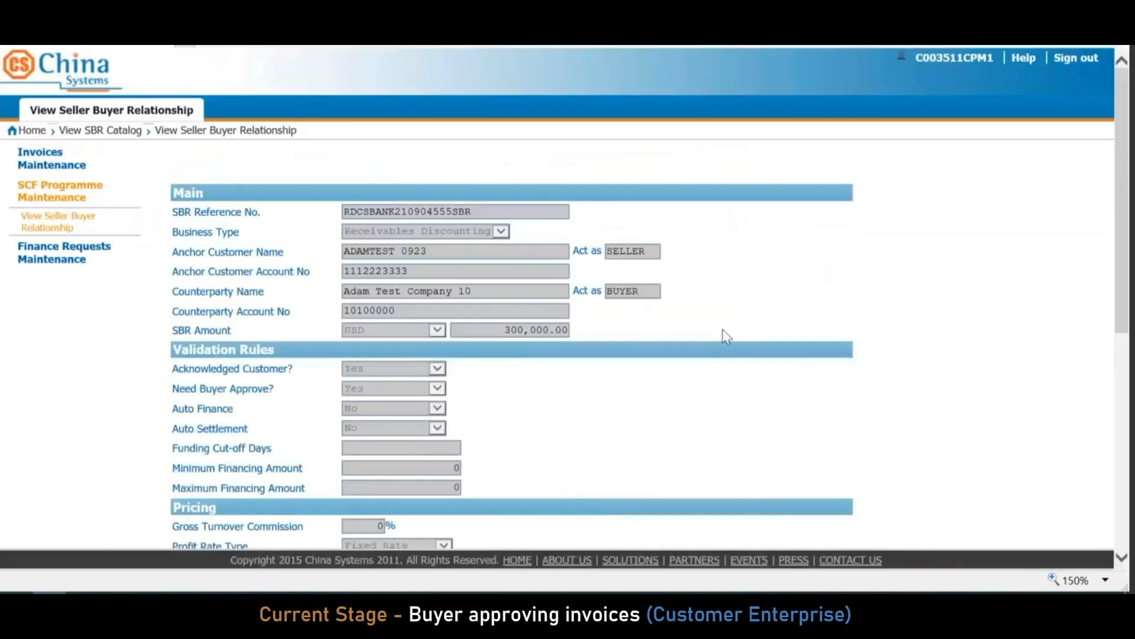
{"action": "left_click_drag", "start_coordinate": [1116, 164], "coordinate": [1117, 379]}
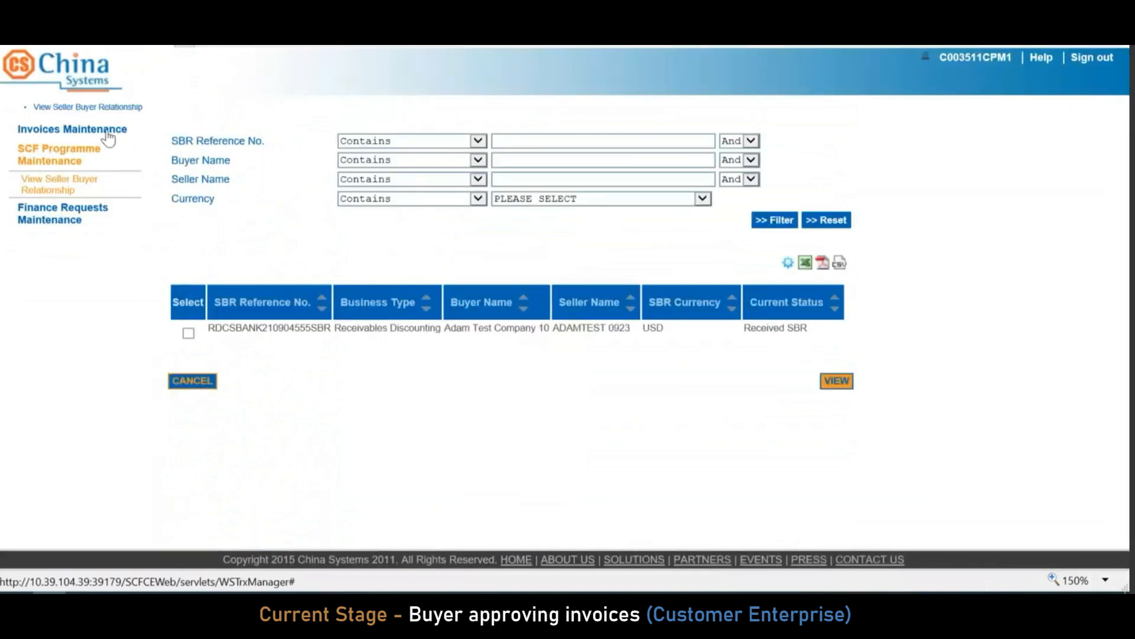
View the buyer's four invoices EEINV093001–EEINV093004 under RDCSBANK210904555SBR
{"action": "left_click", "coordinate": [89, 129]}
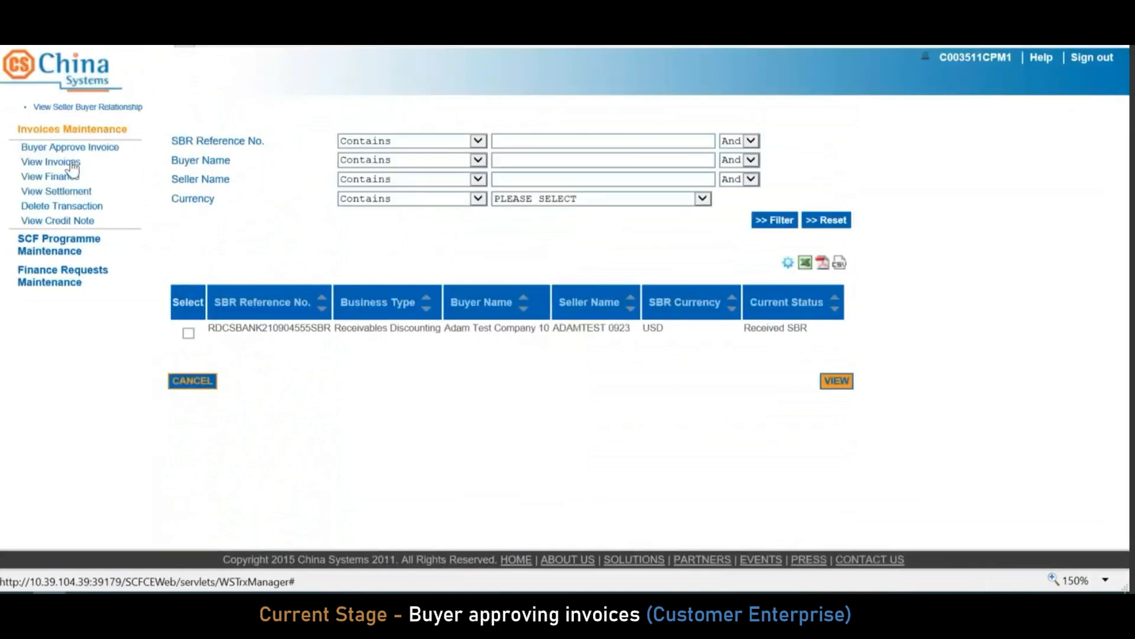
{"action": "left_click", "coordinate": [71, 163]}
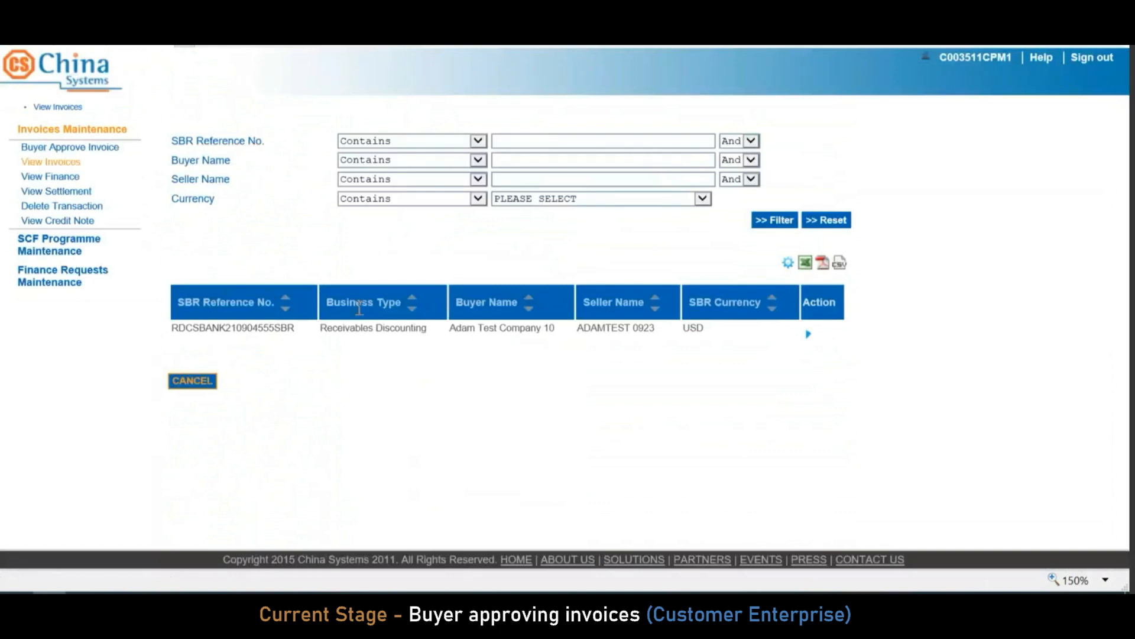
{"action": "left_click", "coordinate": [838, 339]}
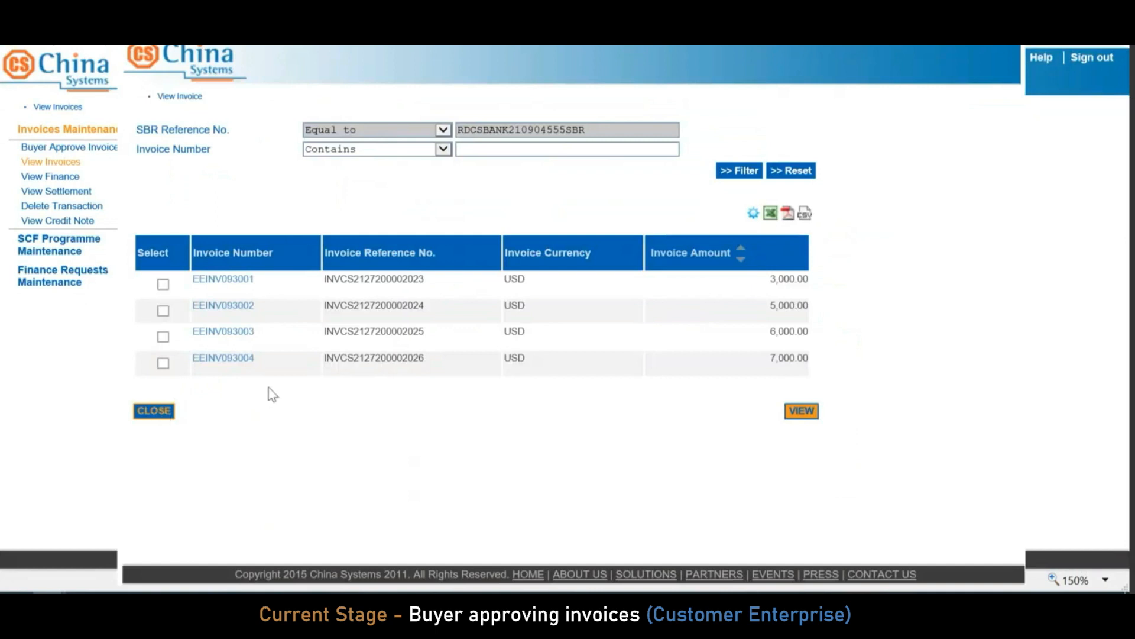
{"action": "left_click", "coordinate": [155, 413]}
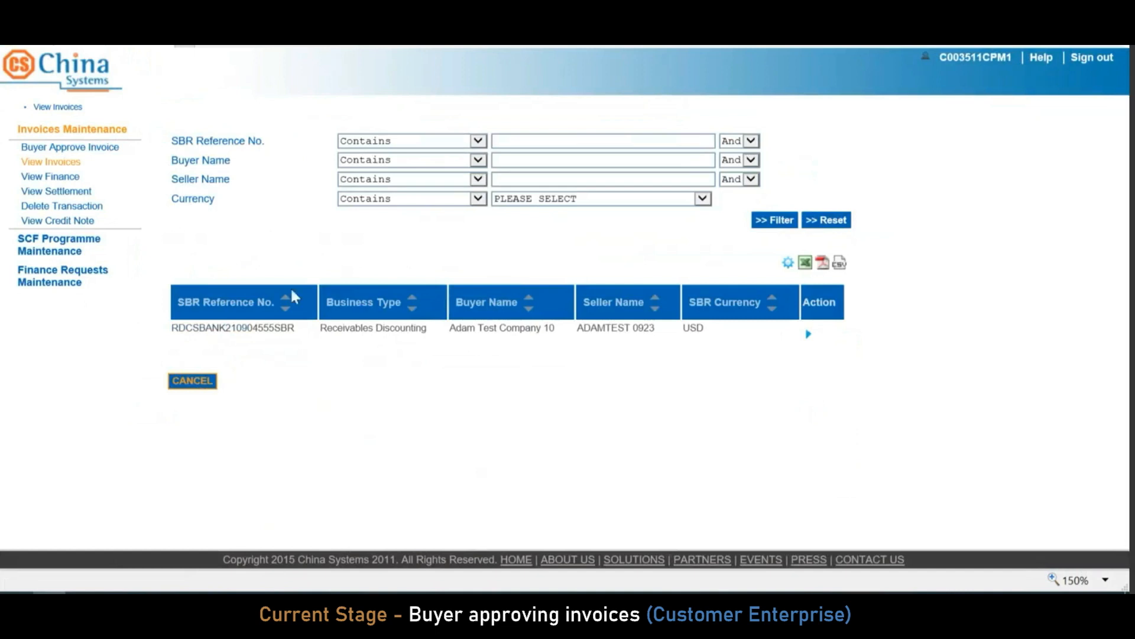
Approve all four RDCSBANK210904555SBR invoices totalling 21,000.00 as the buyer
{"action": "left_click", "coordinate": [105, 152]}
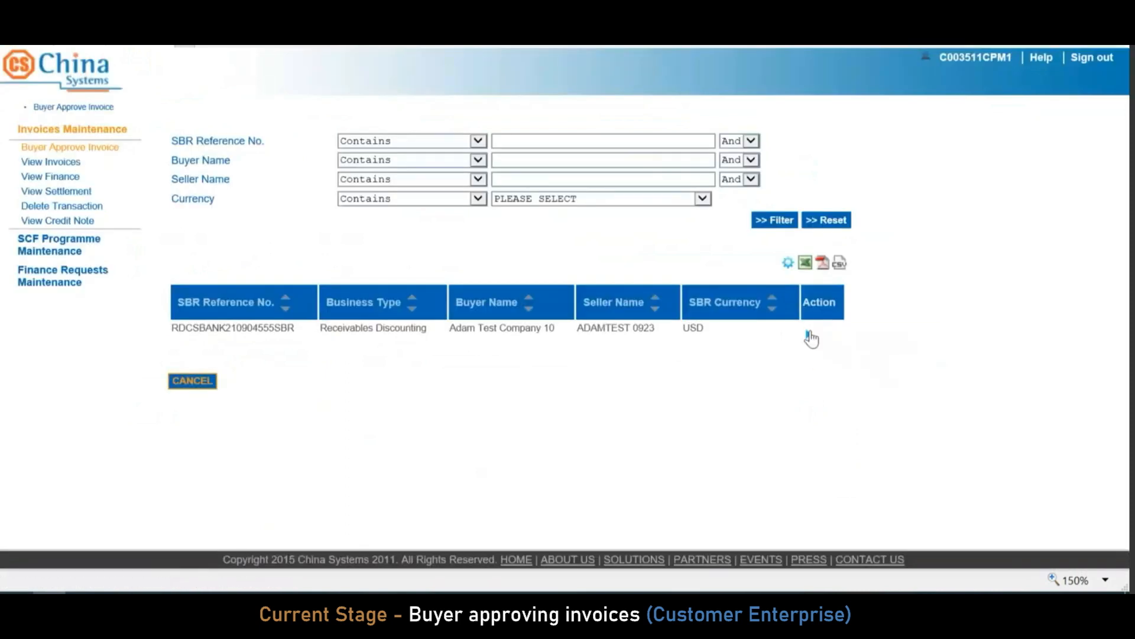
{"action": "mouse_move", "coordinate": [811, 338]}
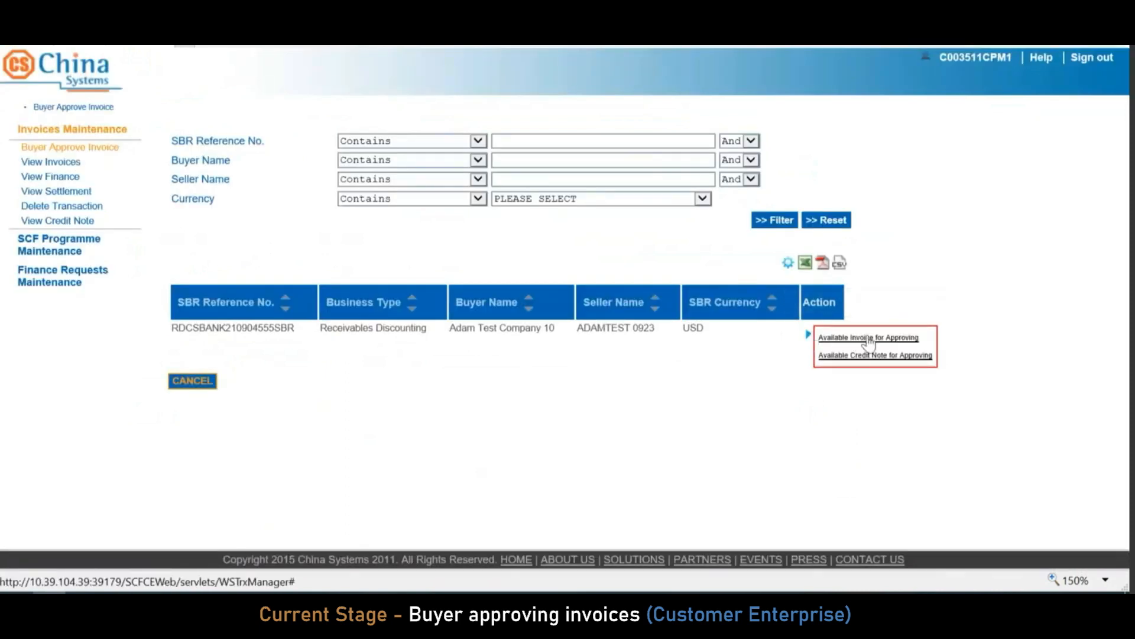
{"action": "left_click", "coordinate": [868, 338]}
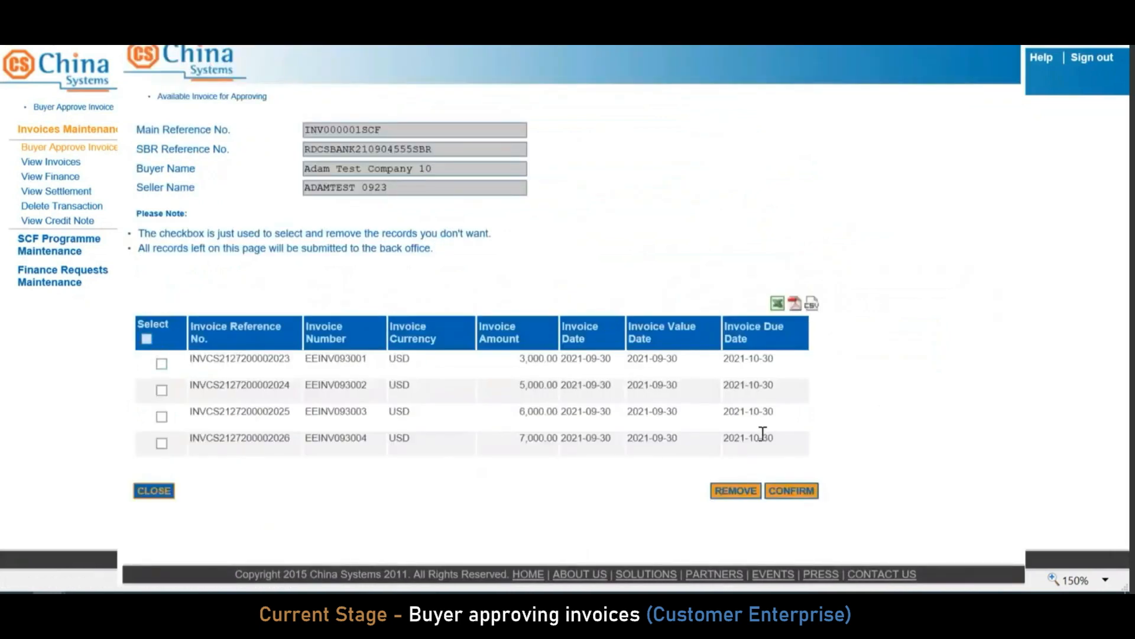
{"action": "left_click", "coordinate": [805, 491]}
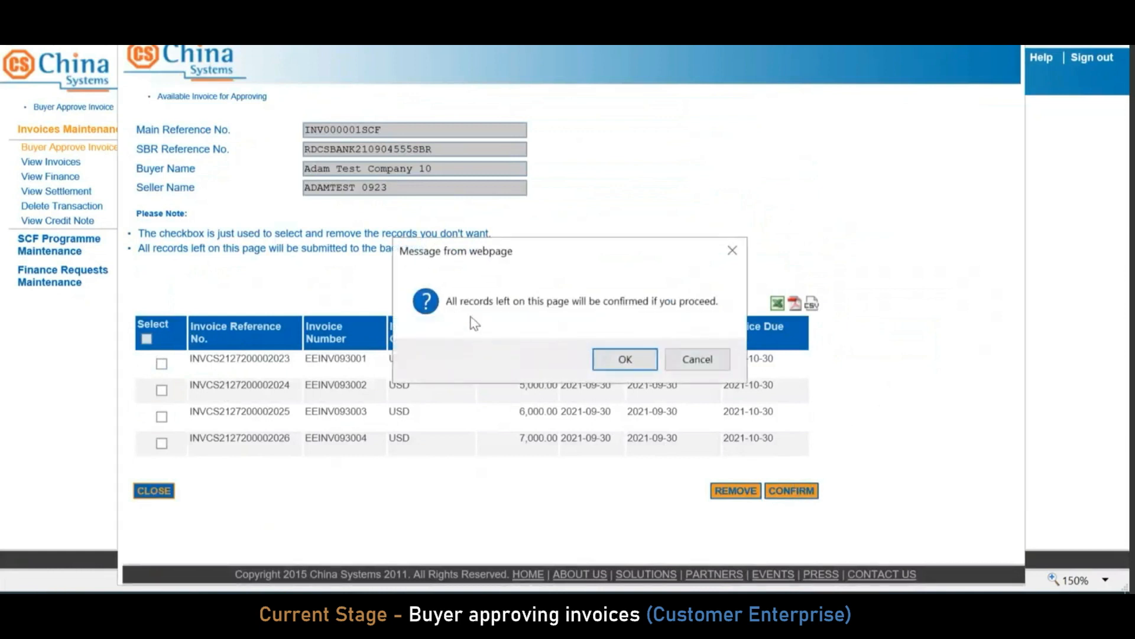
{"action": "left_click", "coordinate": [625, 360]}
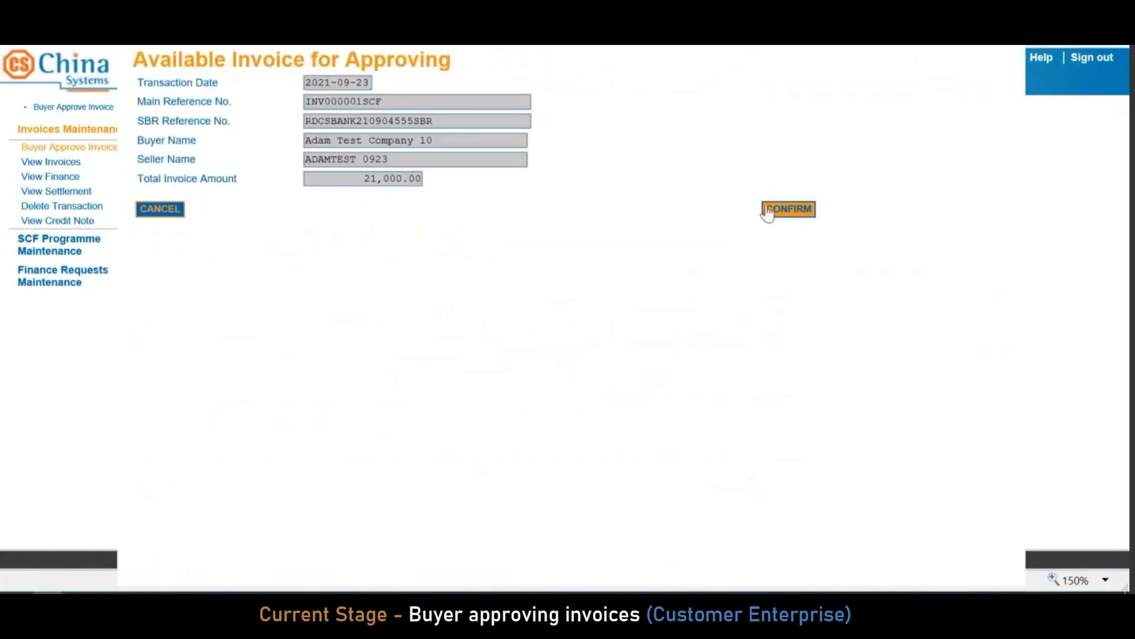
{"action": "left_click", "coordinate": [800, 214]}
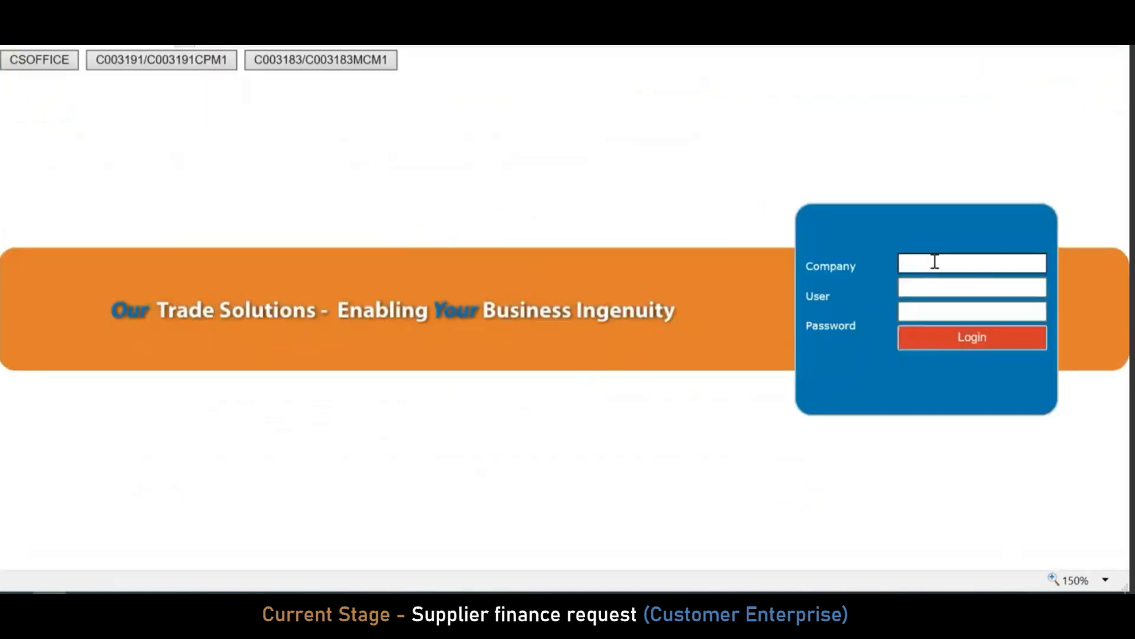
Sign in with the supplier company code, user ID and password
{"action": "type", "text": "C003509"}
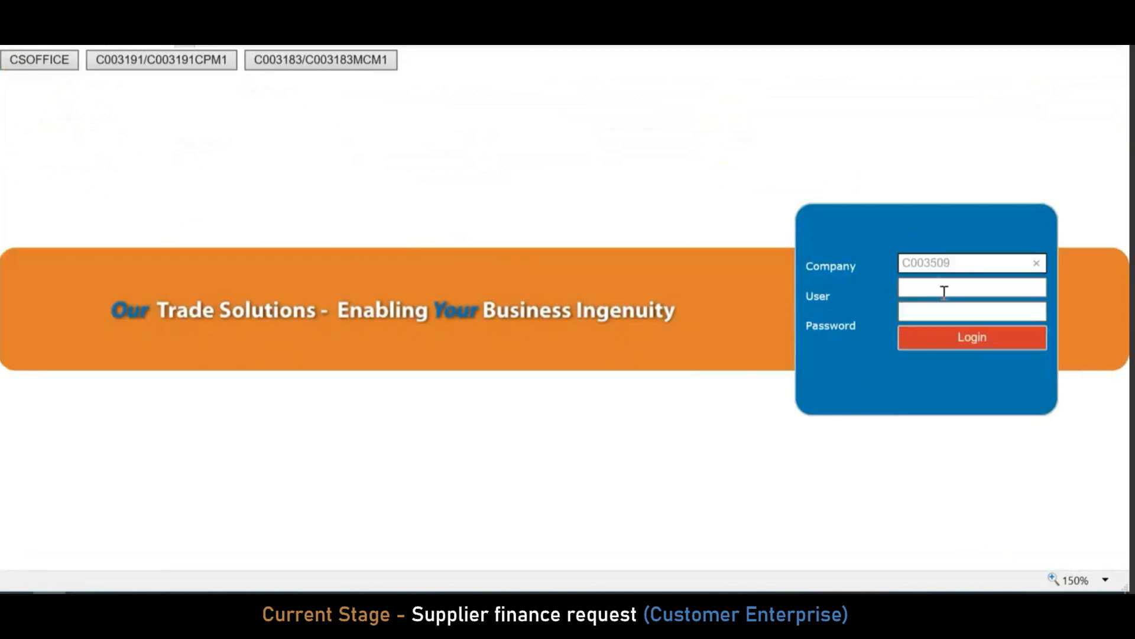
{"action": "left_click", "coordinate": [951, 289]}
{"action": "type", "text": "C003509"}
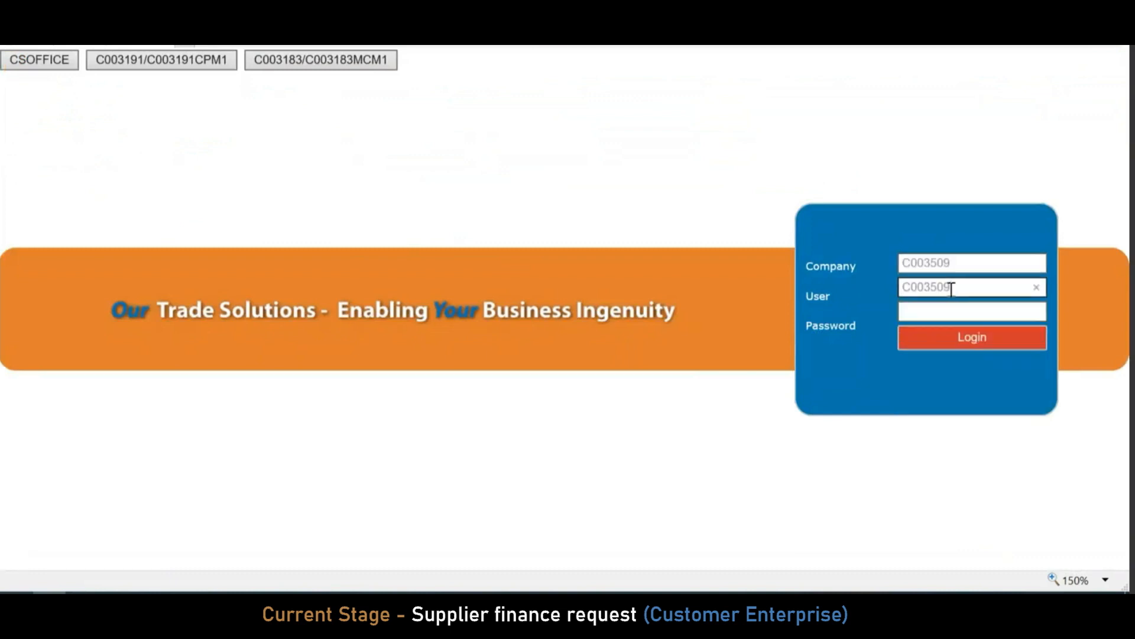
{"action": "type", "text": "MCM1"}
{"action": "key", "text": "Tab"}
{"action": "type", "text": "********"}
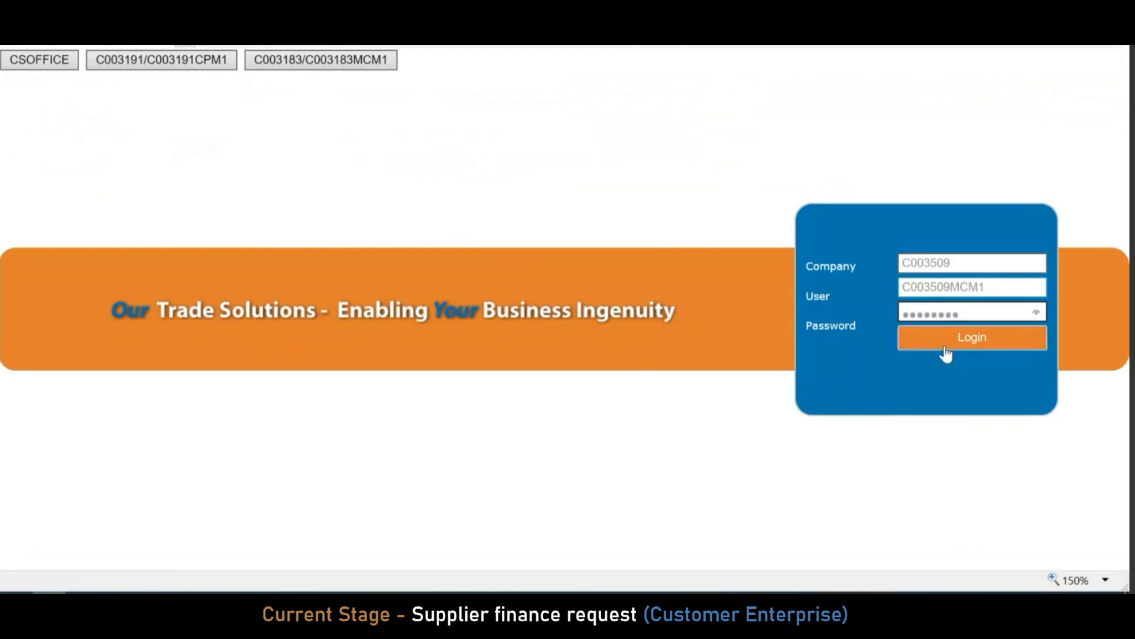
{"action": "left_click", "coordinate": [946, 353]}
{"action": "left_click", "coordinate": [974, 570]}
Submit a finance request for all four approved invoices, 16,800.00 of the 21,000.00 total
{"action": "left_click", "coordinate": [83, 218]}
{"action": "left_click", "coordinate": [68, 244]}
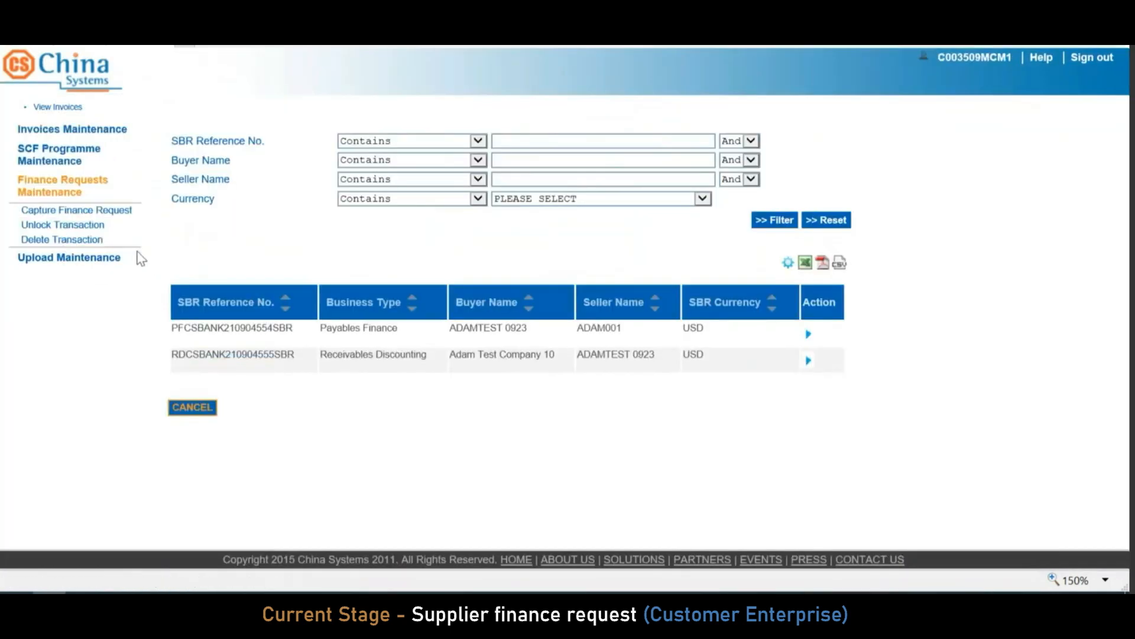
{"action": "left_click", "coordinate": [122, 211]}
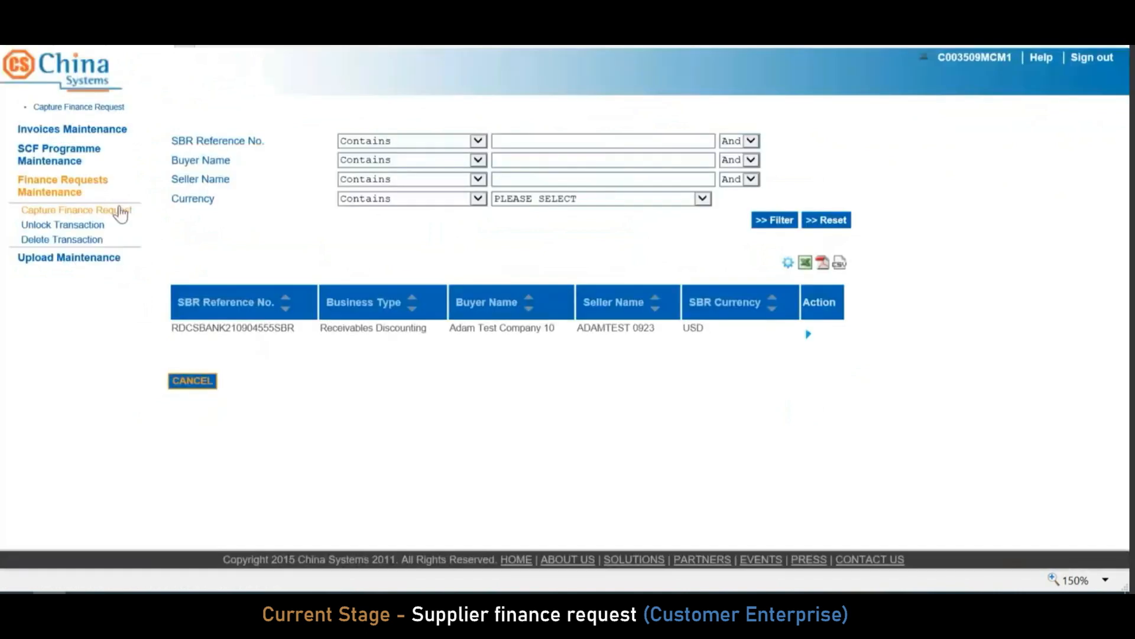
{"action": "left_click", "coordinate": [808, 333]}
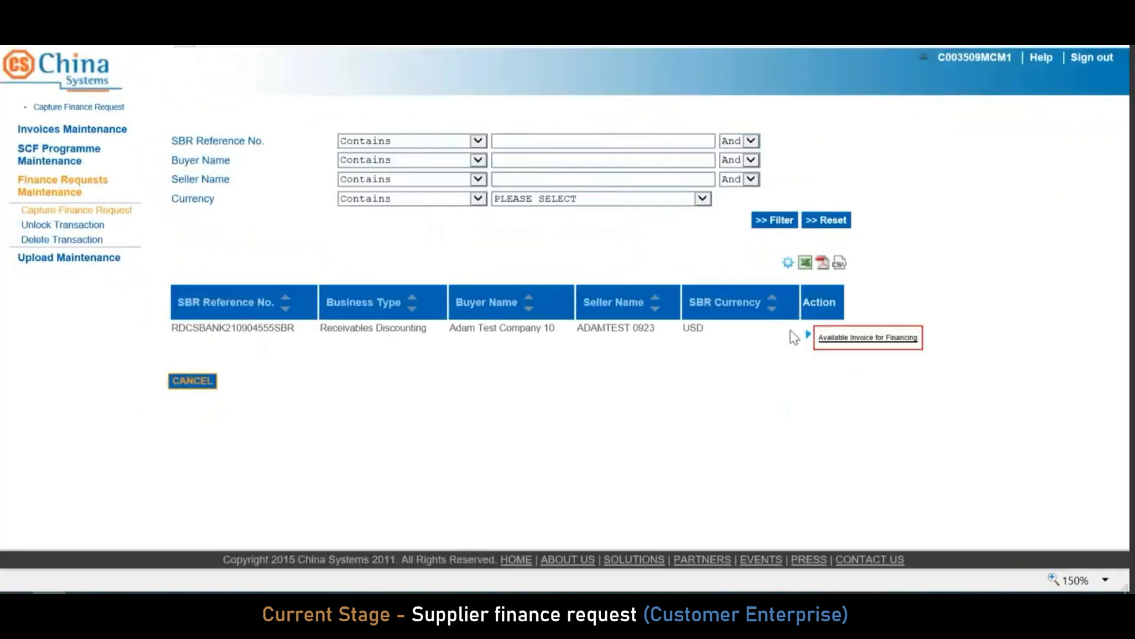
{"action": "left_click", "coordinate": [859, 339]}
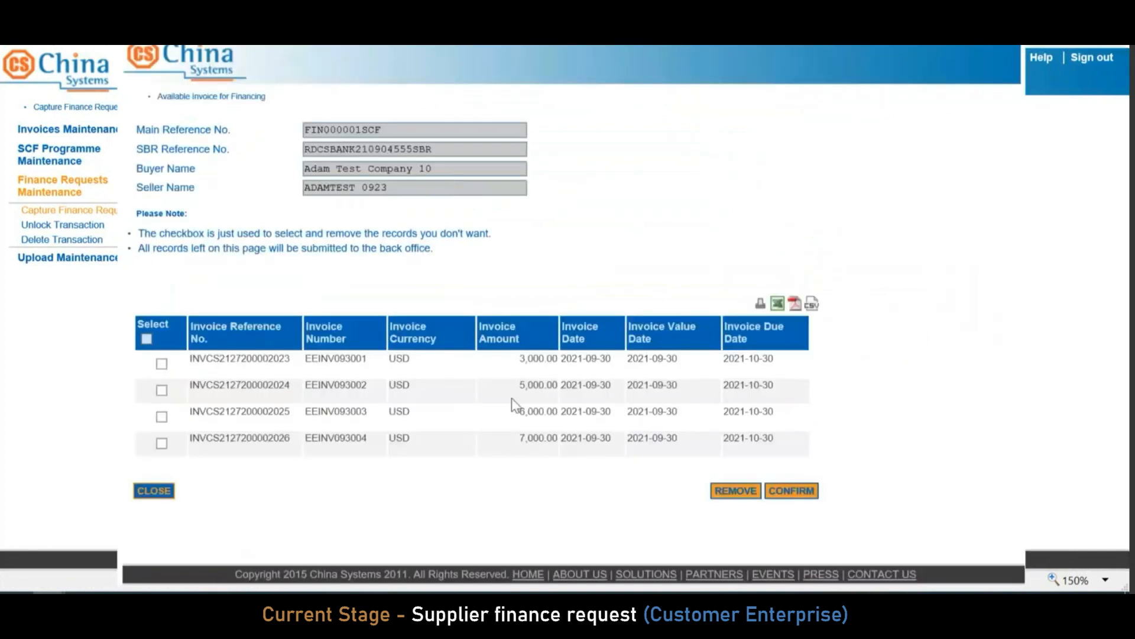
{"action": "left_click", "coordinate": [811, 490]}
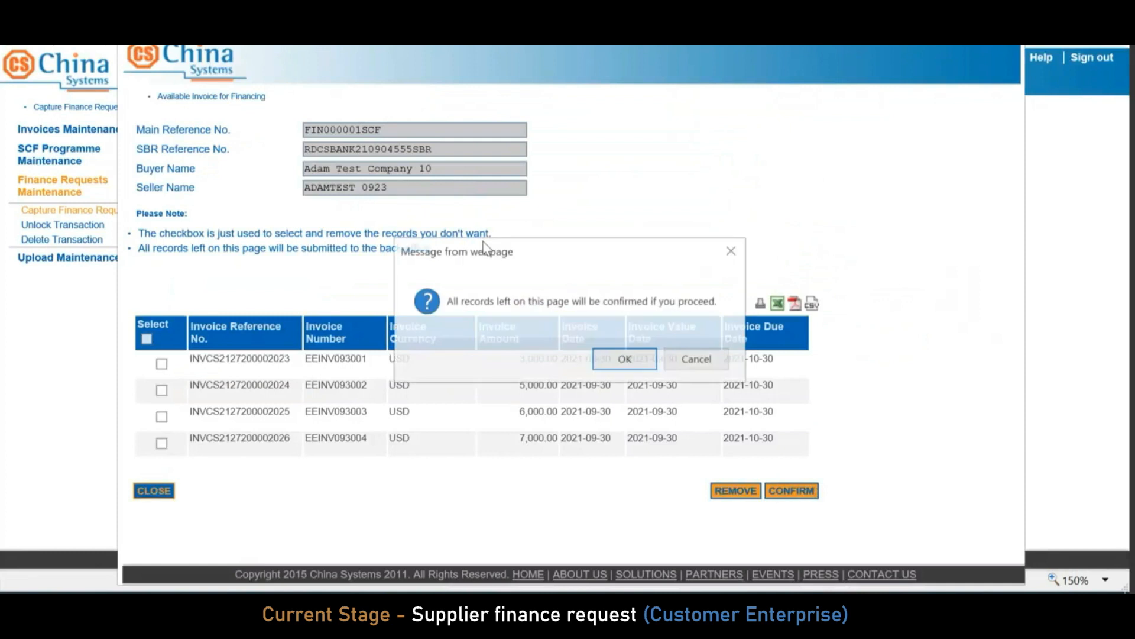
{"action": "left_click", "coordinate": [625, 359]}
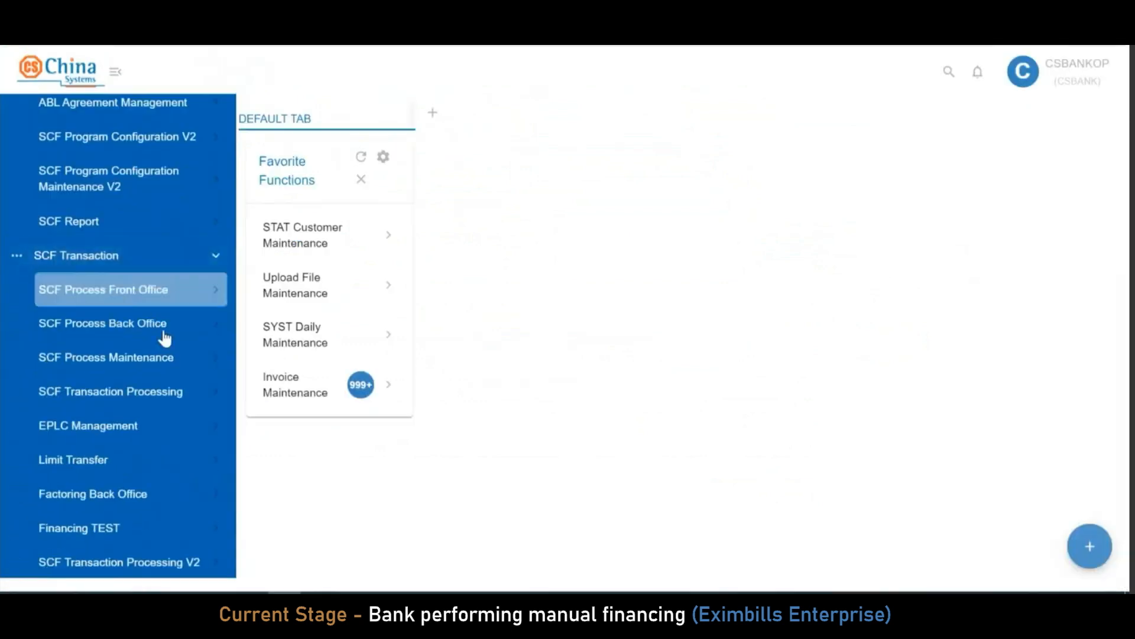
In Process Financing From CE, select the Adam Test Company 10 RDCSBANK210904555SBR request and proceed
{"action": "scroll", "coordinate": [164, 334], "scroll_direction": "down", "scroll_amount": 5}
{"action": "left_click", "coordinate": [181, 391]}
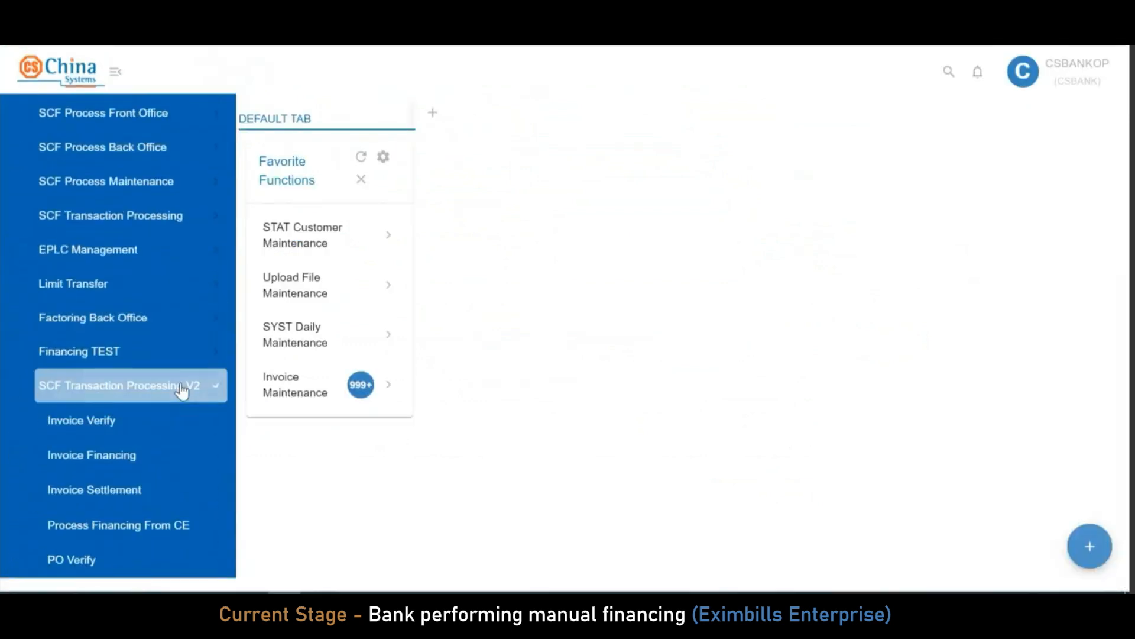
{"action": "scroll", "coordinate": [182, 389], "scroll_direction": "down", "scroll_amount": 3}
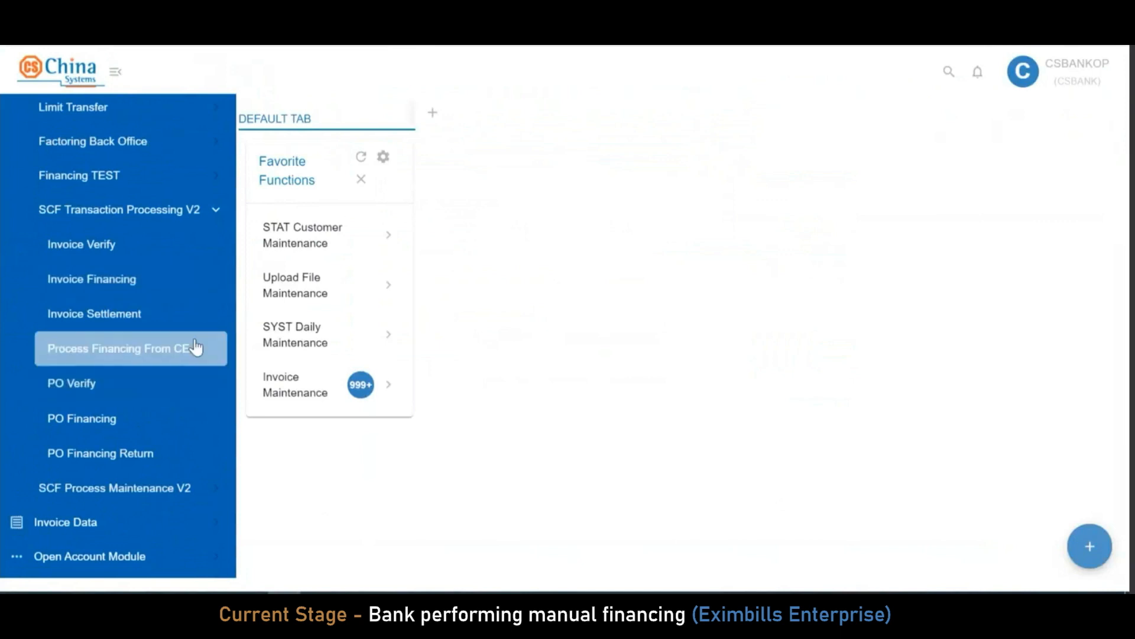
{"action": "left_click", "coordinate": [194, 353]}
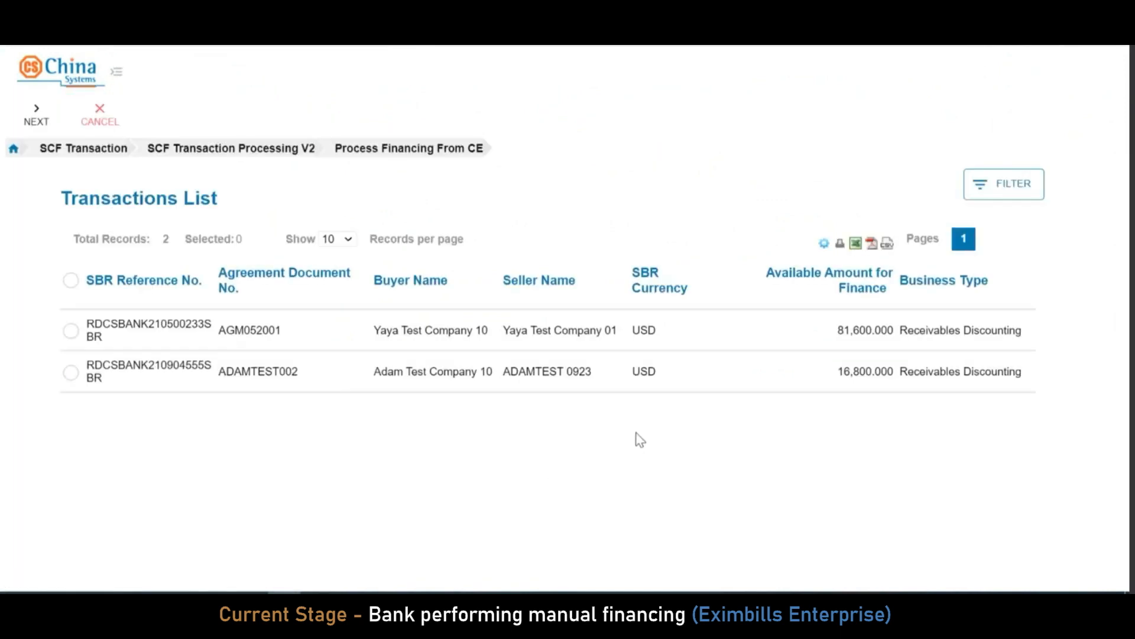
{"action": "left_click", "coordinate": [72, 373]}
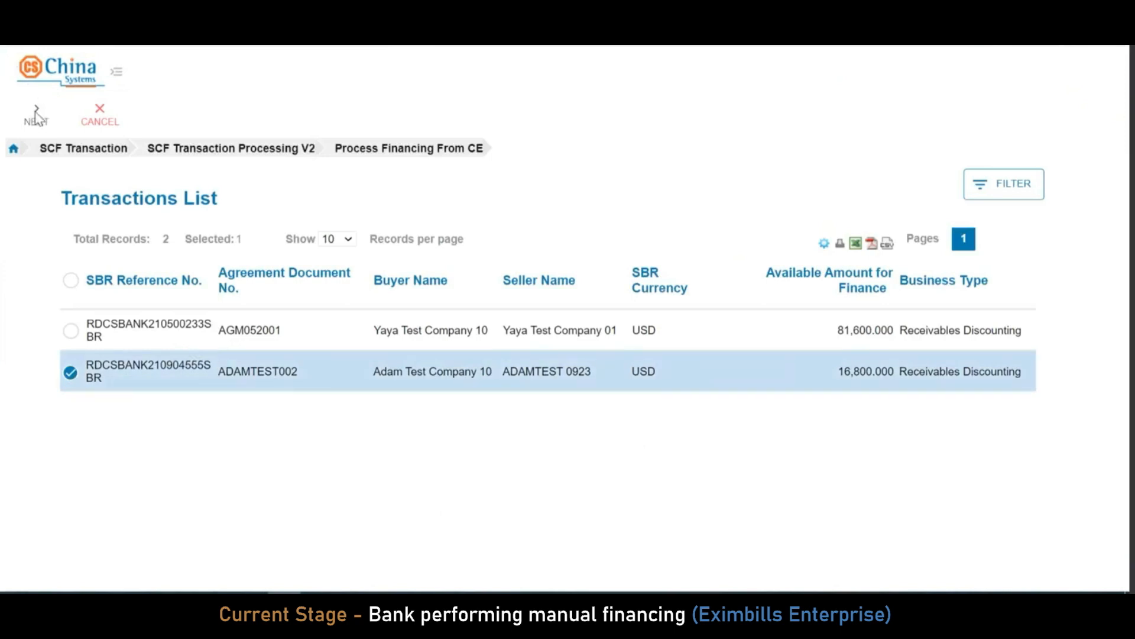
{"action": "left_click", "coordinate": [37, 116]}
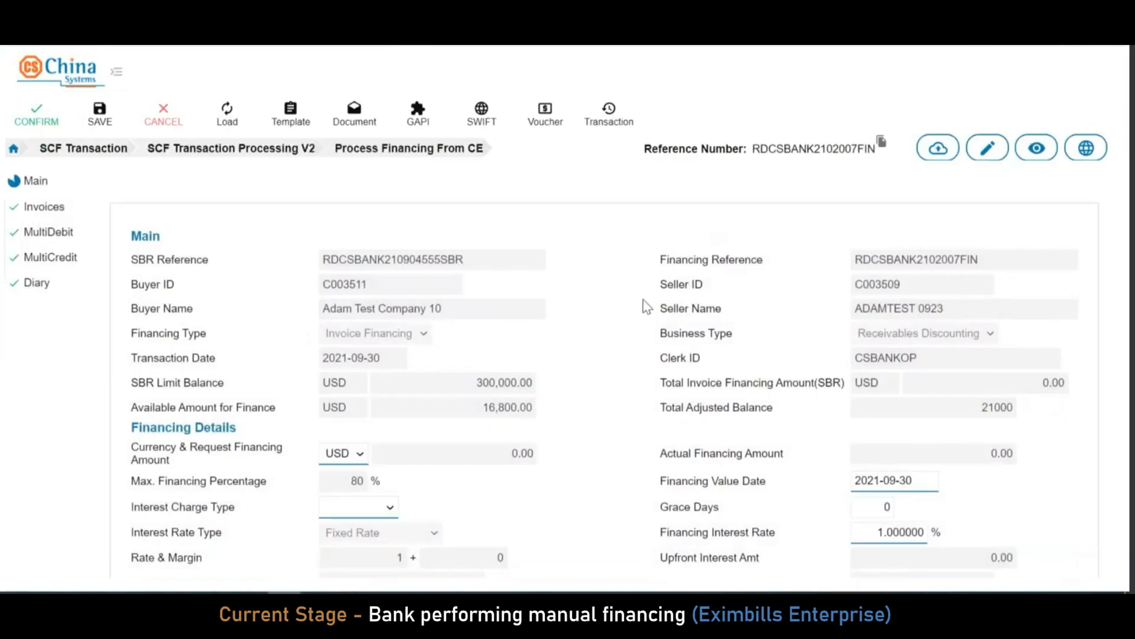
Set the Interest Charge Type to Upfront
{"action": "scroll", "coordinate": [648, 306], "scroll_direction": "down", "scroll_amount": 2}
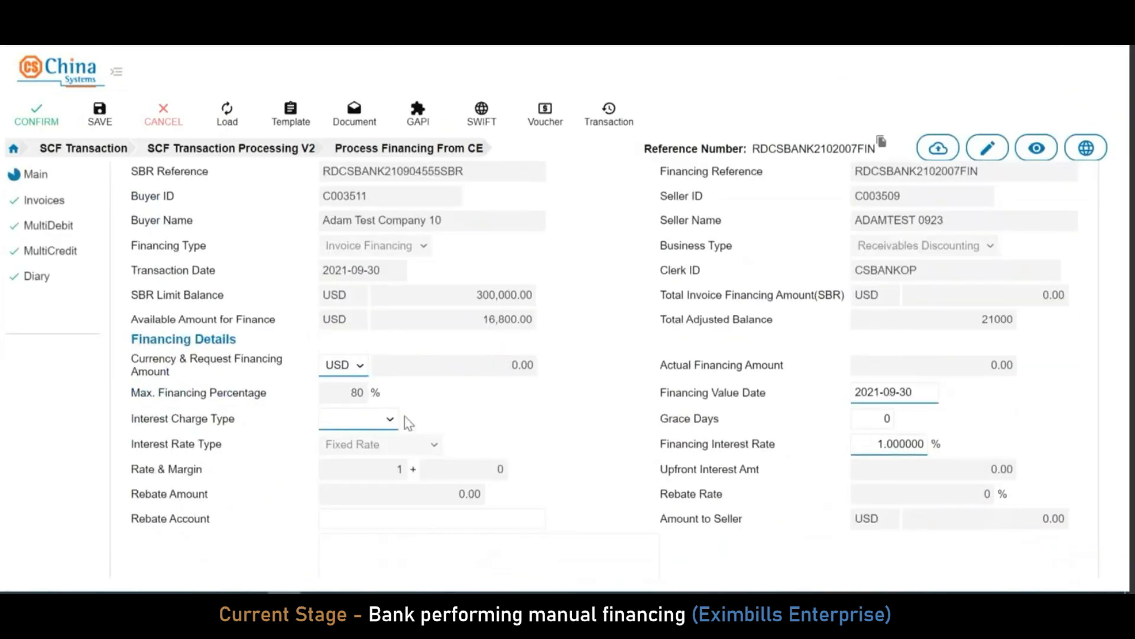
{"action": "left_click", "coordinate": [362, 419]}
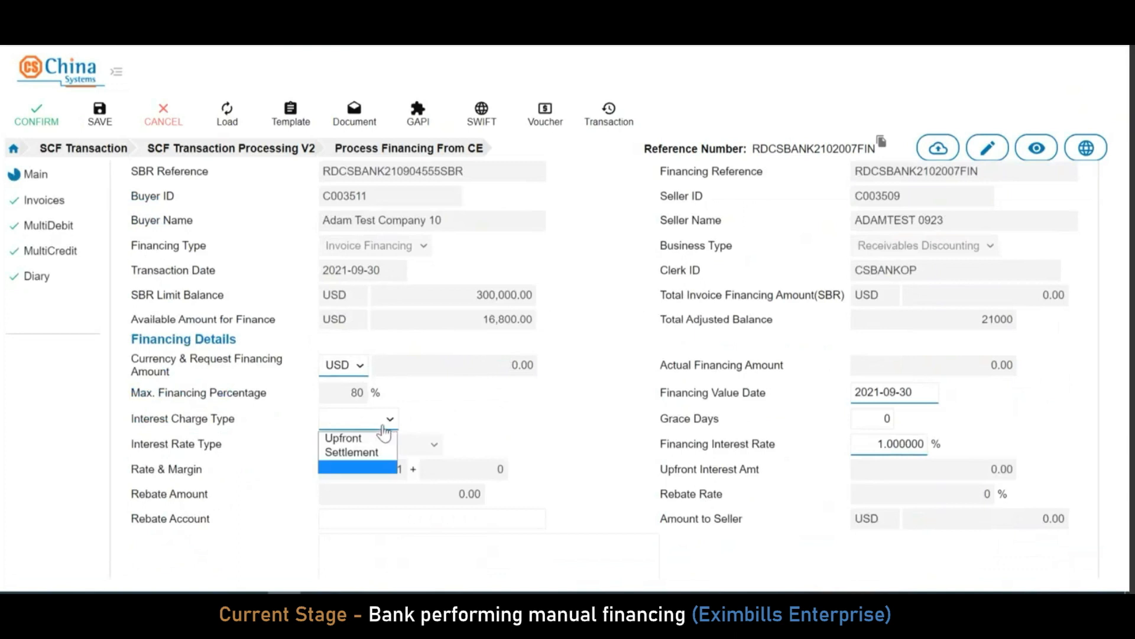
{"action": "left_click", "coordinate": [370, 438]}
{"action": "left_click", "coordinate": [588, 417]}
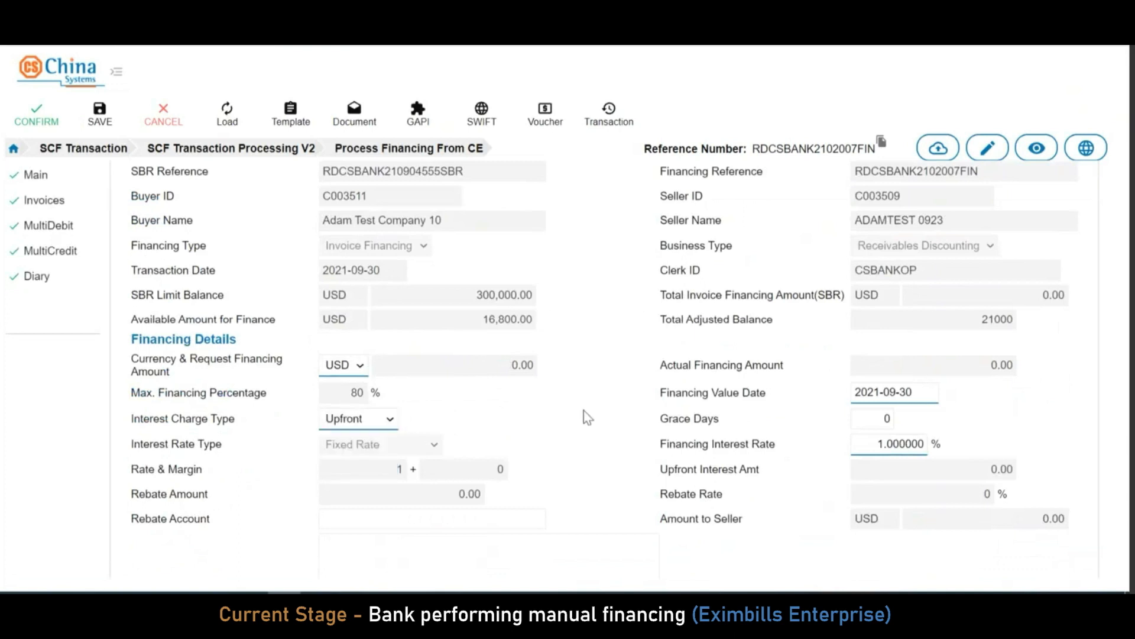
Load the four invoices and calculate loan amounts 5,600, 4,800, 4,000 and 2,400, due 2021-10-30
{"action": "left_click", "coordinate": [48, 204]}
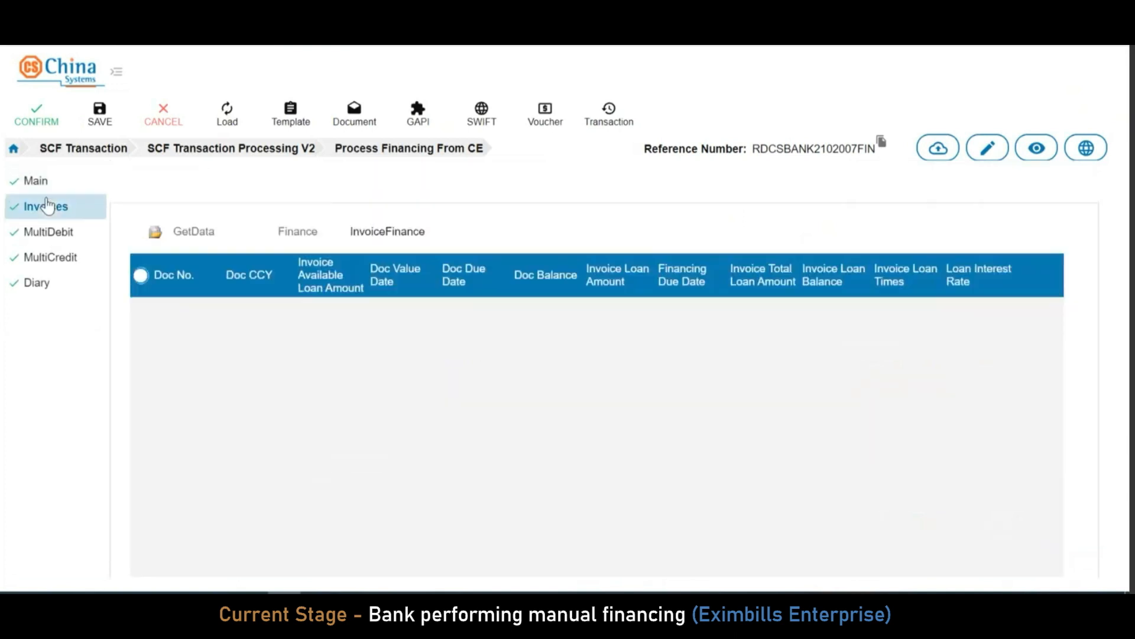
{"action": "left_click", "coordinate": [180, 231]}
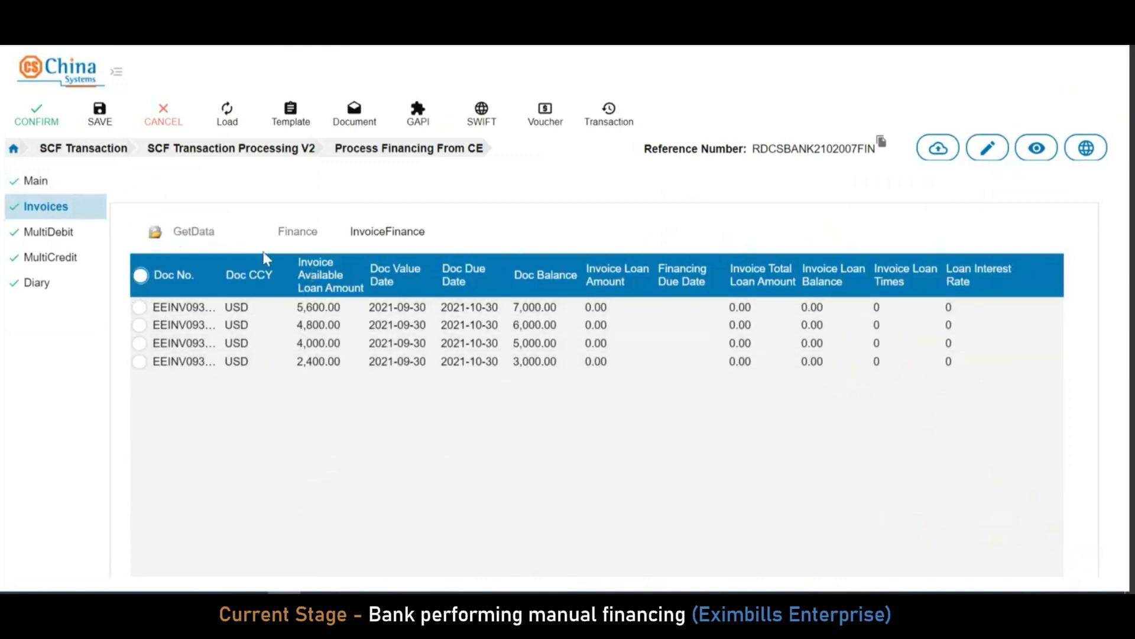
{"action": "left_click", "coordinate": [293, 237]}
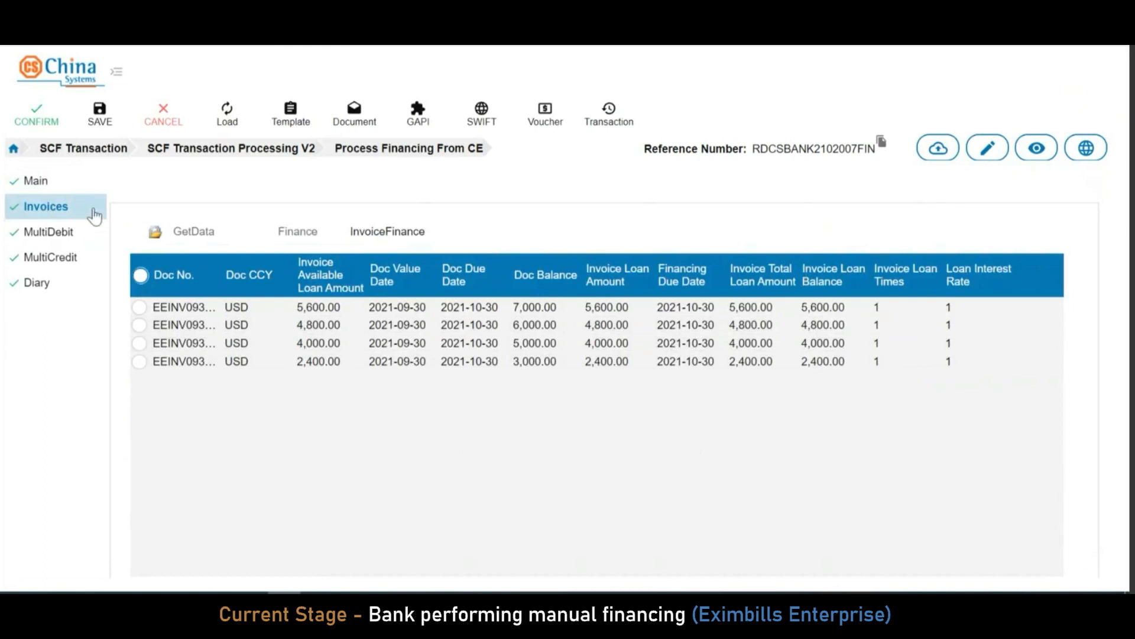
Add and save a debit account entry for the USD total loan line
{"action": "left_click", "coordinate": [57, 236]}
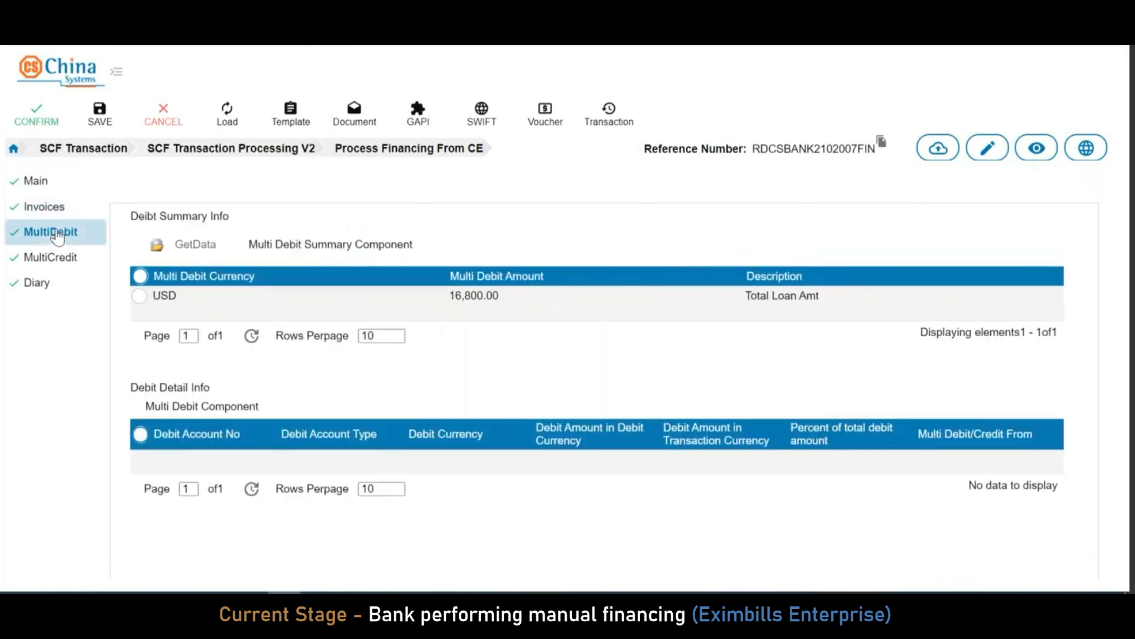
{"action": "left_click", "coordinate": [141, 297]}
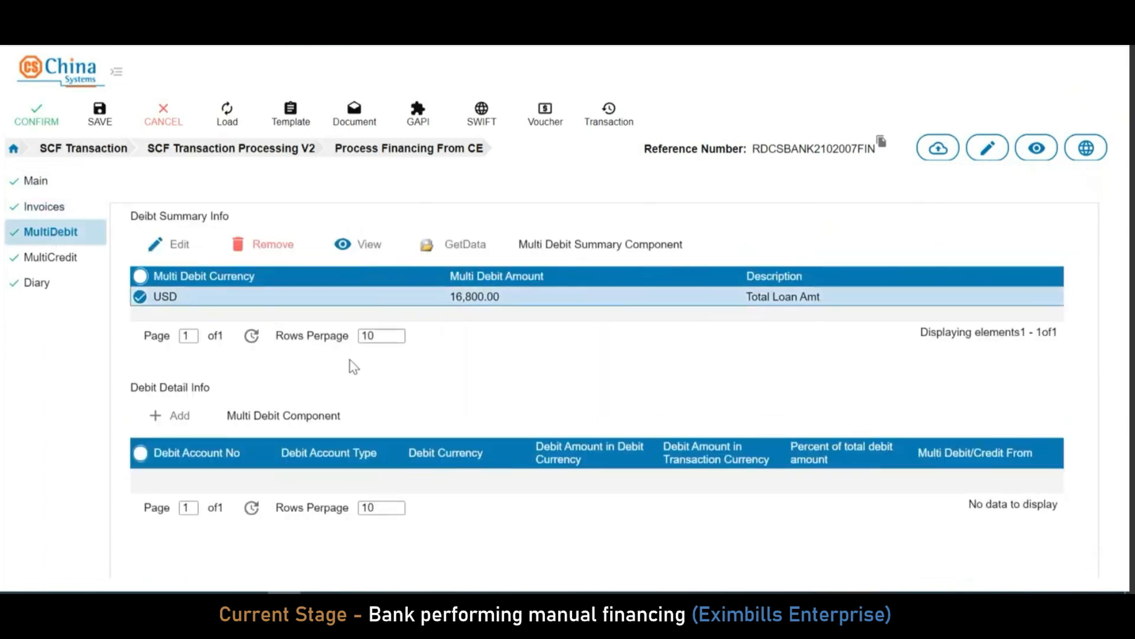
{"action": "scroll", "coordinate": [353, 367], "scroll_direction": "down", "scroll_amount": 2}
{"action": "left_click", "coordinate": [185, 331]}
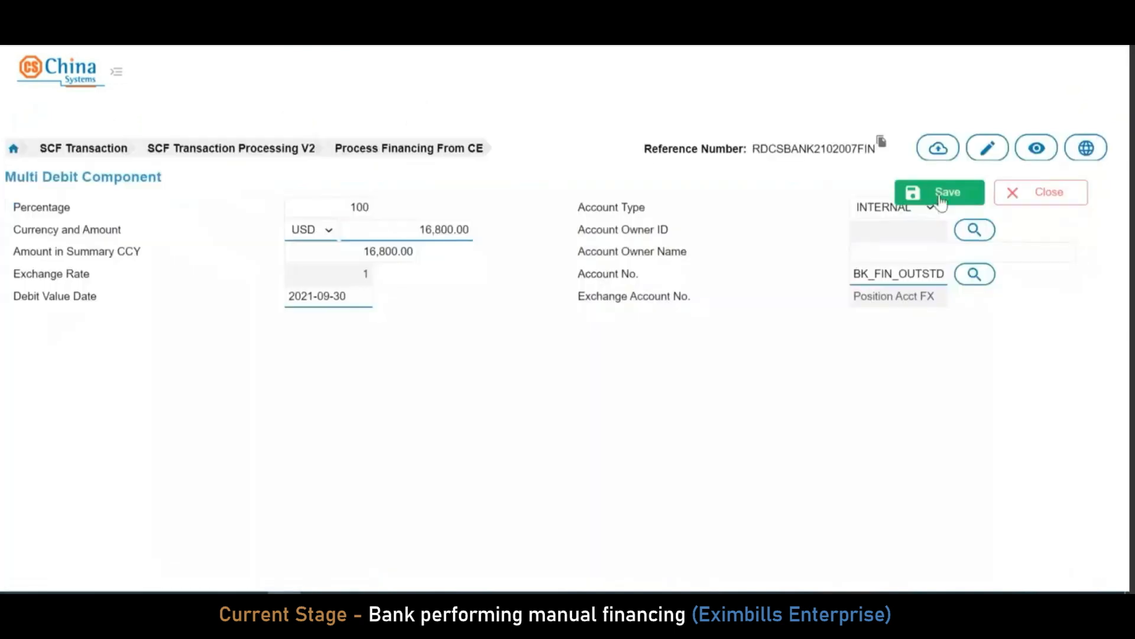
{"action": "left_click", "coordinate": [941, 199]}
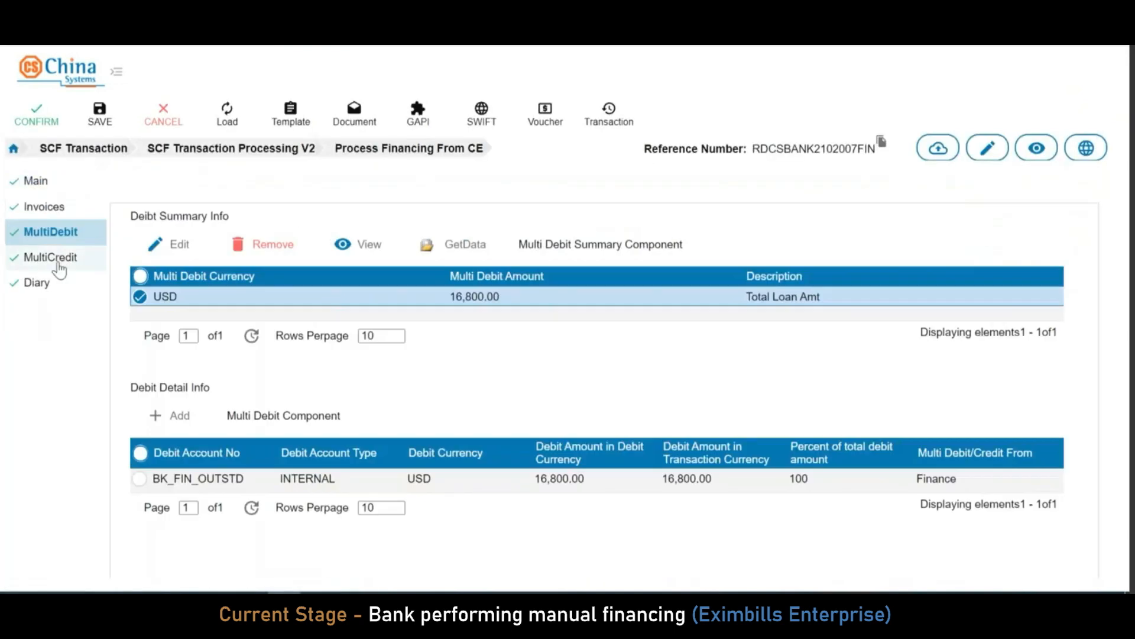
Credit 14.00 upfront interest to BK_INT_RCV and 16,786.00 to the seller's customer account
{"action": "left_click", "coordinate": [56, 260]}
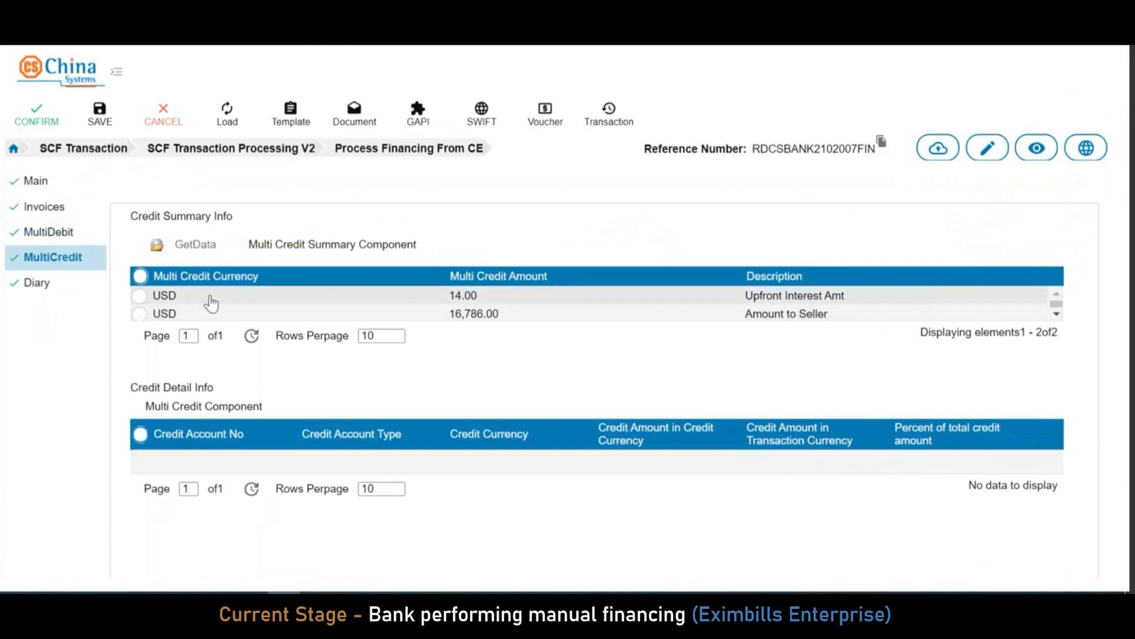
{"action": "left_click", "coordinate": [198, 305]}
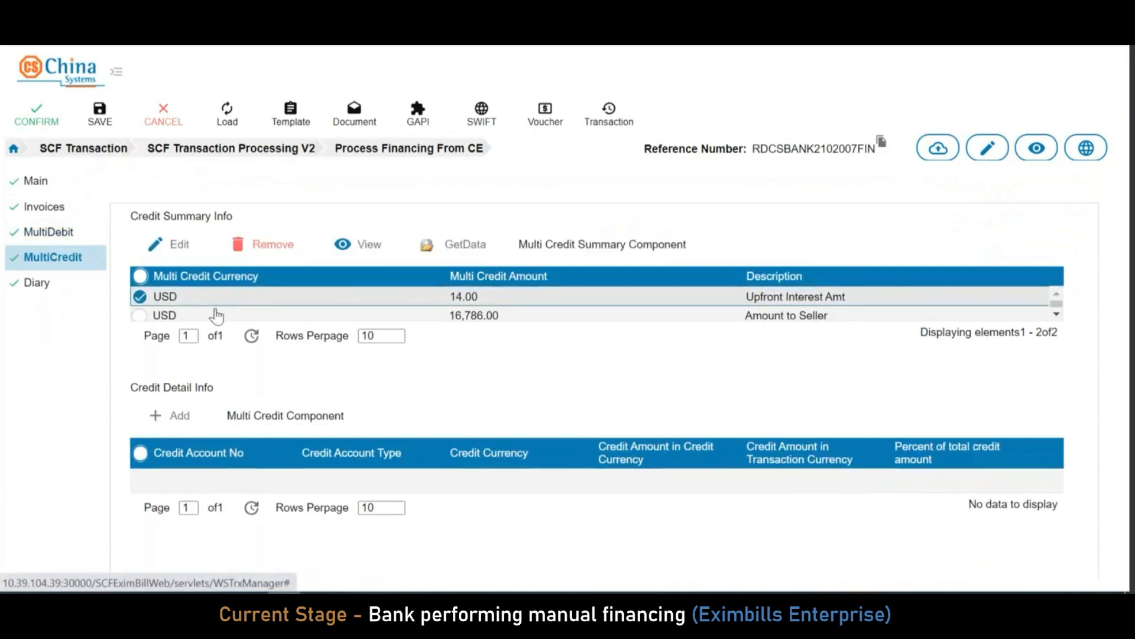
{"action": "left_click", "coordinate": [177, 416]}
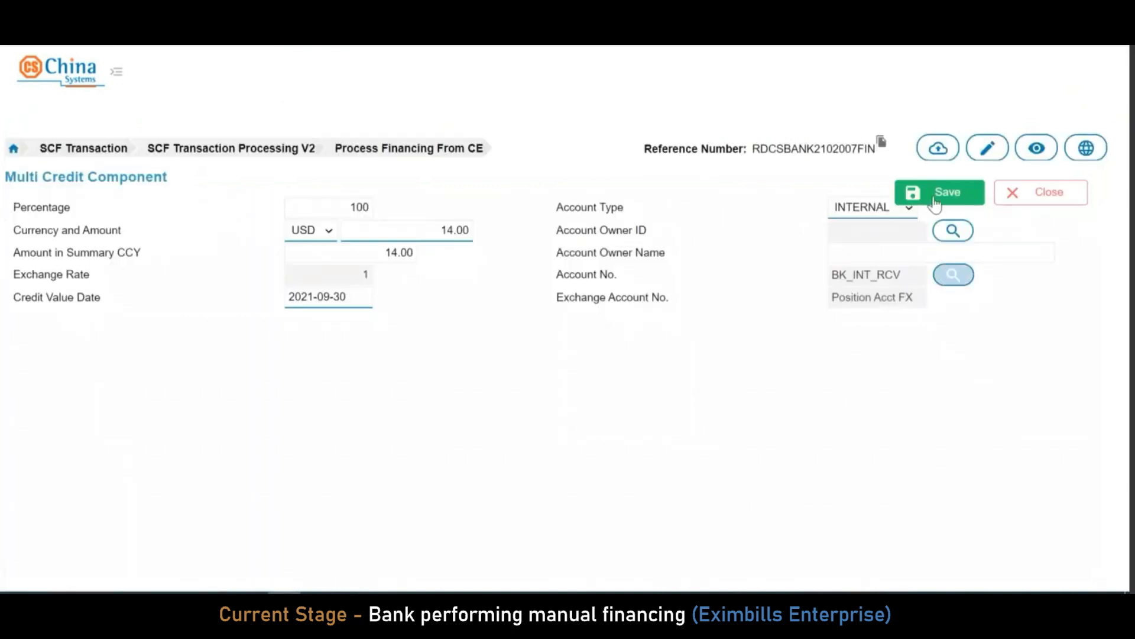
{"action": "left_click", "coordinate": [940, 193]}
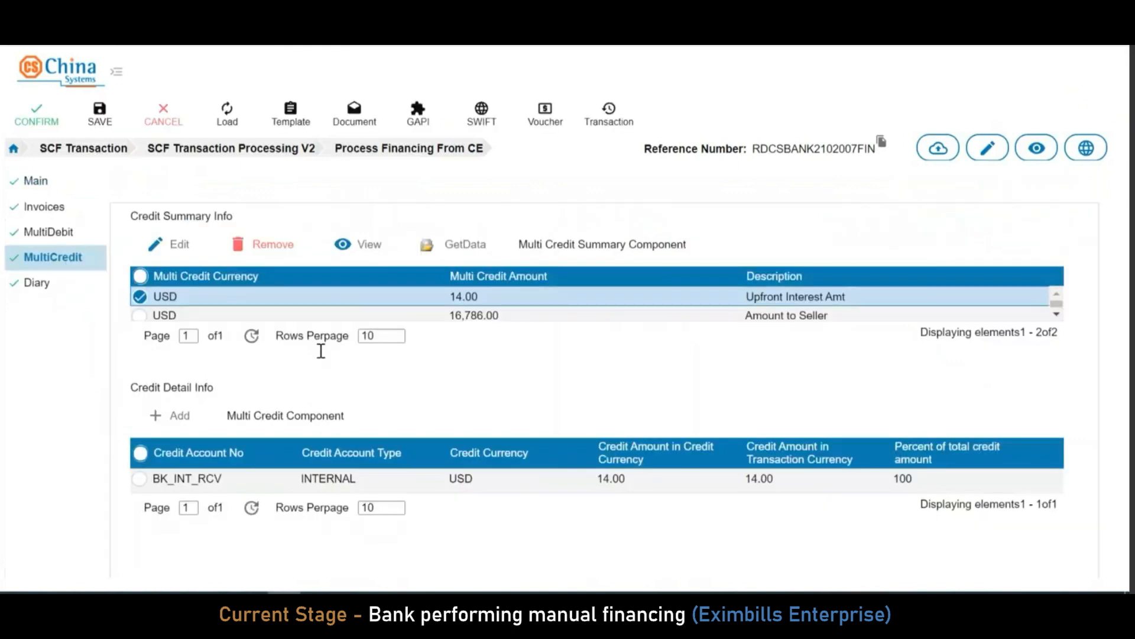
{"action": "left_click", "coordinate": [136, 316]}
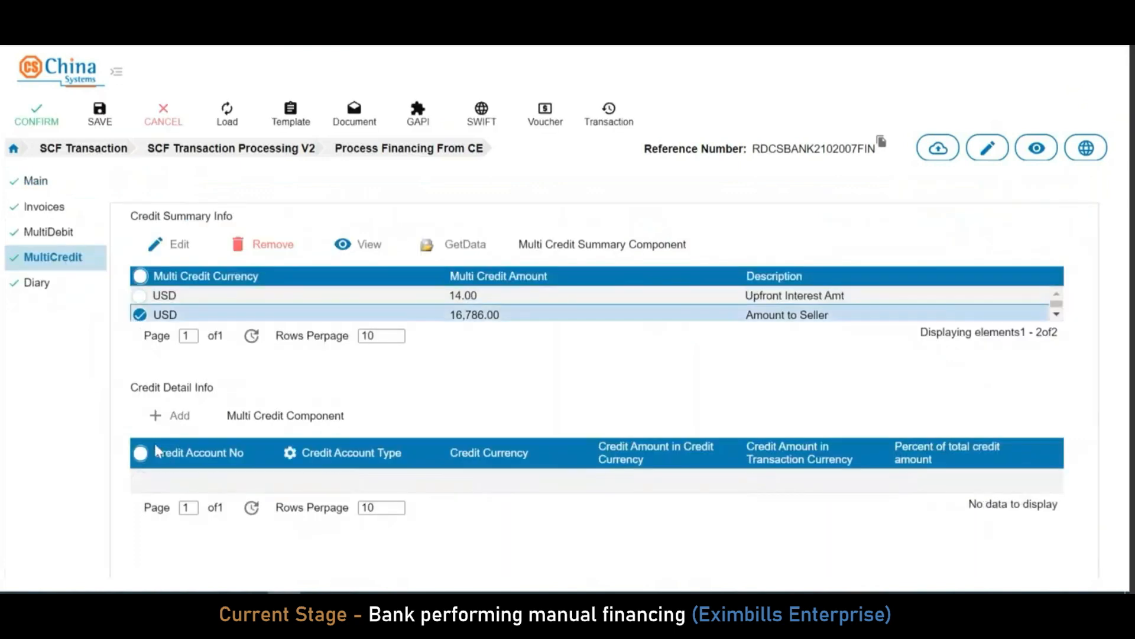
{"action": "left_click", "coordinate": [186, 421]}
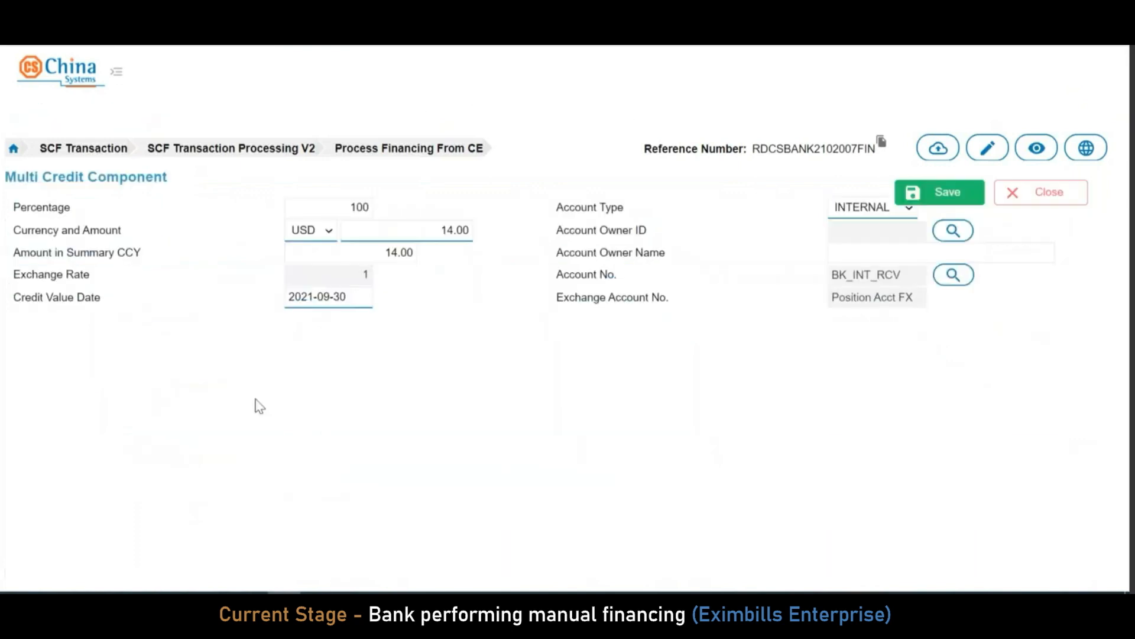
{"action": "left_click", "coordinate": [950, 193]}
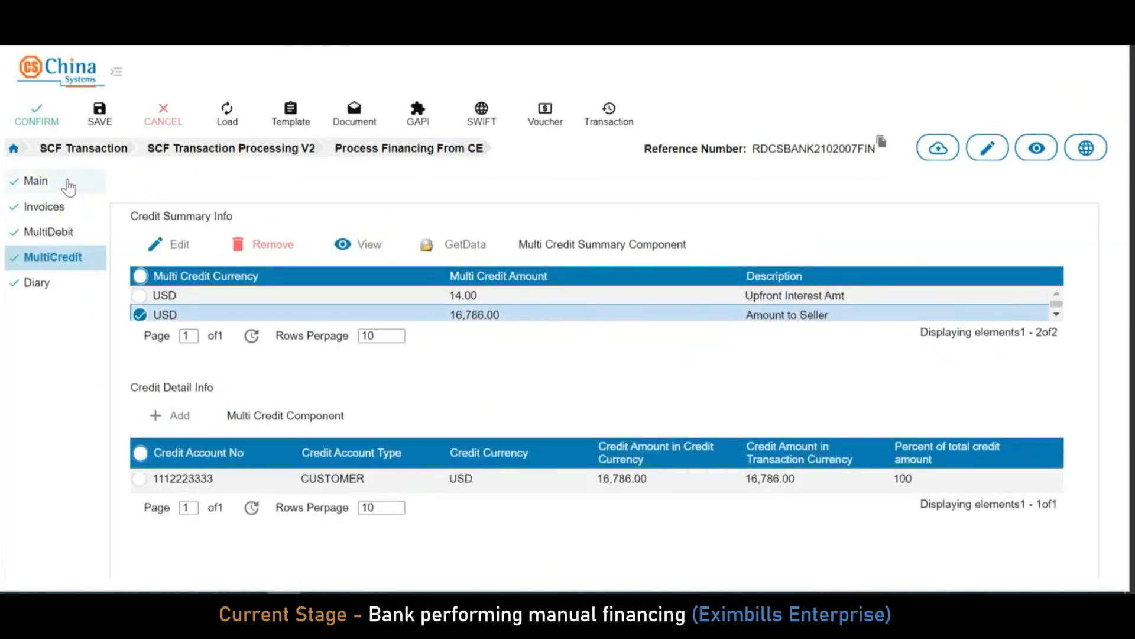
Review the voucher balancing 16,800.00 debit against 14.00 and 16,786.00 credits, then confirm the financing
{"action": "left_click", "coordinate": [69, 188]}
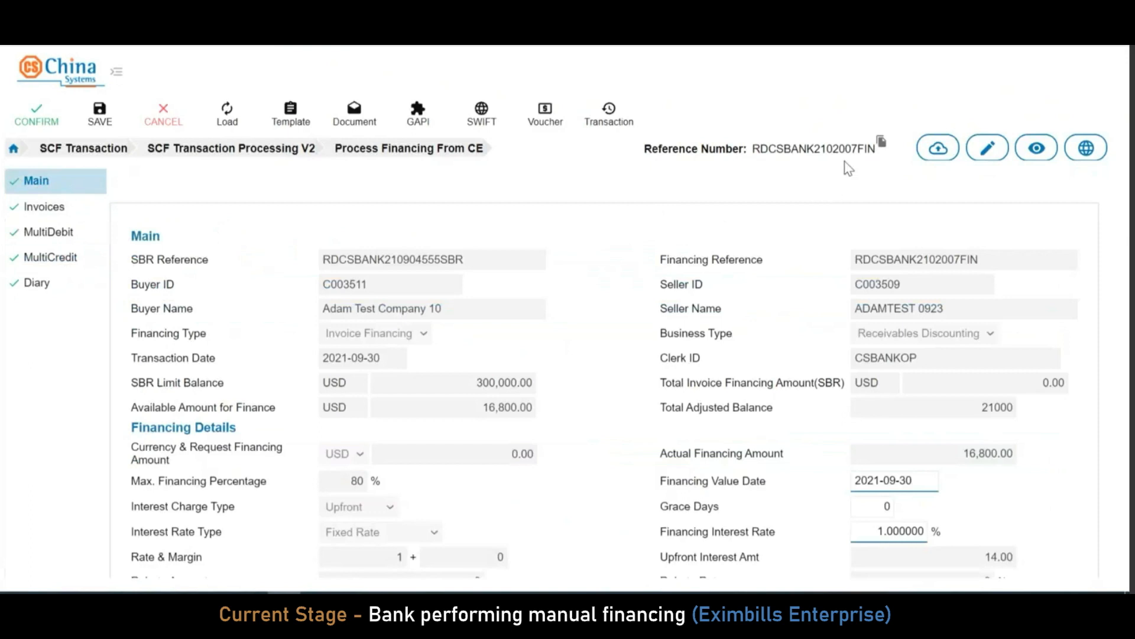
{"action": "left_click_drag", "start_coordinate": [491, 264], "coordinate": [273, 268]}
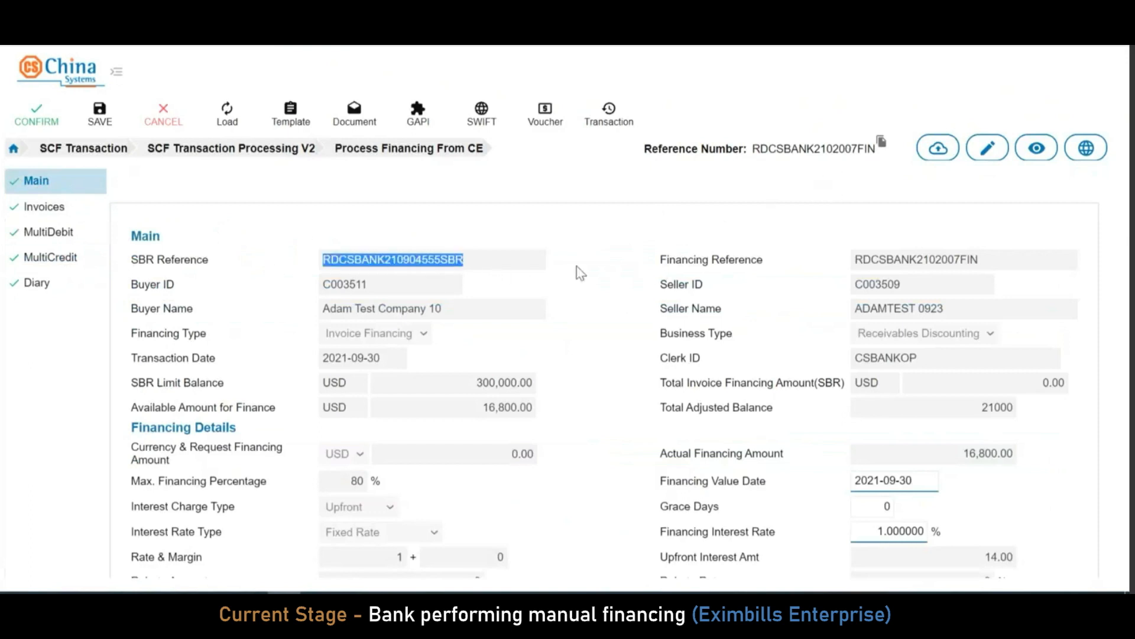
{"action": "left_click", "coordinate": [561, 230]}
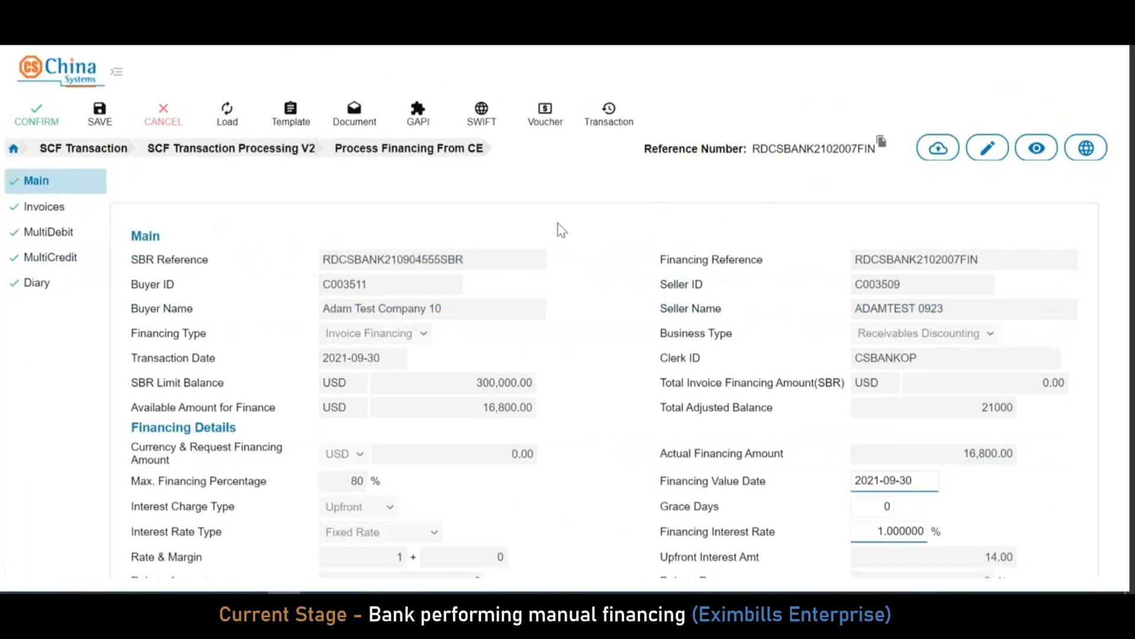
{"action": "left_click", "coordinate": [542, 119]}
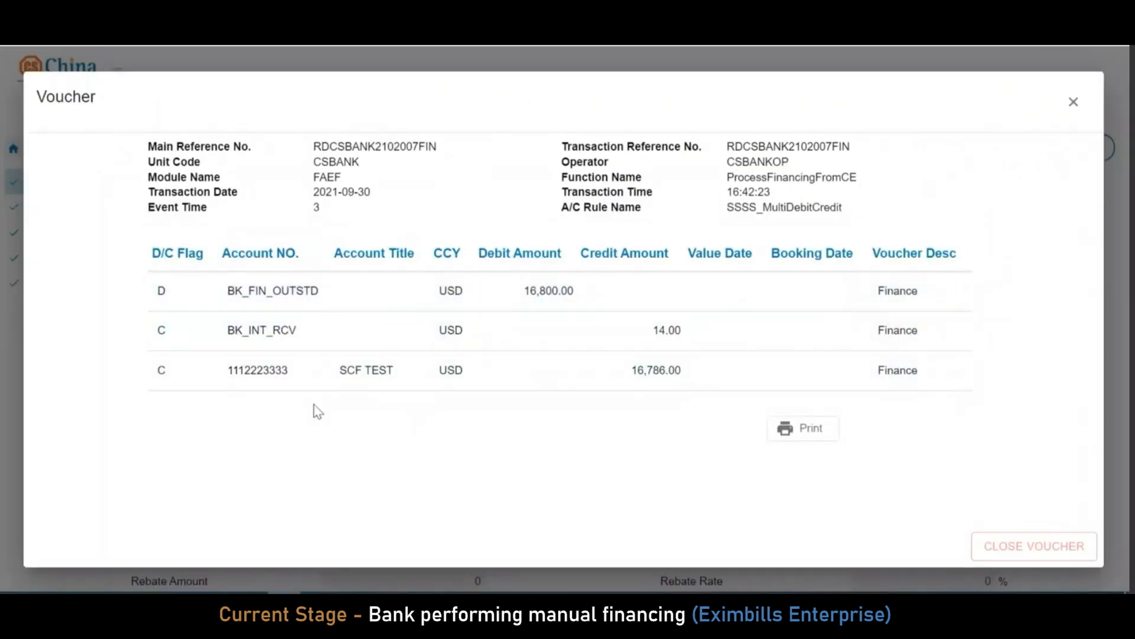
{"action": "left_click", "coordinate": [1074, 102]}
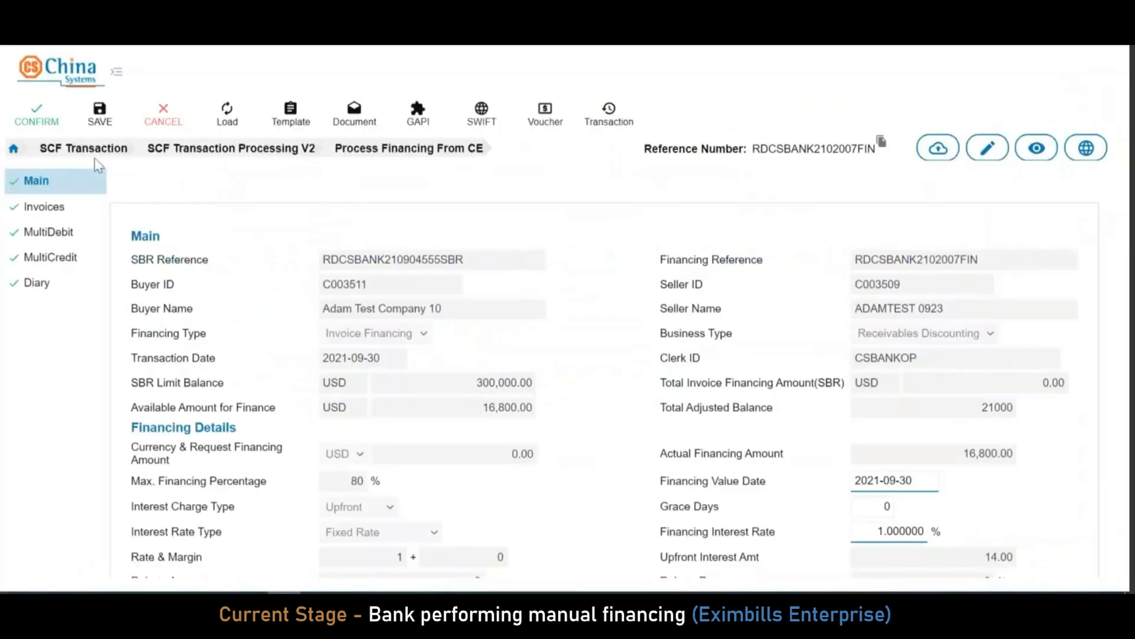
{"action": "left_click", "coordinate": [48, 123]}
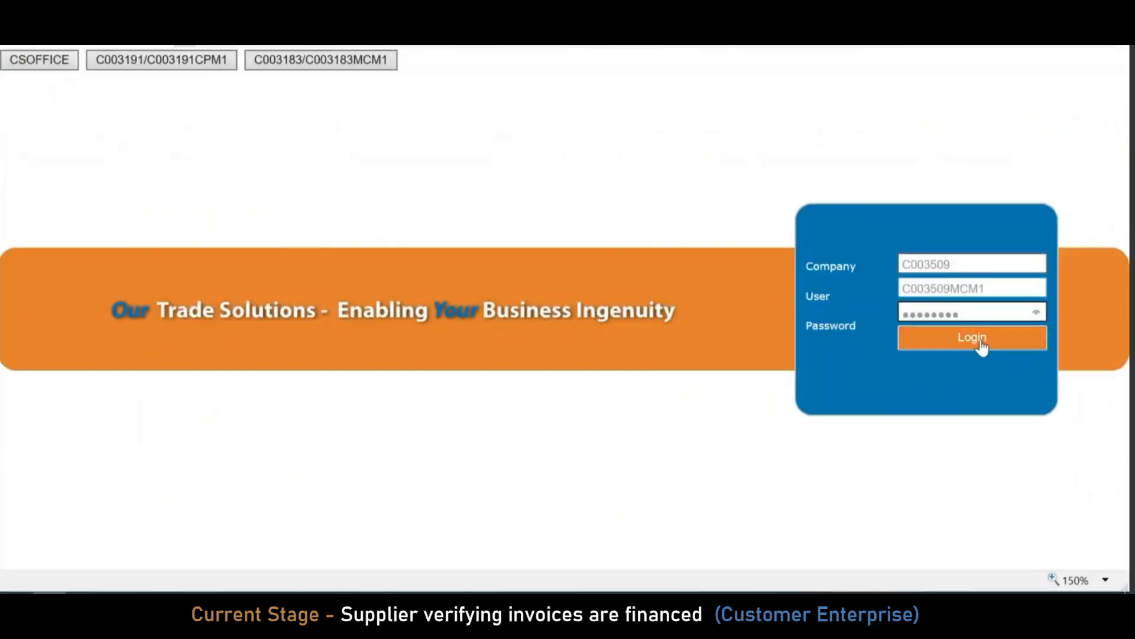
Sign in to the supplier's Customer Enterprise portal and open the list of SBRs with invoices
{"action": "left_click", "coordinate": [981, 343]}
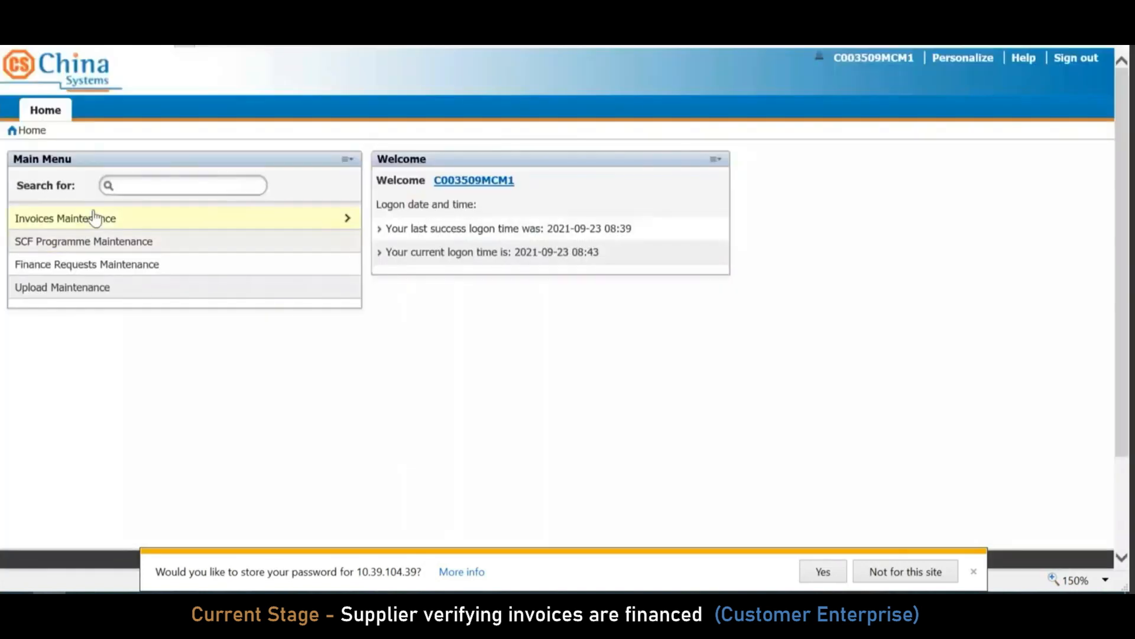
{"action": "left_click", "coordinate": [92, 219]}
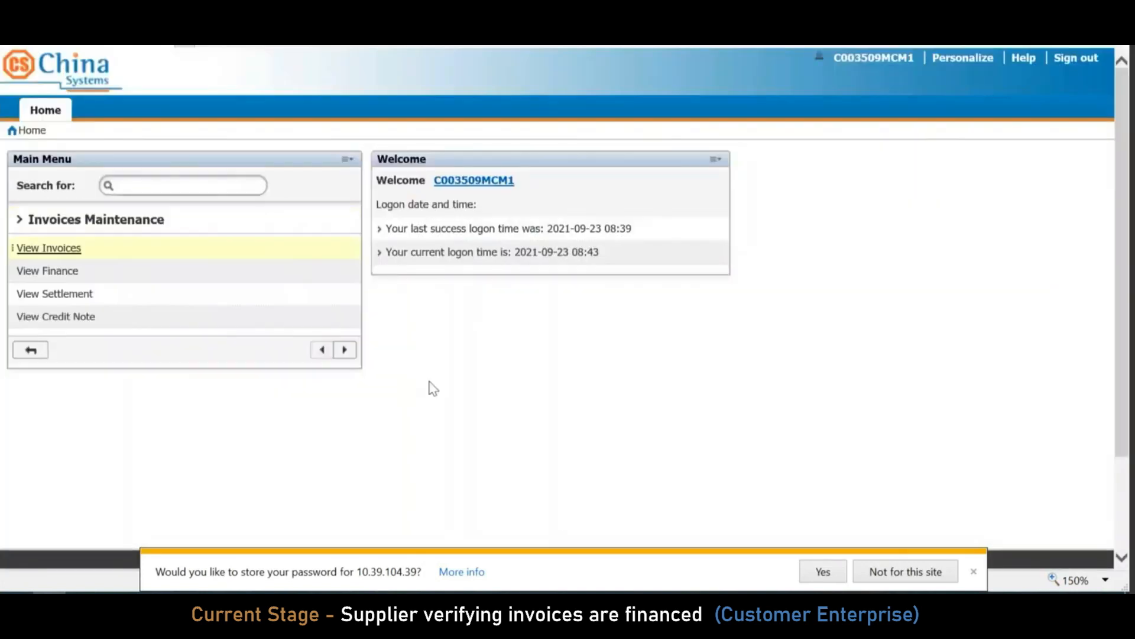
{"action": "left_click", "coordinate": [974, 572]}
{"action": "left_click", "coordinate": [59, 251]}
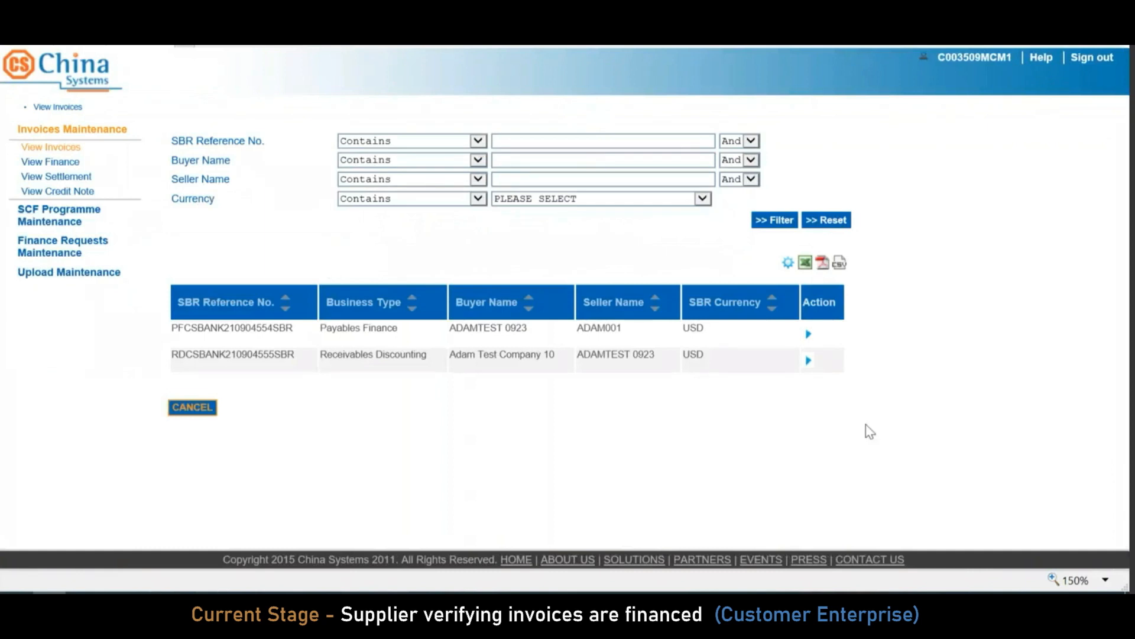
Check that invoice EEINV093001 under RDCSBANK210904555SBR shows status Financed
{"action": "left_click", "coordinate": [809, 359]}
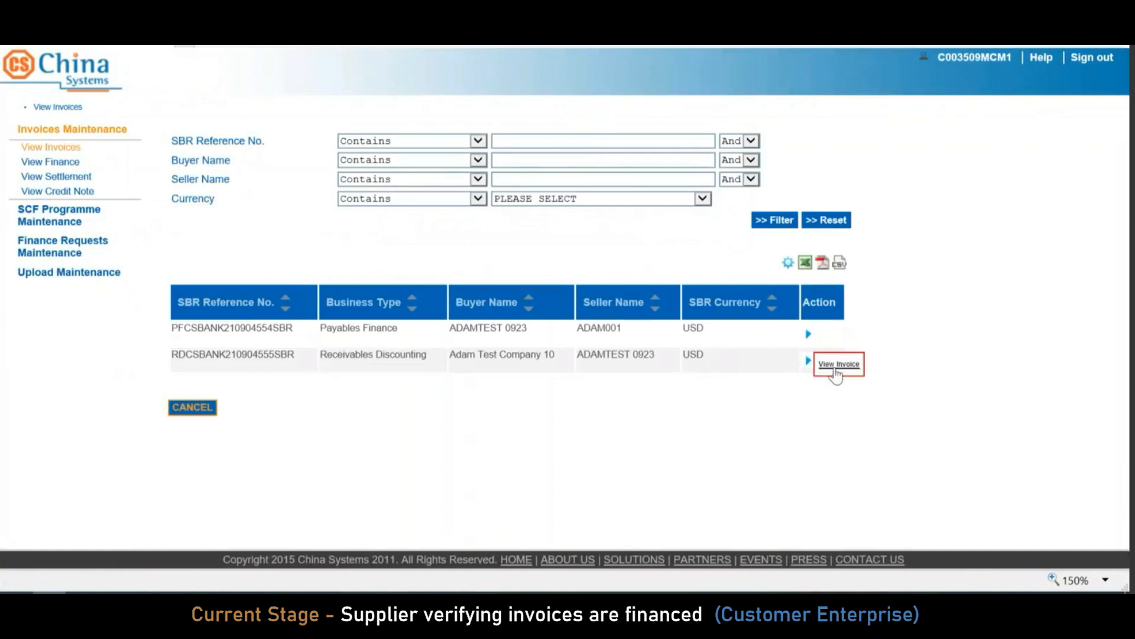
{"action": "left_click", "coordinate": [836, 368]}
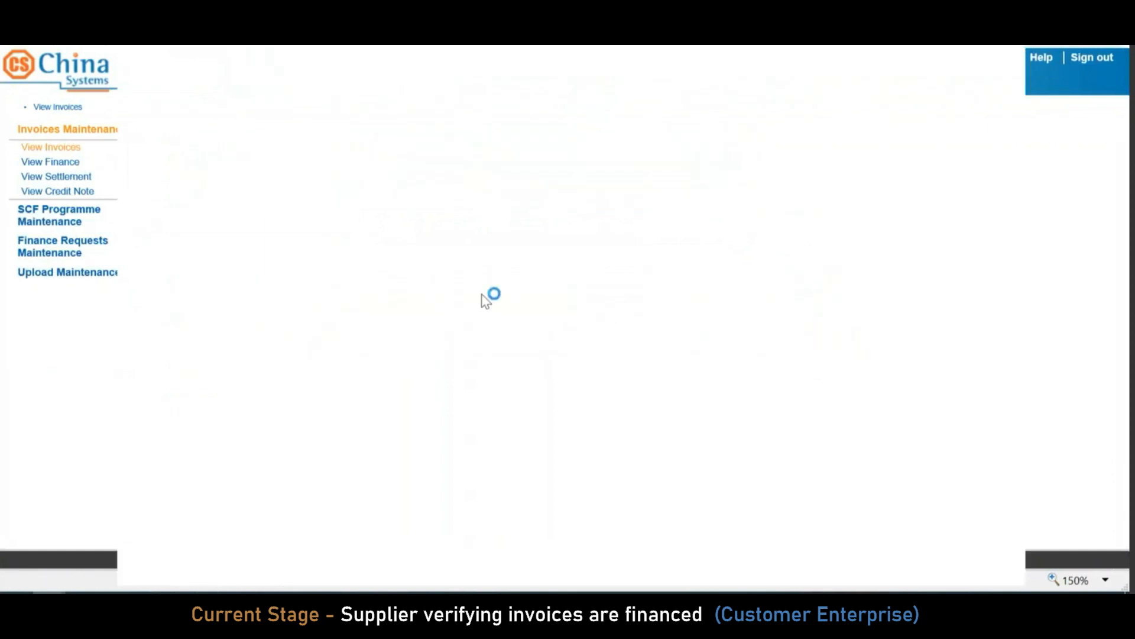
{"action": "left_click", "coordinate": [215, 284]}
{"action": "left_click_drag", "start_coordinate": [477, 276], "coordinate": [279, 275]}
{"action": "left_click", "coordinate": [503, 348]}
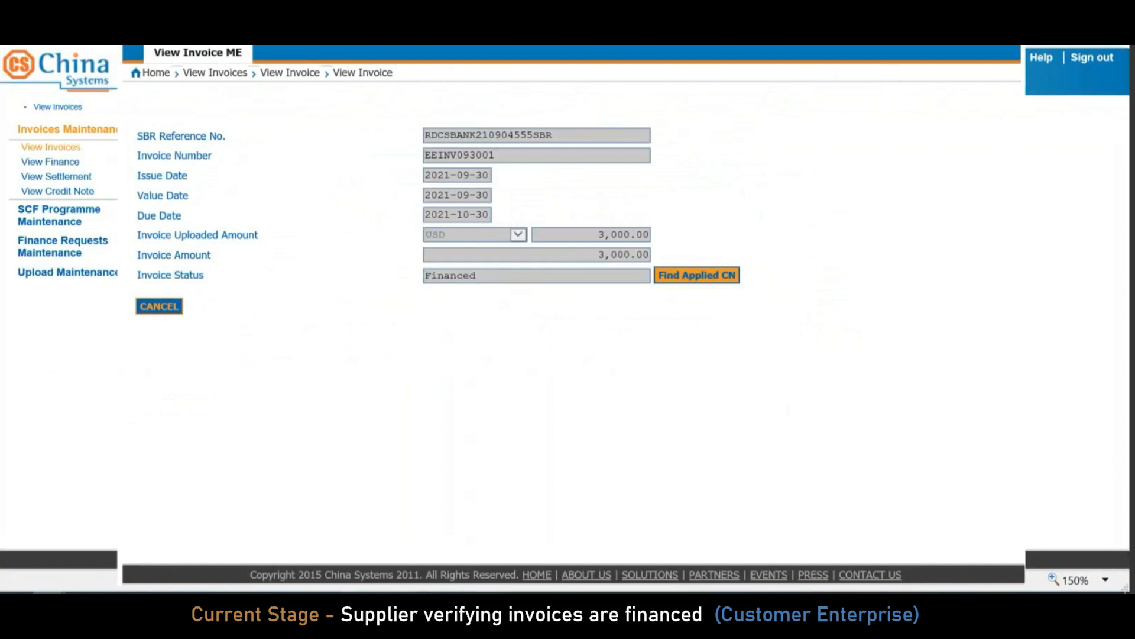
{"action": "left_click", "coordinate": [149, 307]}
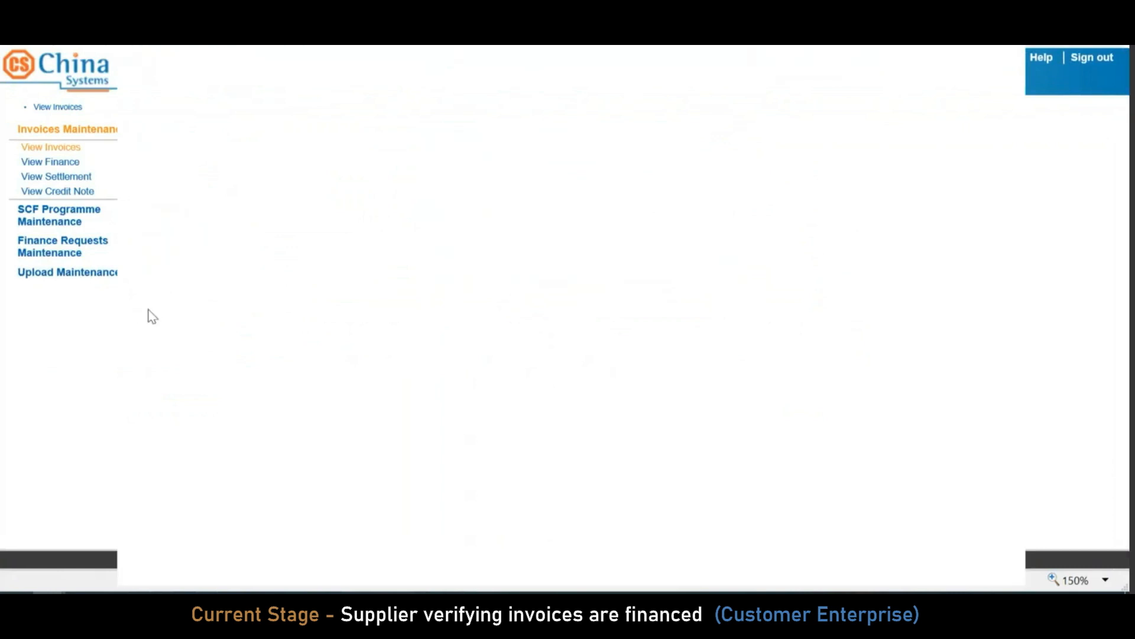
Open RDCSBANK210904555SBR's financed invoices and view EEINV093001's financing details
{"action": "left_click", "coordinate": [153, 414]}
{"action": "left_click", "coordinate": [71, 163]}
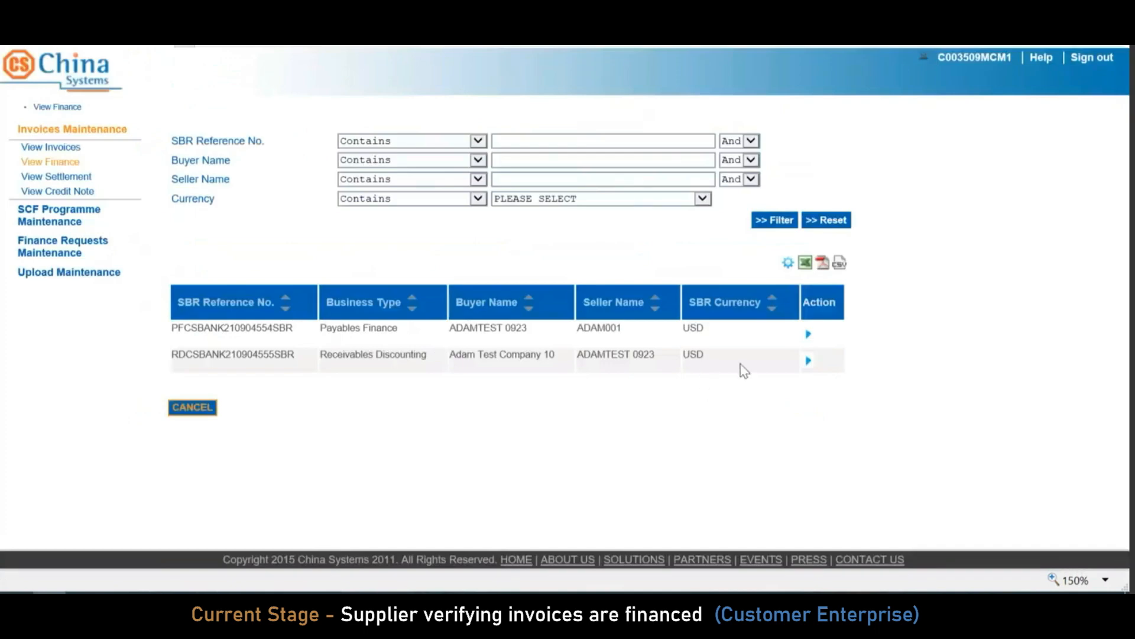
{"action": "left_click", "coordinate": [808, 360]}
{"action": "left_click", "coordinate": [853, 365]}
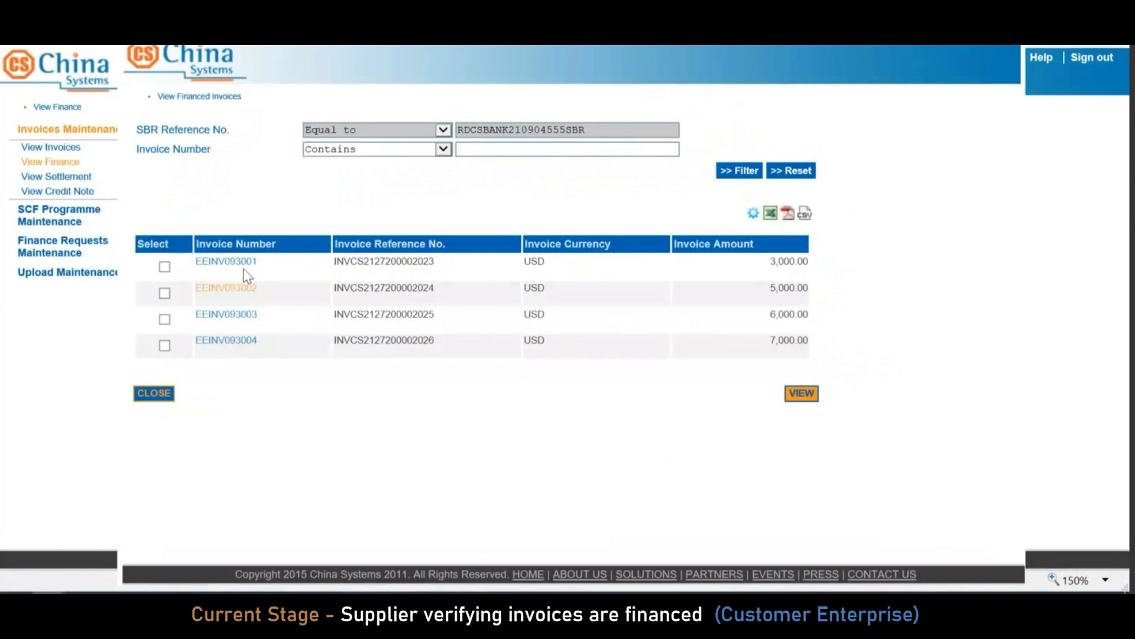
{"action": "left_click", "coordinate": [244, 264]}
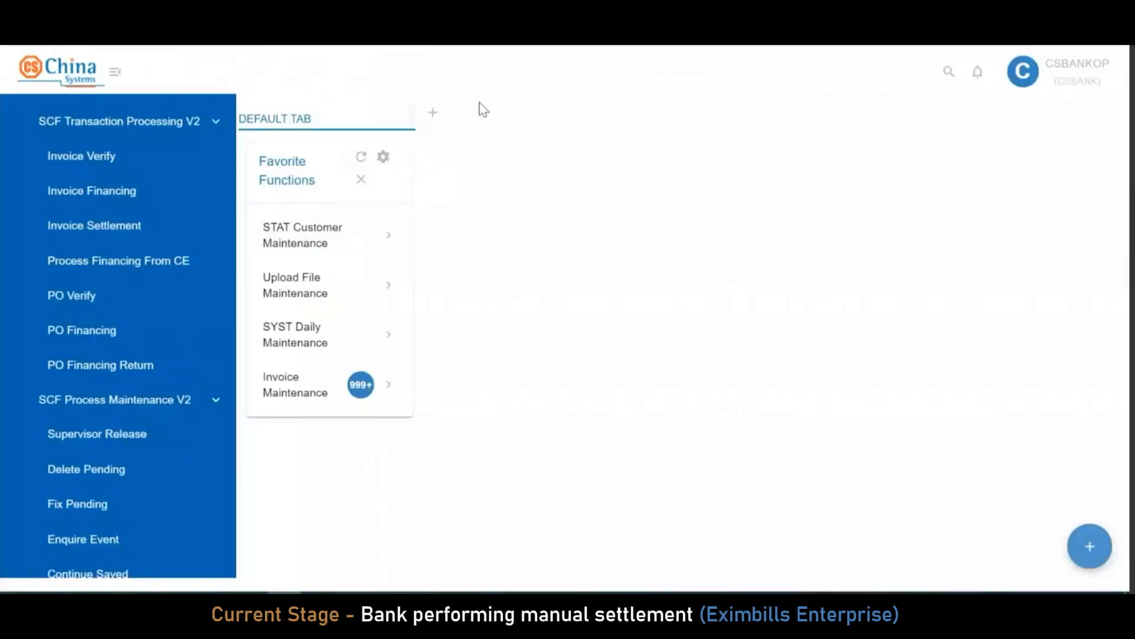
Filter the Invoice Settlement list on the copied SBR reference RDCSBANK210904555SBR
{"action": "scroll", "coordinate": [160, 362], "scroll_direction": "up", "scroll_amount": 5}
{"action": "scroll", "coordinate": [168, 466], "scroll_direction": "down", "scroll_amount": 3}
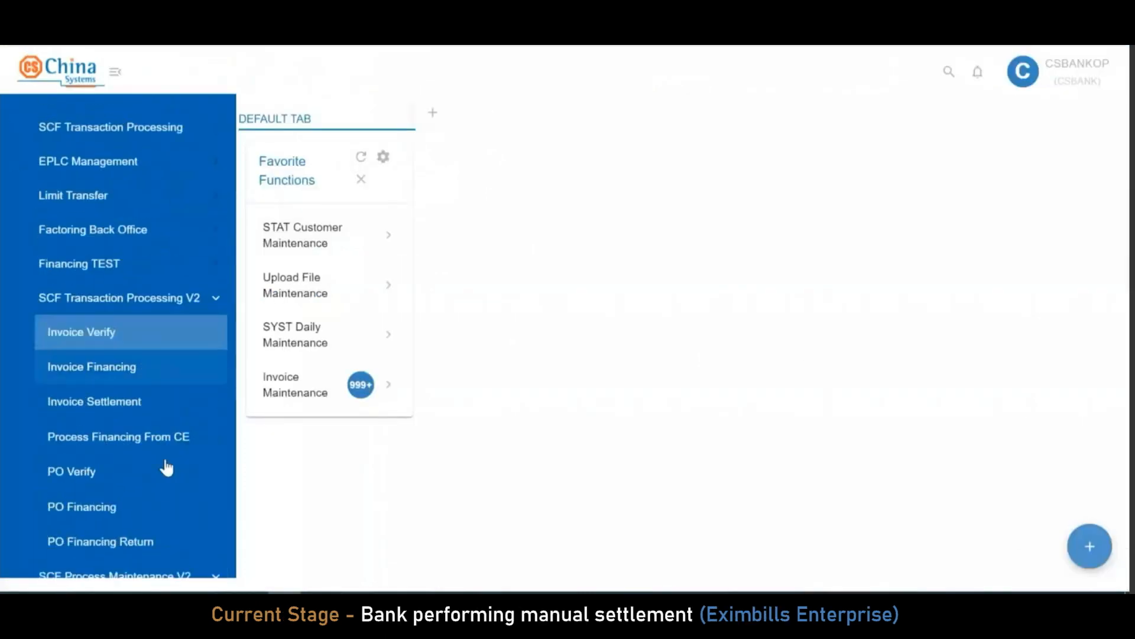
{"action": "left_click", "coordinate": [125, 411]}
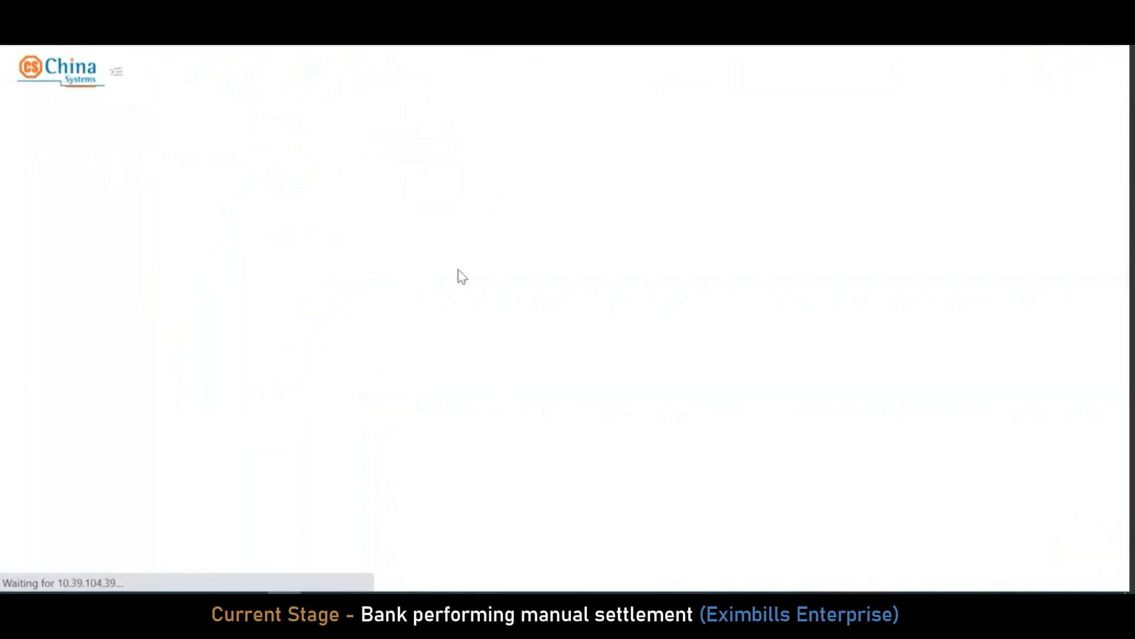
{"action": "left_click", "coordinate": [1011, 187]}
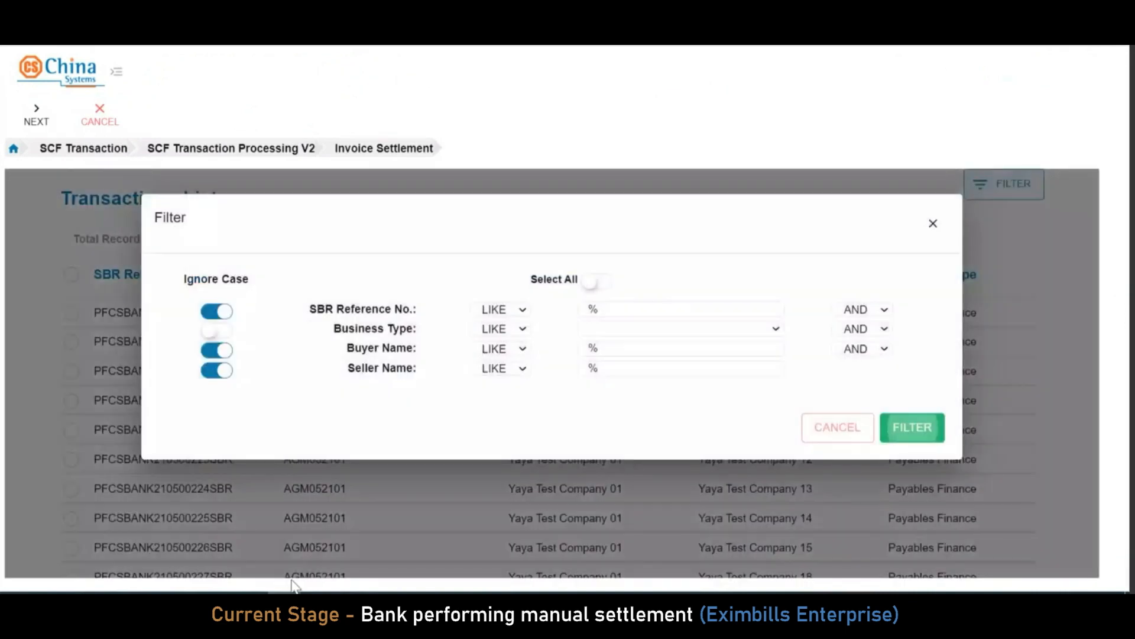
{"action": "left_click", "coordinate": [680, 308]}
{"action": "type", "text": "RDCSBANK210904555SBR"}
{"action": "left_click", "coordinate": [913, 427]}
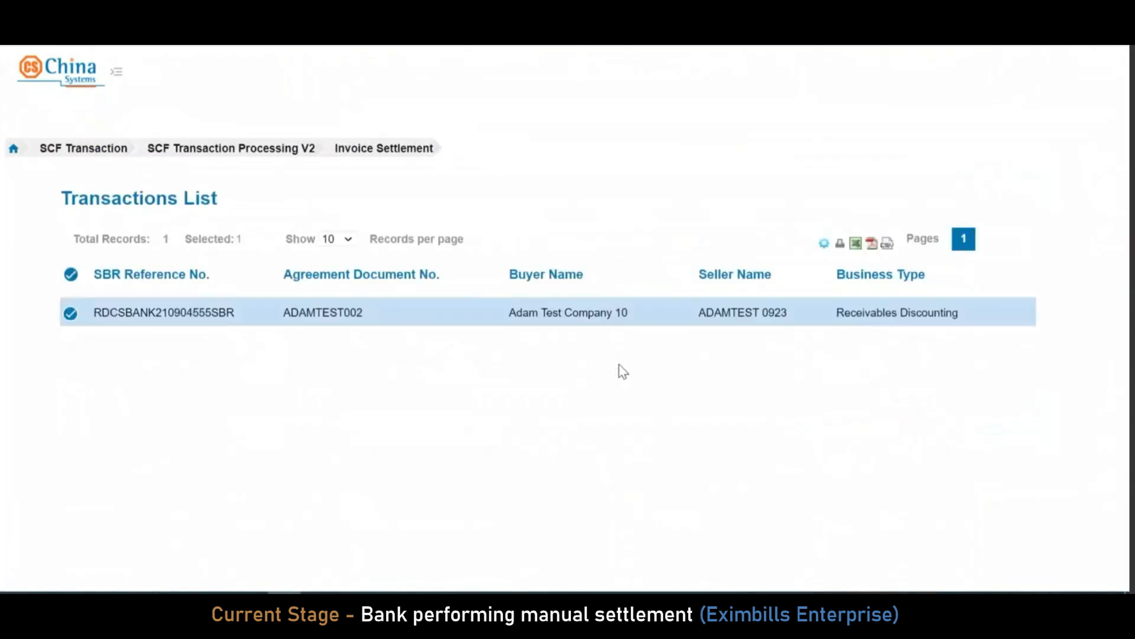
Start a new settlement and review totals: 21,000.00 paid, 16,800.00 principal, 4,200.00 to seller
{"action": "left_click", "coordinate": [36, 115]}
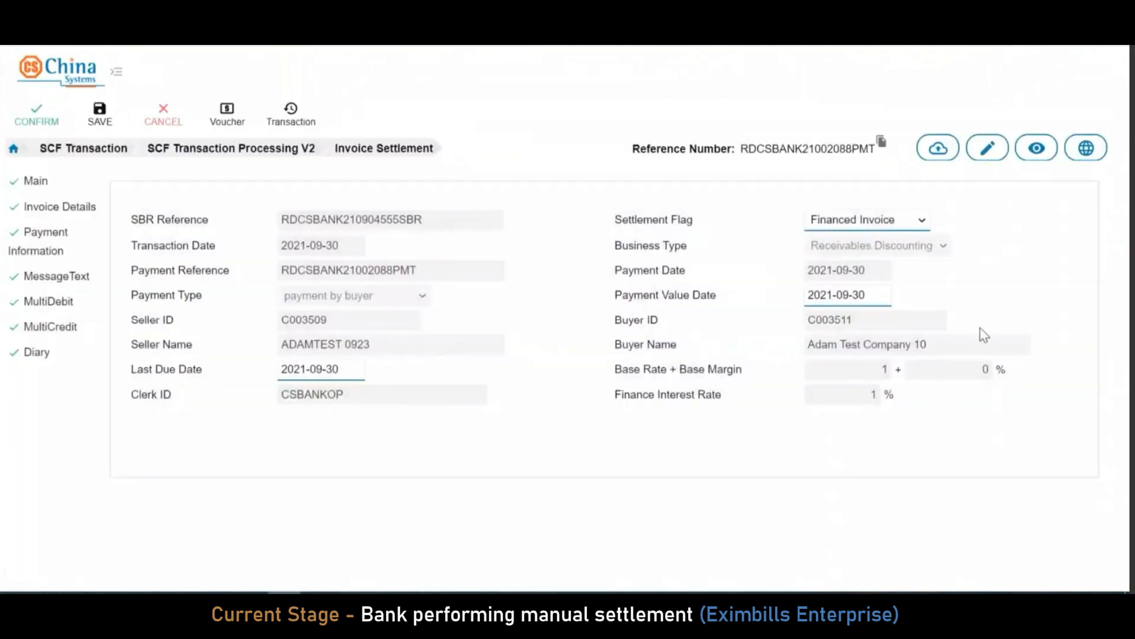
{"action": "left_click", "coordinate": [83, 215]}
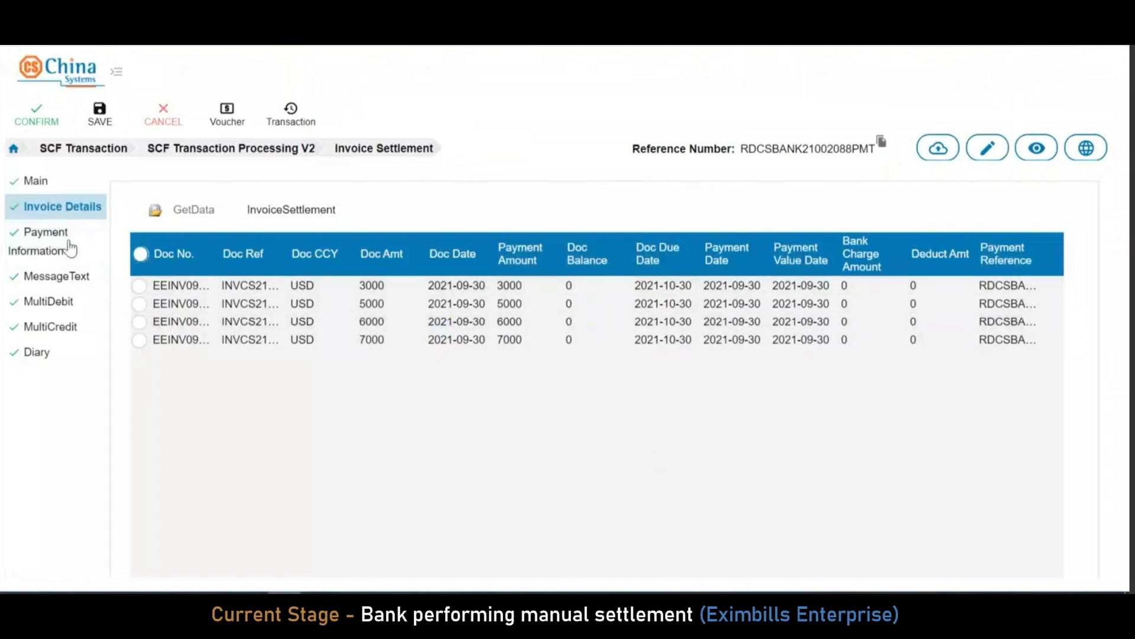
{"action": "left_click", "coordinate": [47, 239]}
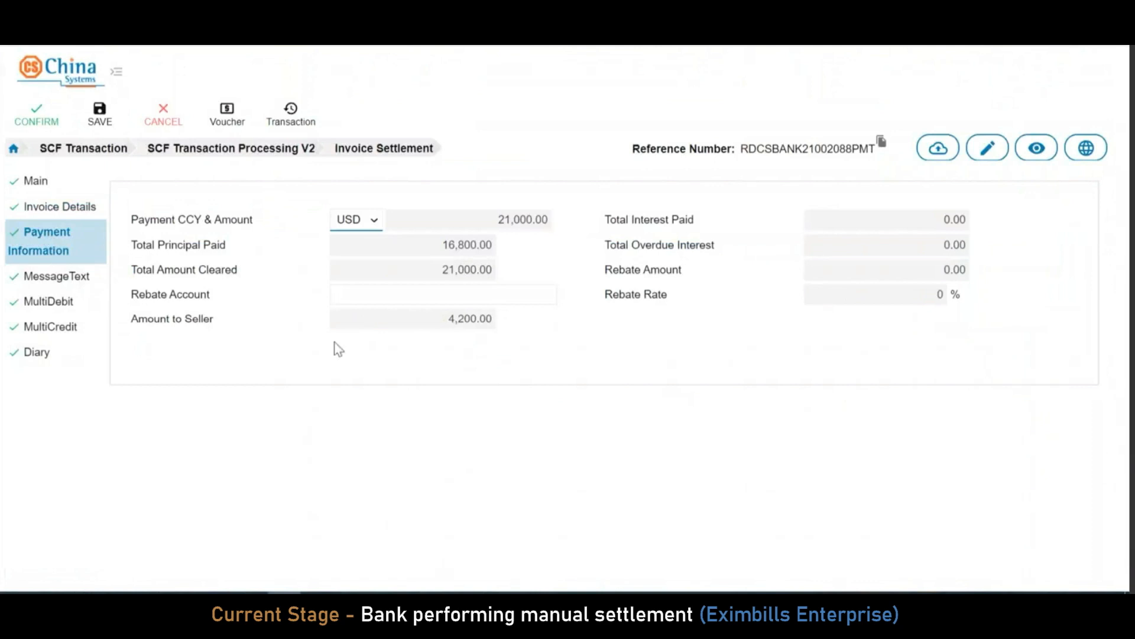
Add and save the USD debit allocation for the buyer's 21,000.00 payment
{"action": "left_click", "coordinate": [59, 303]}
{"action": "left_click", "coordinate": [174, 261]}
{"action": "left_click", "coordinate": [168, 392]}
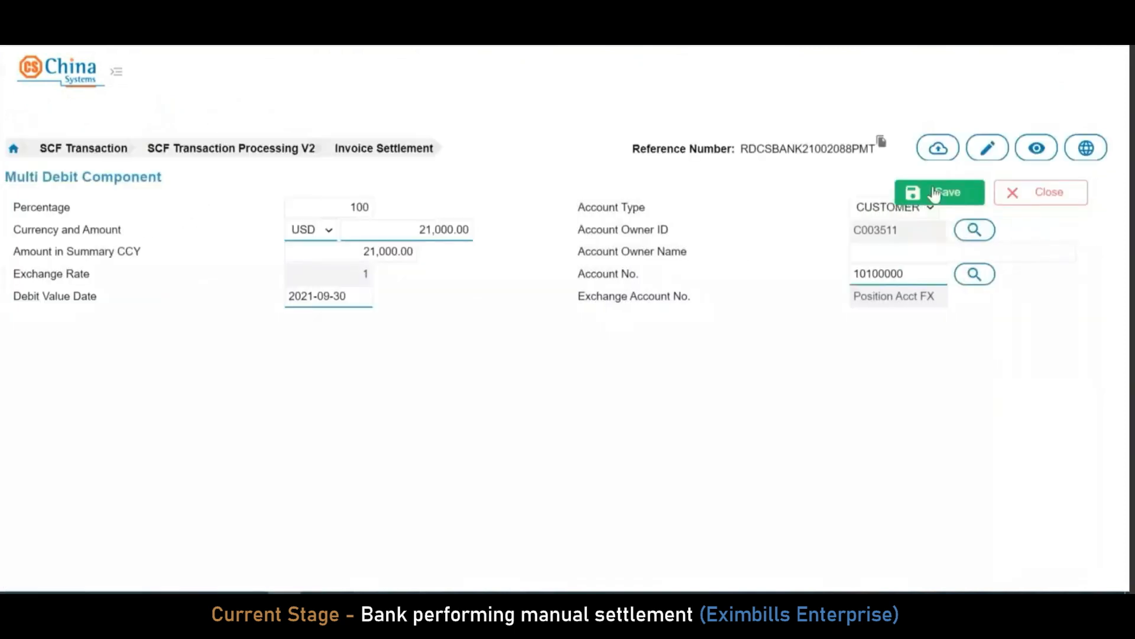
{"action": "left_click", "coordinate": [934, 190]}
Credit 16,800.00 principal to BK_FIN_OUTSTD and 4,200.00 to the seller's account
{"action": "left_click", "coordinate": [73, 328]}
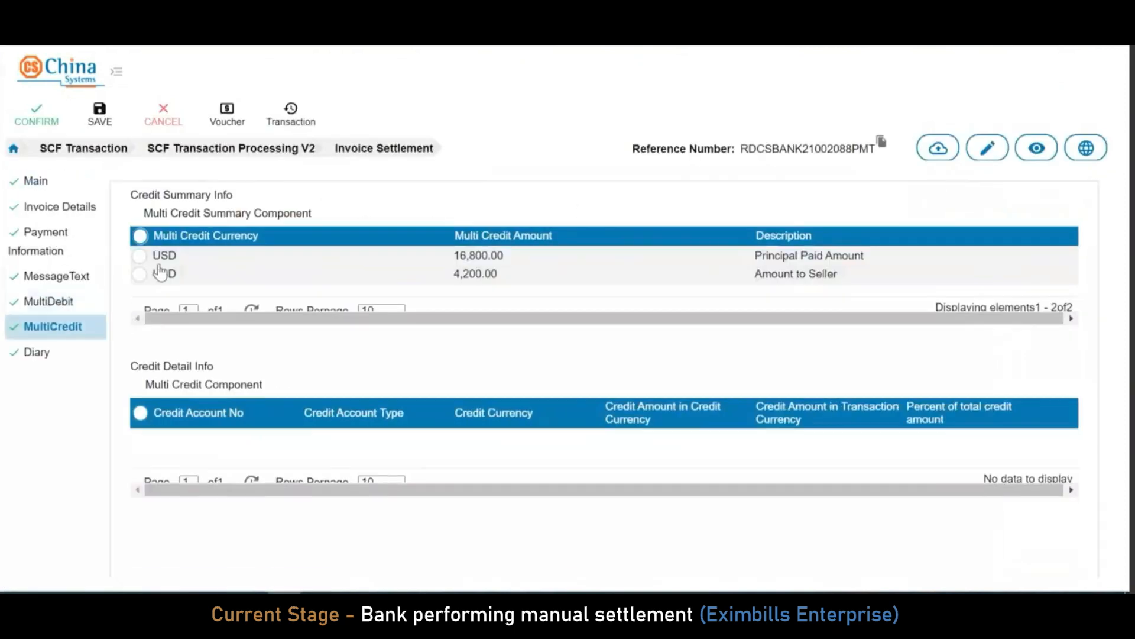
{"action": "left_click", "coordinate": [172, 255]}
{"action": "left_click", "coordinate": [180, 395]}
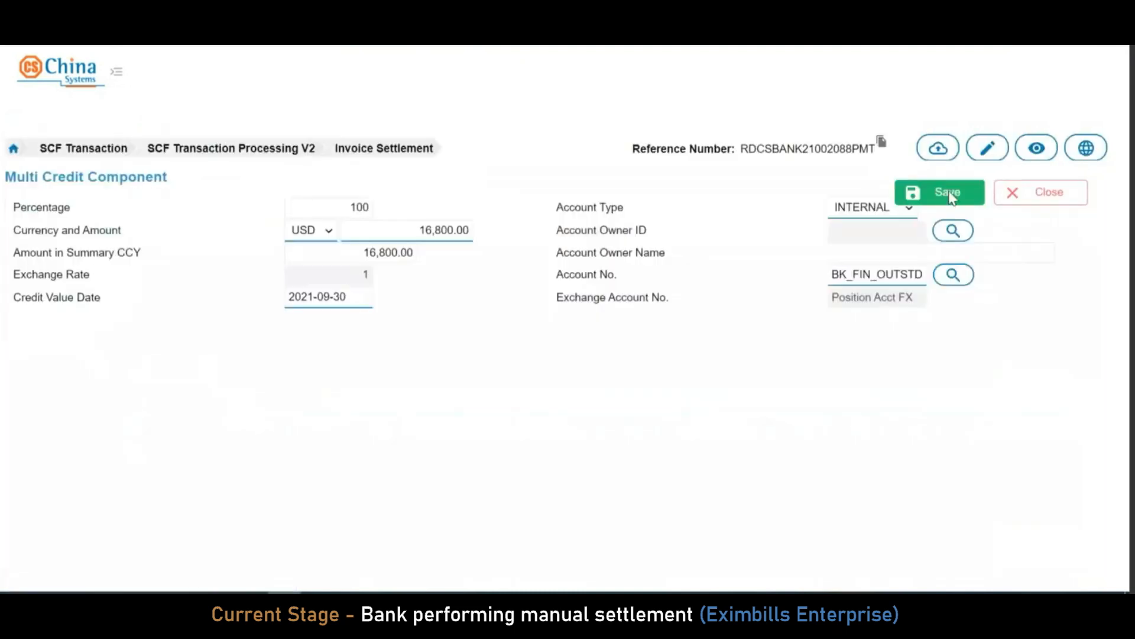
{"action": "left_click", "coordinate": [951, 197]}
{"action": "left_click", "coordinate": [171, 293]}
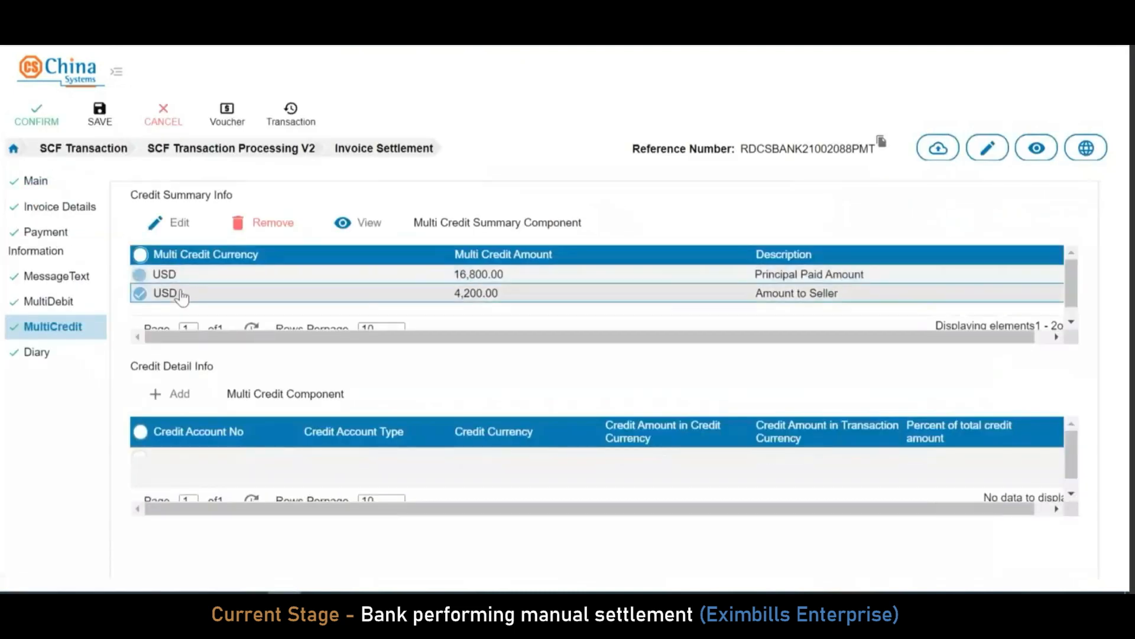
{"action": "left_click", "coordinate": [170, 394]}
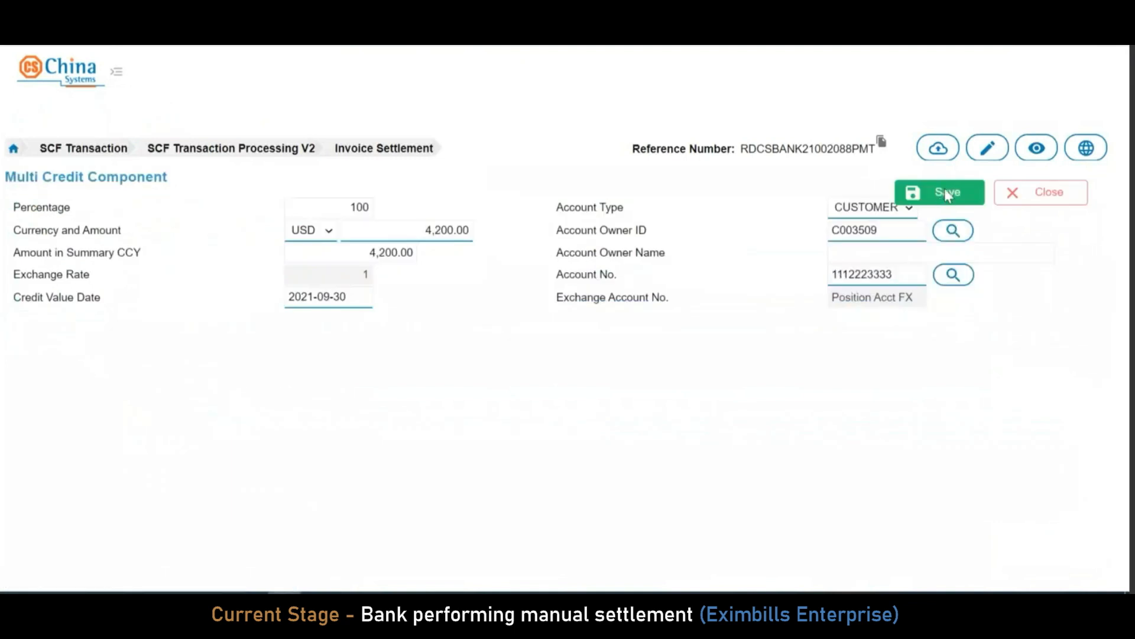
{"action": "left_click", "coordinate": [946, 191]}
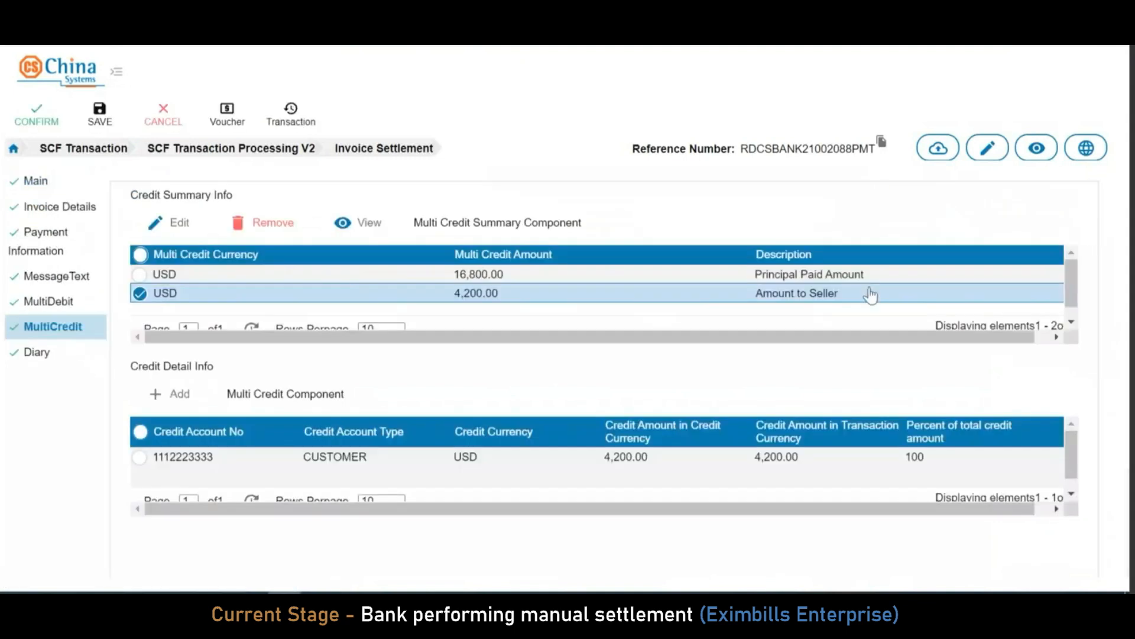
Review the accounting voucher, copy the SBR reference, and confirm the settlement
{"action": "left_click", "coordinate": [81, 191]}
{"action": "left_click", "coordinate": [232, 111]}
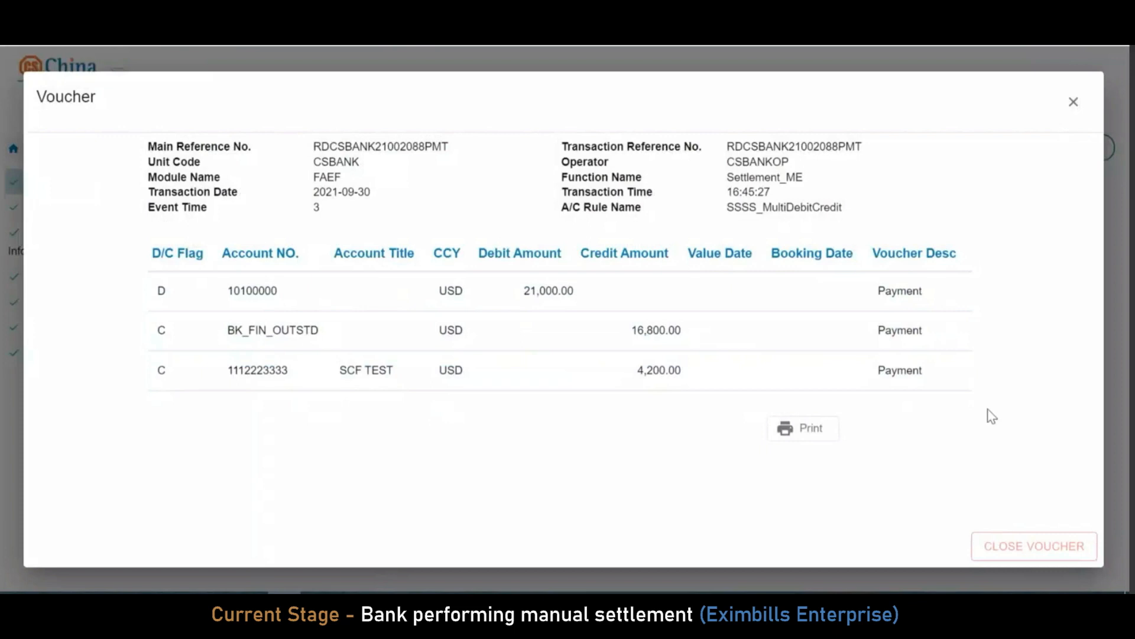
{"action": "left_click", "coordinate": [1027, 548]}
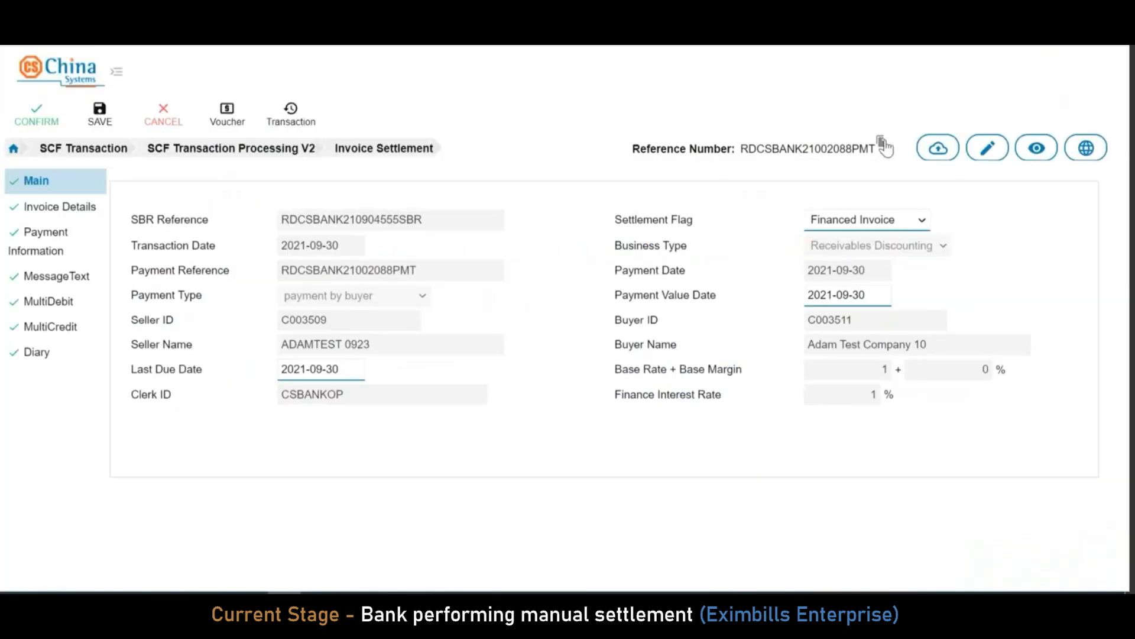
{"action": "double_click", "coordinate": [291, 220]}
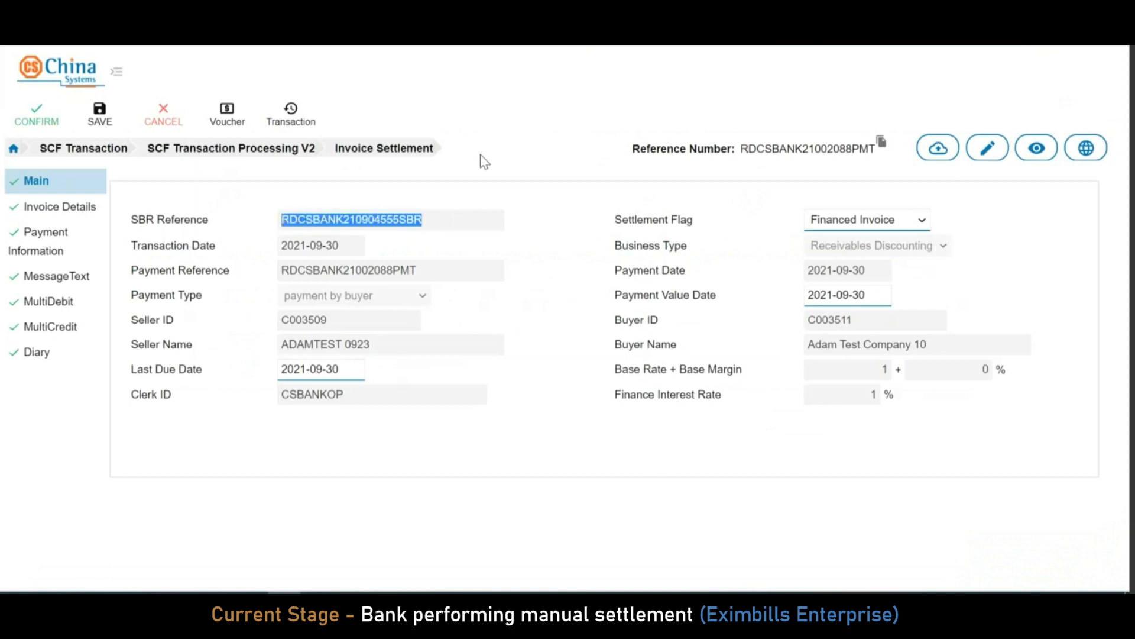
{"action": "left_click", "coordinate": [36, 116]}
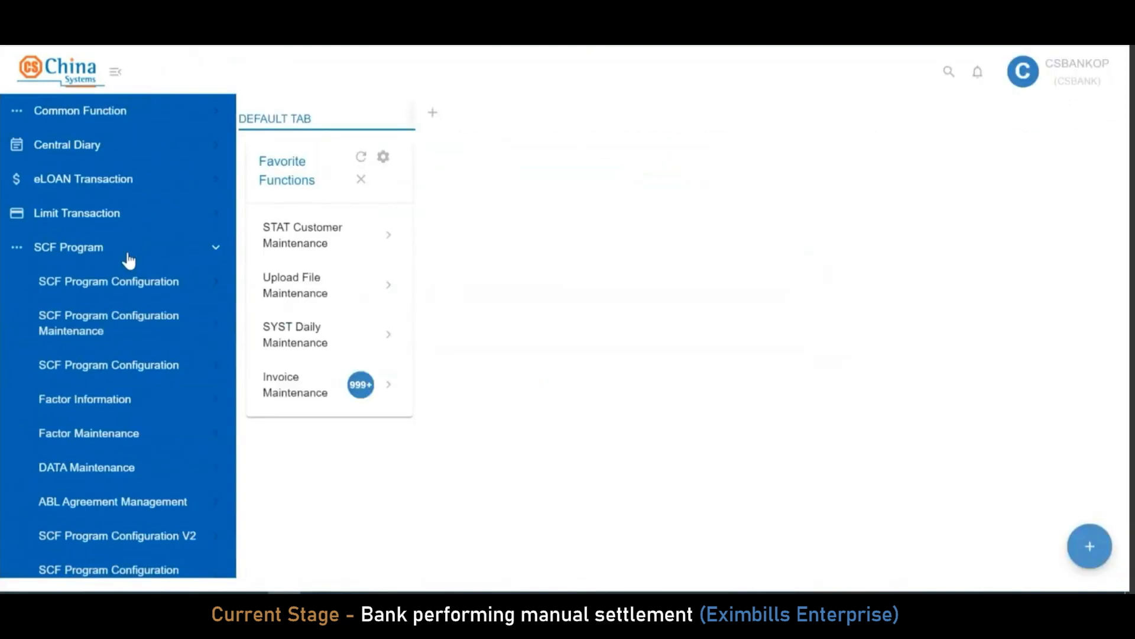
{"action": "left_click", "coordinate": [129, 260]}
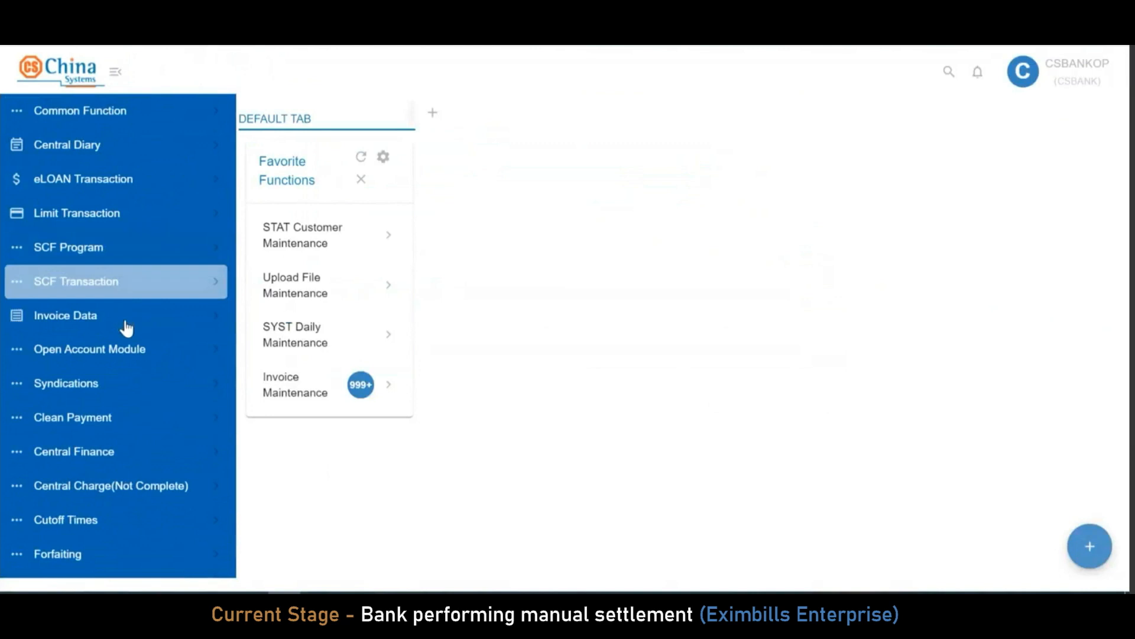
Filter Enquire InvoiceV2 on the pasted SBR reference to list its four Refunded invoices
{"action": "left_click", "coordinate": [126, 323]}
{"action": "left_click", "coordinate": [149, 385]}
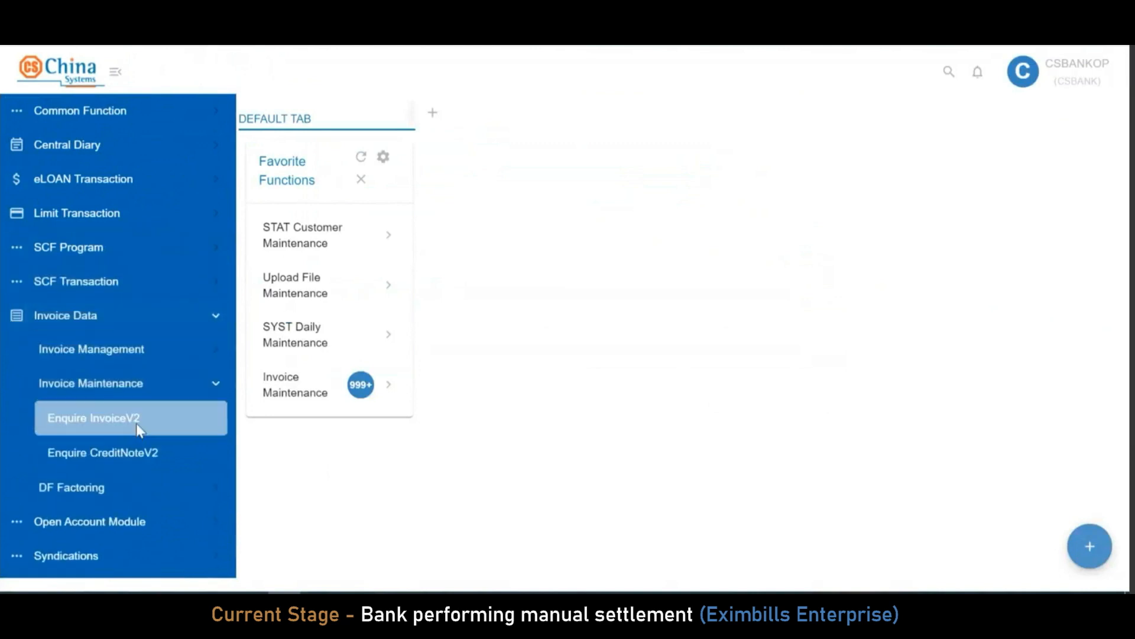
{"action": "left_click", "coordinate": [140, 421]}
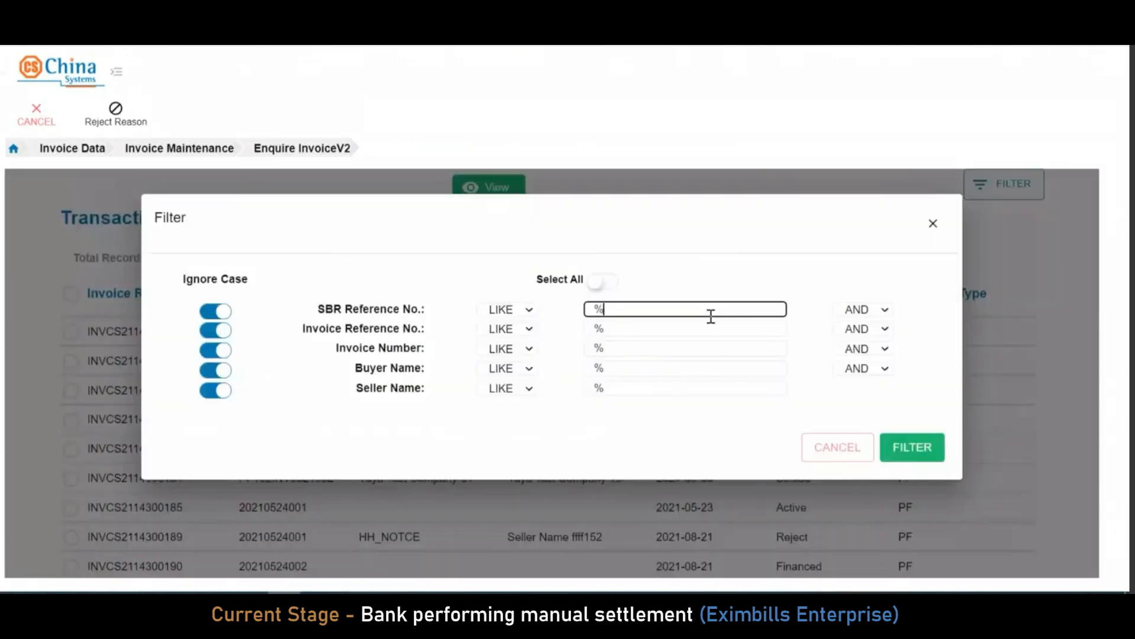
{"action": "type", "text": "RDCSBANK210904565SBR"}
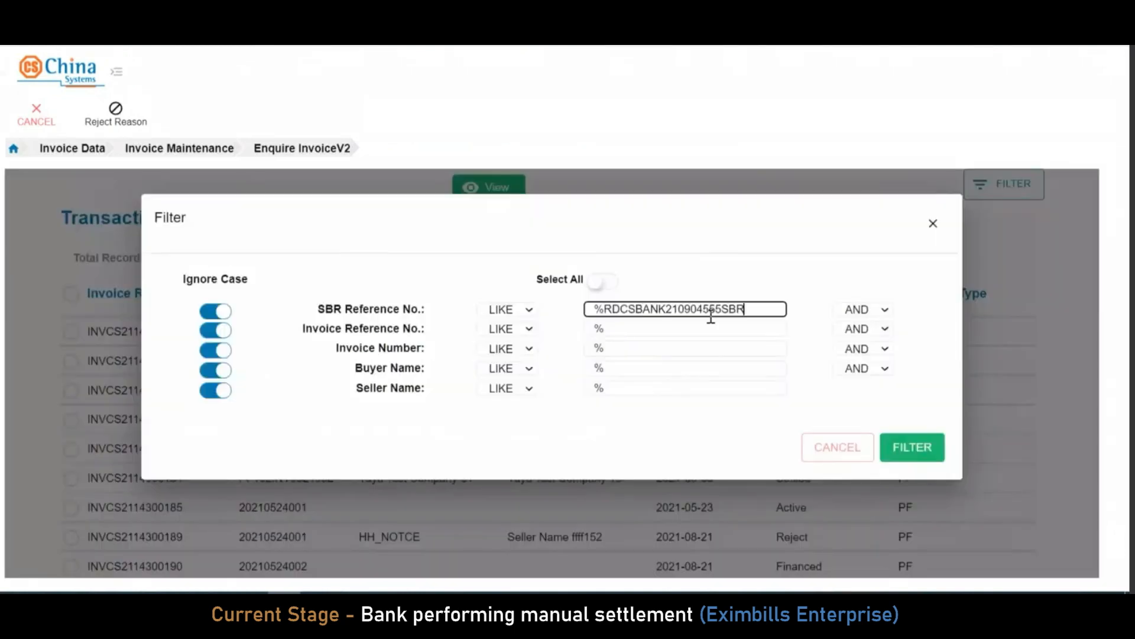
{"action": "left_click", "coordinate": [924, 450]}
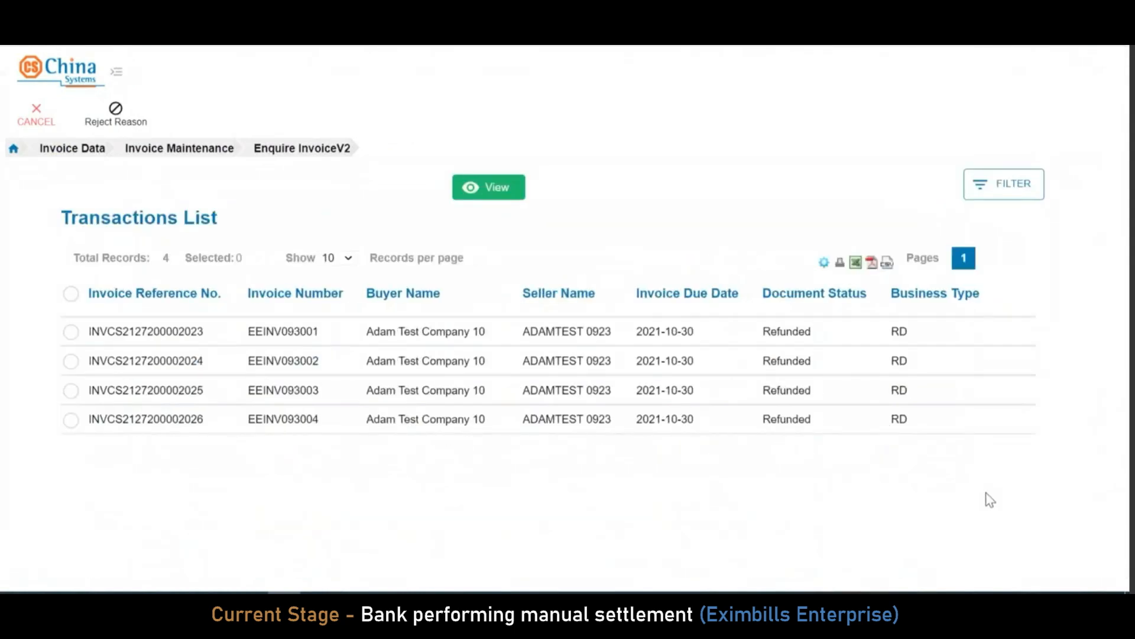
View EEINV093004's financing and payment details: 7,000.00 buyer payment, 5,600.00 principal paid
{"action": "left_click", "coordinate": [72, 334]}
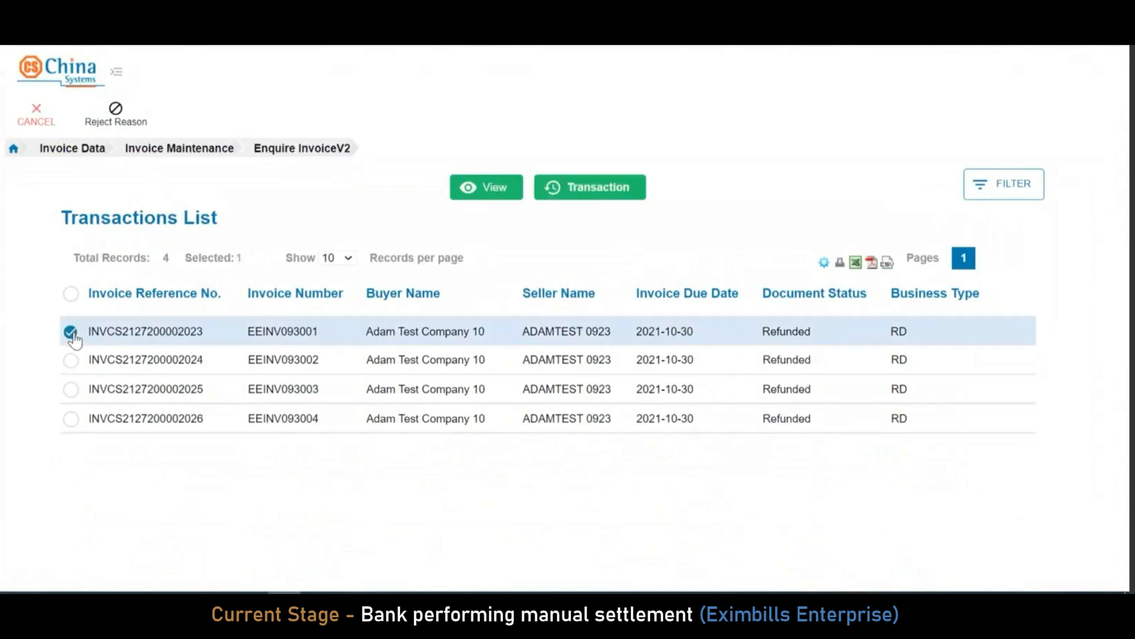
{"action": "left_click", "coordinate": [71, 334]}
{"action": "left_click", "coordinate": [70, 420]}
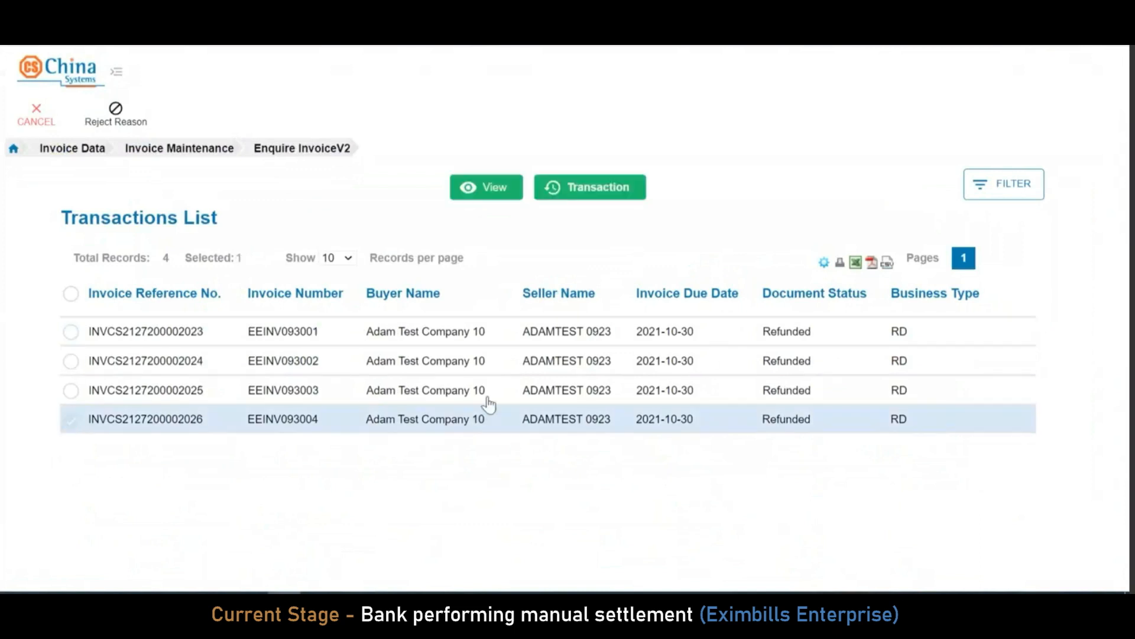
{"action": "left_click", "coordinate": [486, 193]}
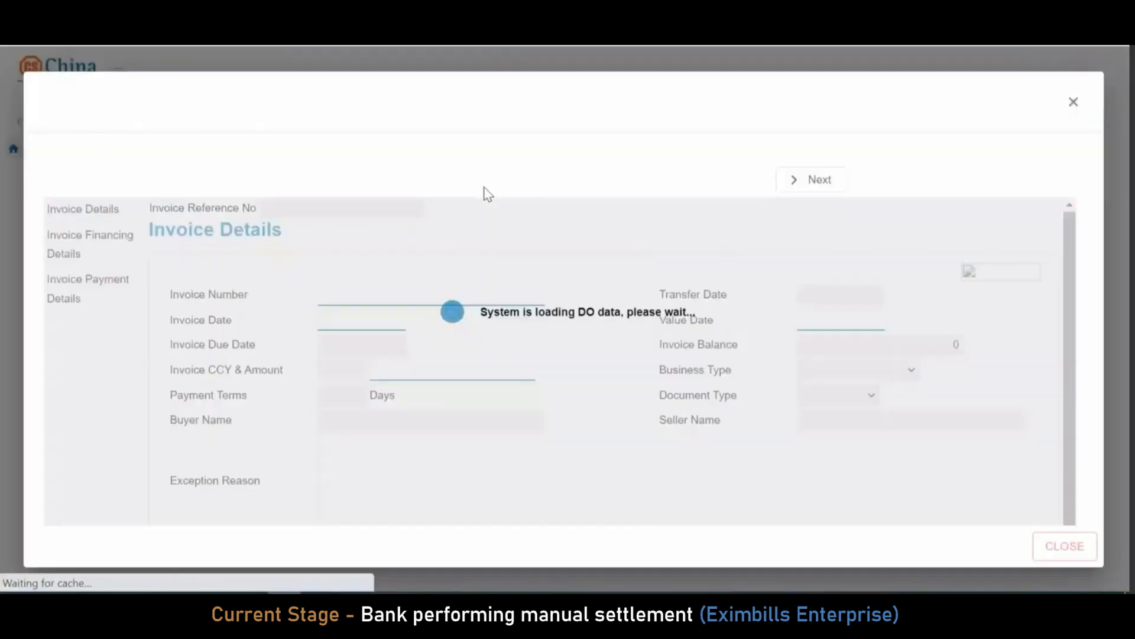
{"action": "left_click", "coordinate": [96, 247]}
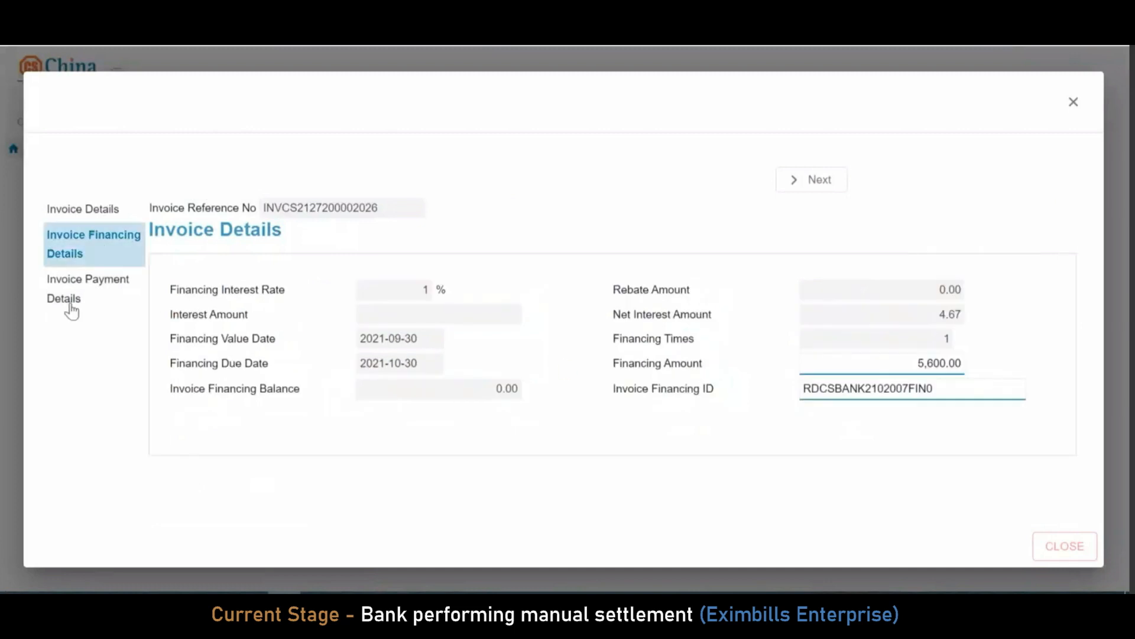
{"action": "left_click", "coordinate": [96, 295]}
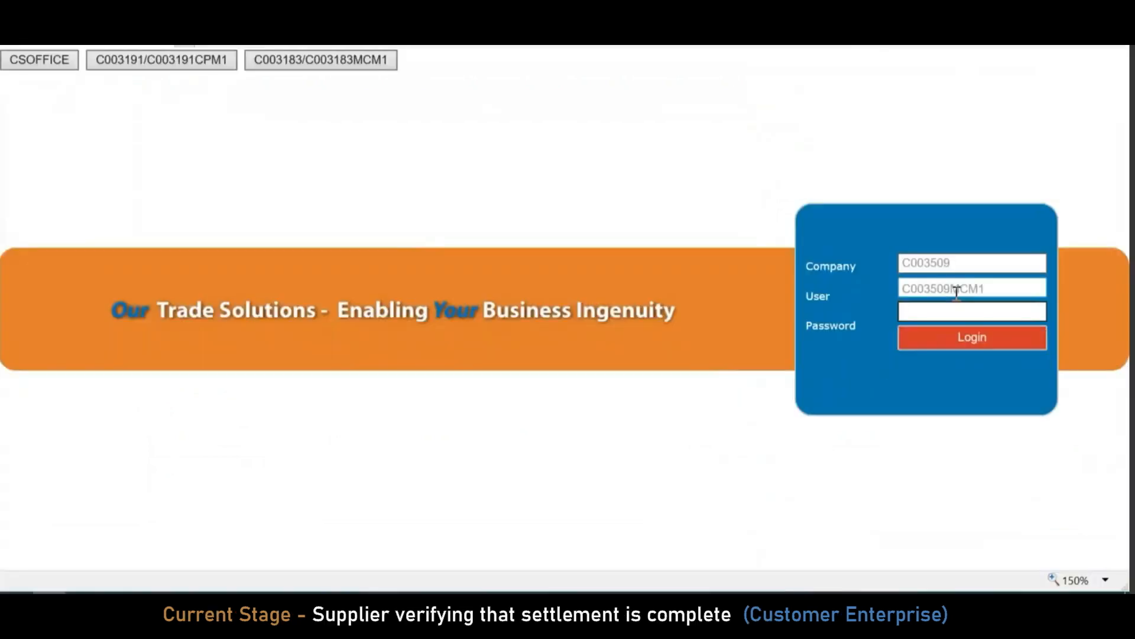
Log in with the supplier's password and confirm invoice EEINV093001 shows Refunded status
{"action": "type", "text": "******"}
{"action": "type", "text": "***"}
{"action": "left_click", "coordinate": [972, 338]}
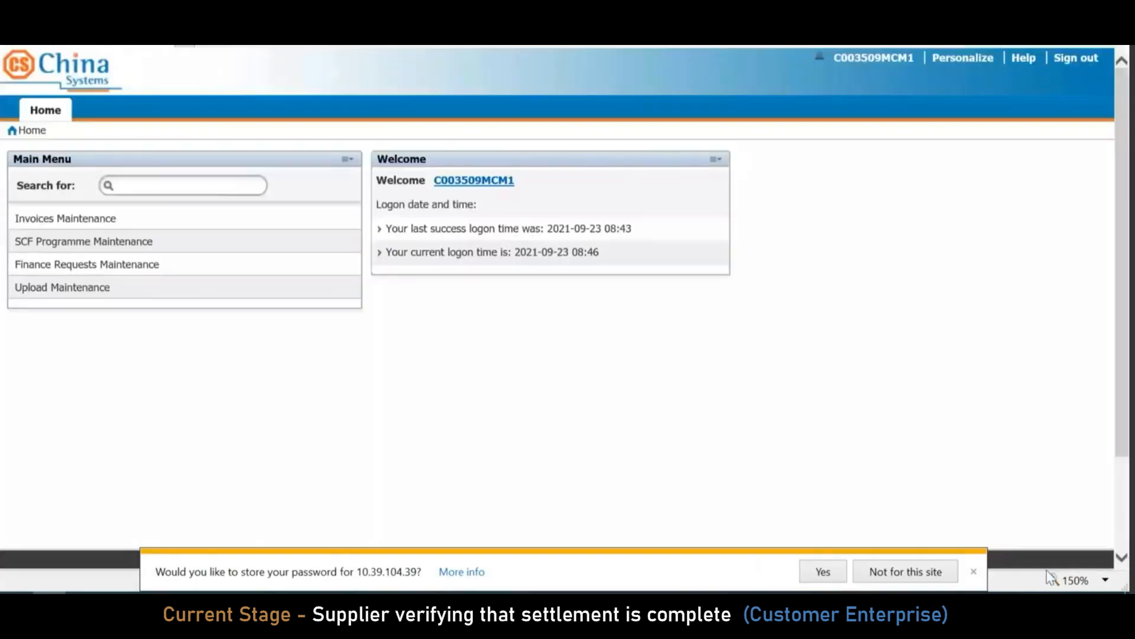
{"action": "left_click", "coordinate": [974, 572]}
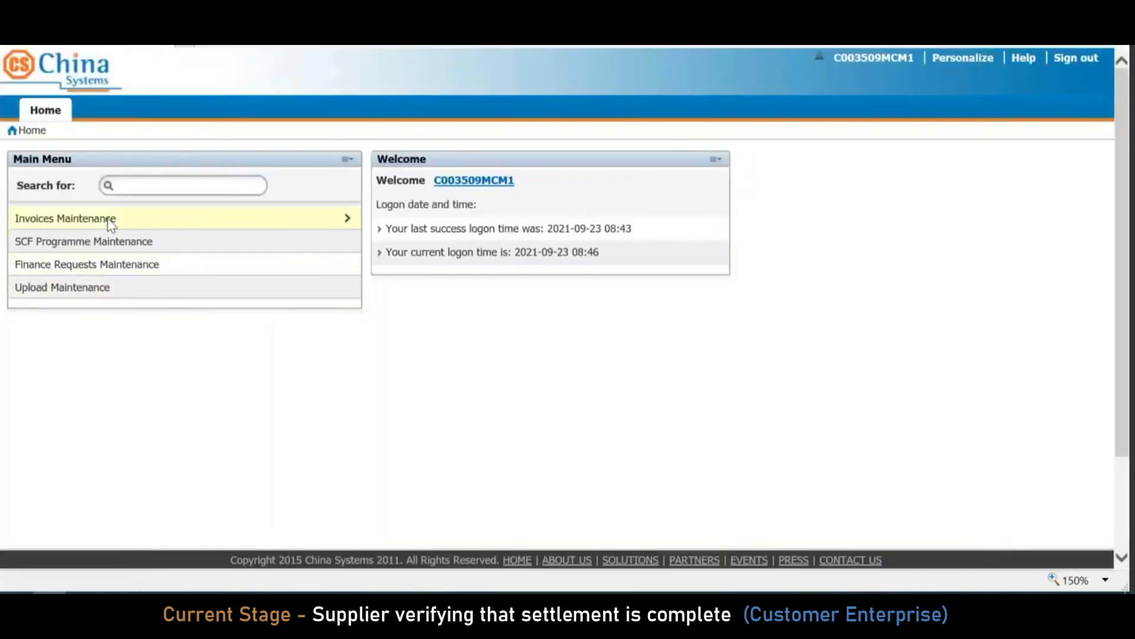
{"action": "left_click", "coordinate": [110, 220]}
{"action": "left_click", "coordinate": [71, 249]}
{"action": "mouse_move", "coordinate": [808, 361]}
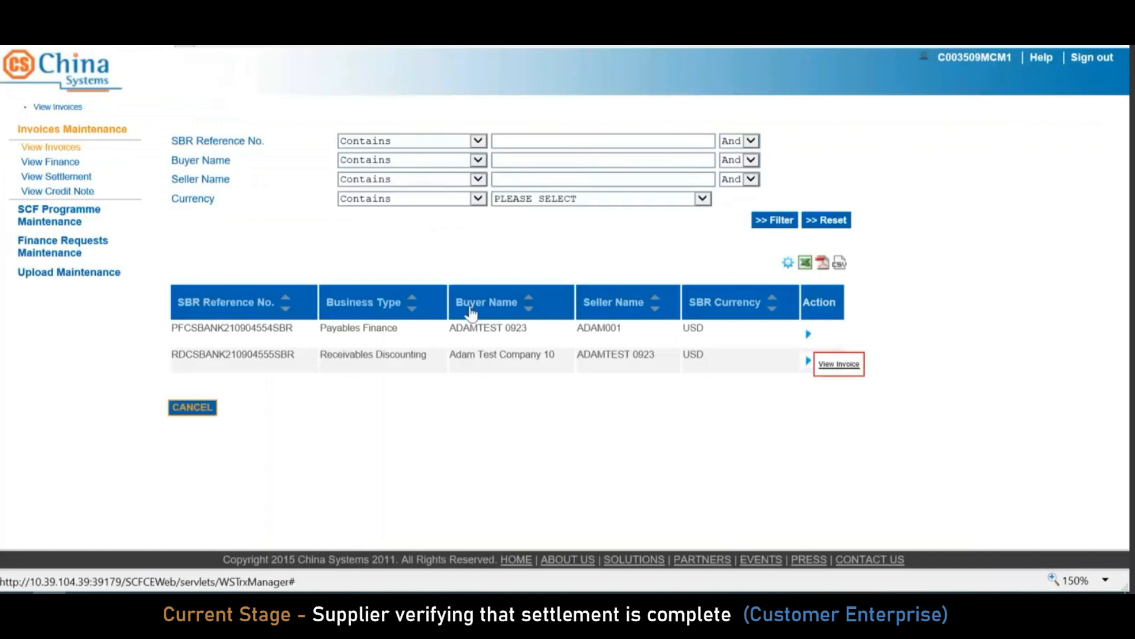
{"action": "left_click", "coordinate": [230, 283]}
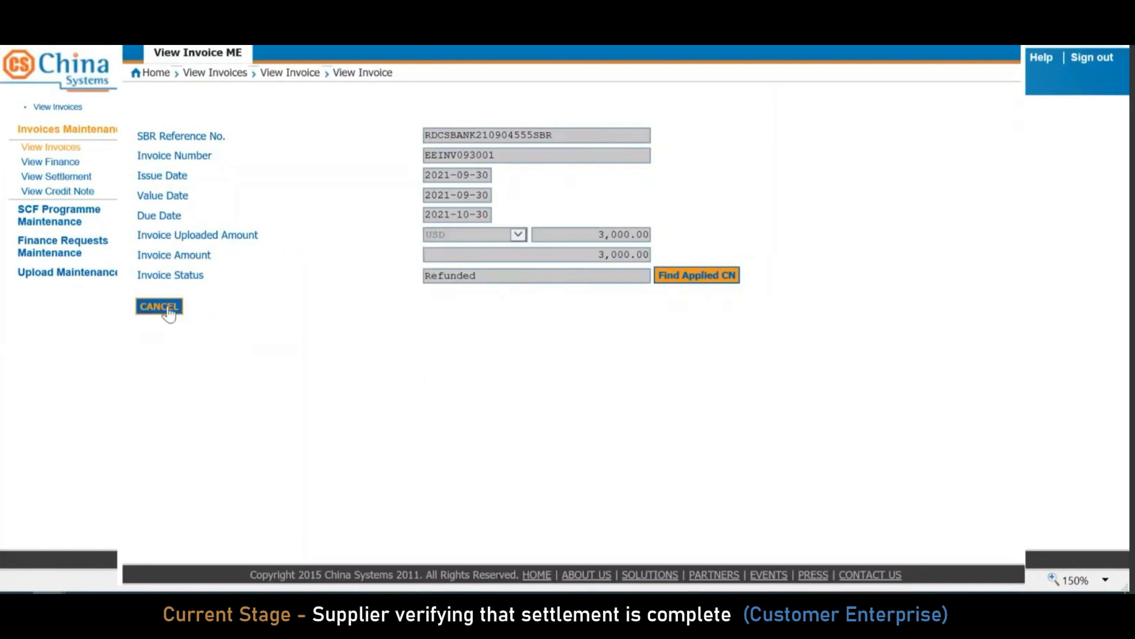
List the settled invoices for the SBR reference and open the first invoice's settlement details
{"action": "left_click", "coordinate": [71, 176]}
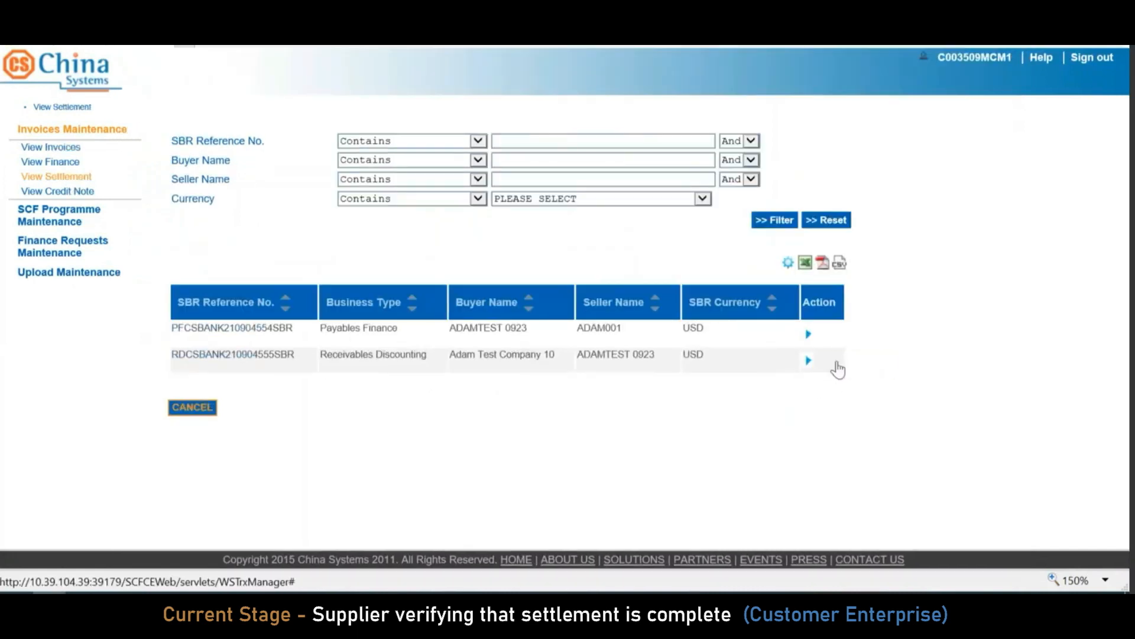
{"action": "left_click", "coordinate": [840, 365]}
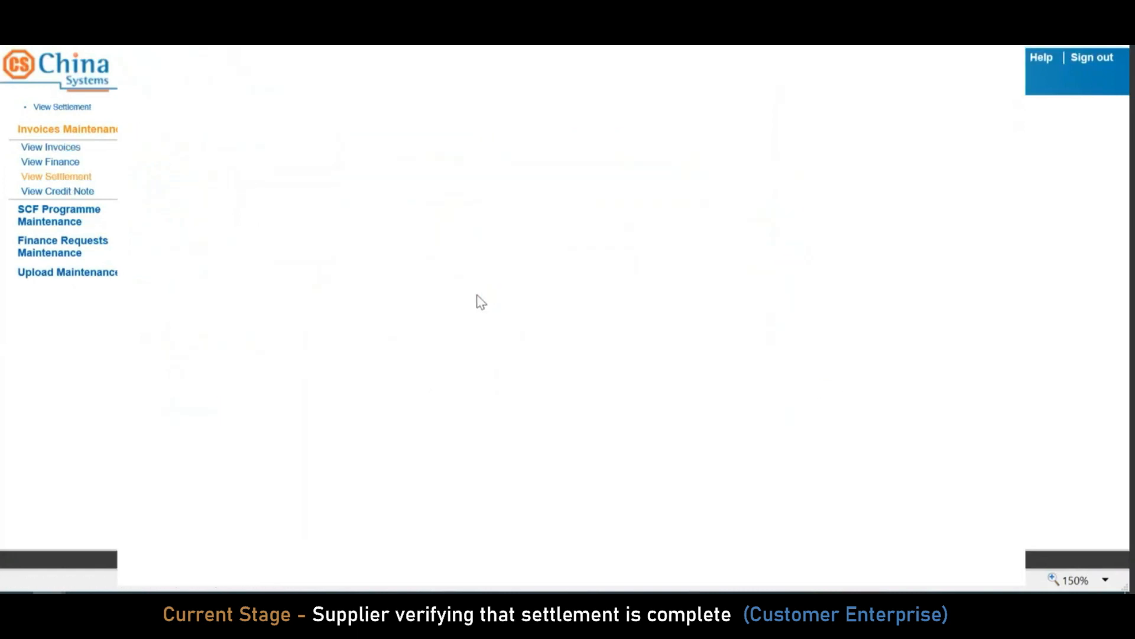
{"action": "left_click", "coordinate": [249, 262]}
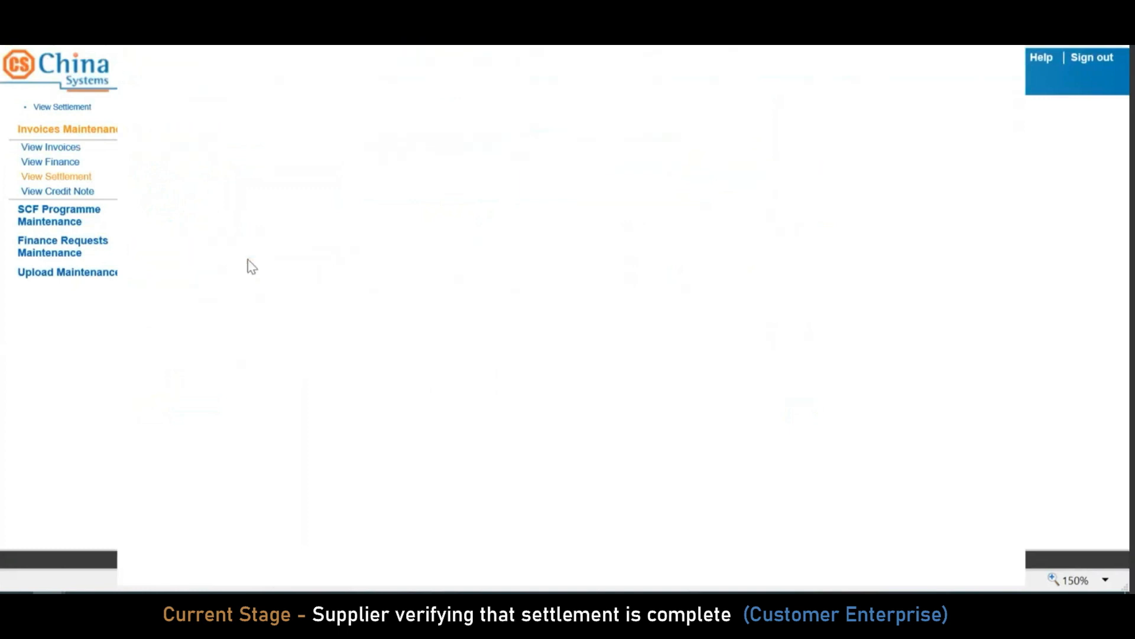